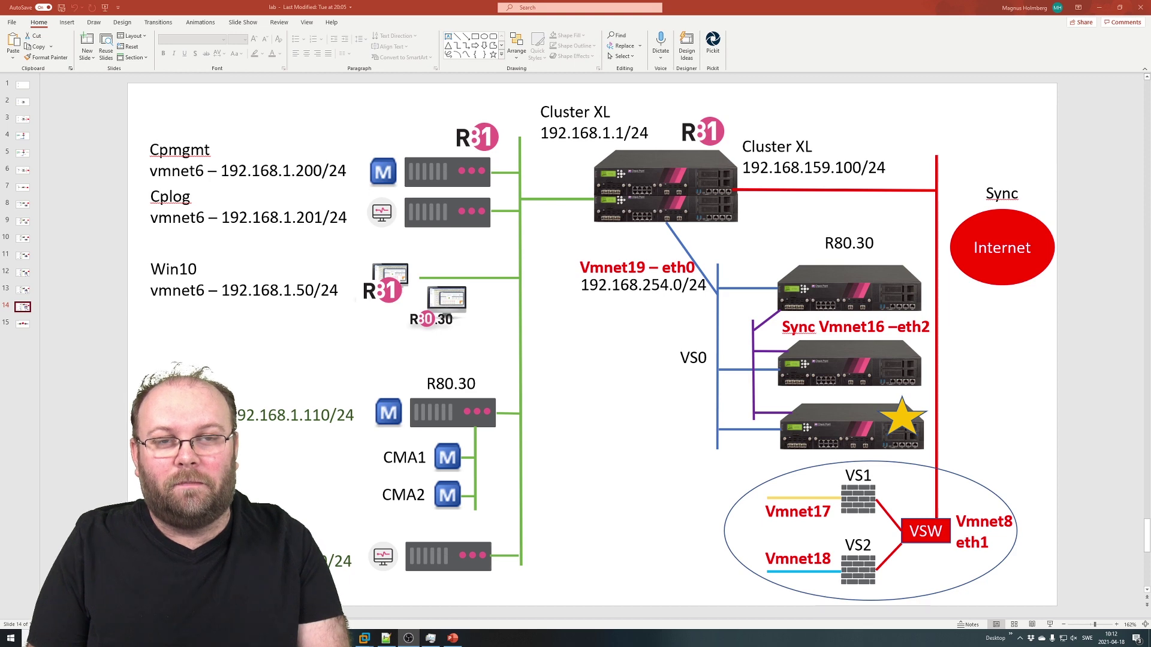
- Bring up the VSX R80.30 Administration Guide page 'Working with VSX Cluster Members'
key(alt+Tab)
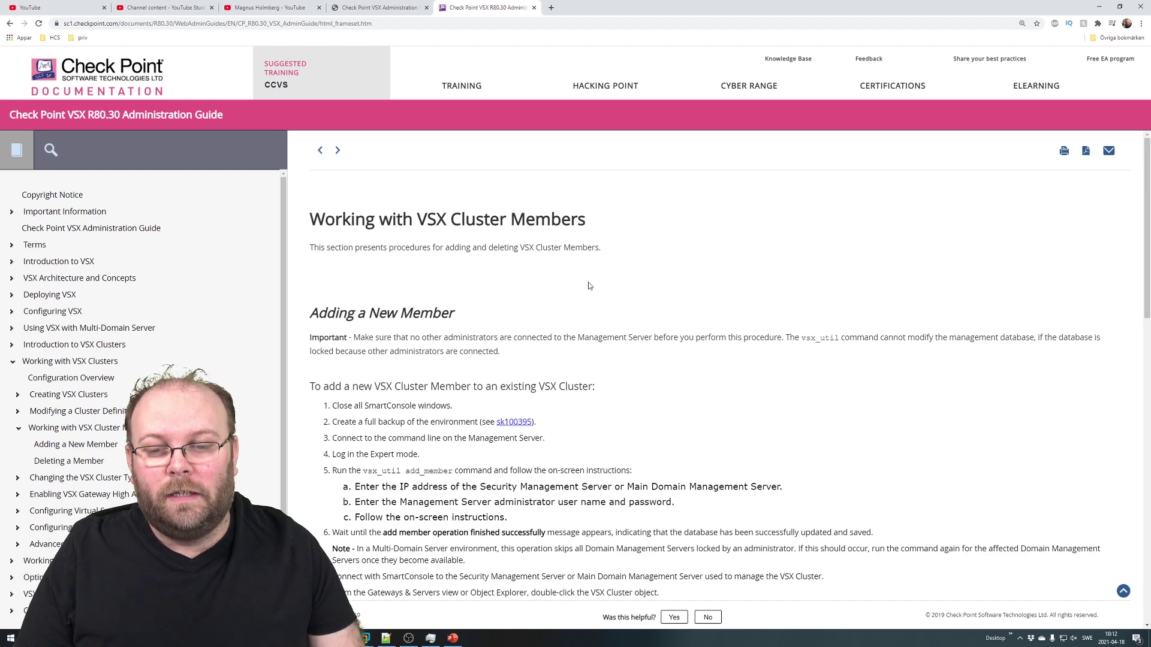
- Scroll through the Adding a New Member procedure in the VSX guide
scroll(588, 283, down, 1)
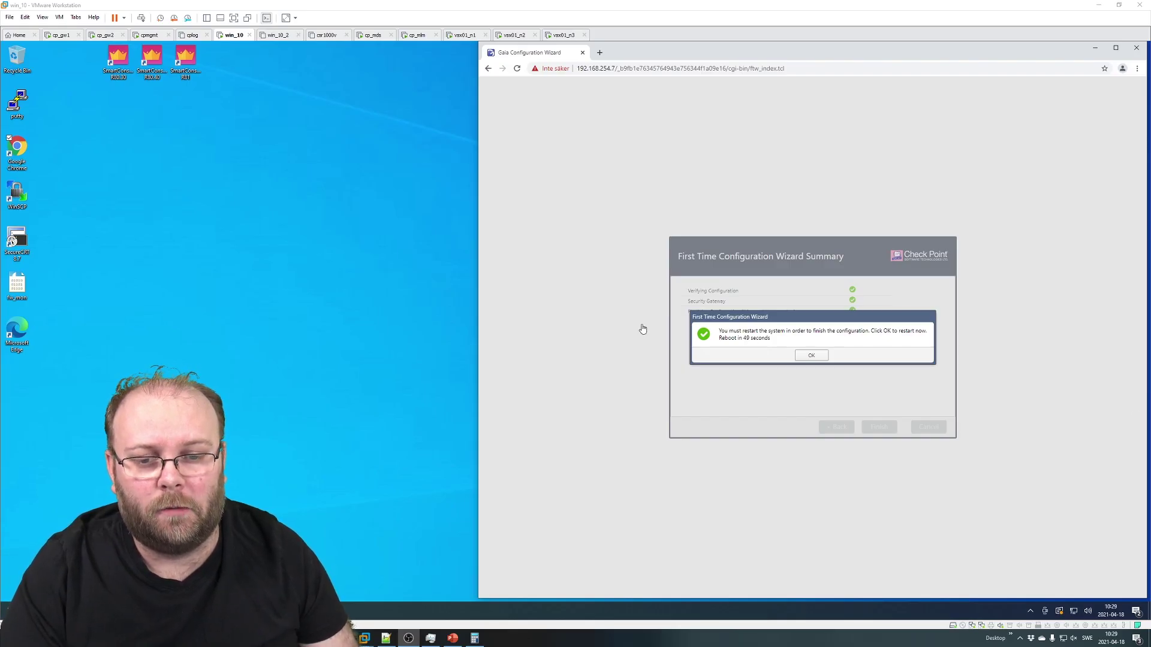
- Confirm the restart so vsx01_n3 reboots, then return to the VSX administration guide
click(812, 356)
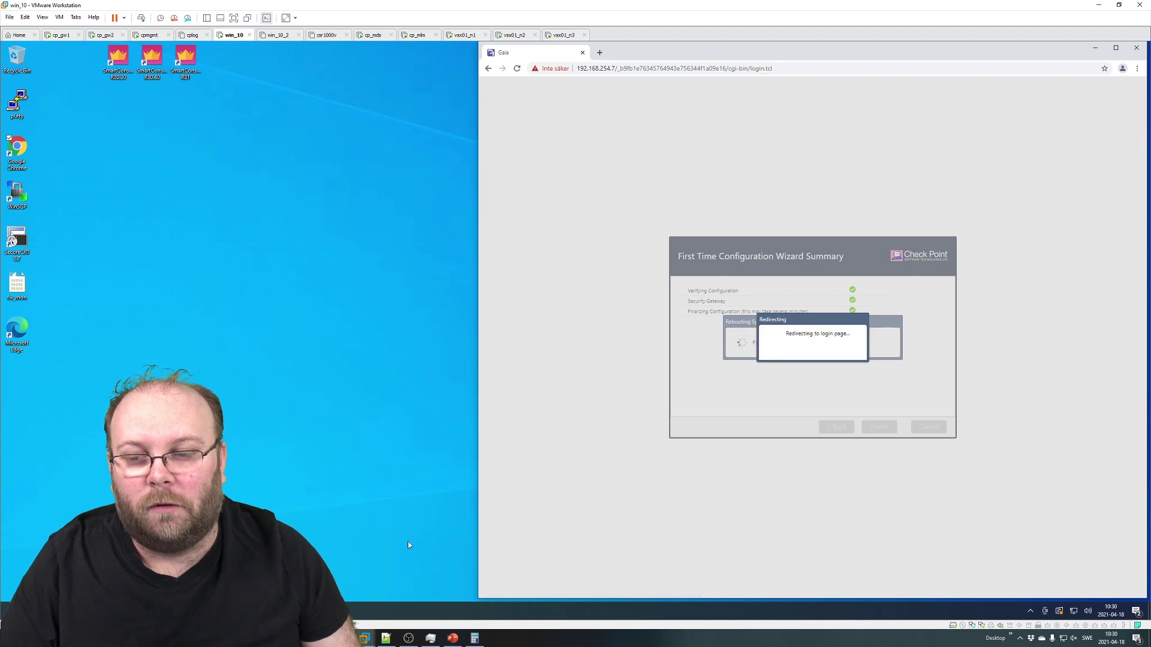
key(alt+Tab)
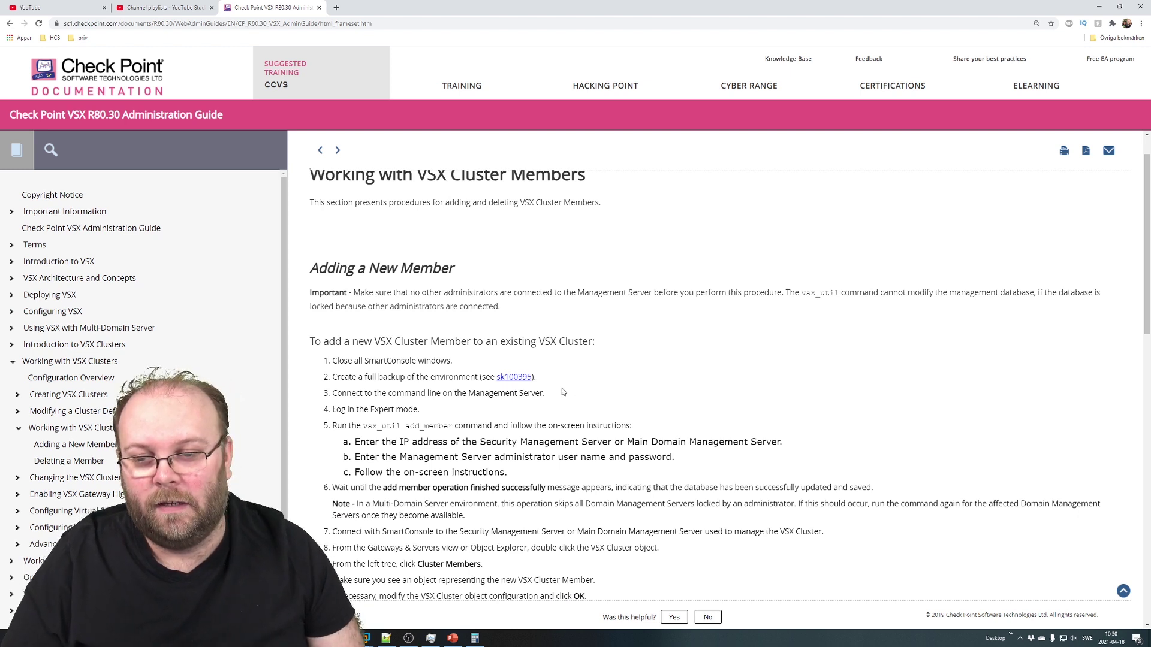
- Highlight the full-backup step 2, then return to the vsx01_n3 Gaia Portal overview
drag(537, 378, 313, 380)
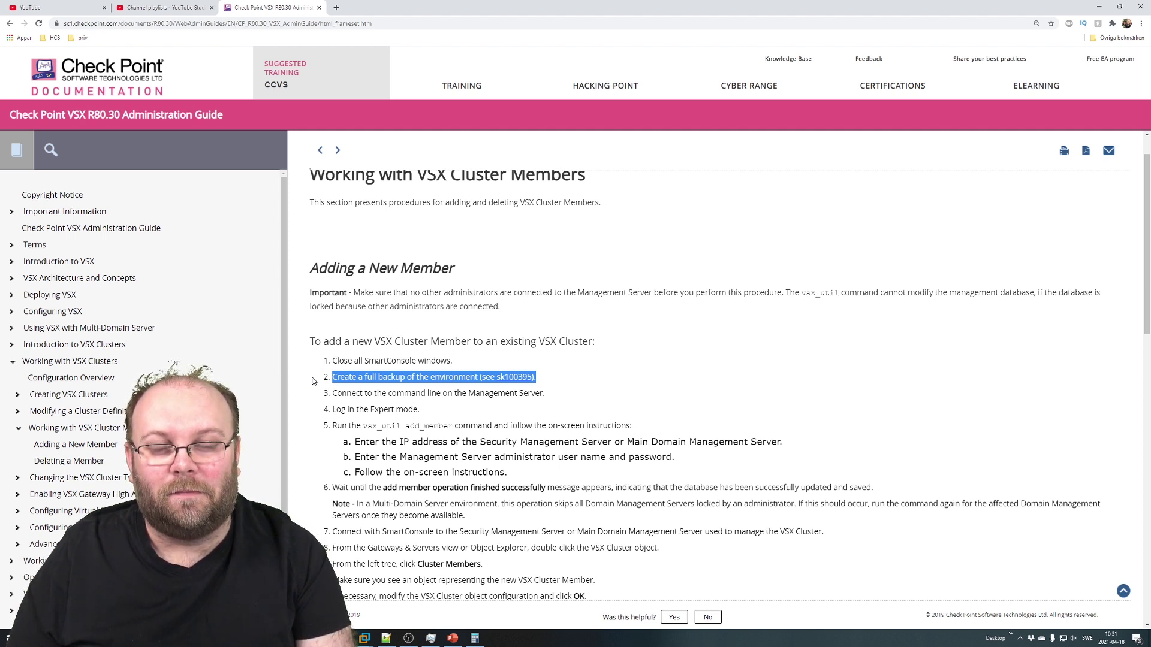
key(alt+Tab)
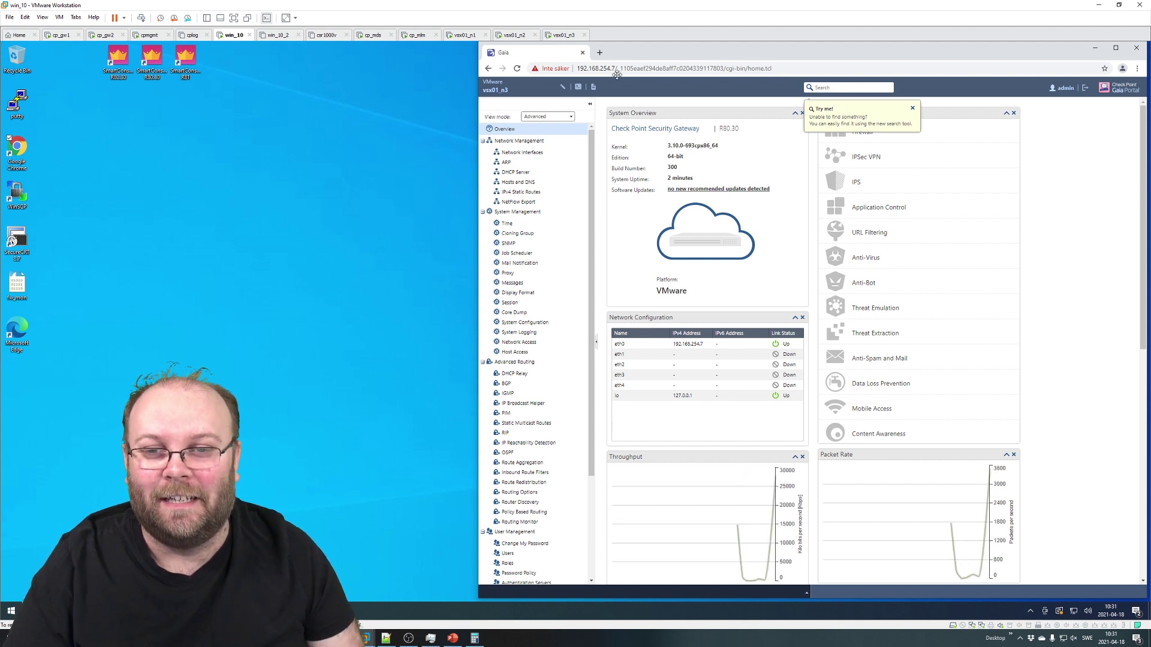
drag(639, 69, 577, 69)
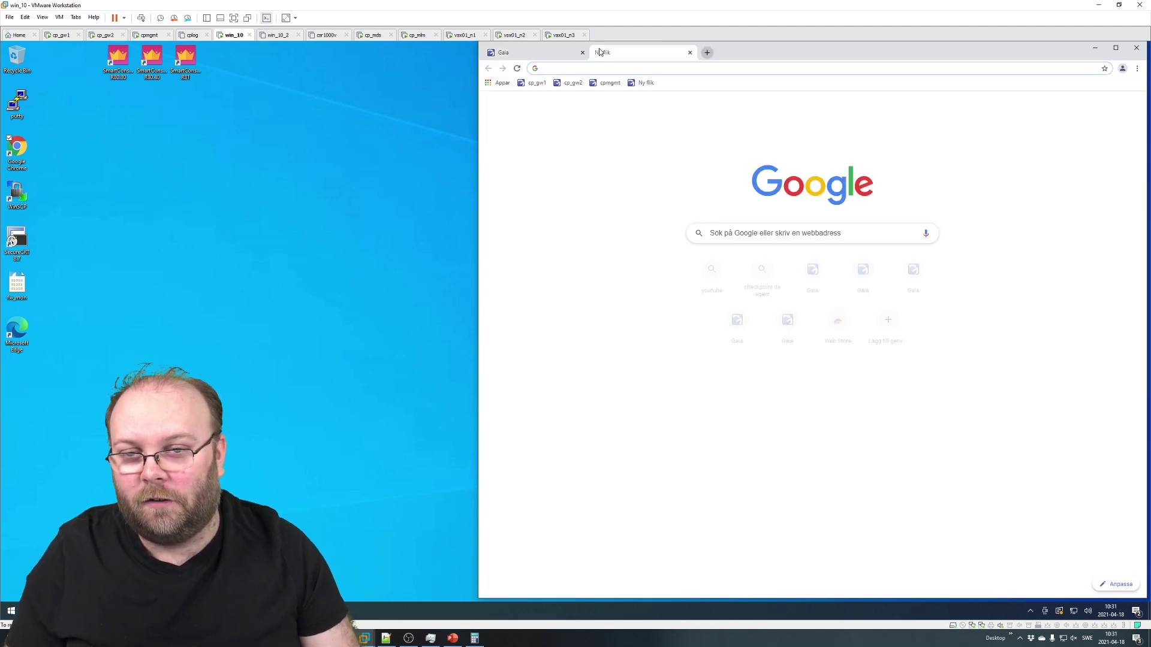
text(https://)
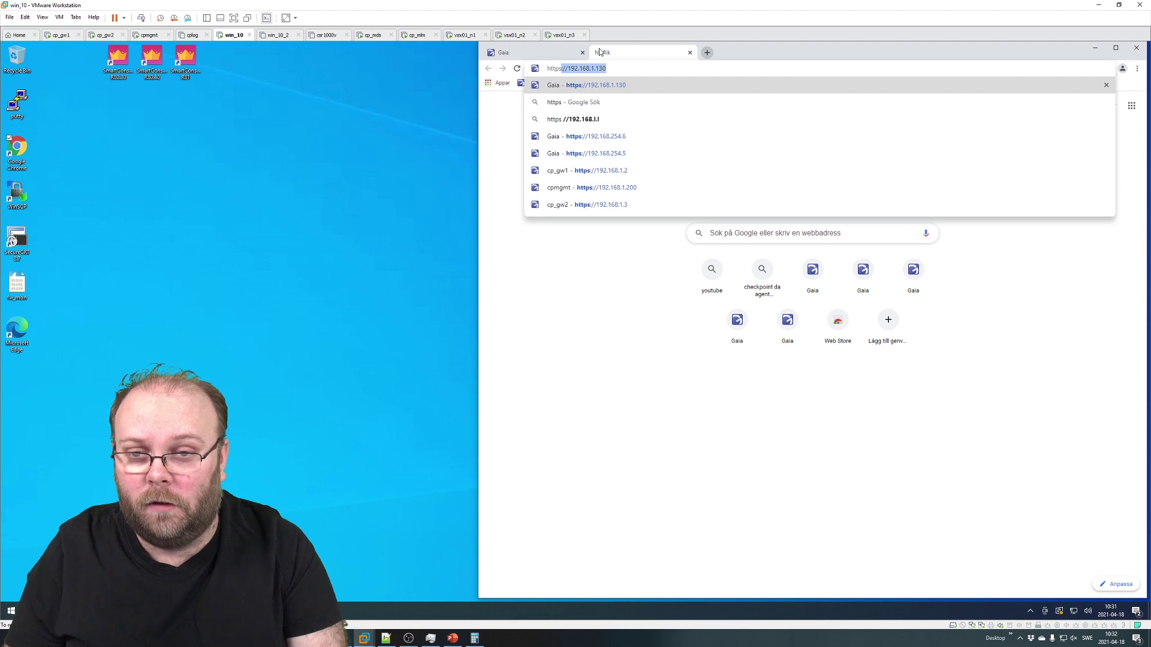
text(192.168.254.6)
key(Return)
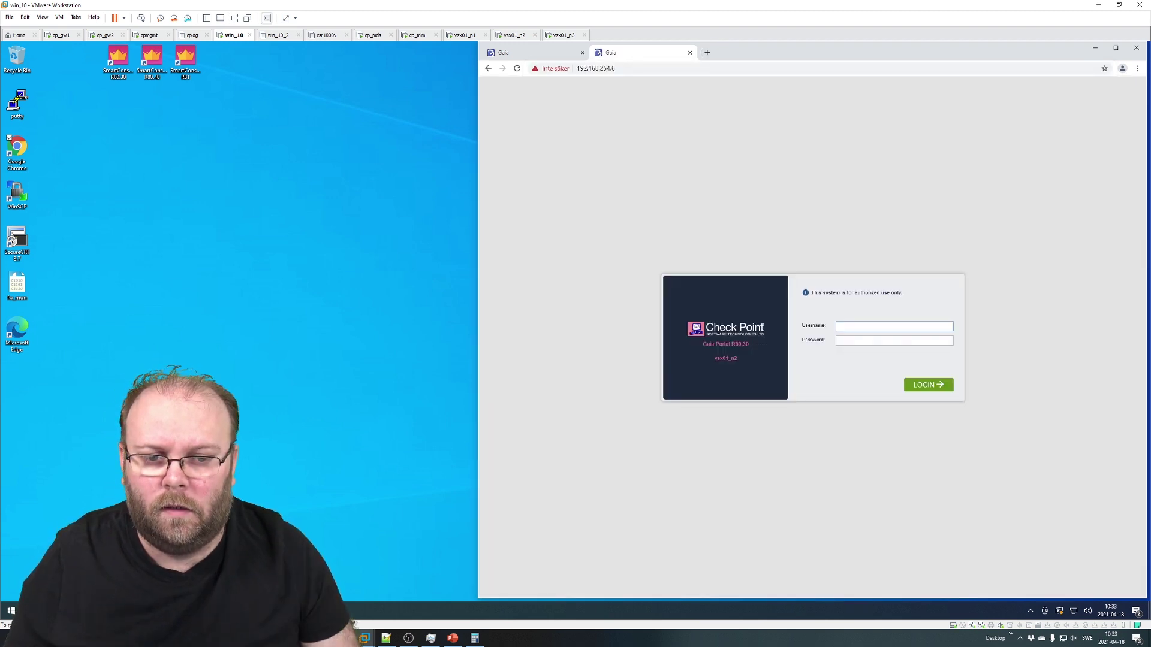
text(admin)
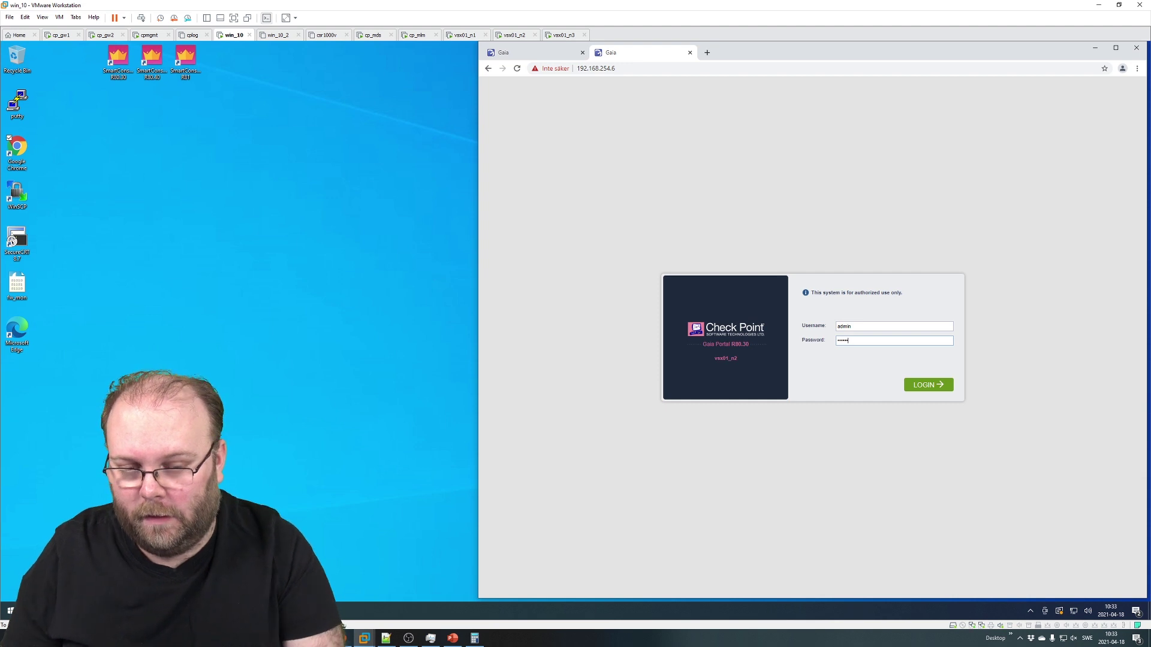
key(Return)
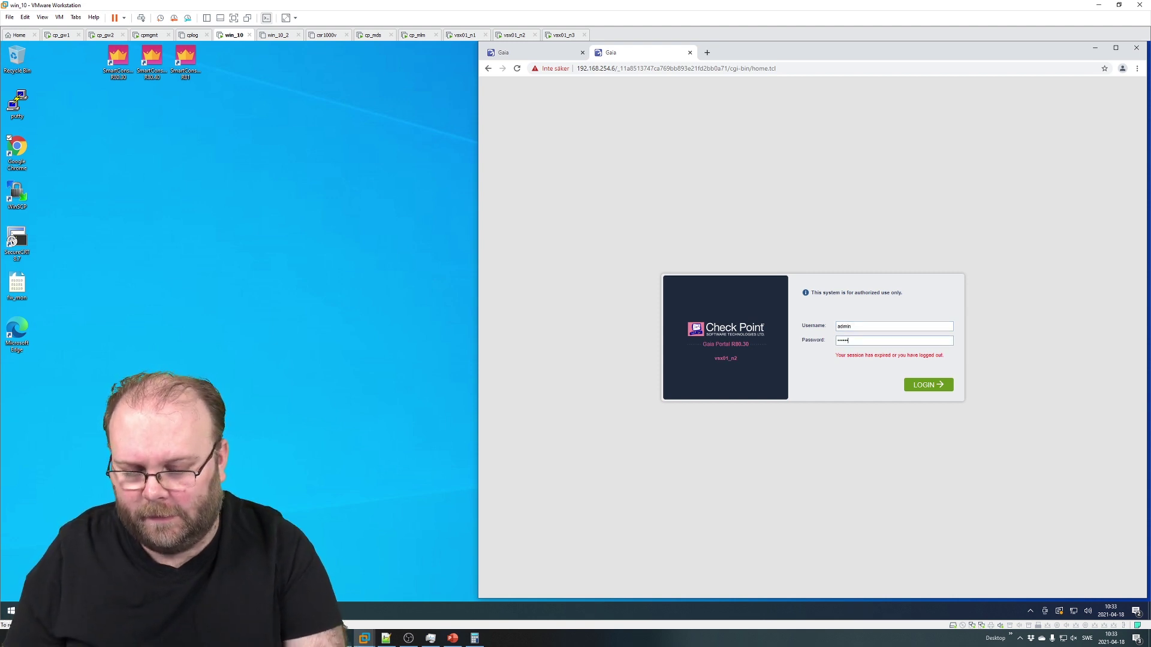
key(Return)
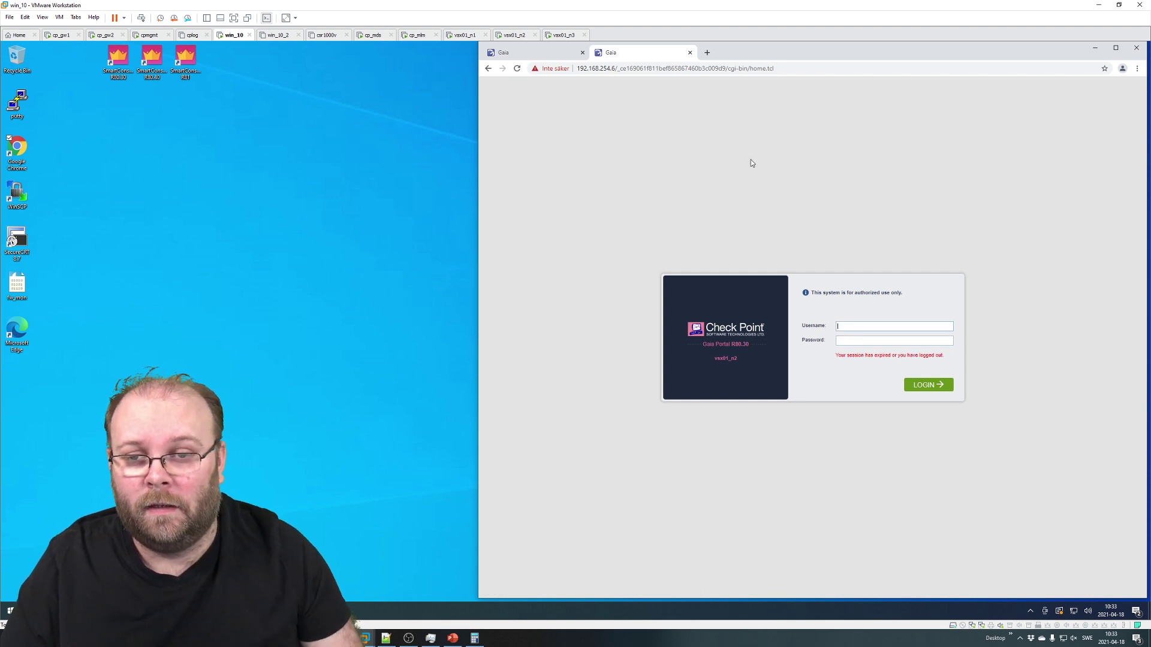
- On vsx01_n3's portal, review Network Interfaces, then open the Time page showing Paris (GMT +1:00)
click(556, 54)
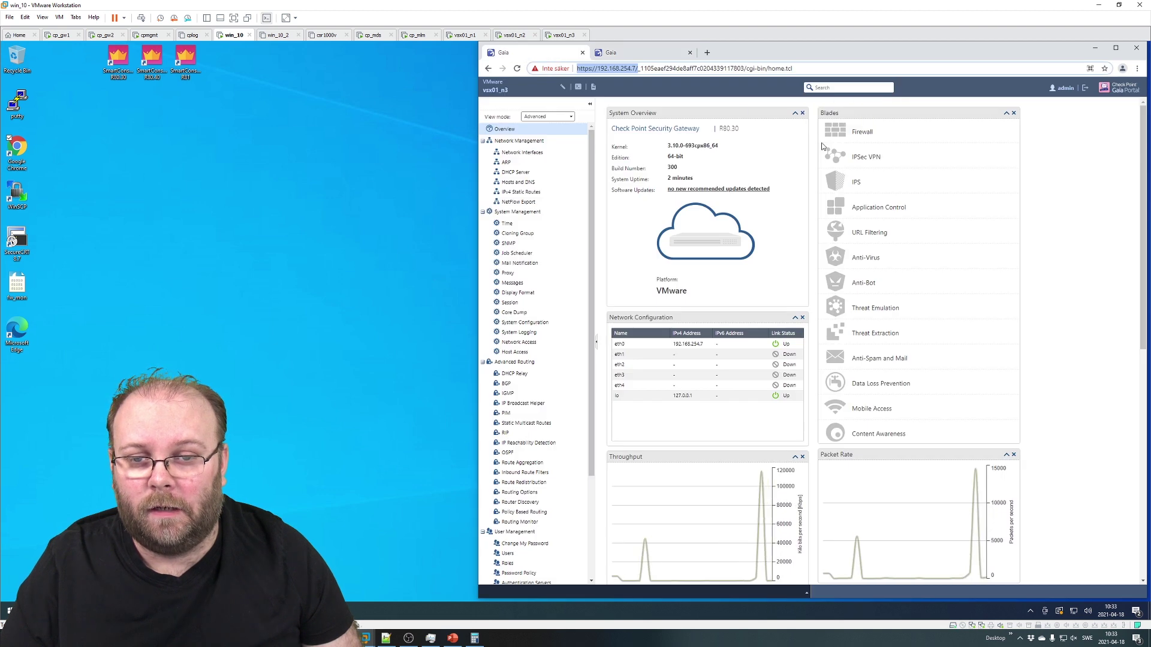
click(652, 348)
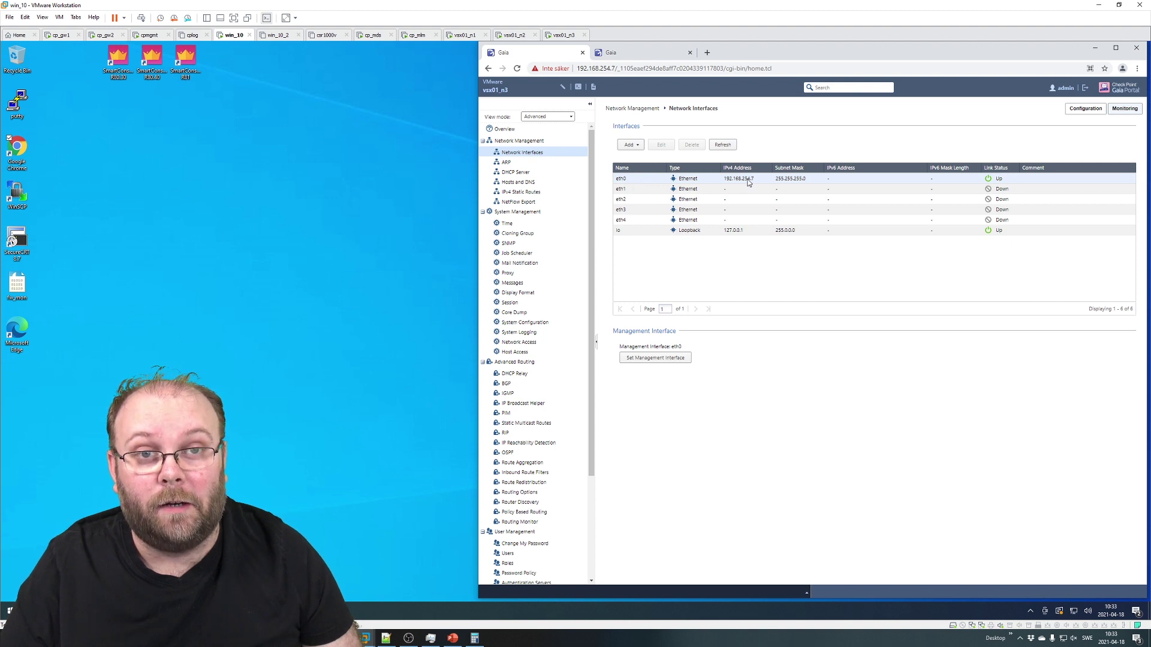
click(542, 219)
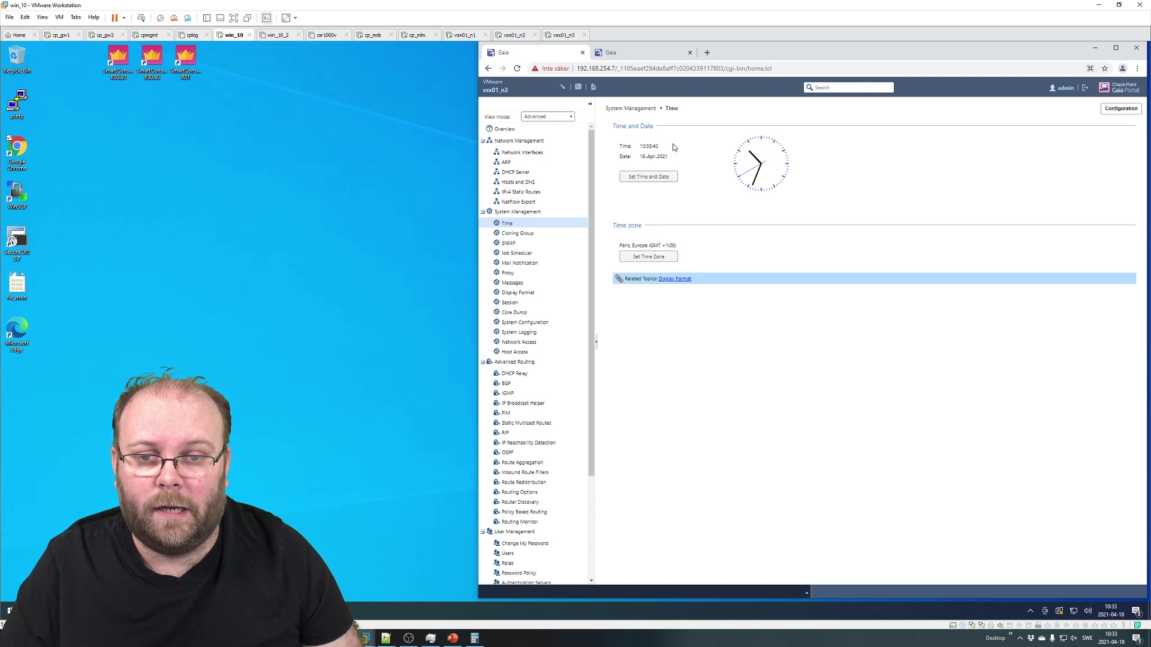
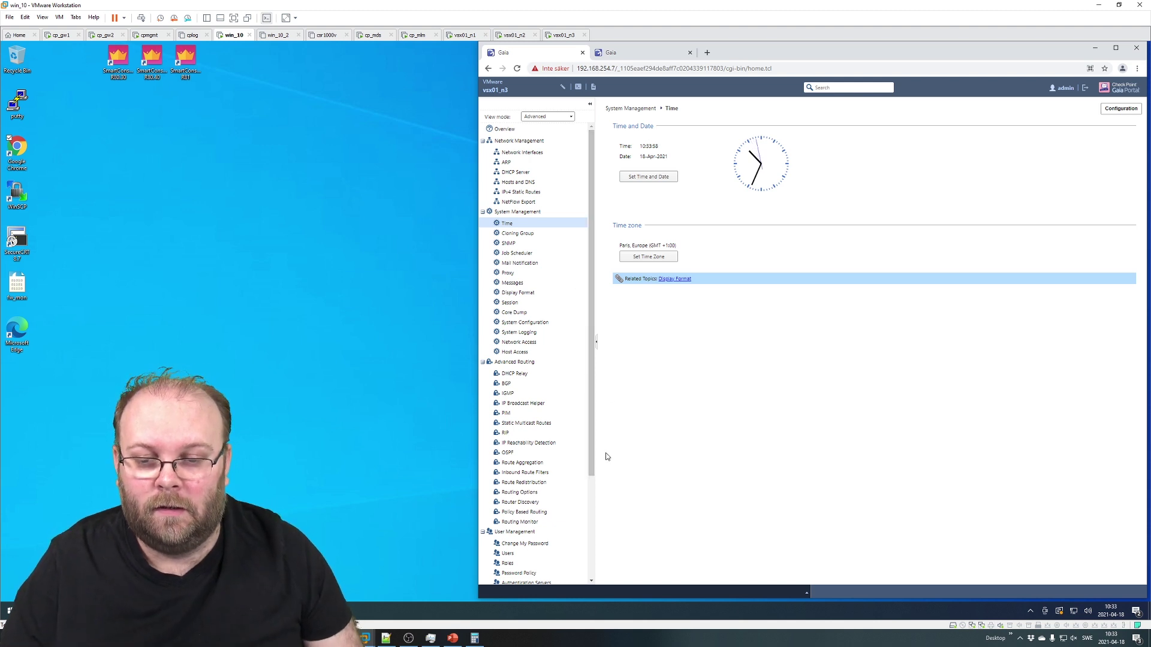
- On the CPUSE Status and Actions page, switch the package filter to Showing All packages
scroll(593, 488, down, 3)
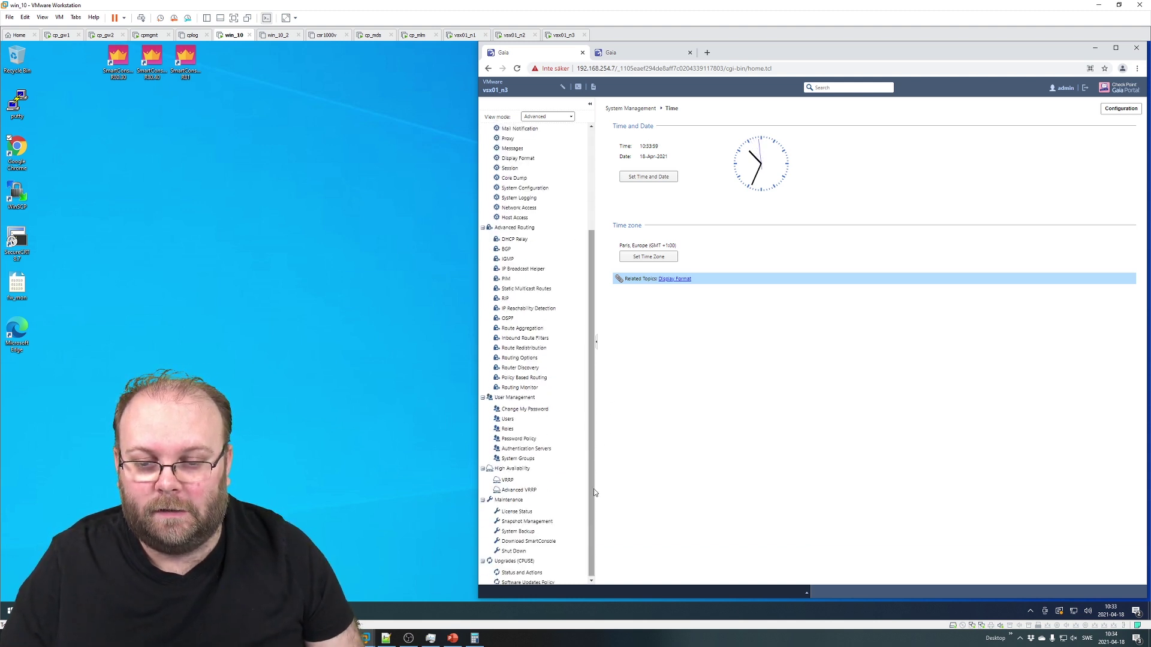
click(522, 571)
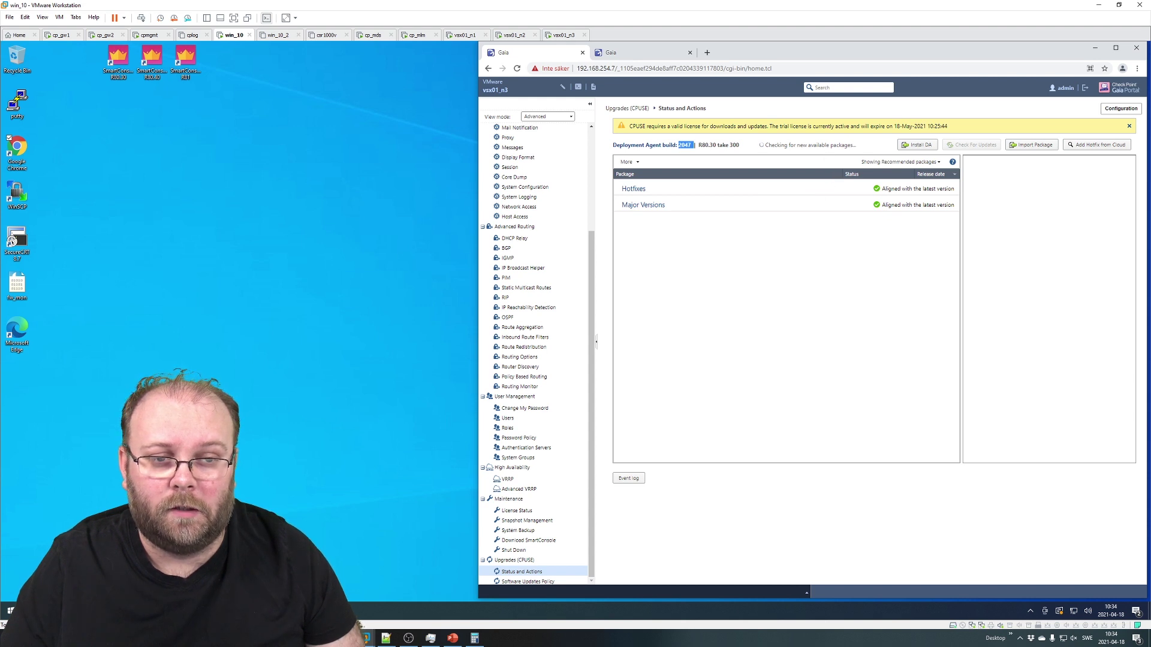
click(901, 162)
click(890, 200)
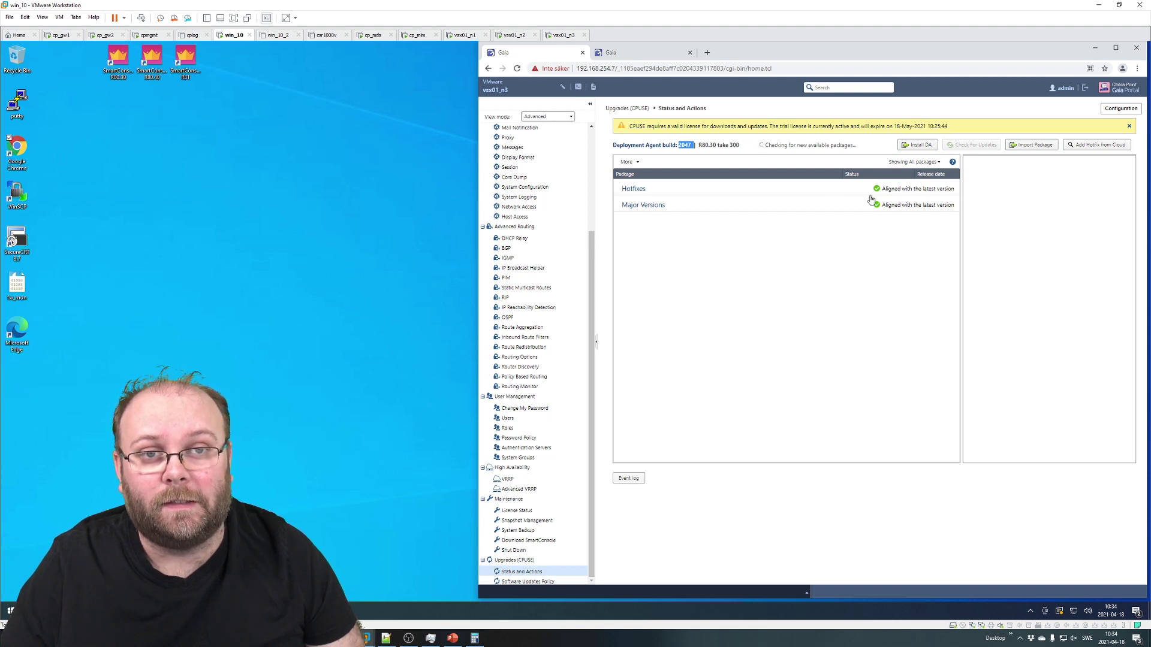
click(64, 238)
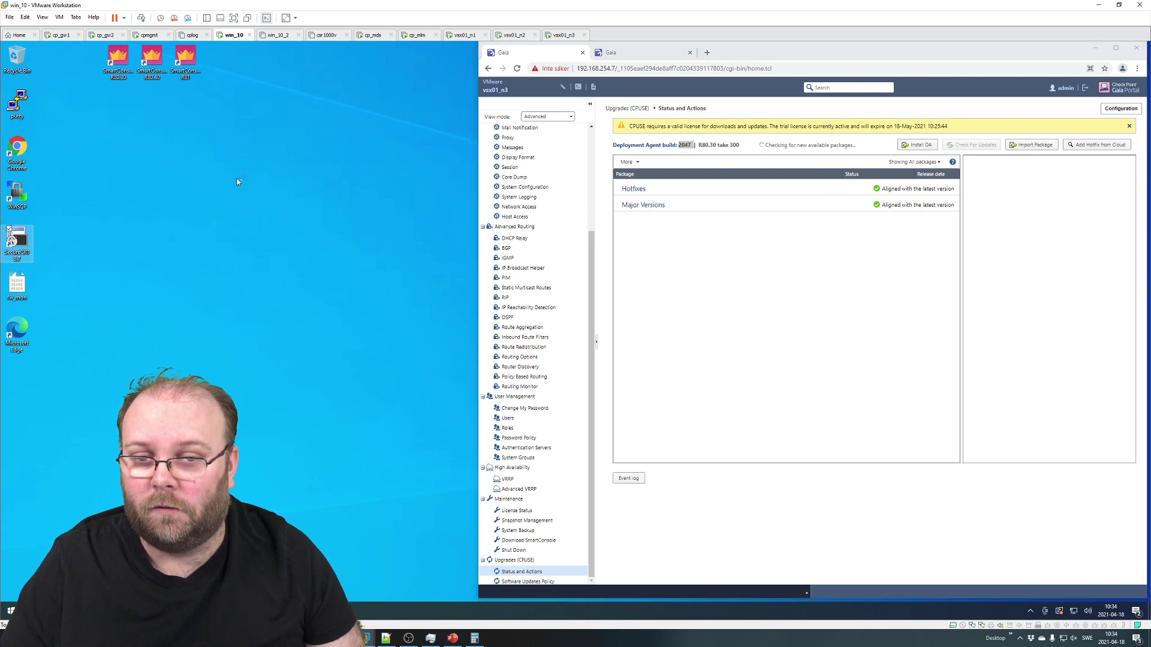
- Log in to vsx001_n1 as admin with its password and enter expert mode
key(Return)
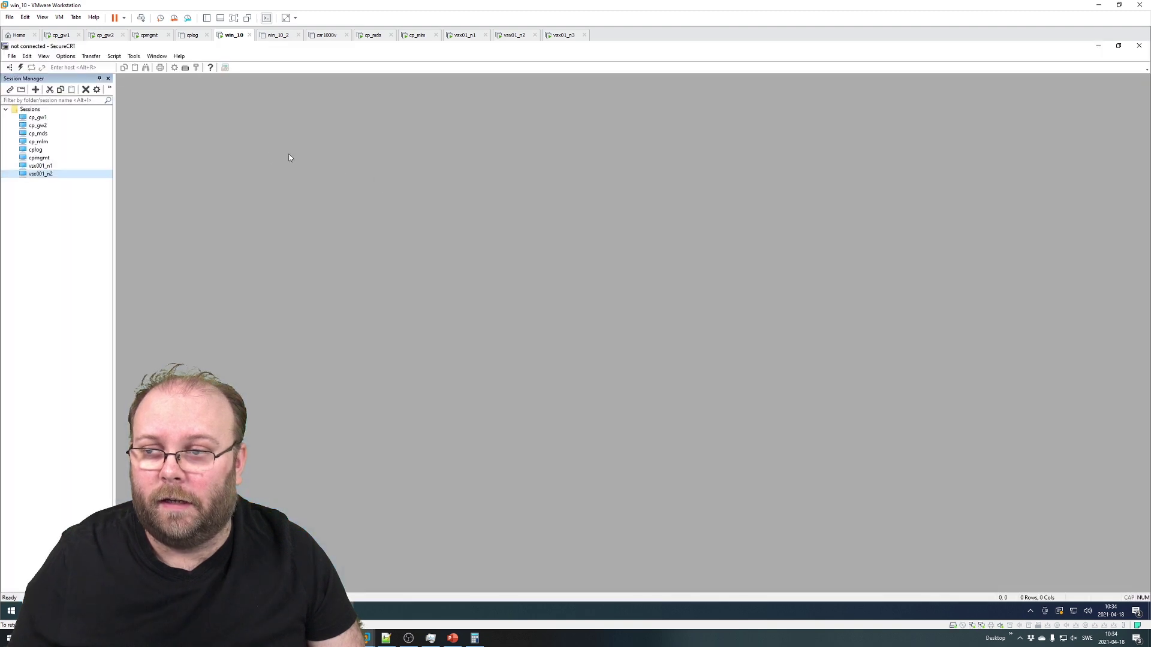
double_click(62, 166)
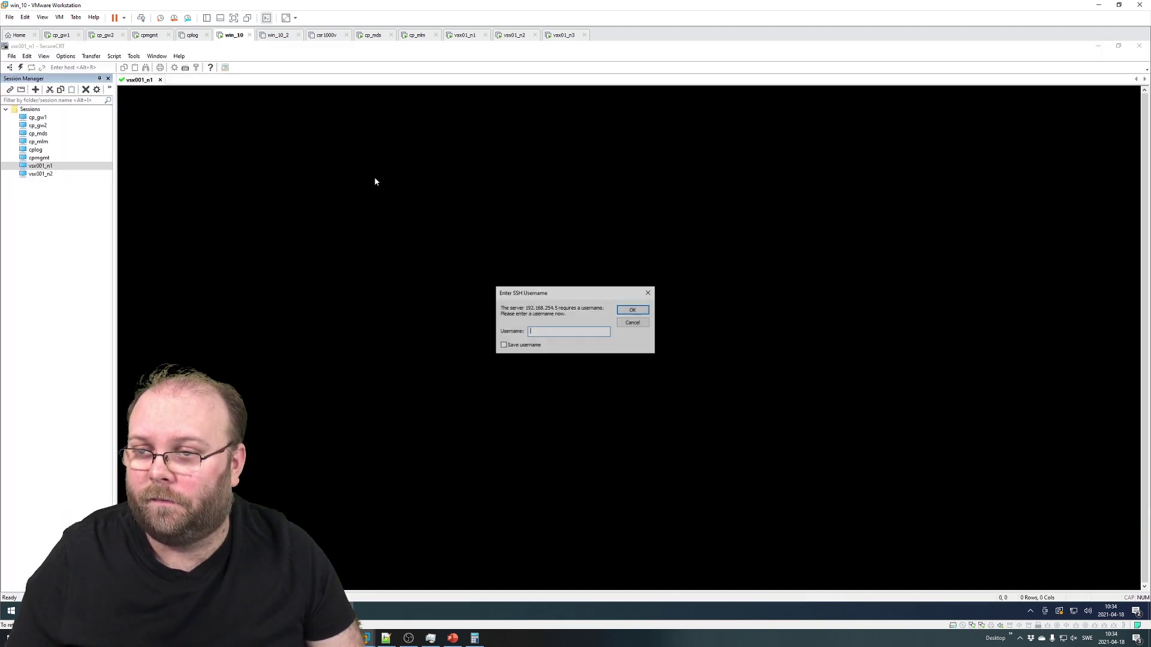
text(admin)
key(Return)
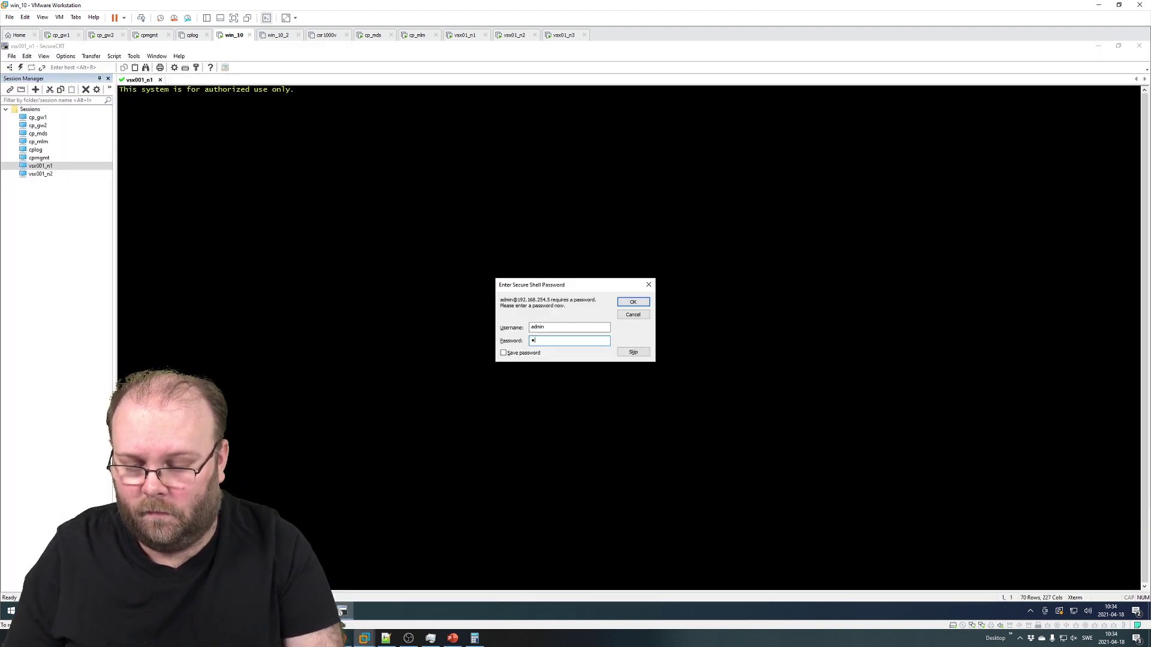
text(••••••)
key(Return)
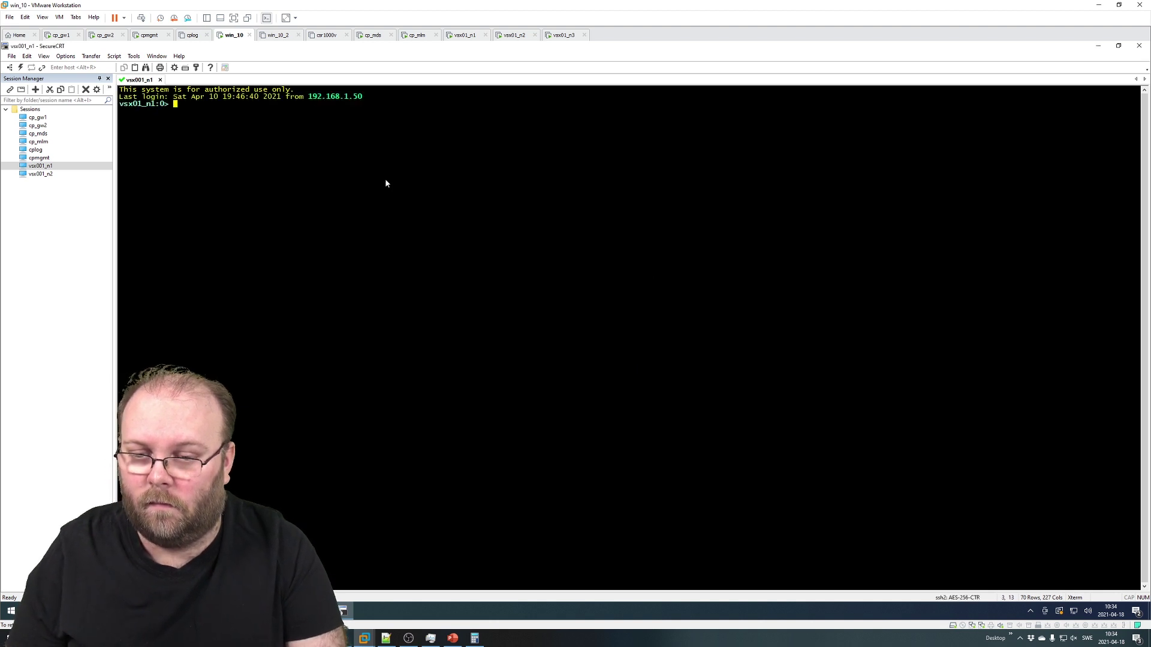
key(Return)
key(Return)
key(Return)
text(expert)
key(Return)
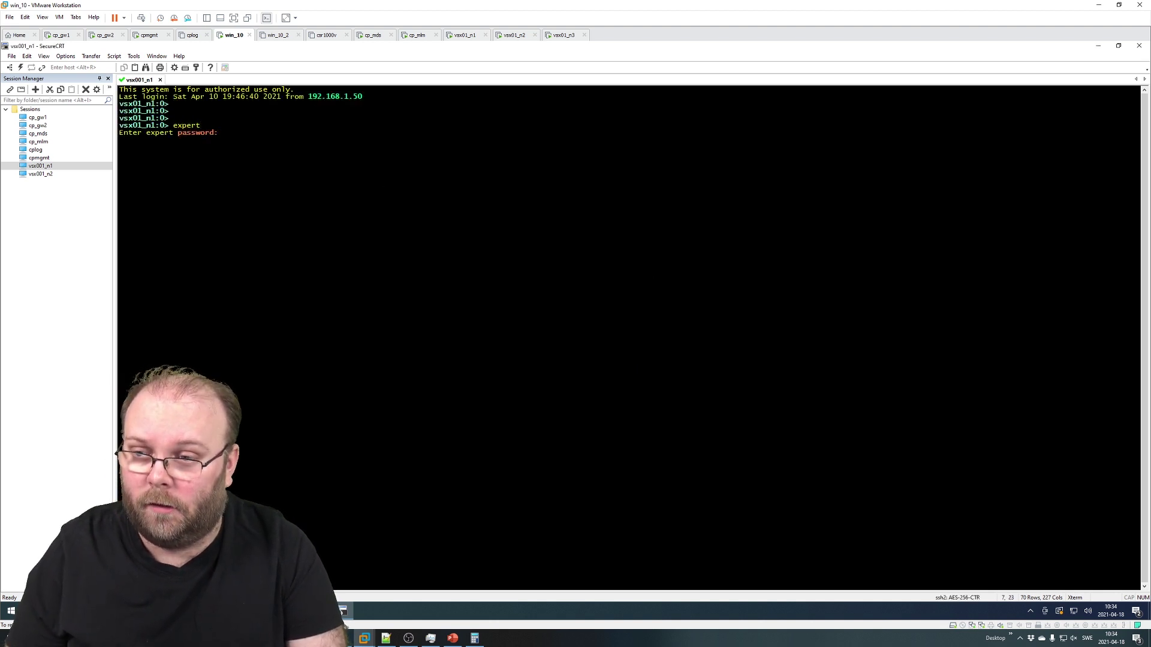
text(••••••)
key(Return)
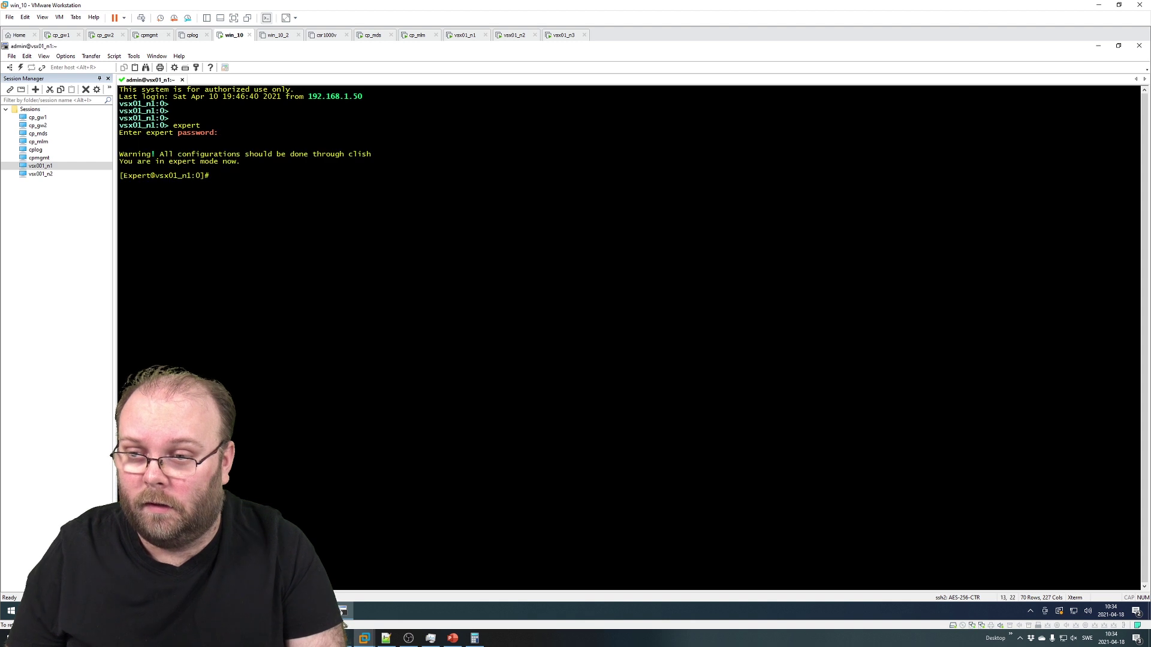
- Run cpinfo -y all and mark Take 228 on the FW1 hotfix line
text(cpi)
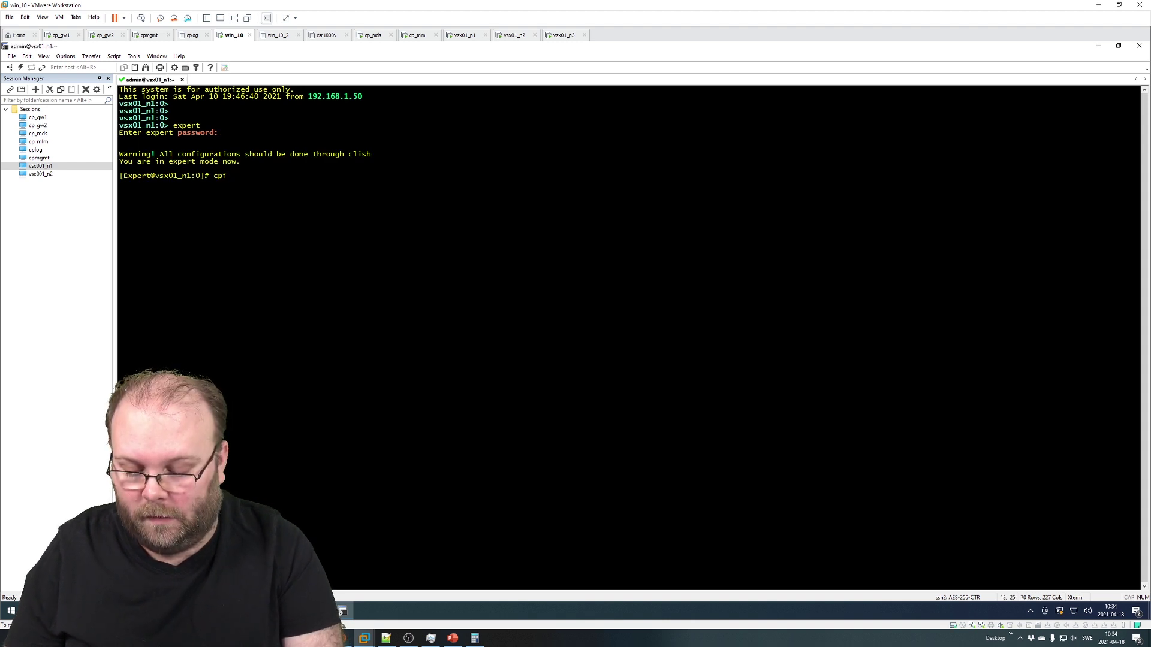
text(nfo -y)
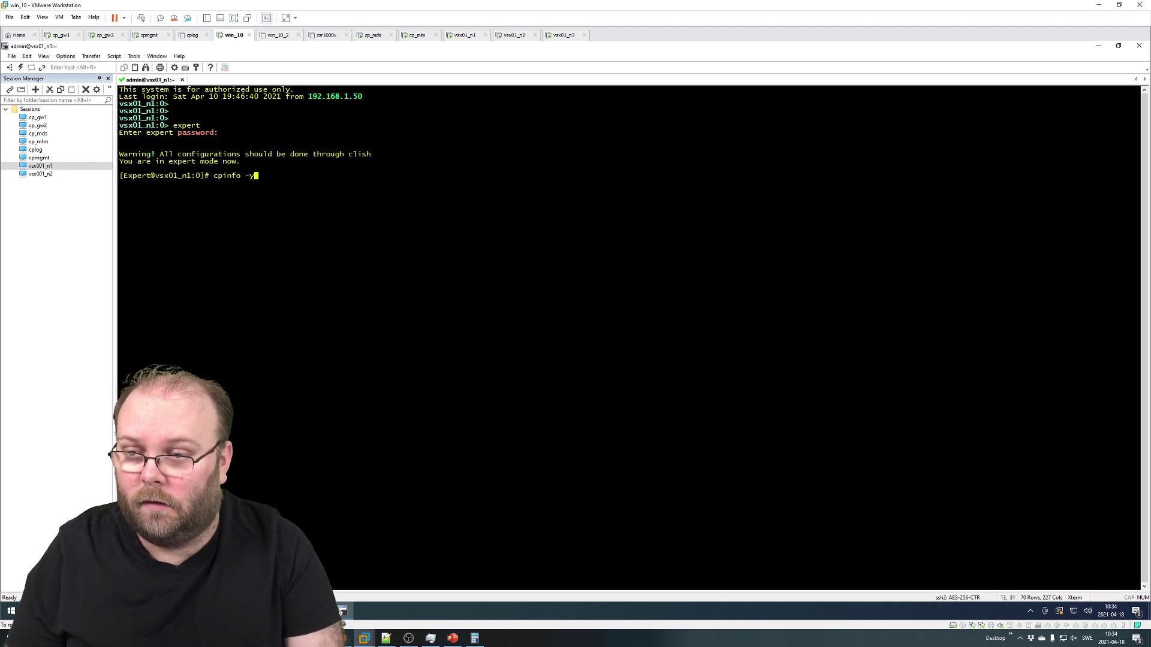
key(Return)
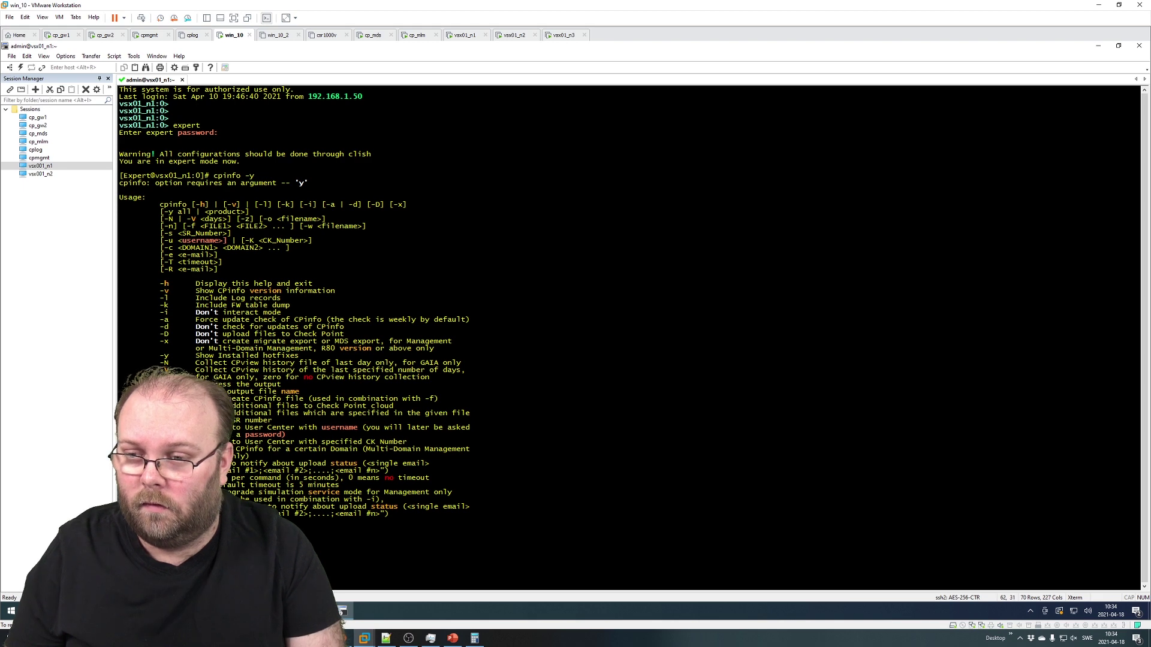
text(l)
key(Return)
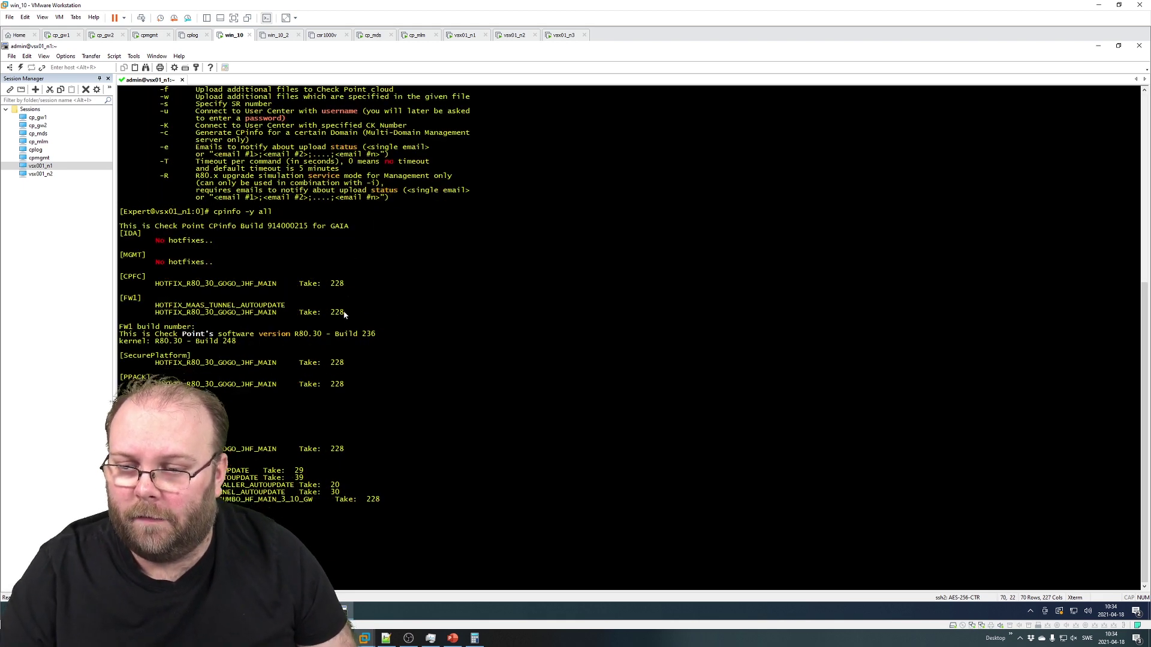
drag(347, 313, 331, 313)
click(390, 313)
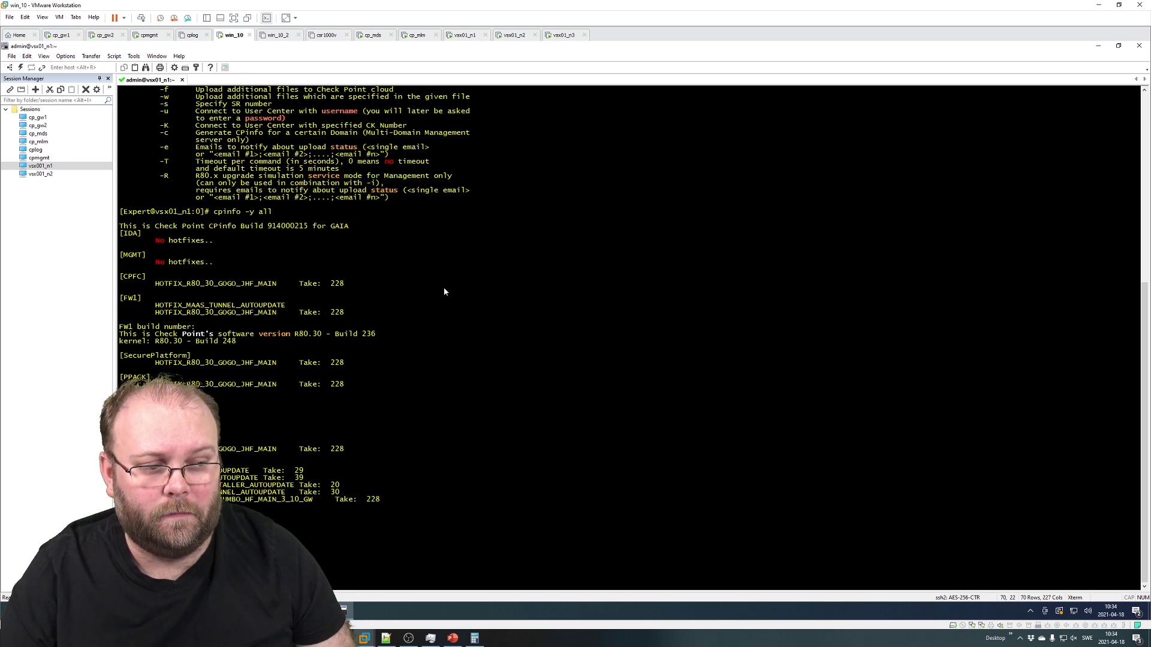
- Import the JUMBO_HF_Bundle .tgz file for R80.30 Jumbo Take 228 and select the imported package
click(1098, 45)
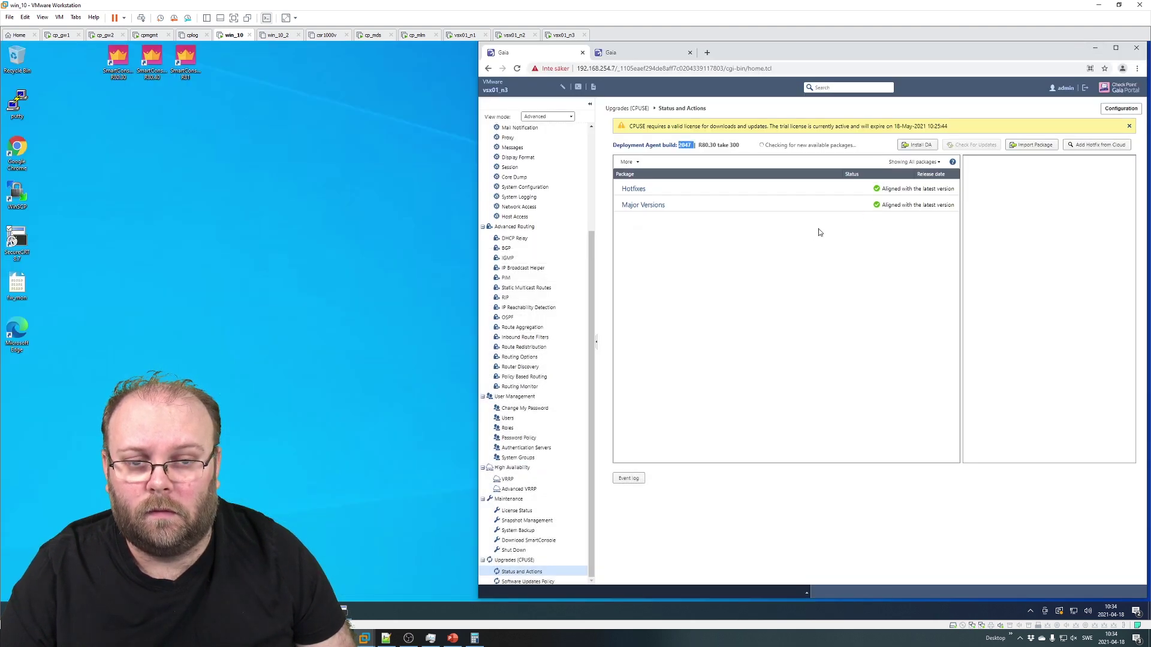
click(1031, 145)
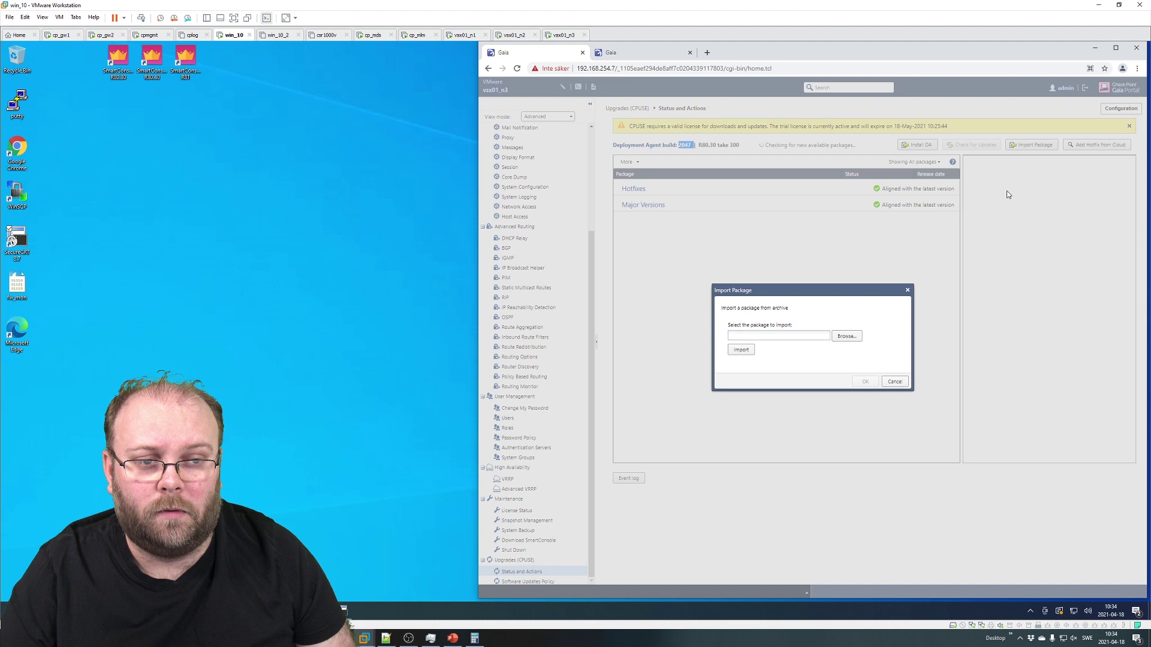
click(857, 333)
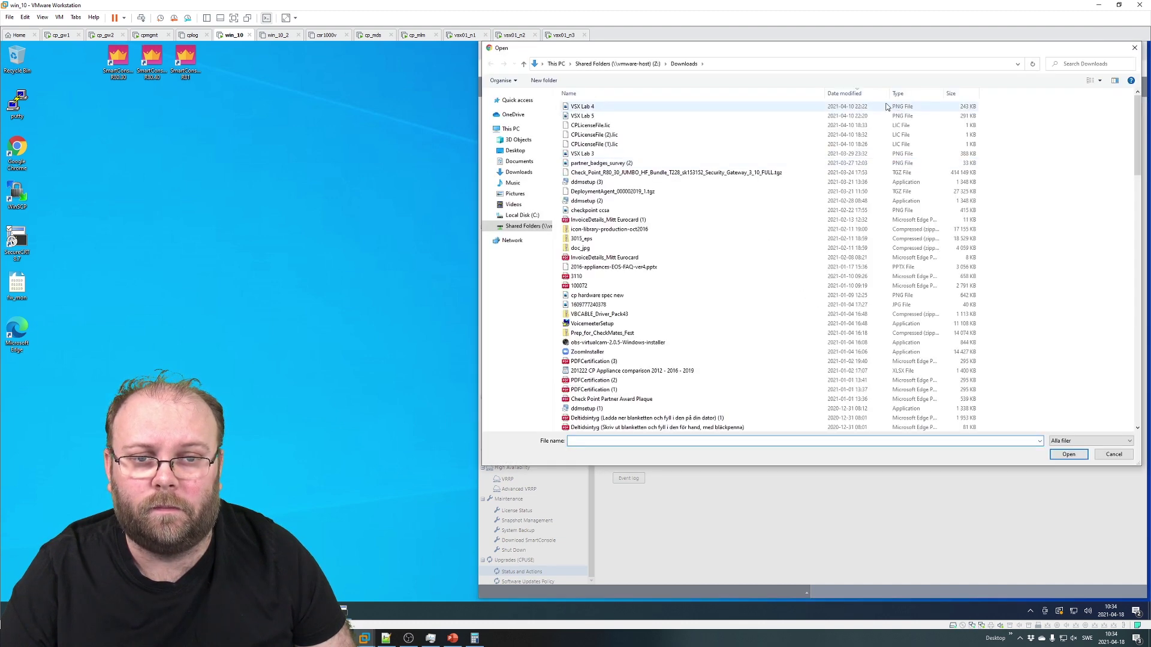
click(786, 172)
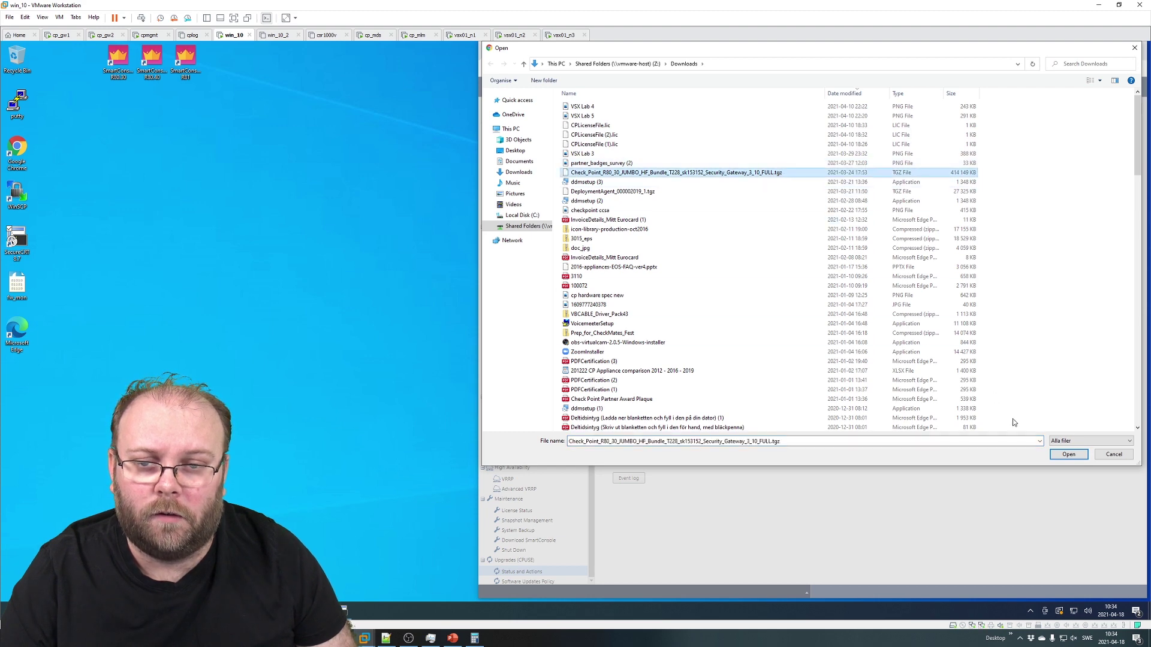
click(1066, 455)
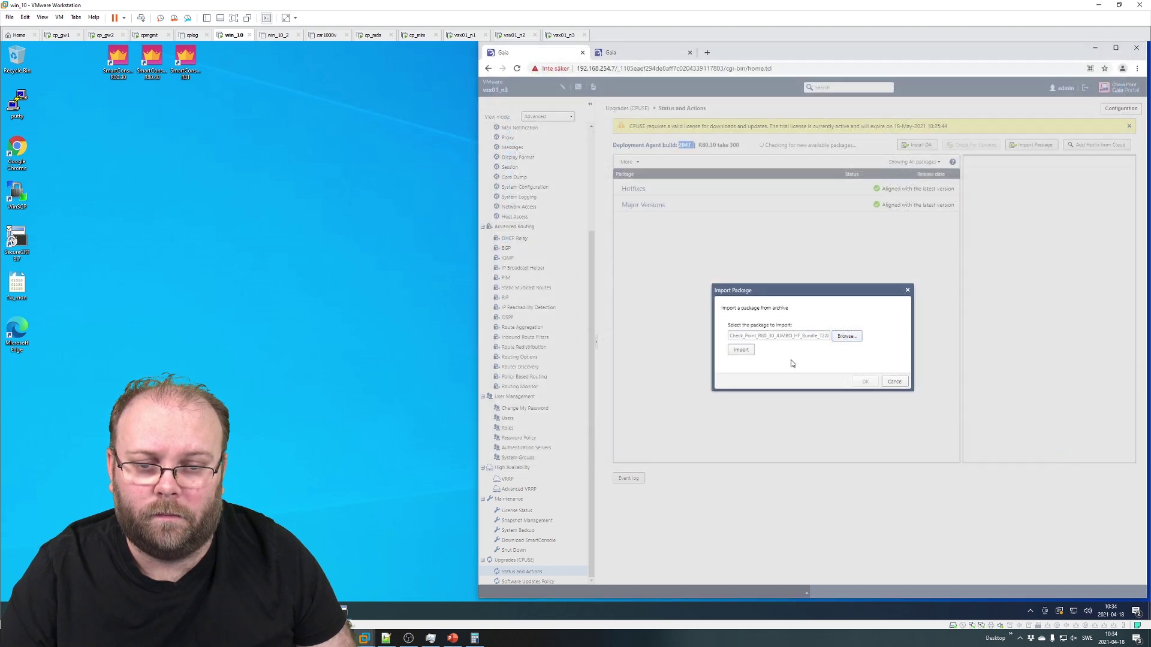
click(741, 350)
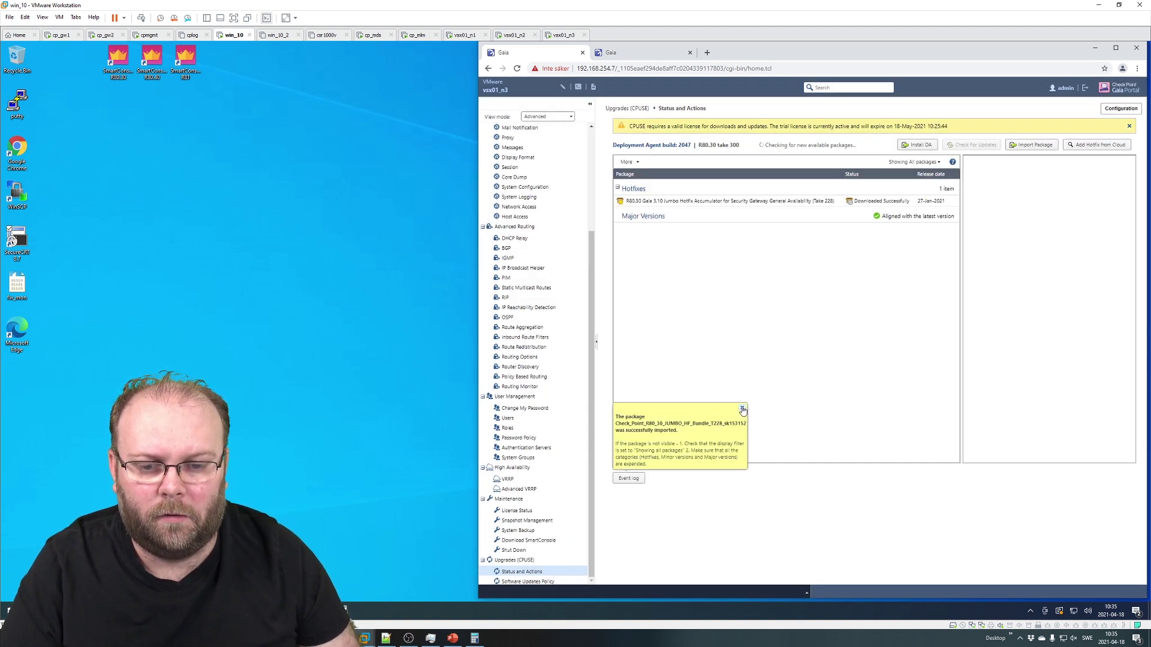
click(743, 410)
click(660, 202)
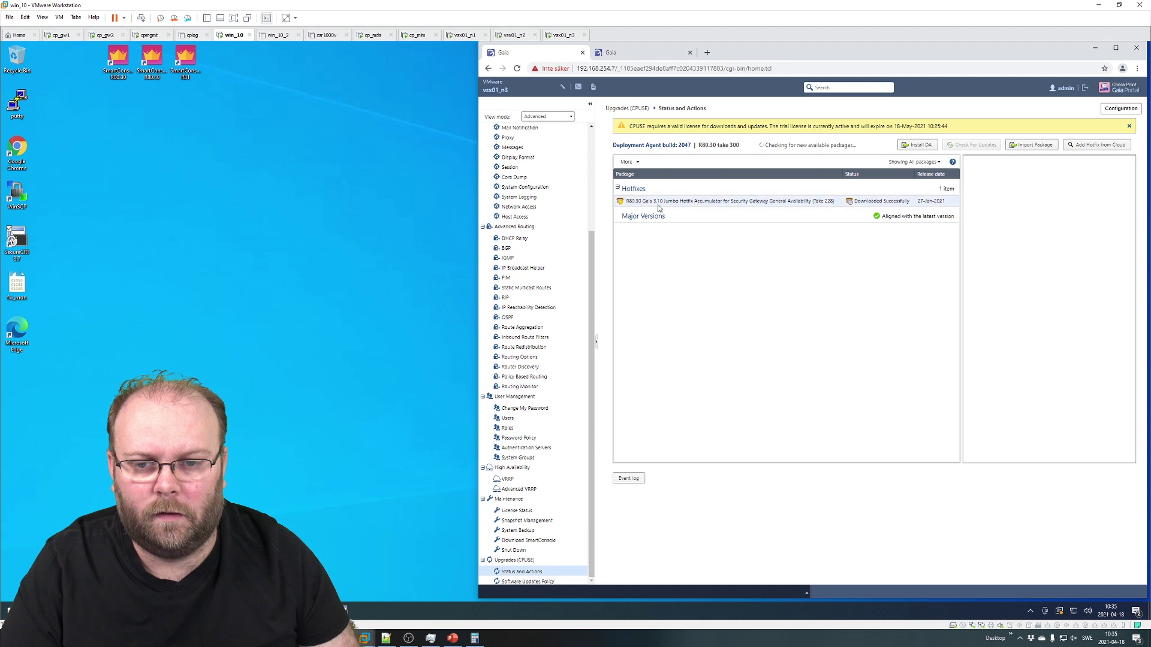
- Run Verify on the imported Jumbo hotfix from the More menu
click(679, 163)
click(693, 190)
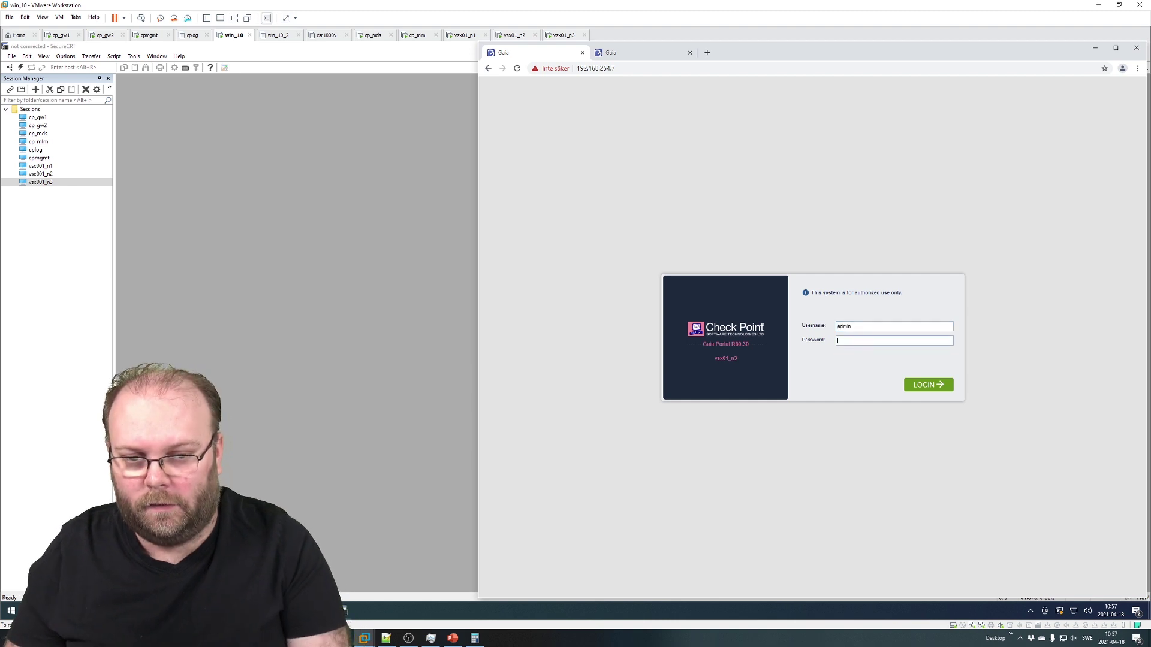
- Sign back into Gaia and check the Jumbo hotfix status in CPUSE Status and Actions
key(Return)
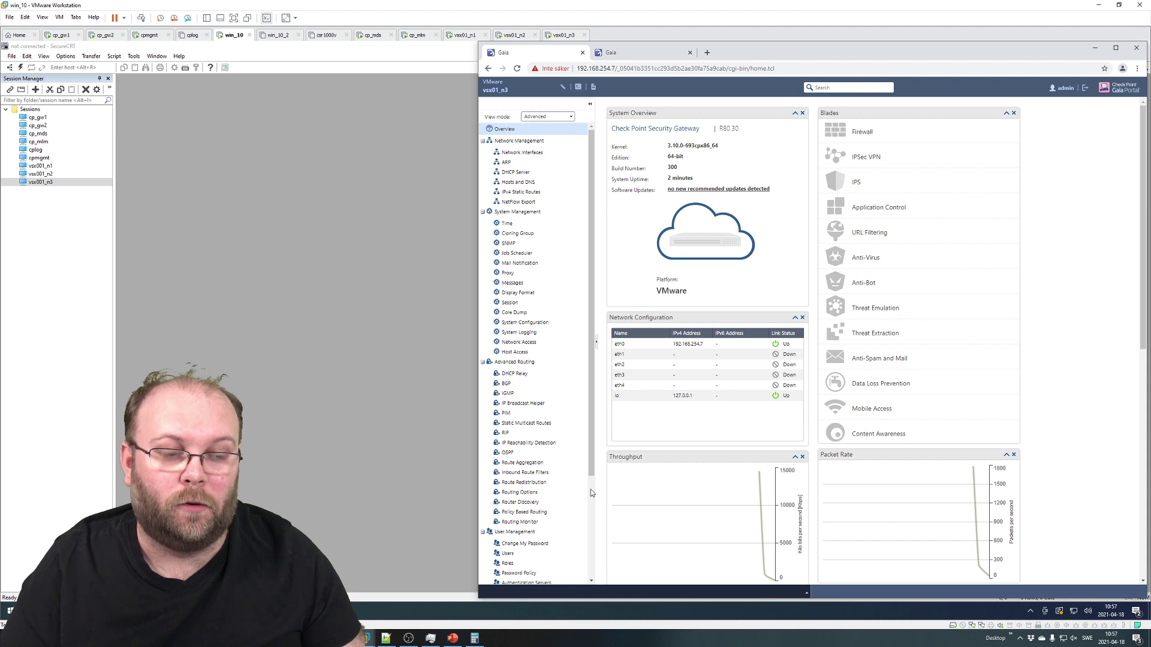
scroll(591, 489, down, 3)
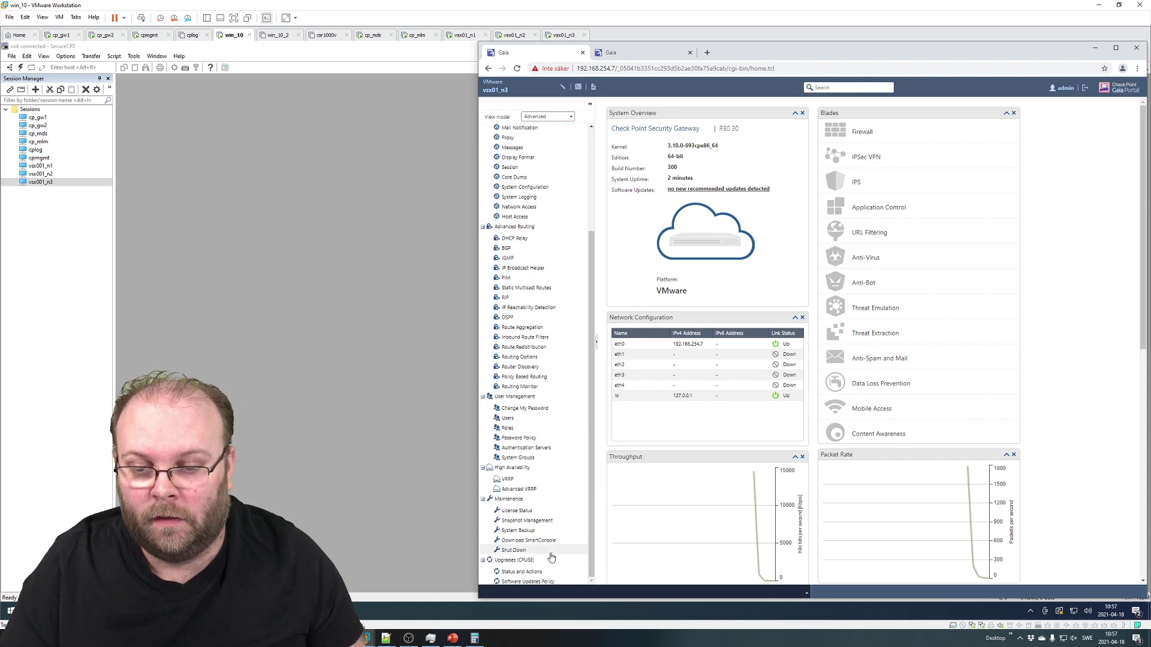
click(522, 571)
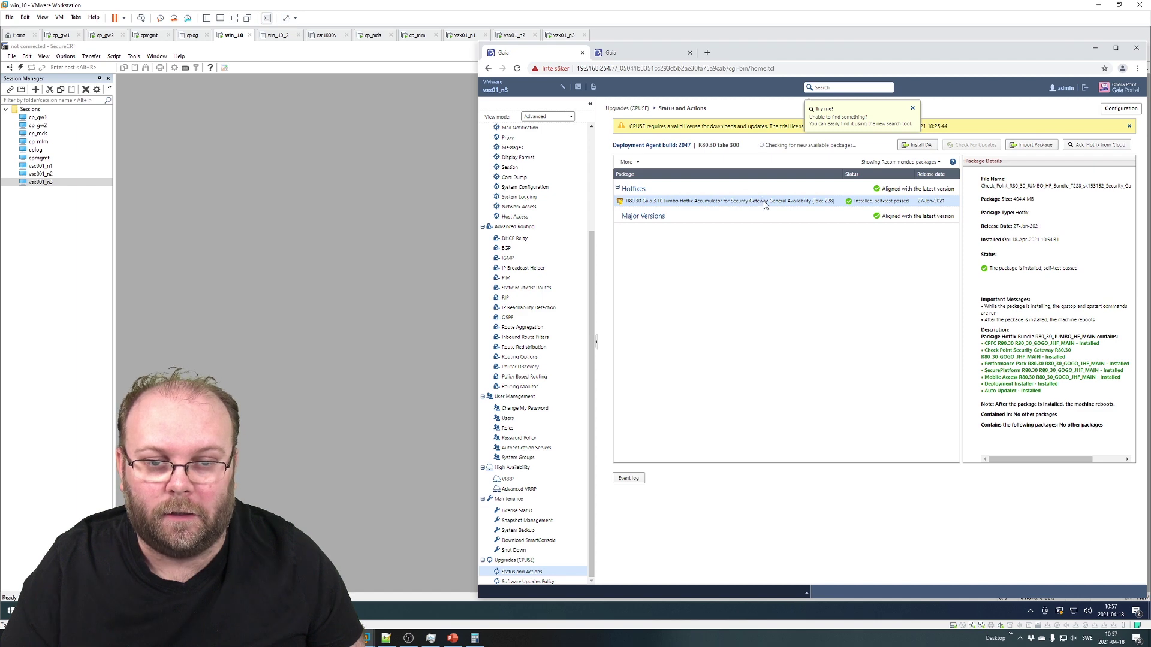
- Select the eth0 interface on the Network Interfaces page
scroll(591, 157, up, 5)
click(522, 153)
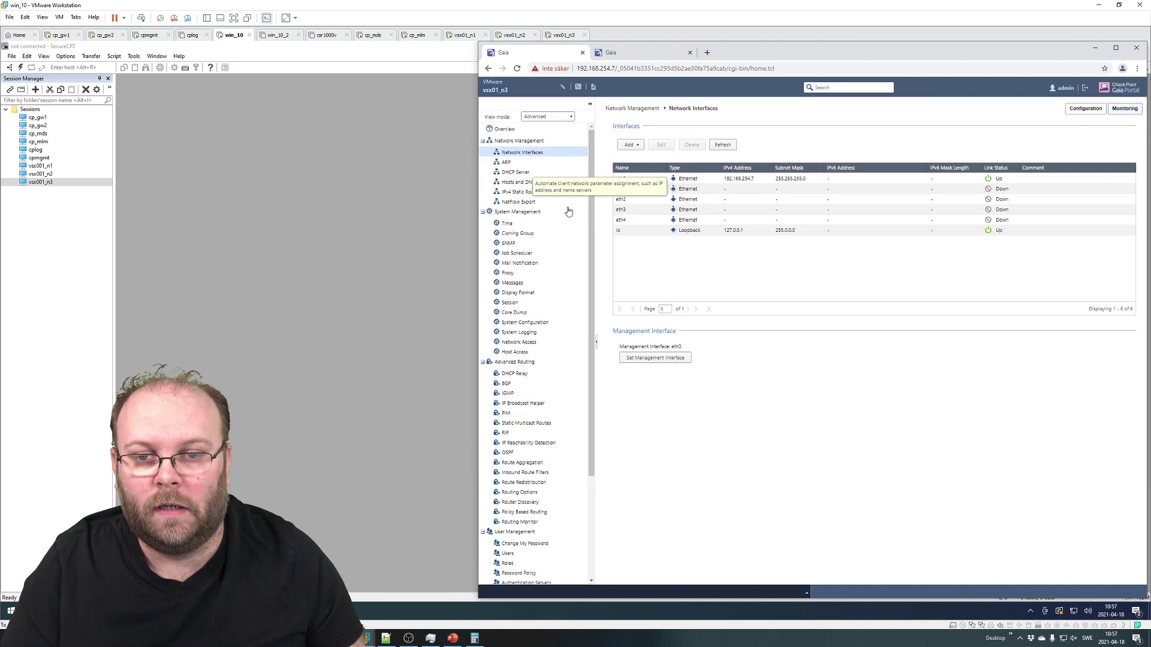
click(724, 180)
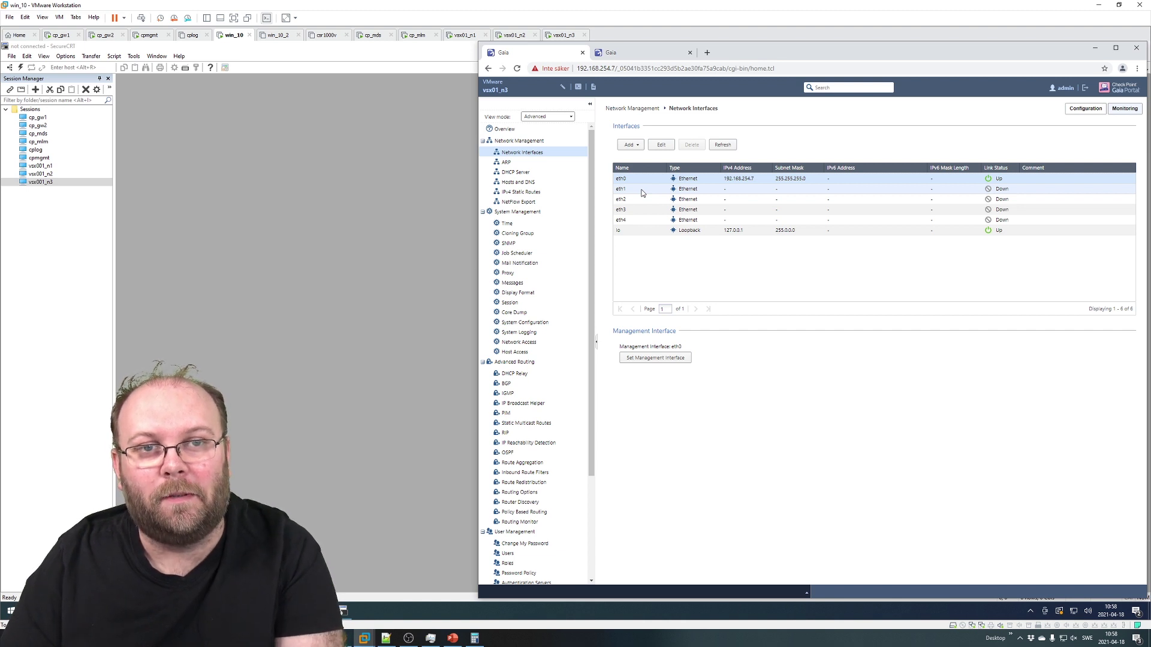
click(196, 160)
- Log in to the vsx001_n1 SSH session as admin
double_click(41, 166)
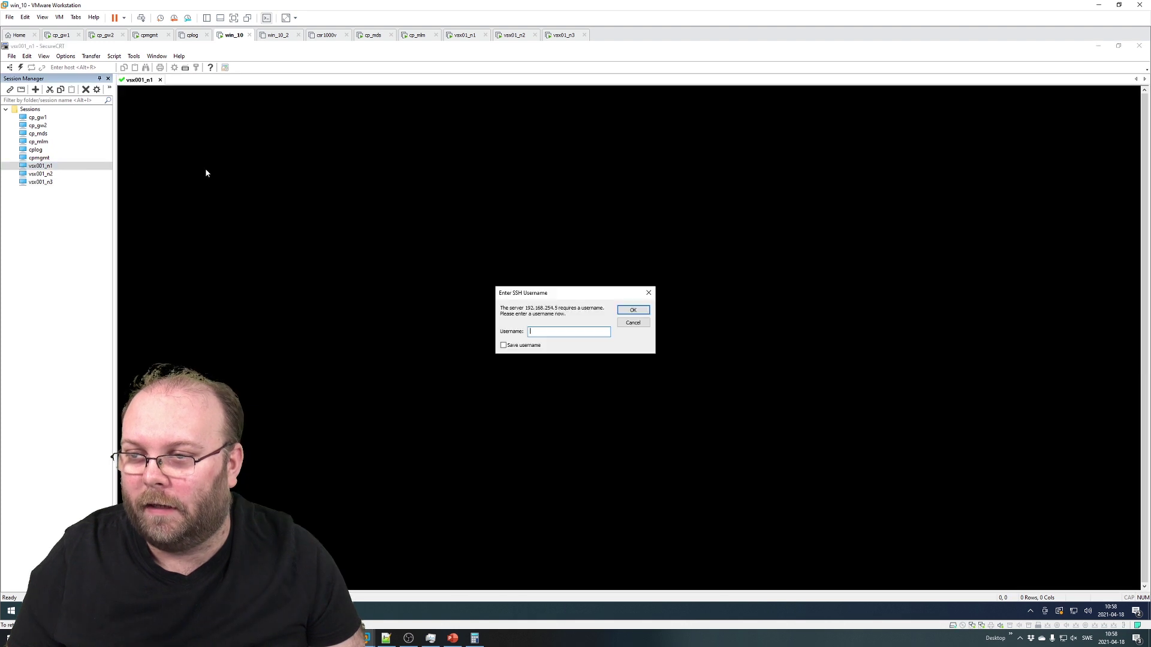
text(admin)
key(Return)
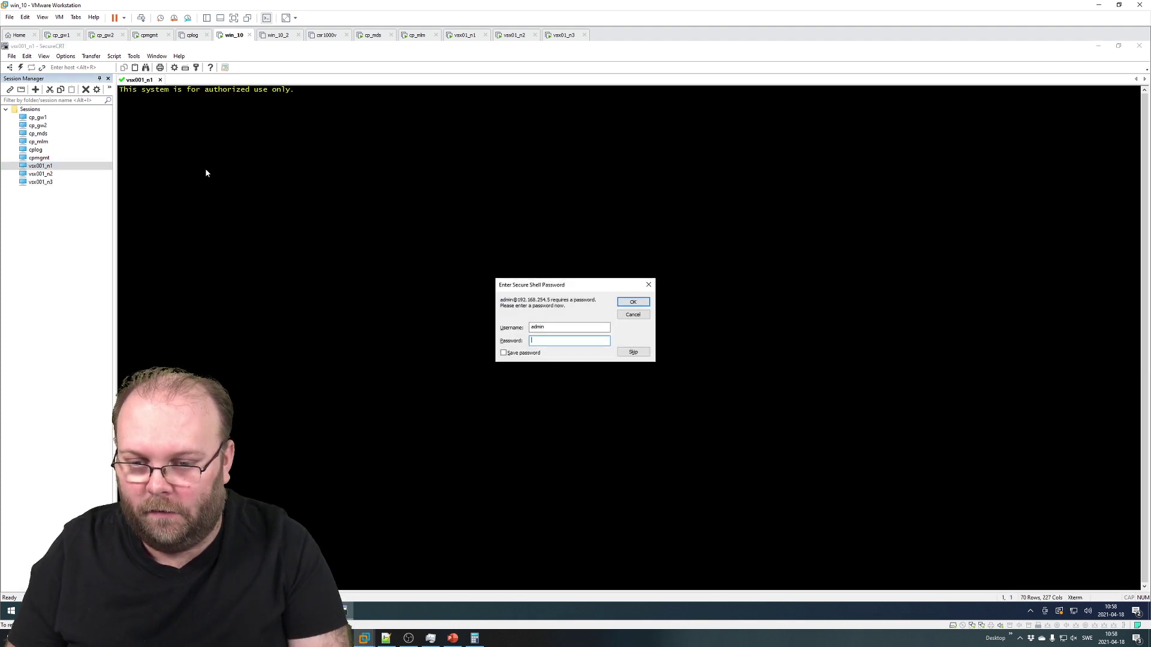
key(Return)
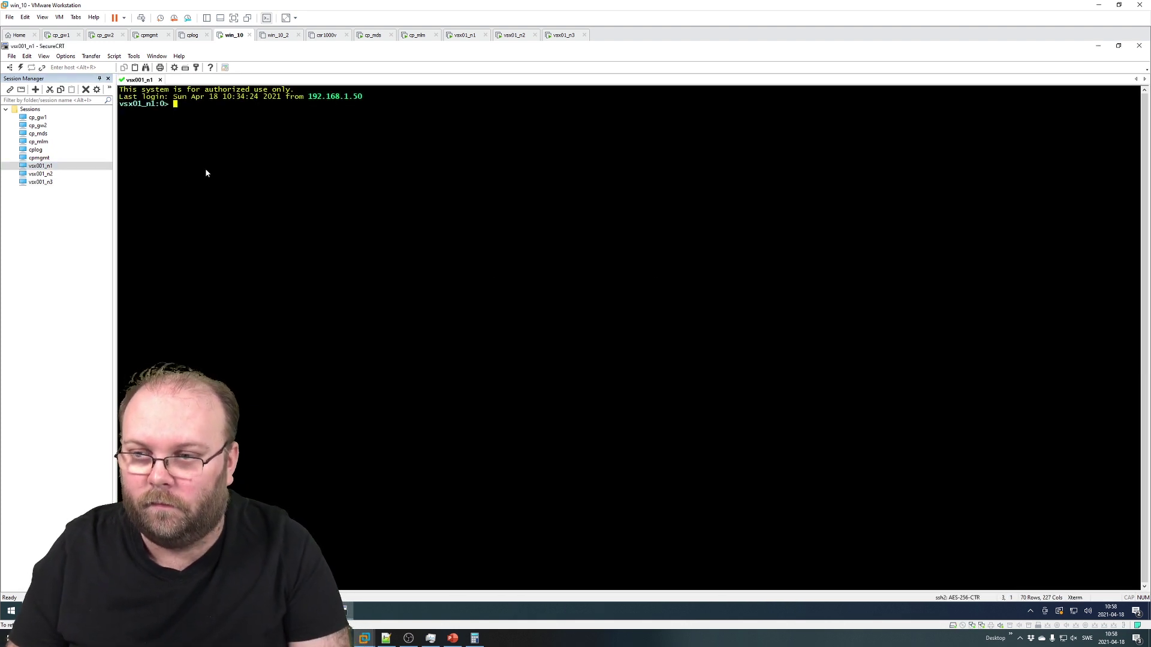
- Log in to vsx001_n3 and place its terminal beside vsx001_n1's
double_click(40, 181)
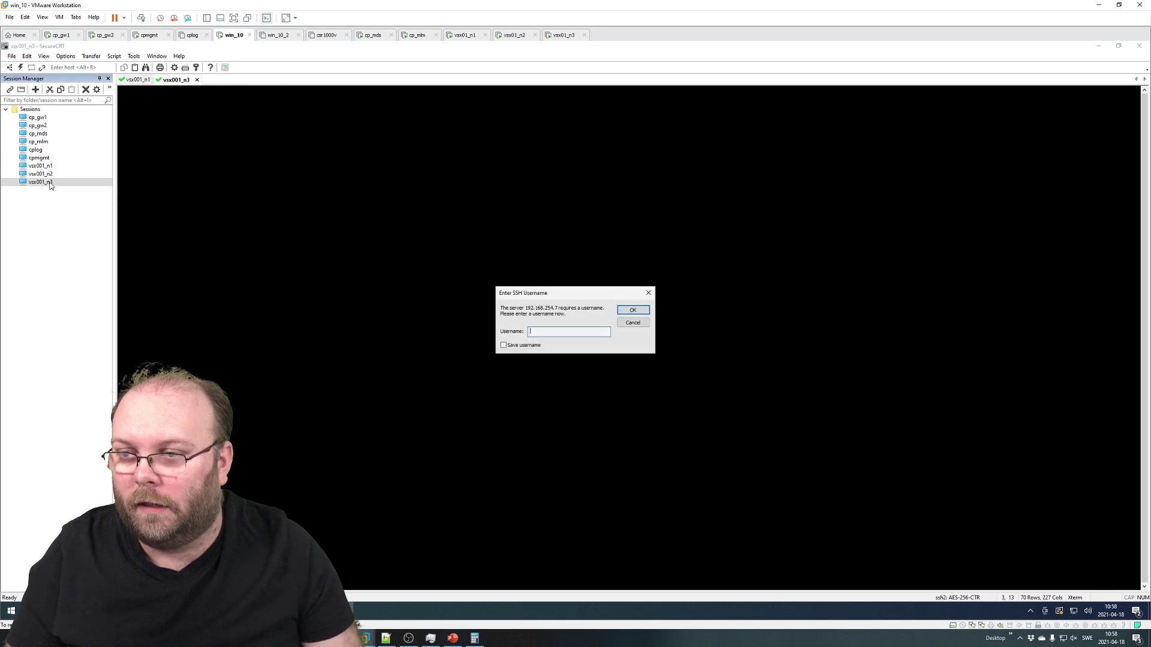
text(admin)
key(Return)
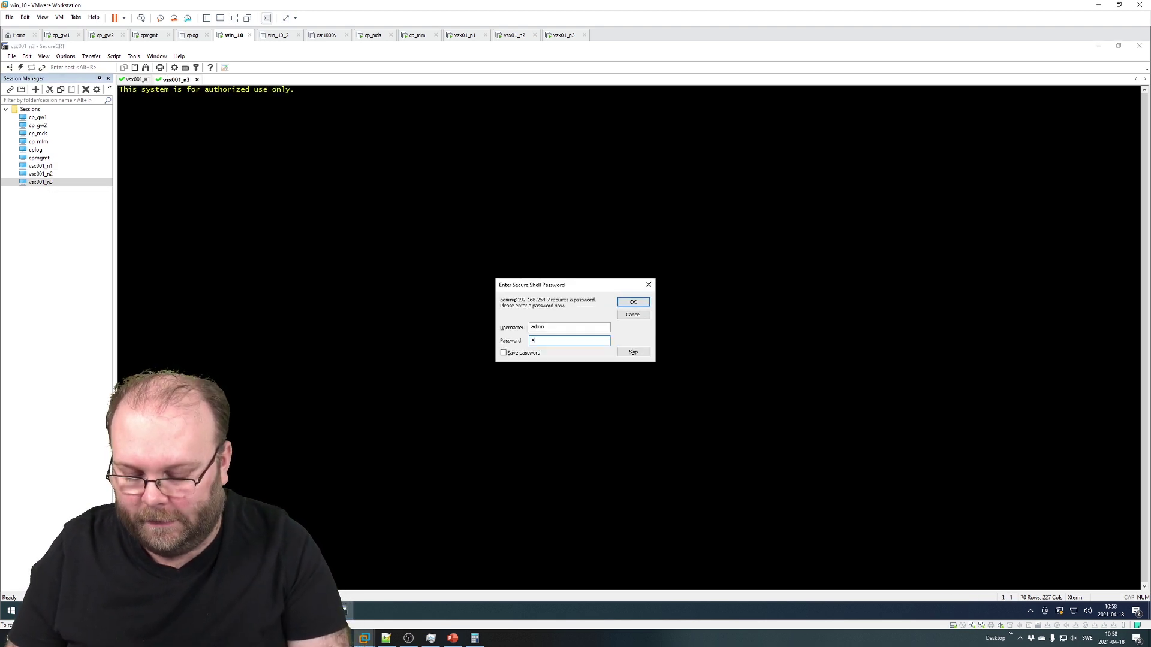
key(Return)
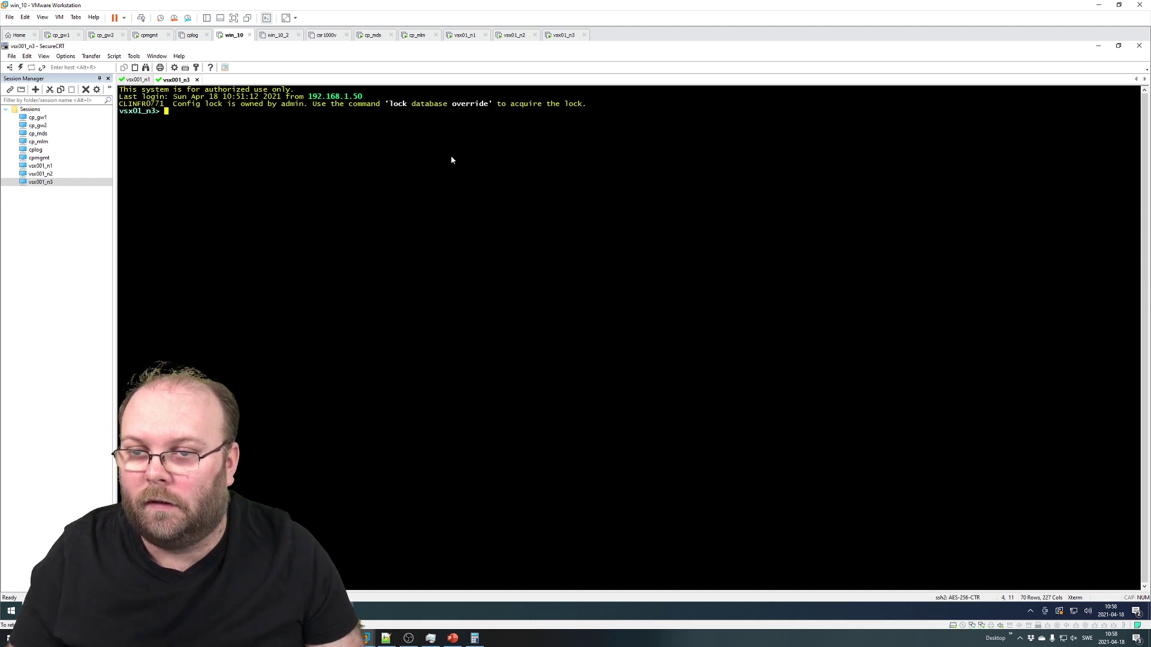
drag(198, 81, 721, 116)
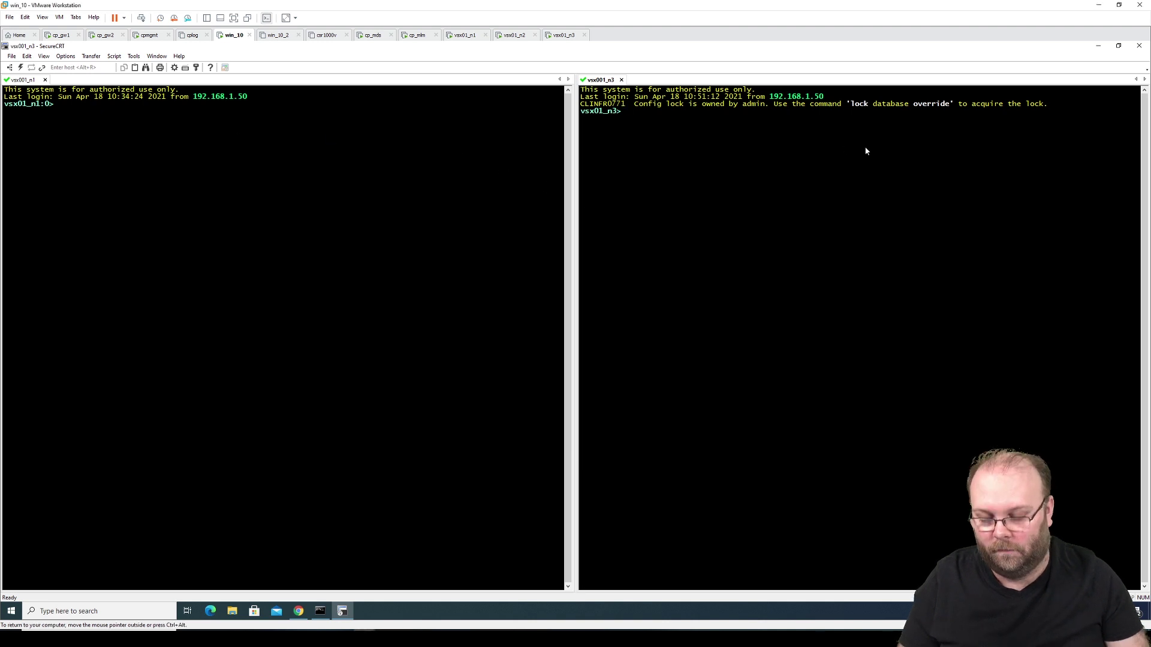
- Run 'lock database override' on n3, then 'show config' on both nodes
text(lock database)
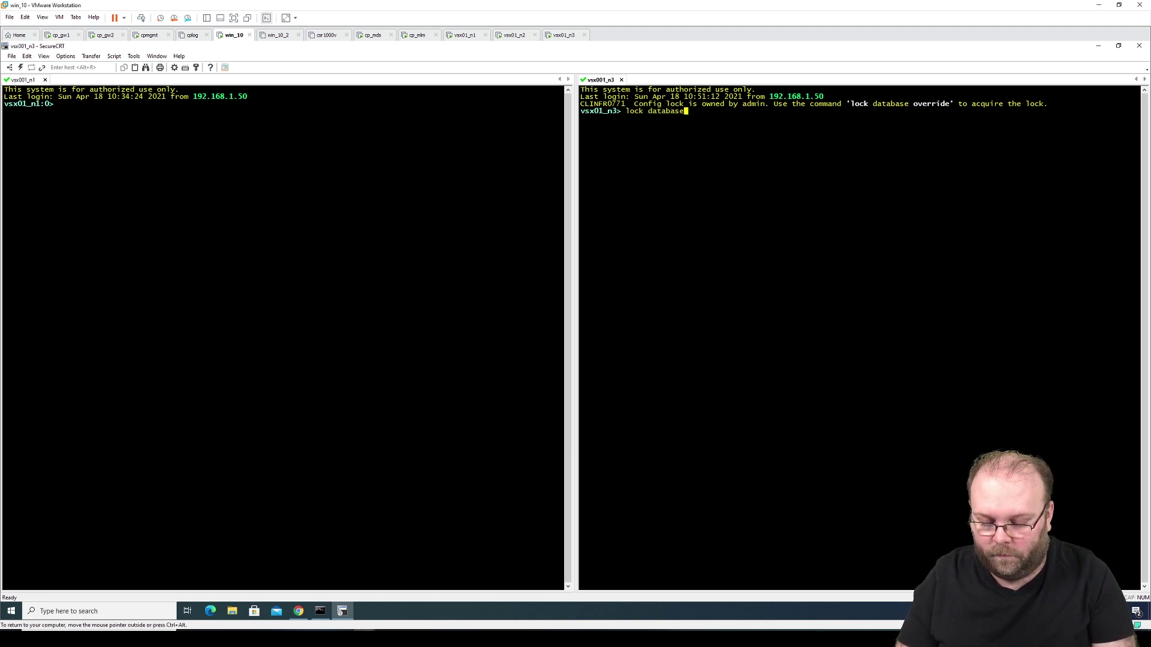
text( override)
key(Return)
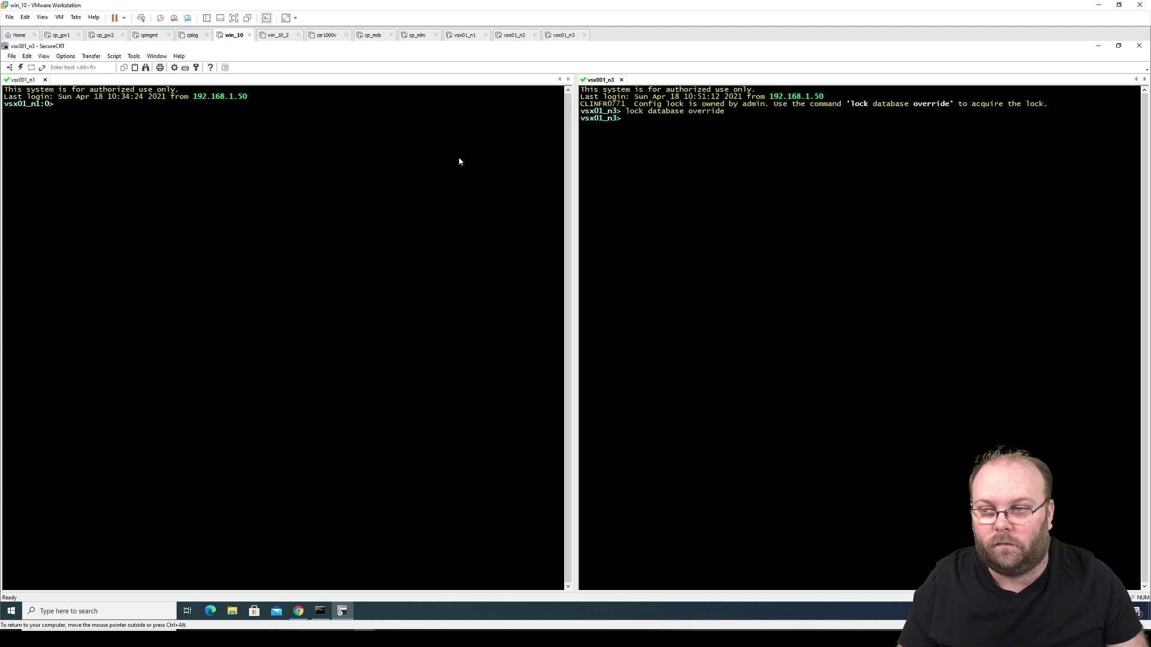
click(459, 162)
text(show co)
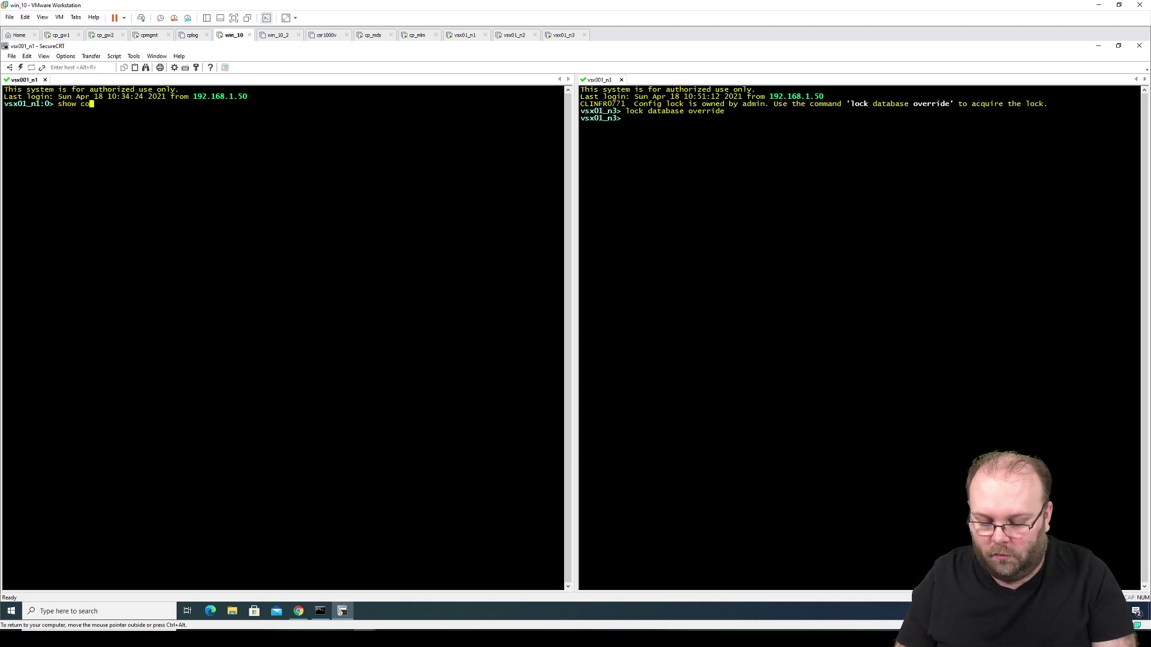
text(nfigu)
key(Return)
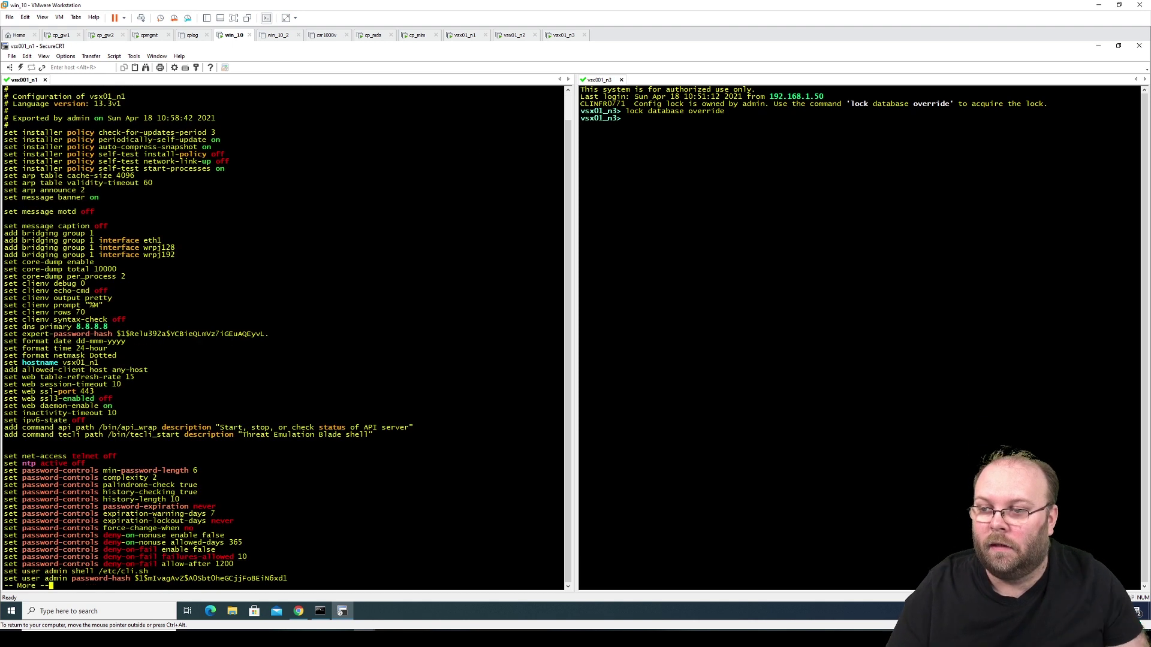
click(737, 142)
text(show conf)
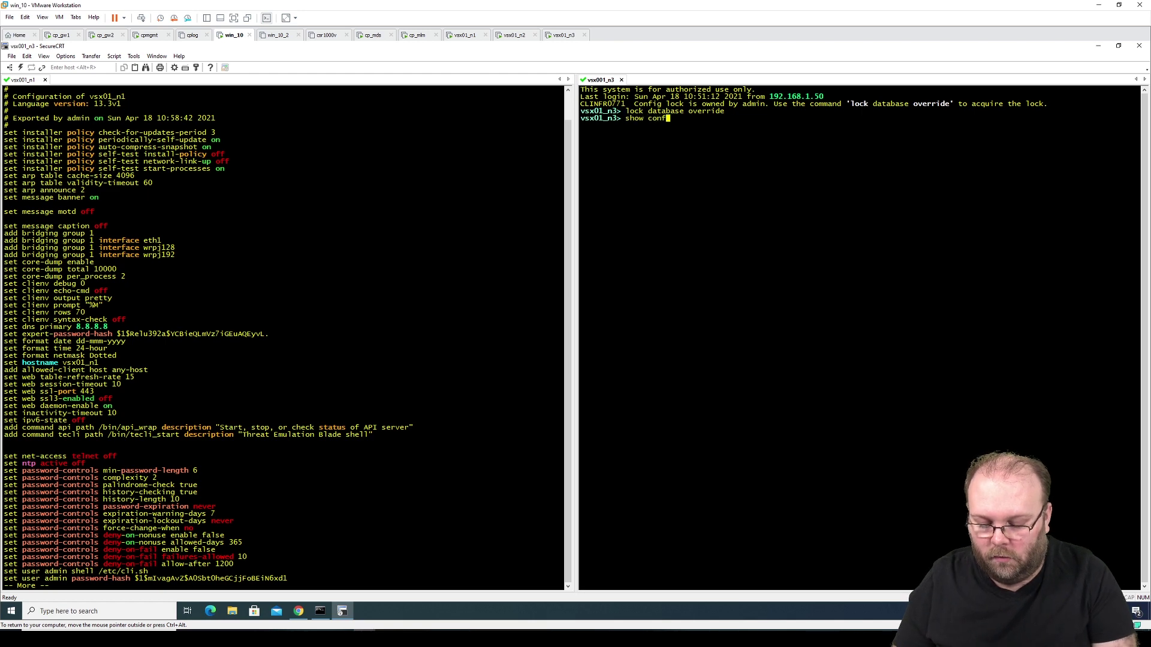
text(ig)
key(Return)
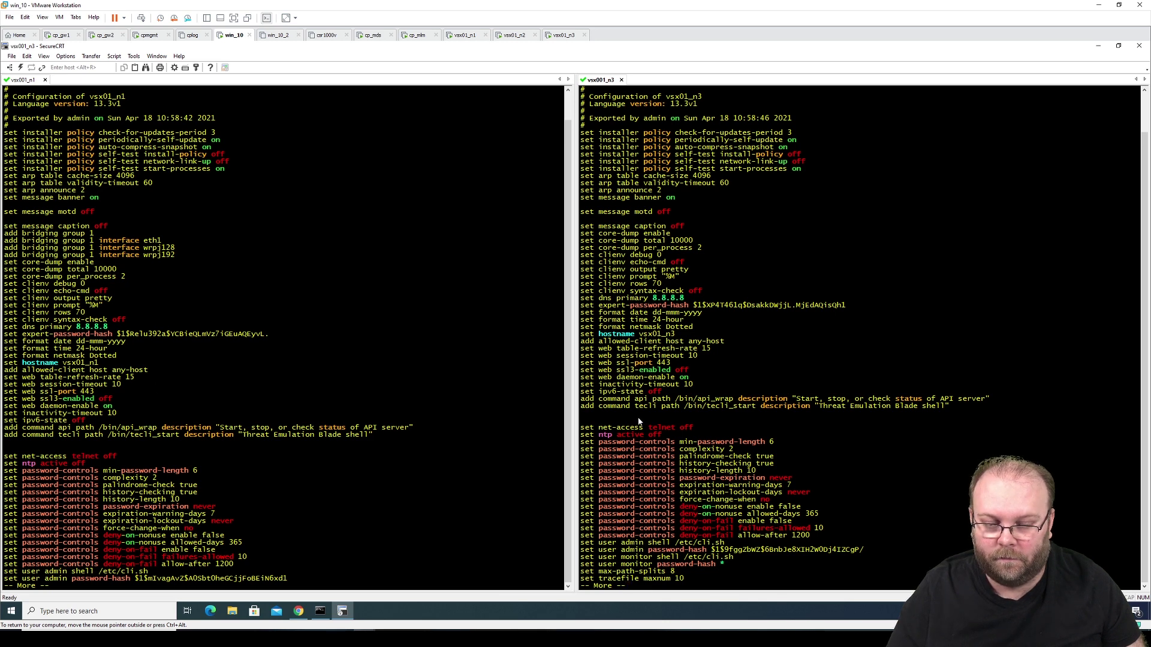
- Page through both configurations, comparing eth0 at 192.168.254.5/24 (n1) and 192.168.254.7/24 (n3)
key(space)
click(357, 440)
key(space)
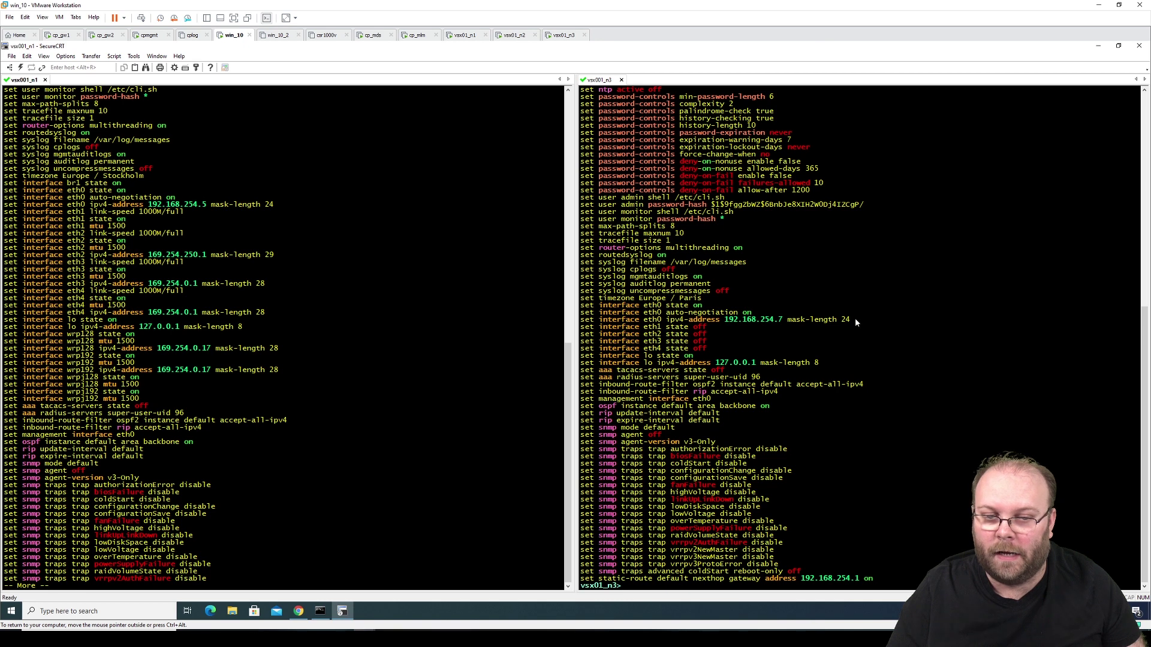
drag(854, 319, 579, 319)
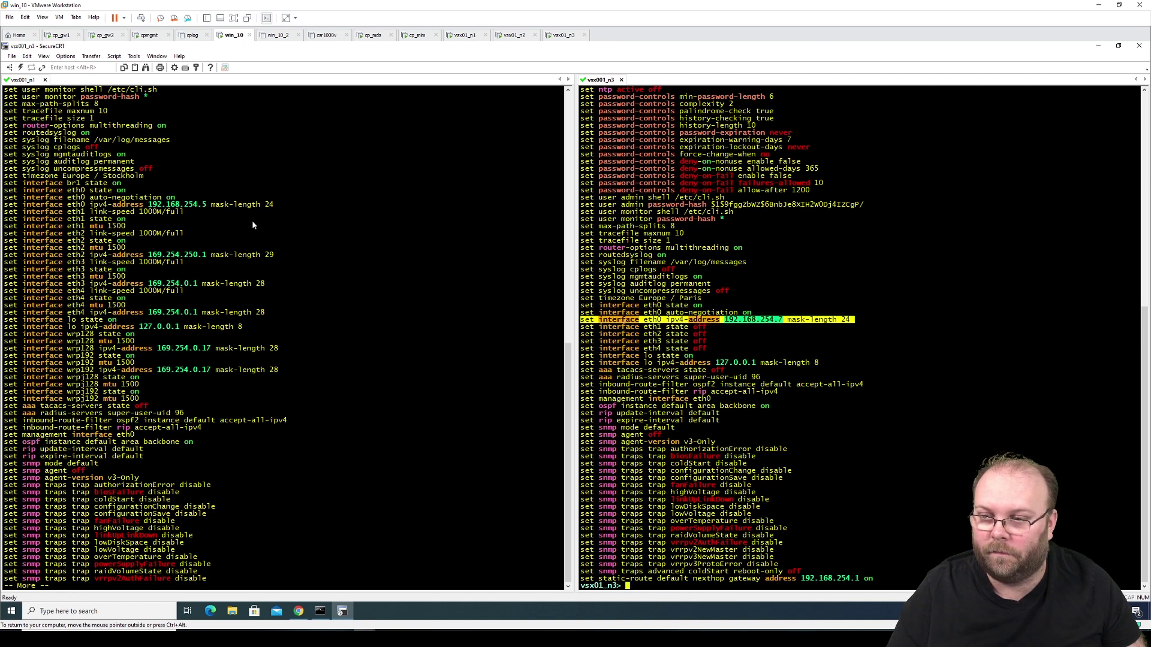
click(277, 199)
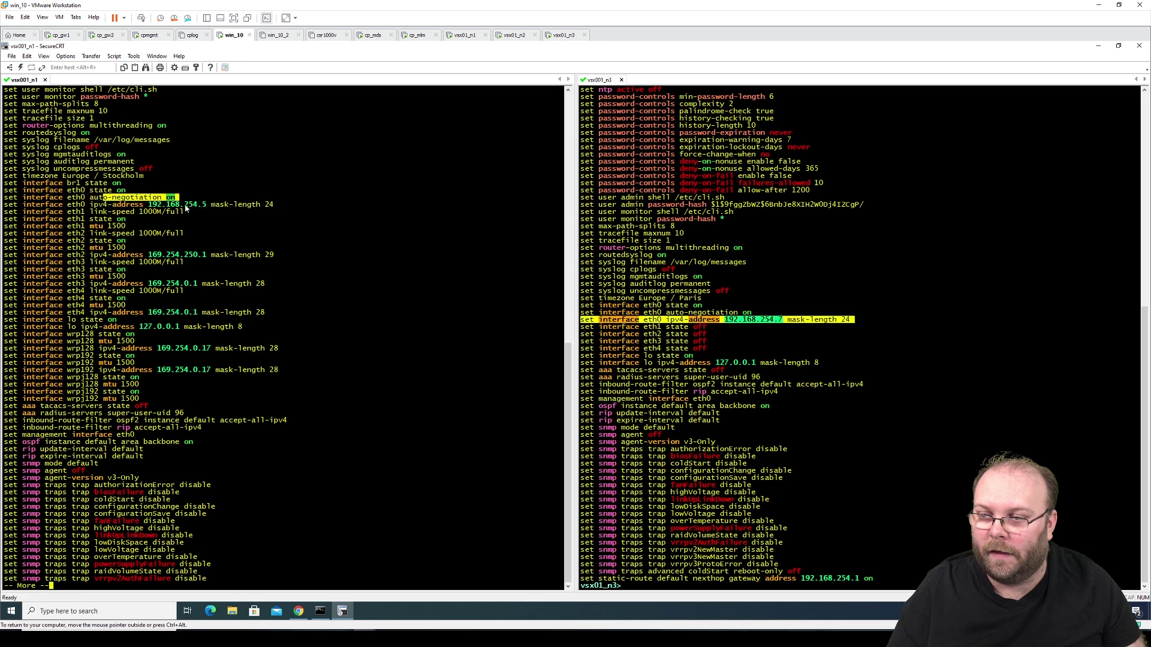
drag(280, 205, 81, 205)
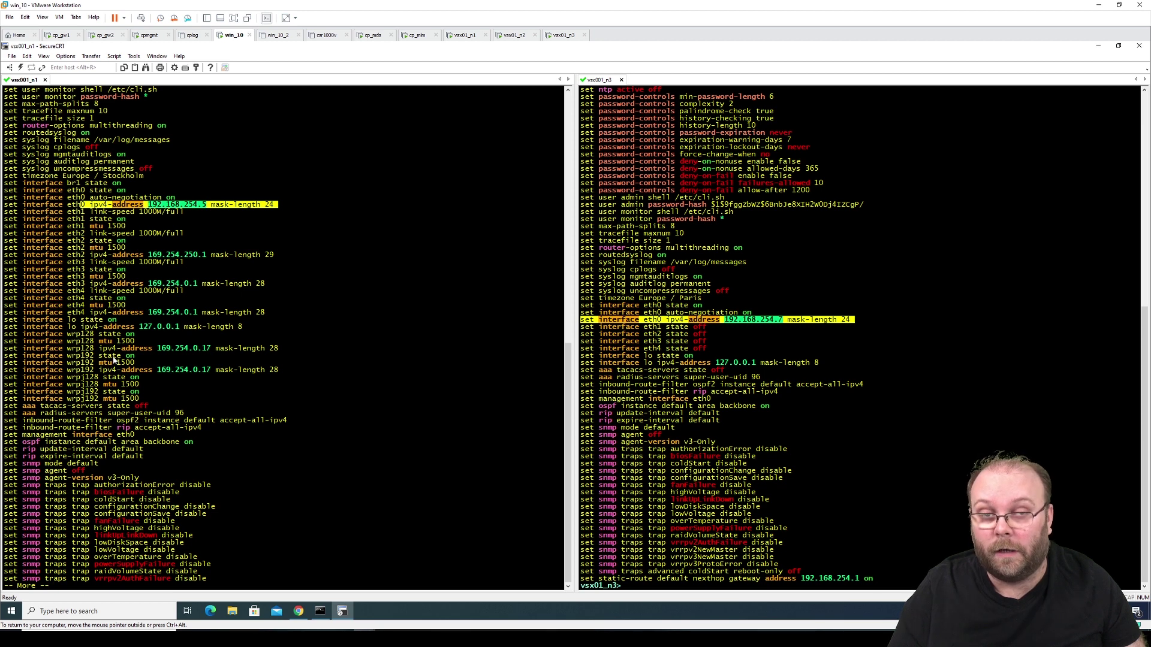
click(731, 430)
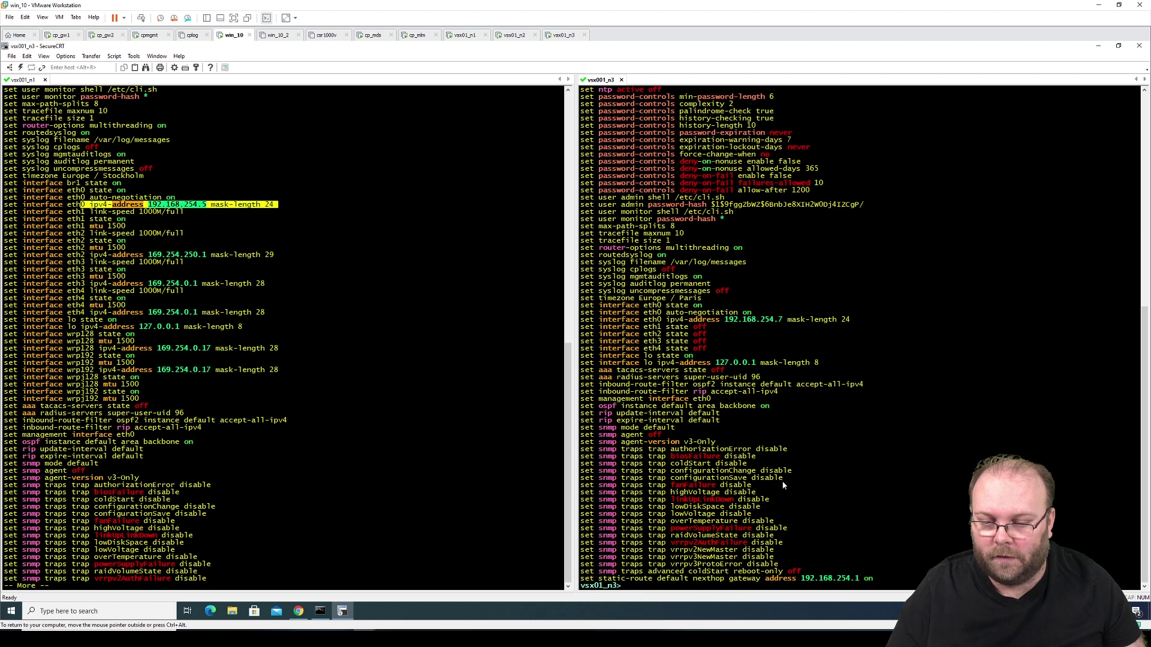
click(282, 467)
key(space)
click(725, 529)
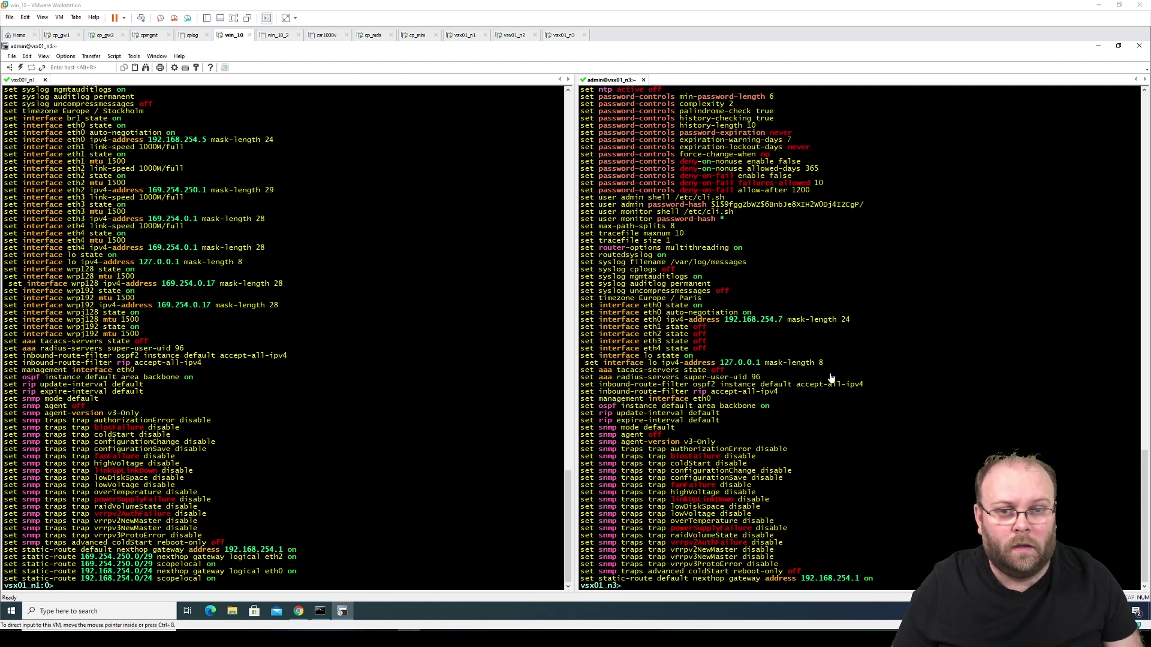
- Run 'set vsx on' on vsx01_n3 and enter expert mode
click(847, 405)
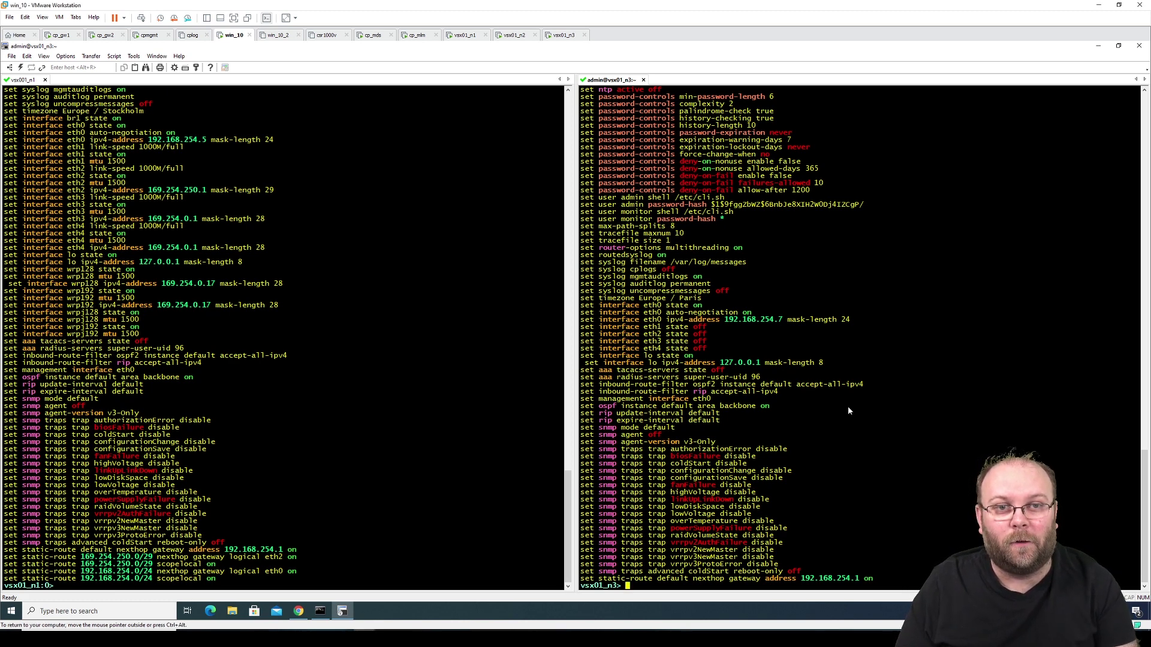
text(set)
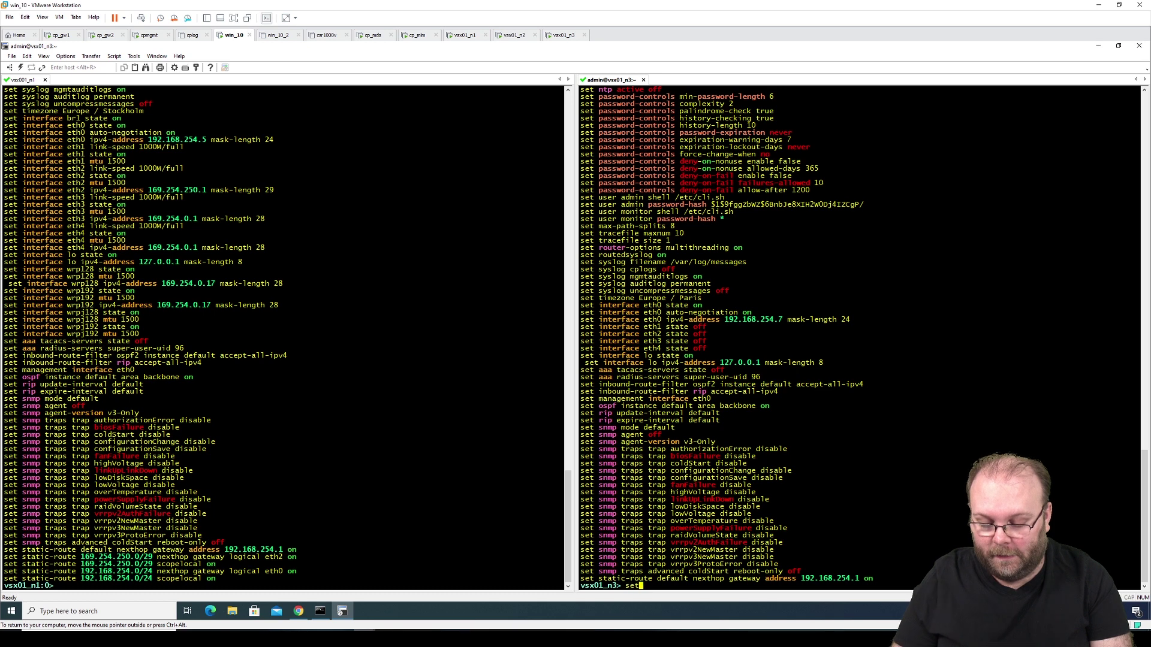
text( vsx on)
key(Return)
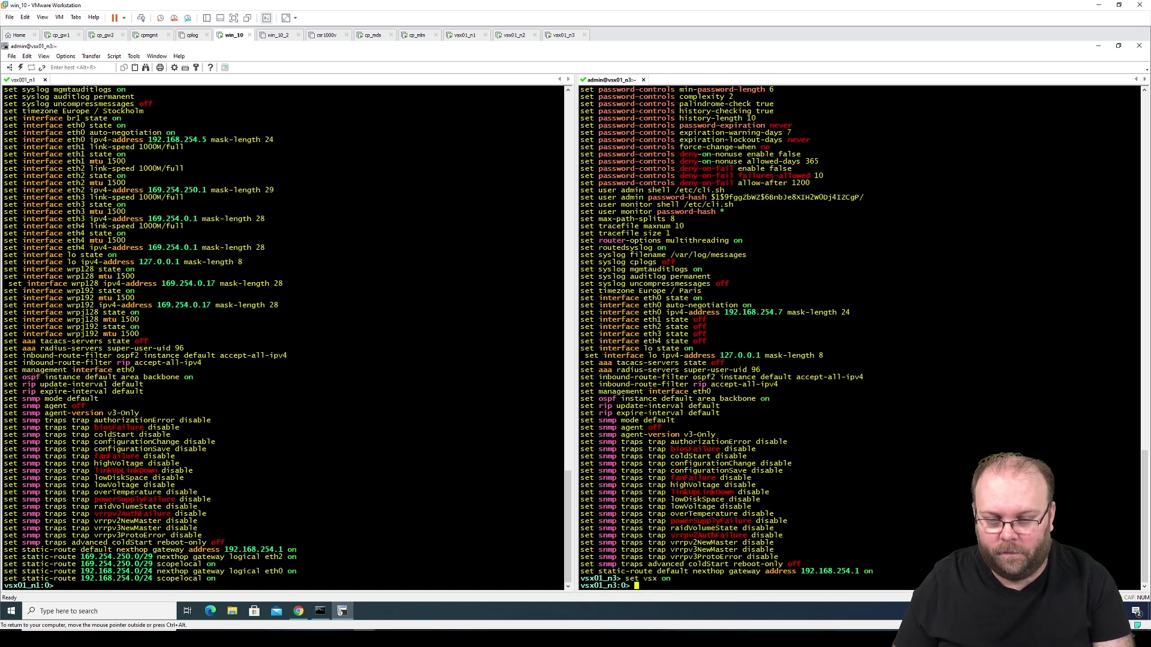
text(e)
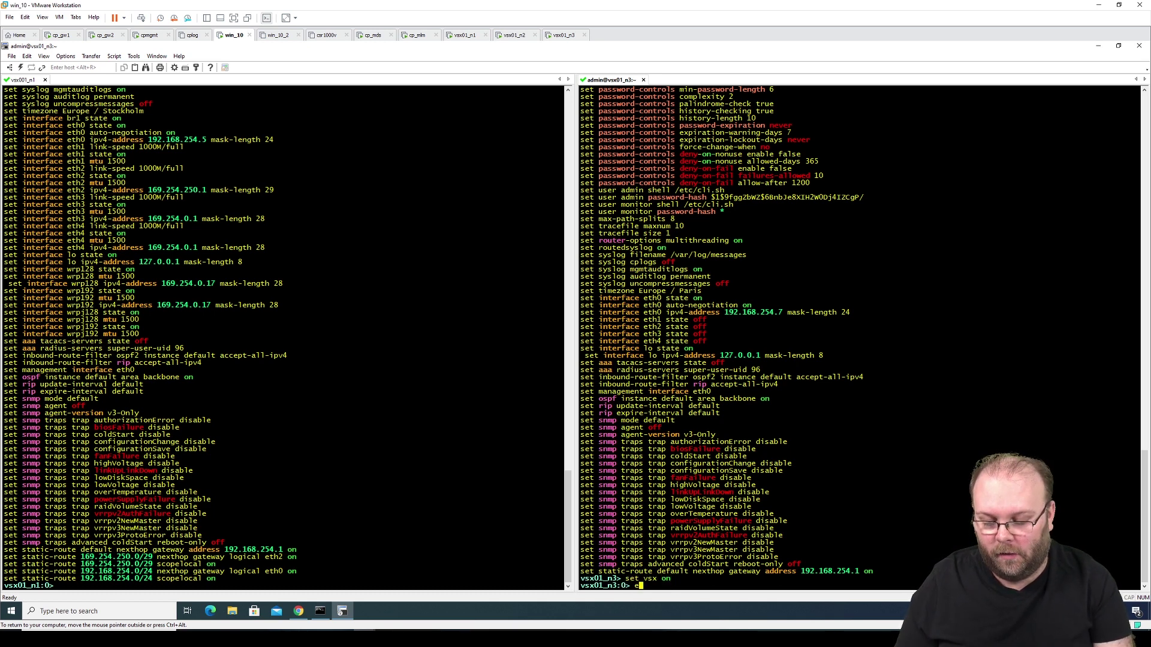
text(xpert)
key(Return)
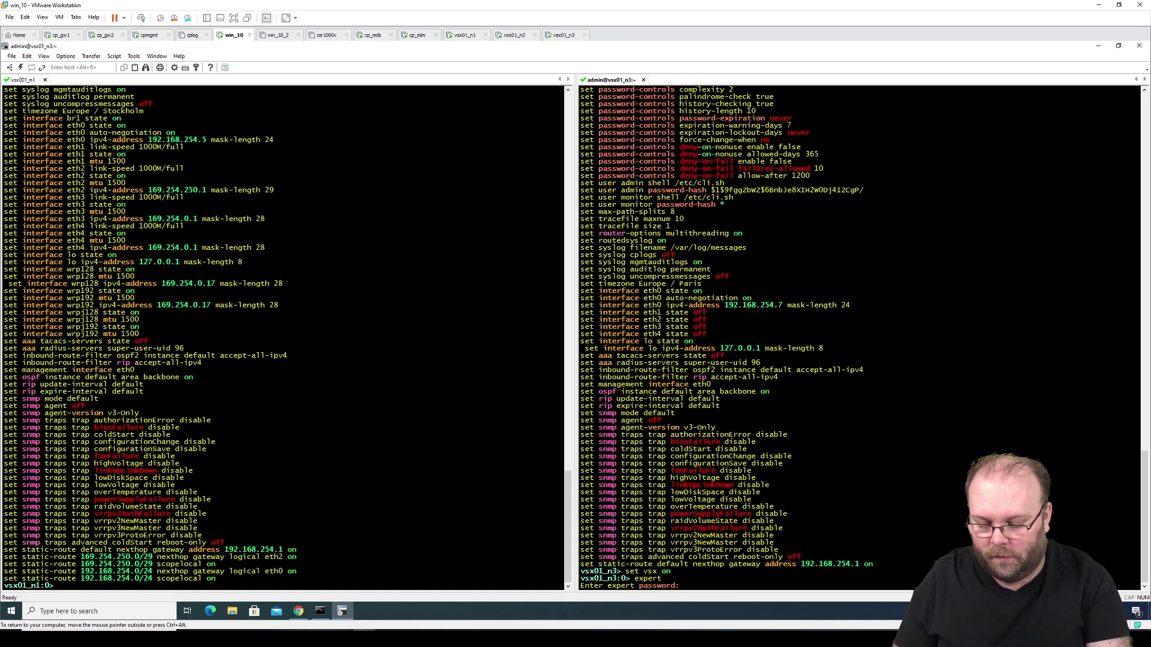
key(Return)
key(Return)
key(Return)
key(Return)
key(Return)
key(Return)
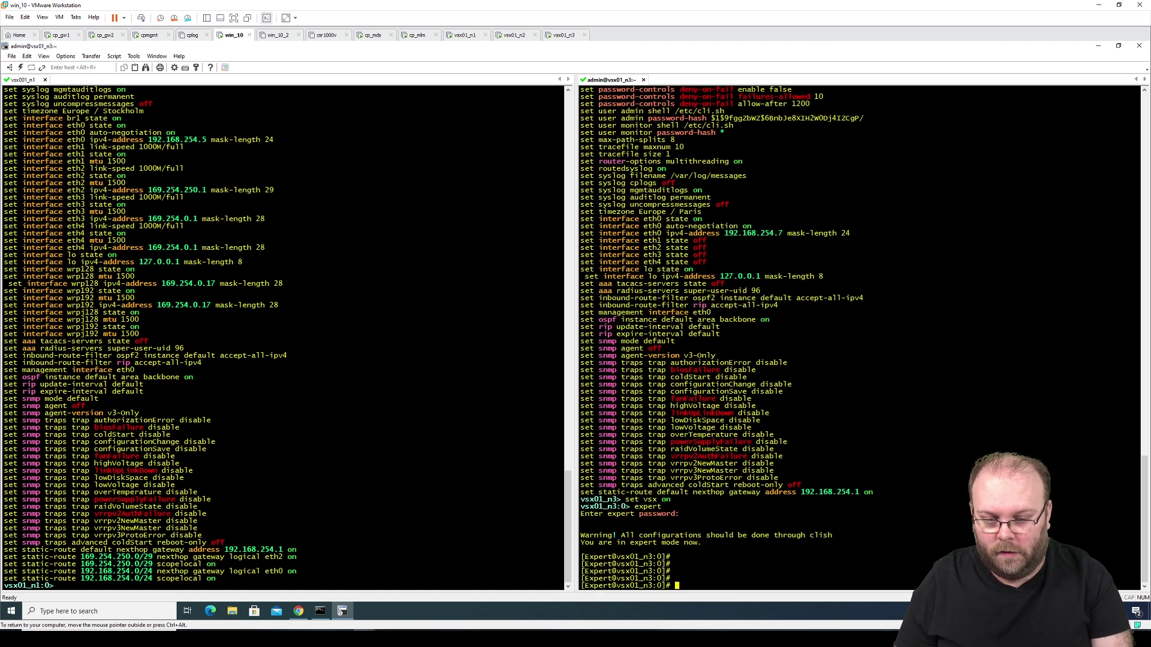
text(clear)
key(Return)
key(Return)
key(Return)
key(Return)
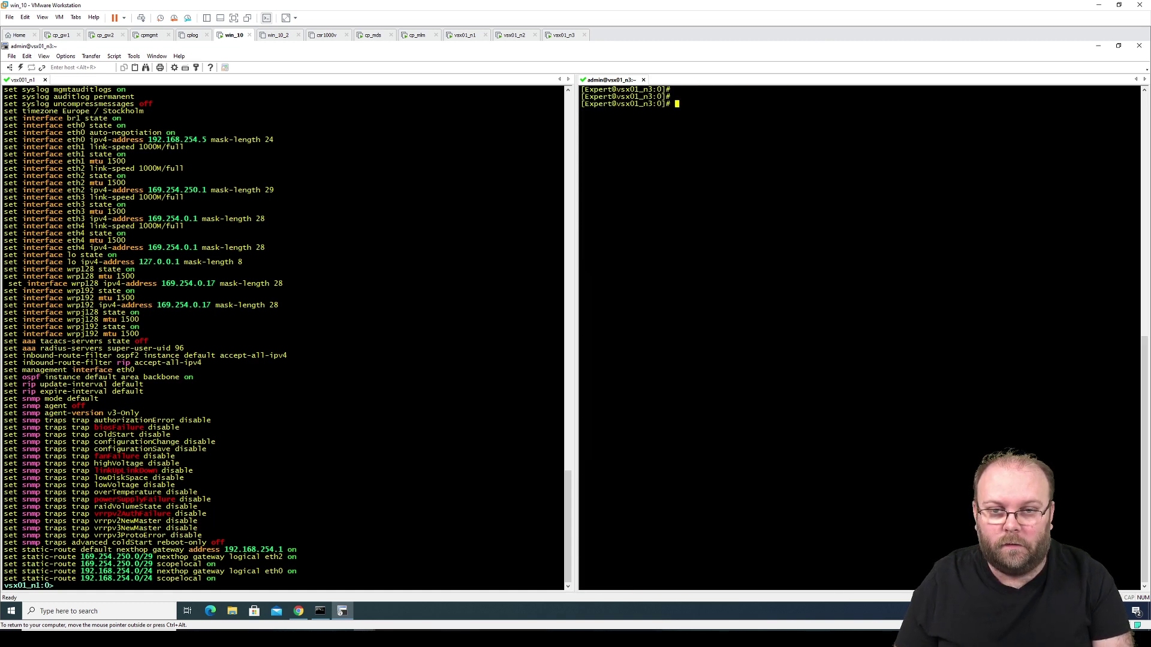
- In cpconfig, enable Per Virtual System State with option 7, then exit with 11
text(cpconfig)
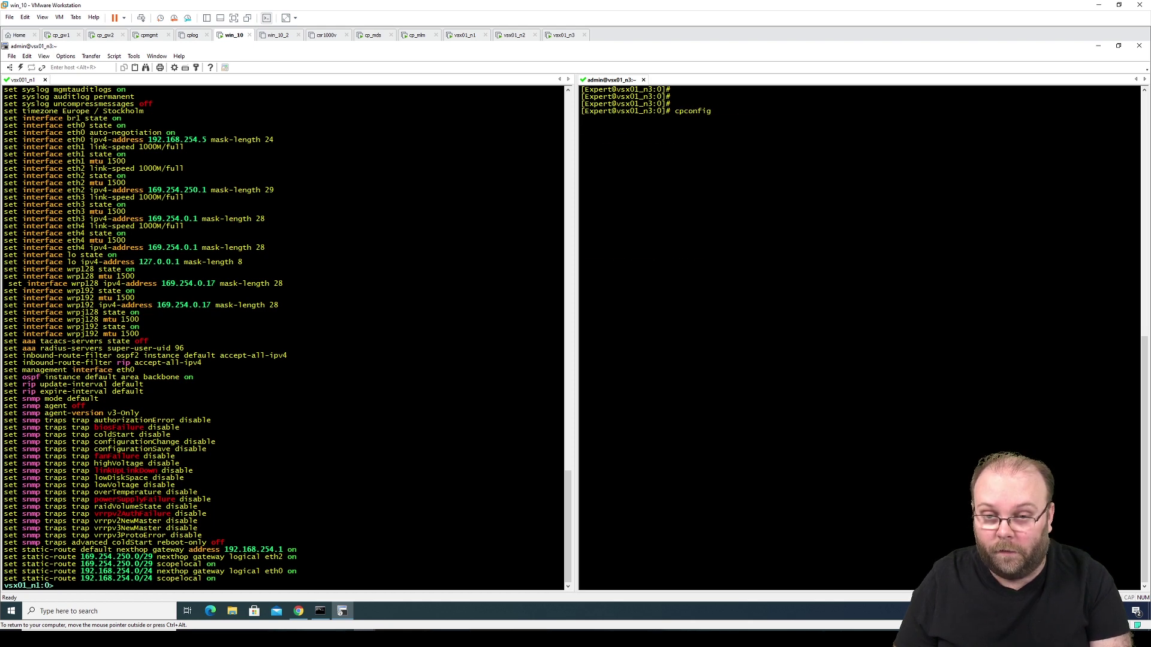
key(Return)
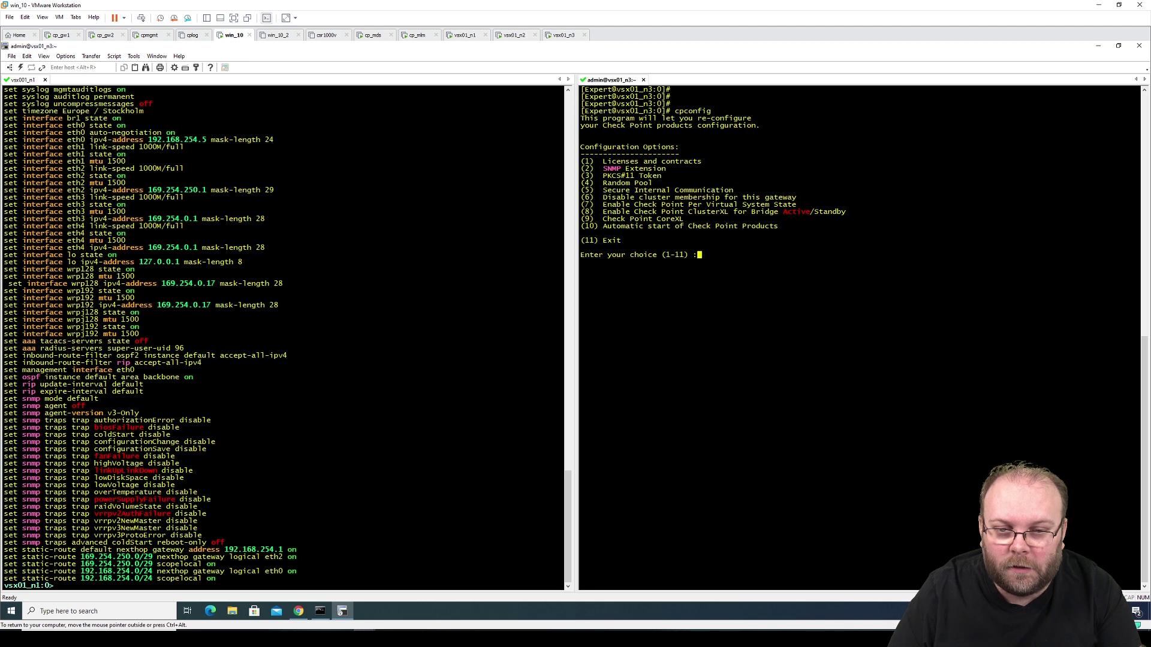
text(7)
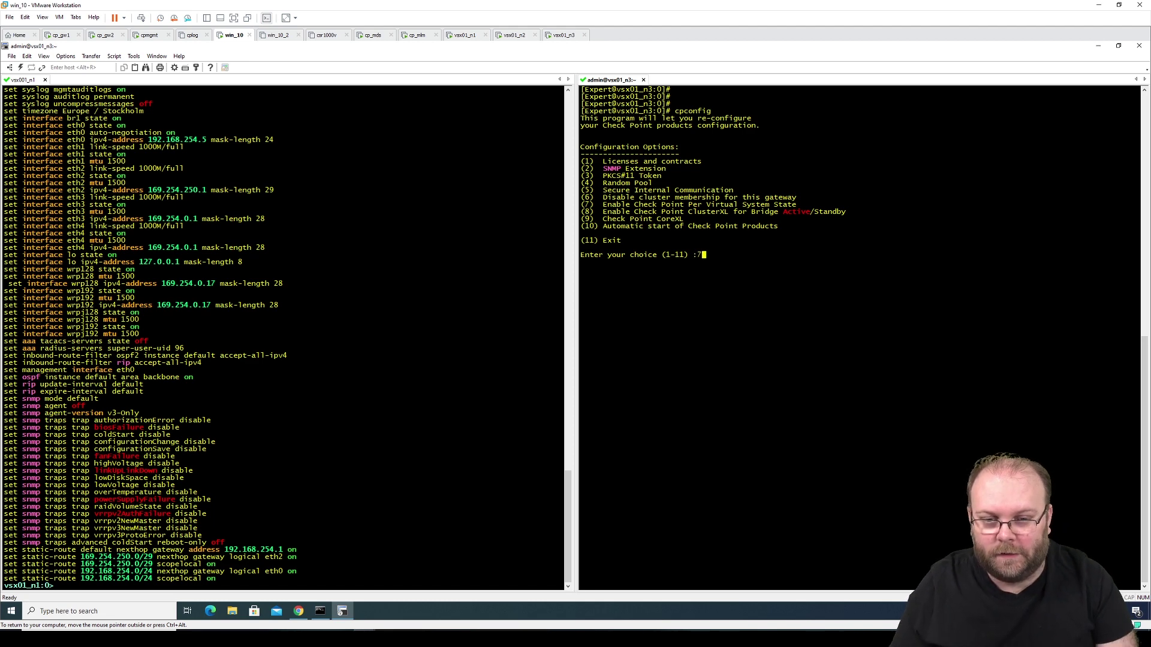
key(Return)
text(y)
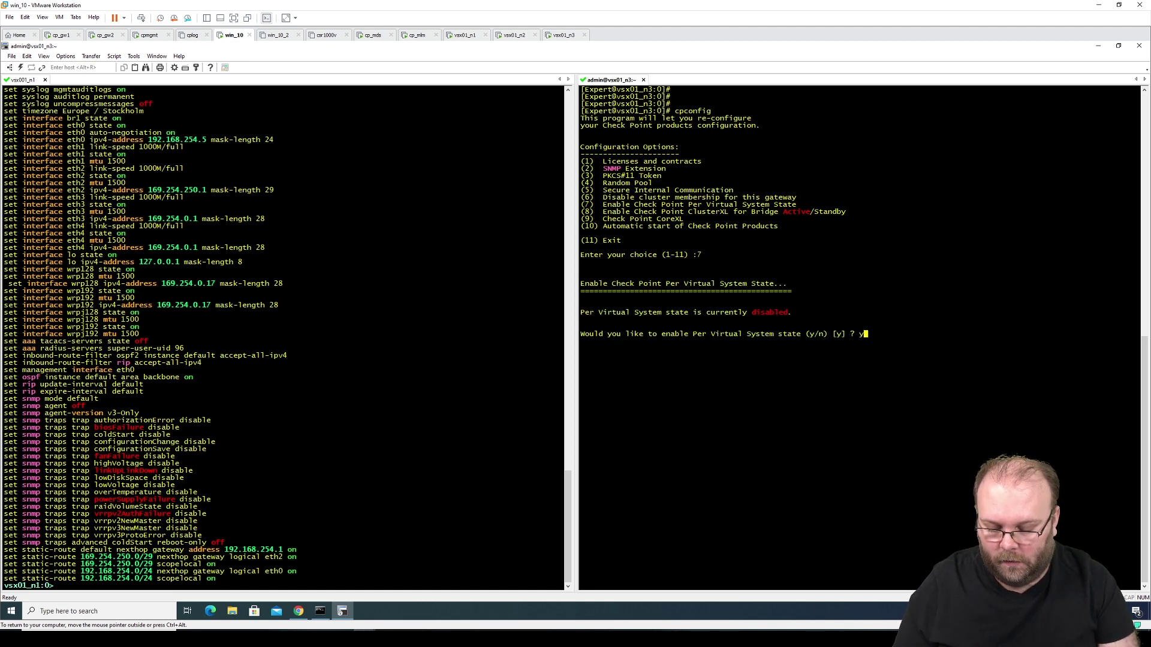
key(Return)
key(Return)
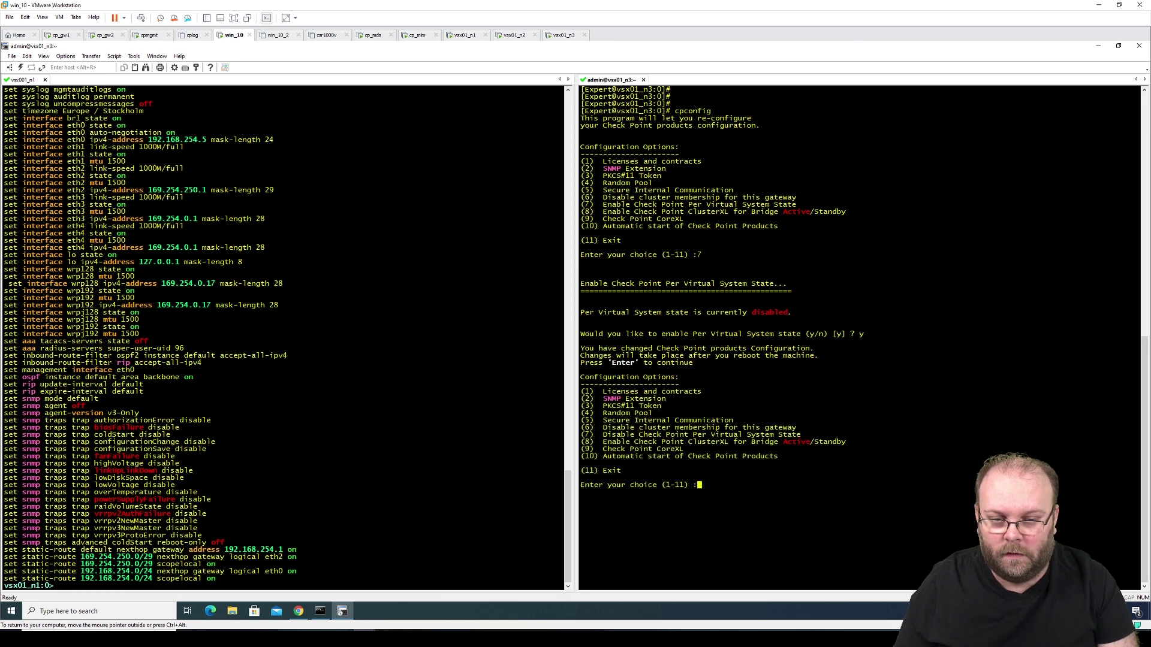
text(11)
key(Return)
key(Return)
key(Return)
key(Return)
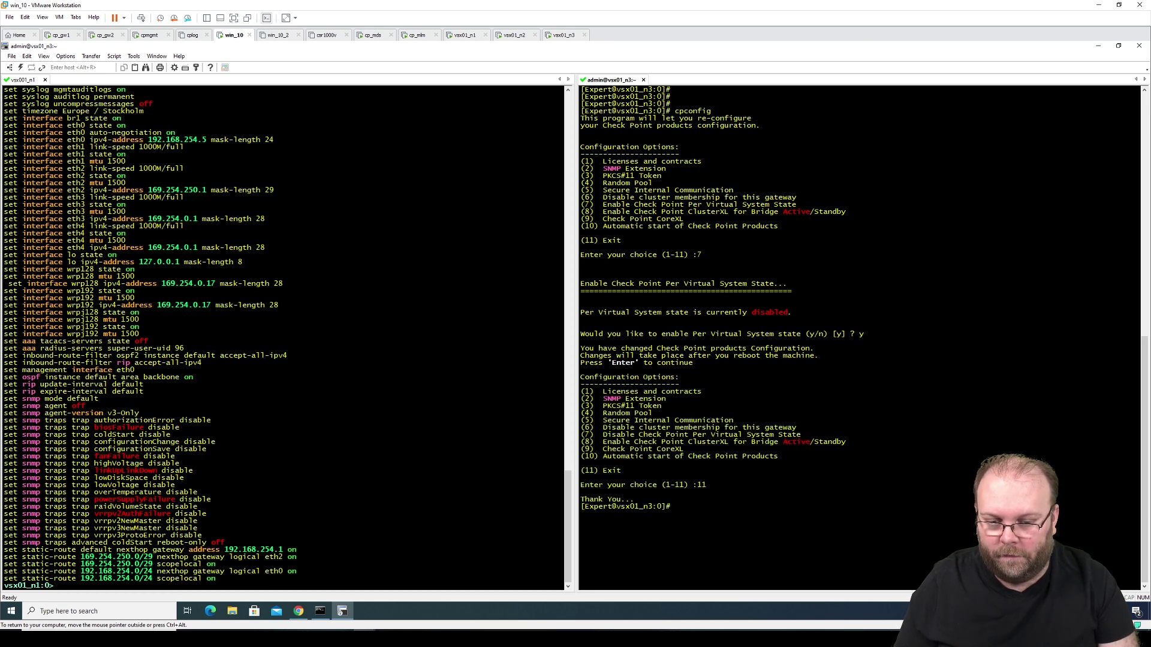
- Leave expert mode and run save config in clish
text(save config)
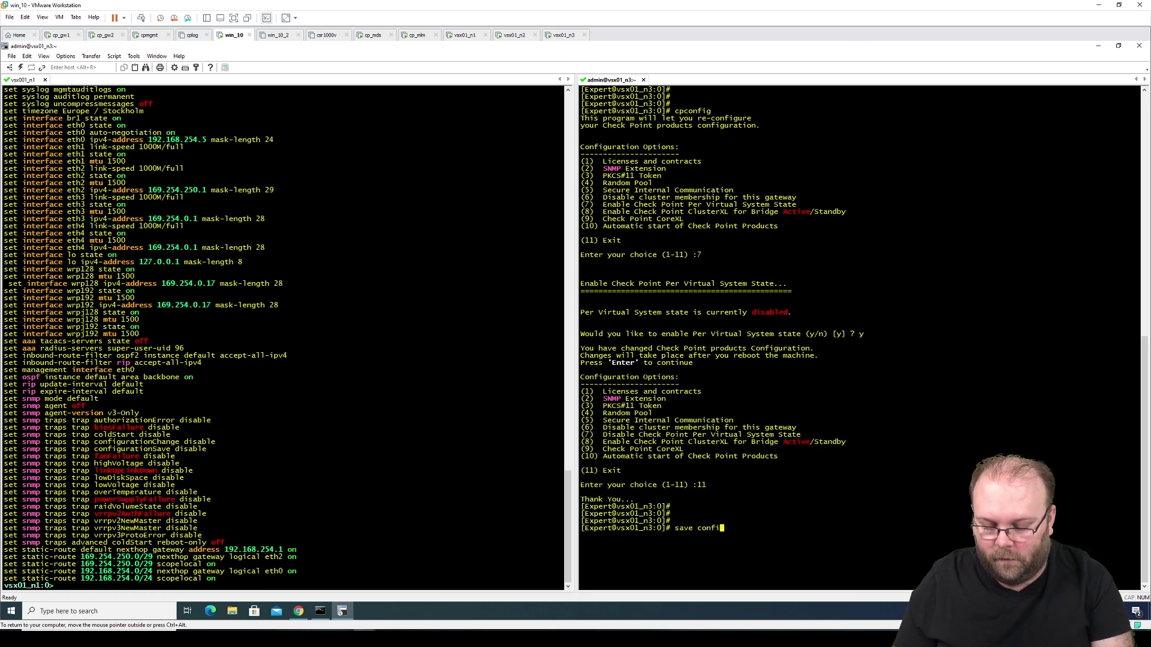
key(Return)
text(ei)
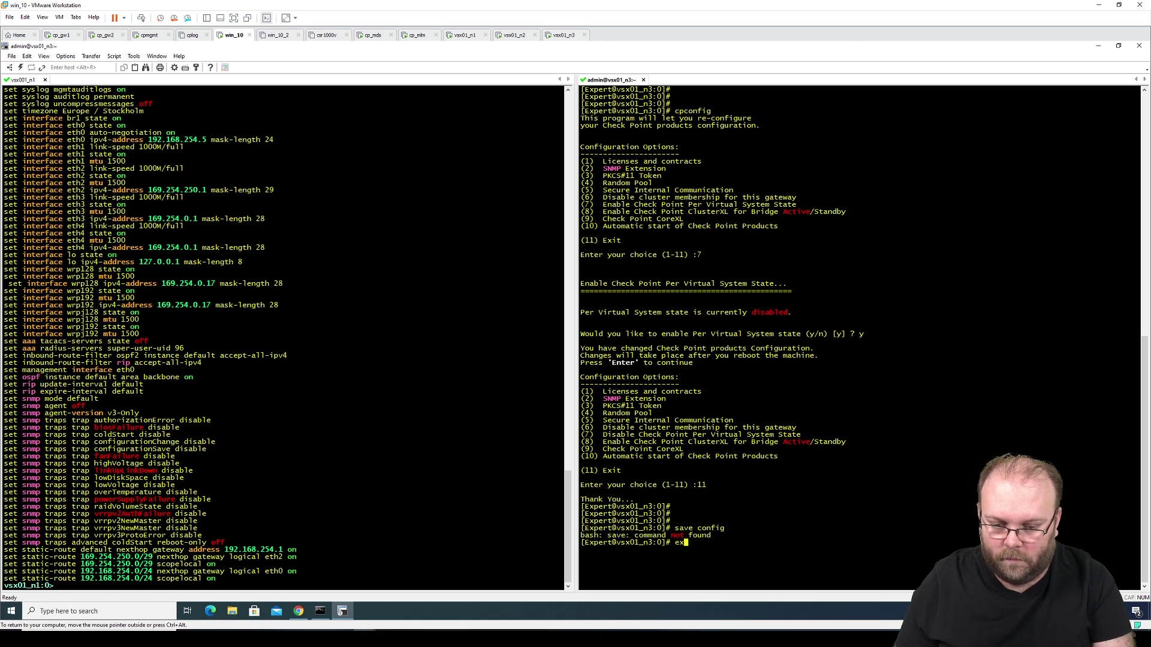
text(it)
key(Return)
text(save config)
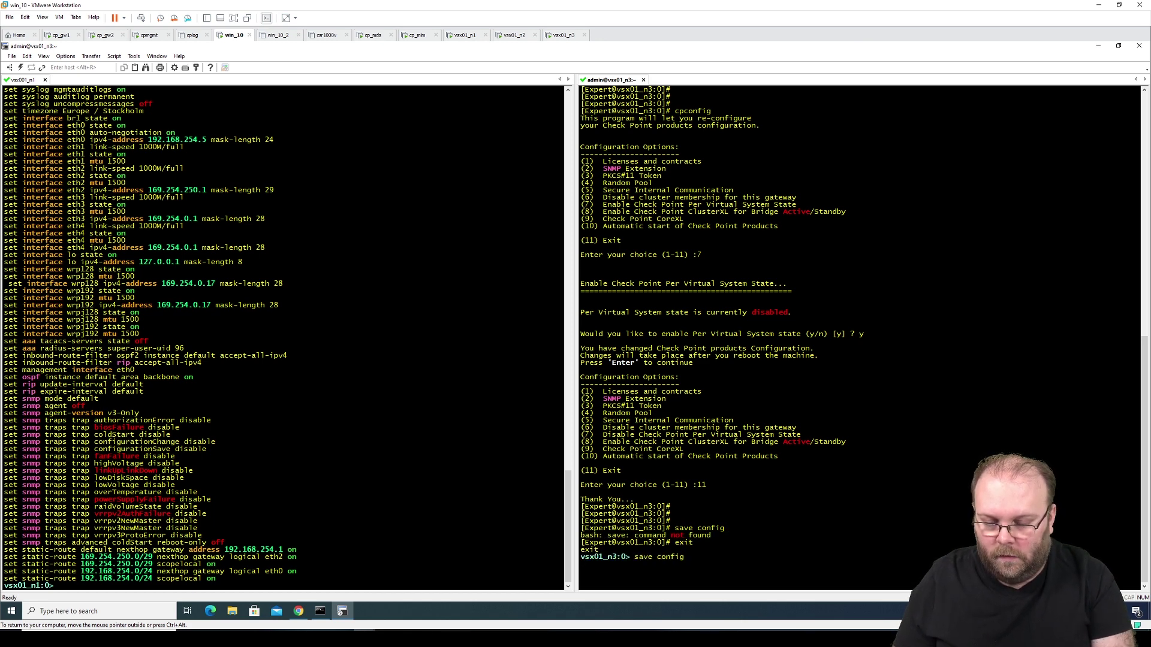
key(Return)
- Reboot vsx01_n3, answering y to confirm
text(re)
key(Tab)
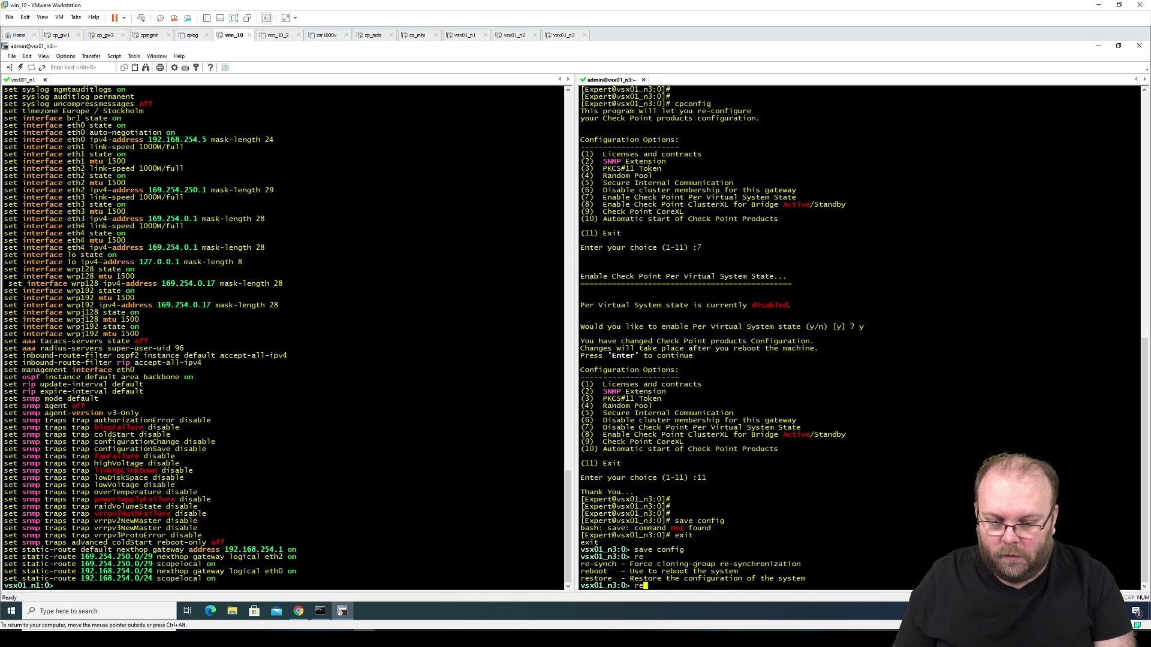
text(b)
key(Tab)
key(Return)
text(y)
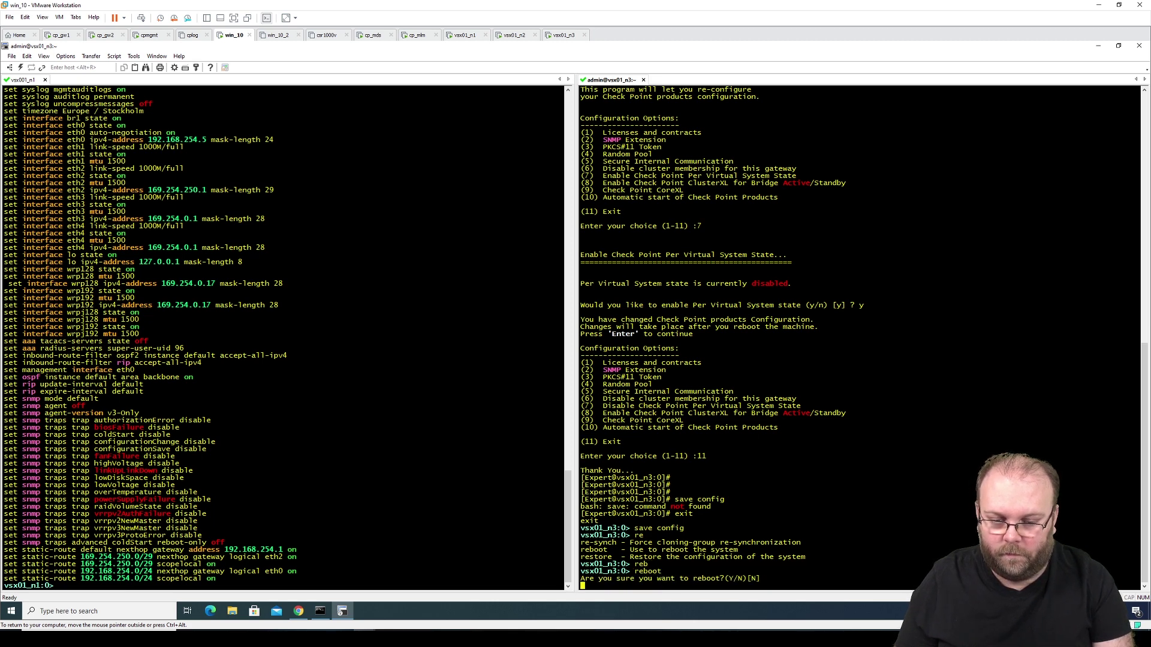
key(Return)
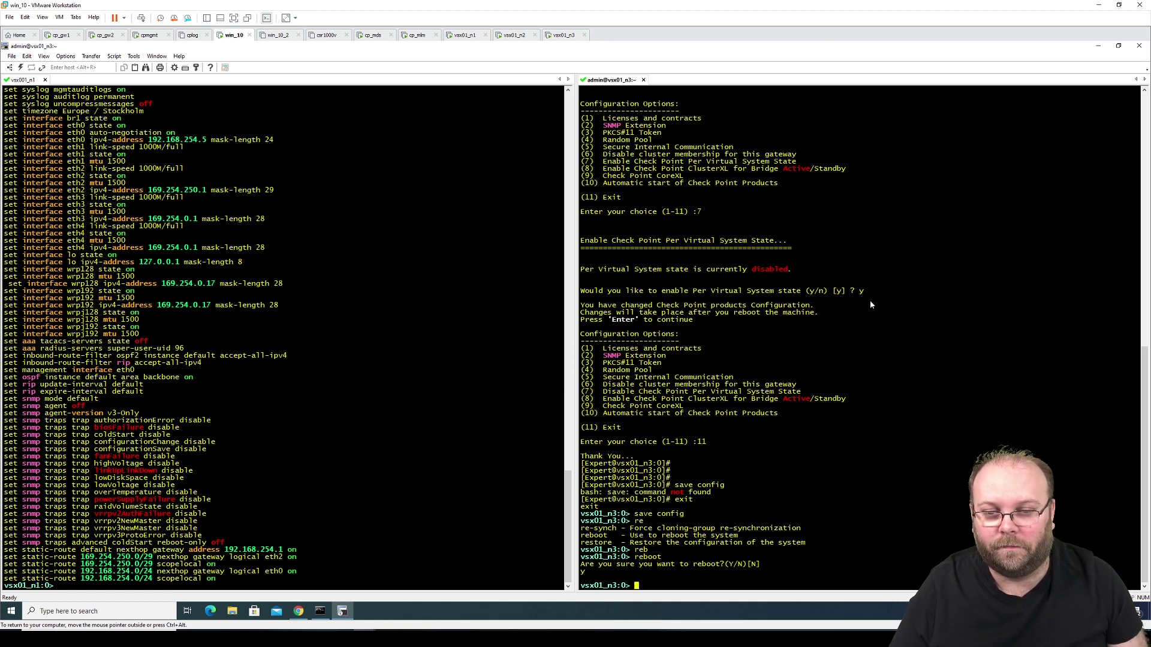
- Check the VM consoles, then disconnect the stale vsx01_n3 SSH session
click(563, 35)
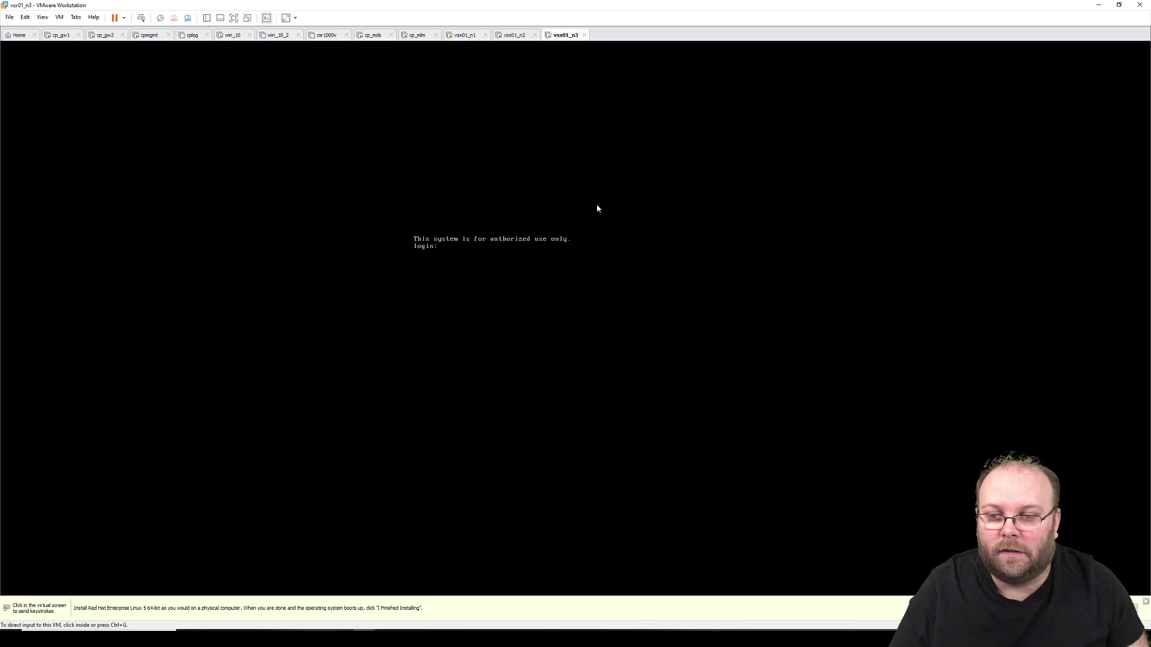
click(105, 36)
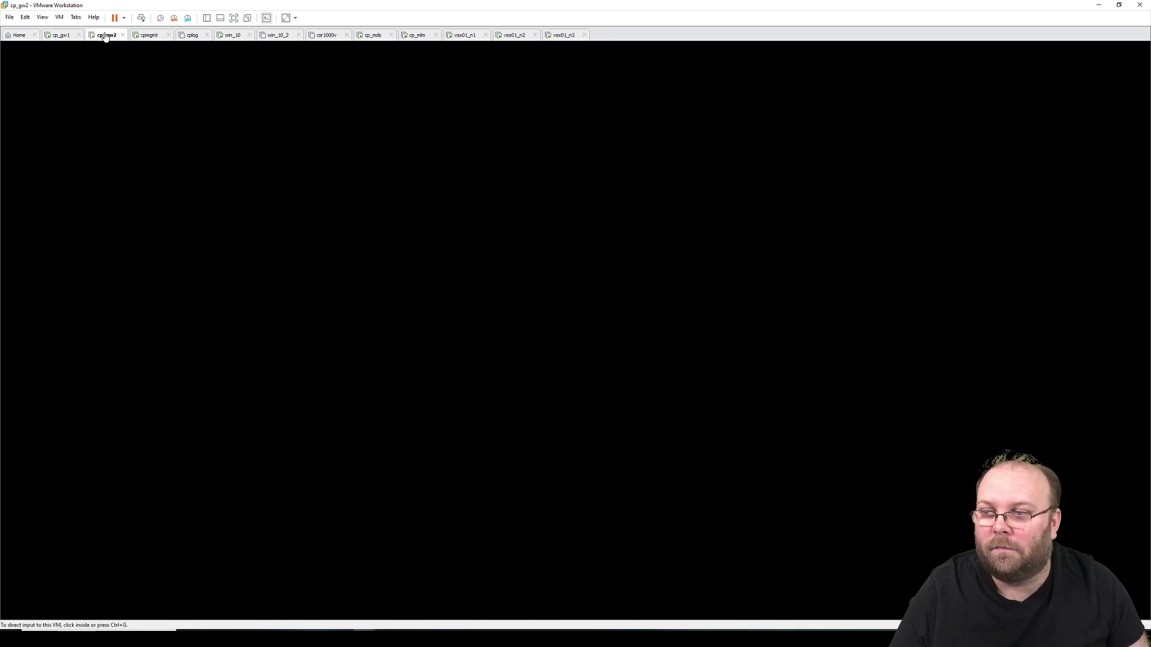
click(233, 36)
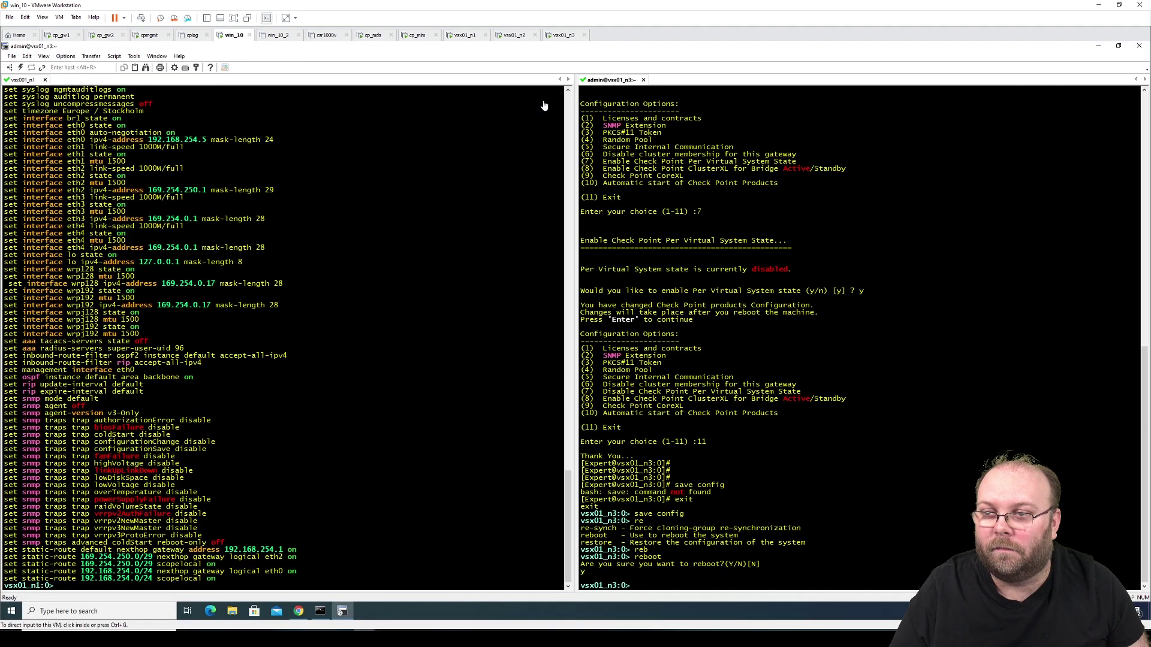
right_click(625, 79)
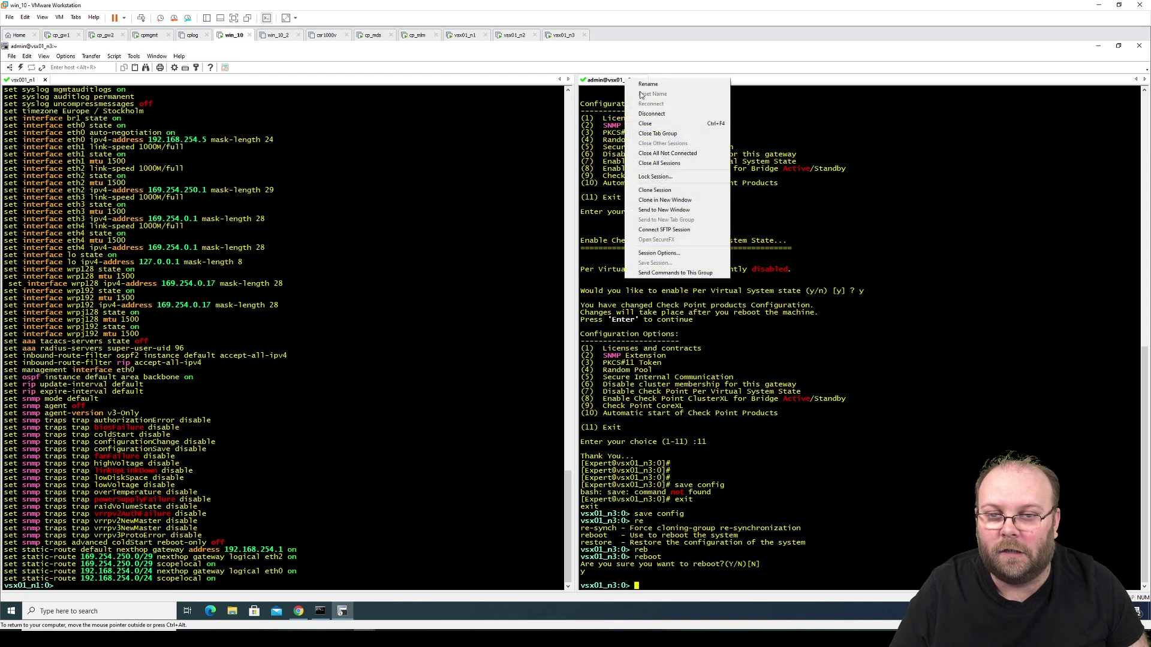
click(663, 115)
click(596, 345)
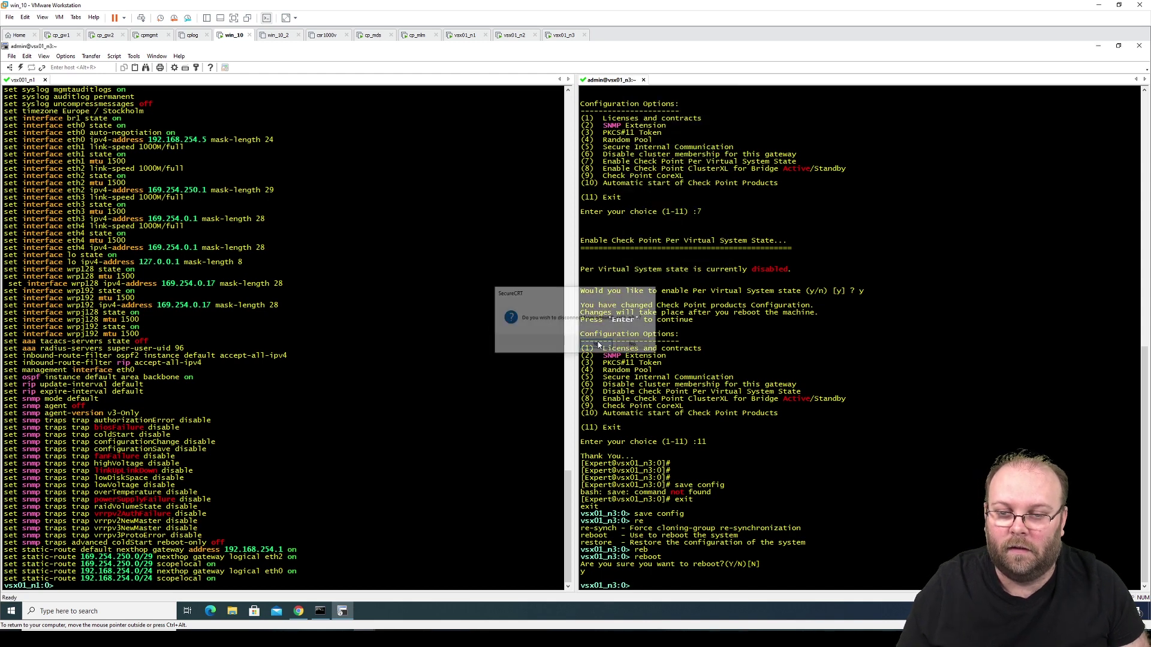
click(600, 345)
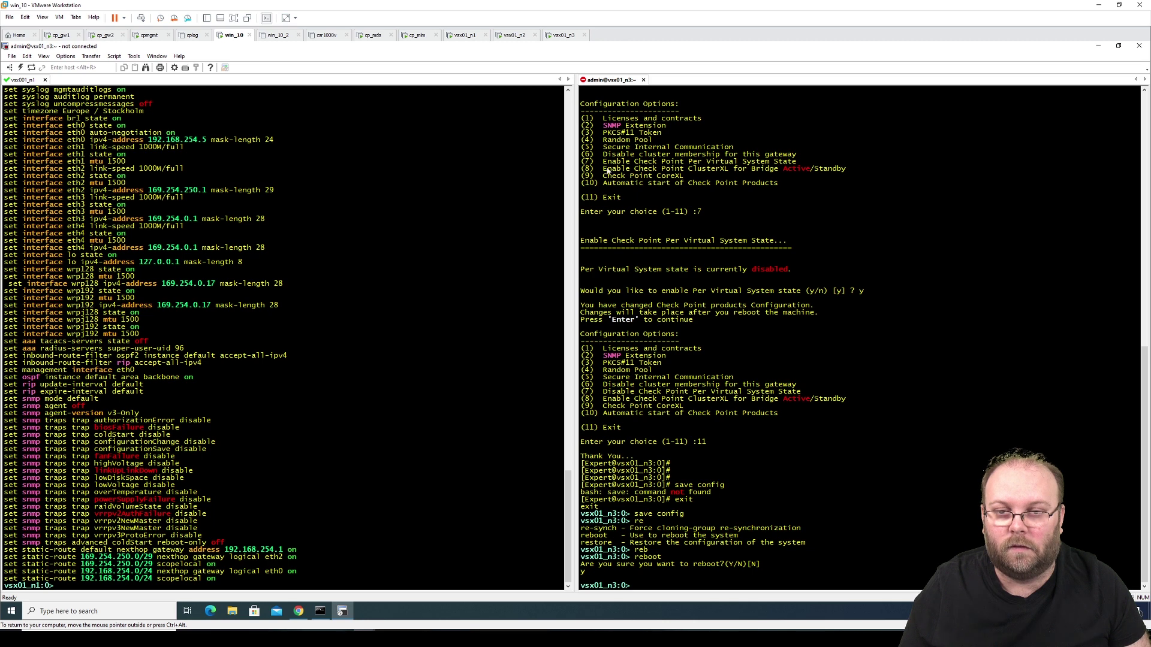
- Reconnect the vsx01_n3 session and log in as admin with its password
right_click(618, 84)
click(659, 103)
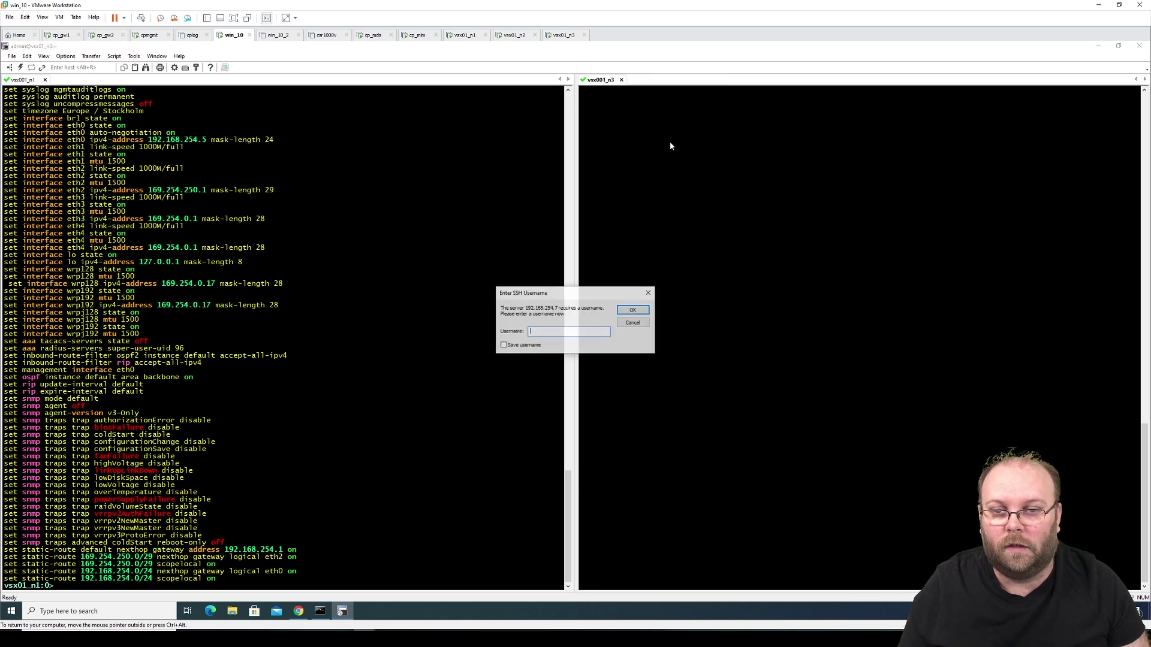
text(admin)
key(Return)
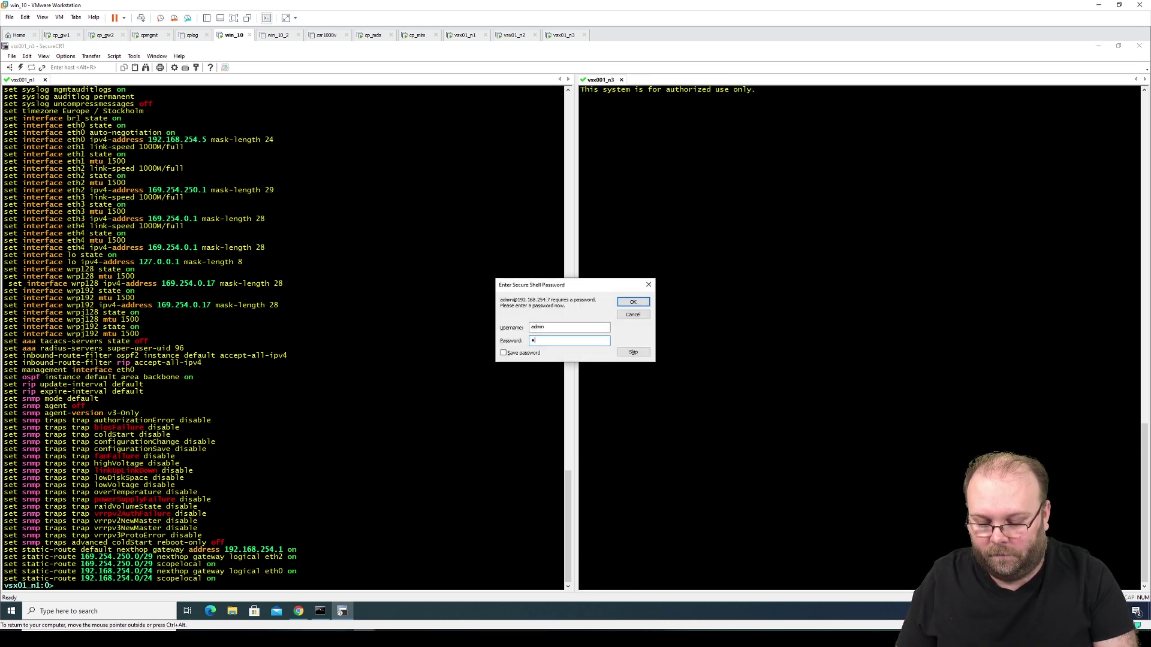
key(Return)
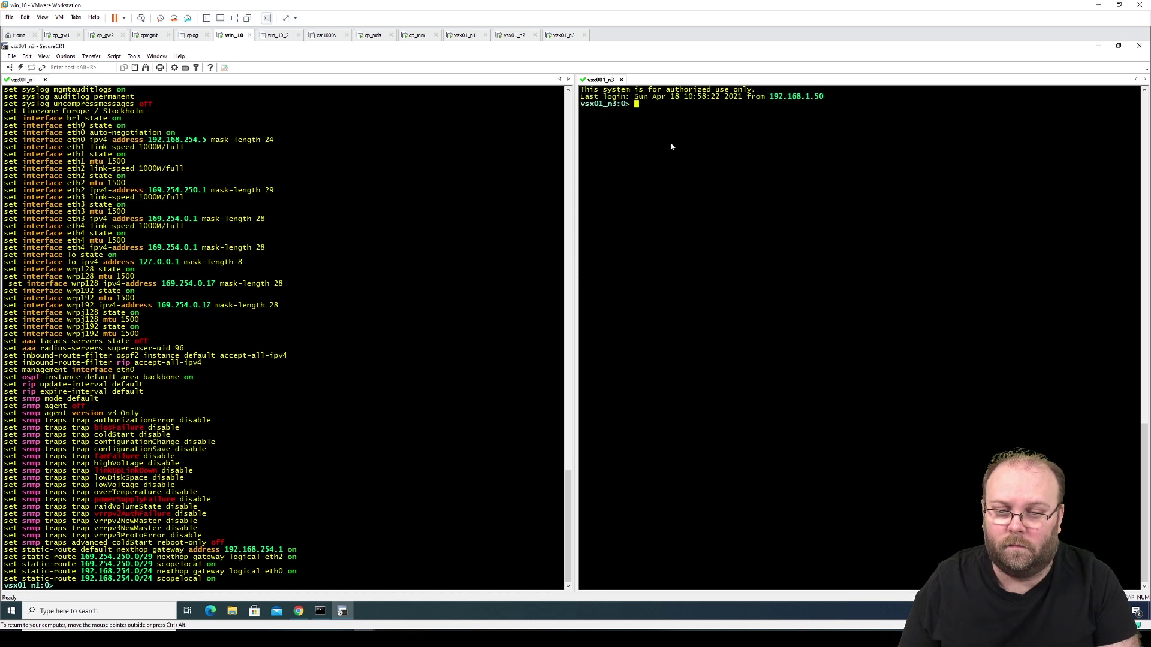
key(Return)
key(Return)
key(Return)
key(Return)
key(Return)
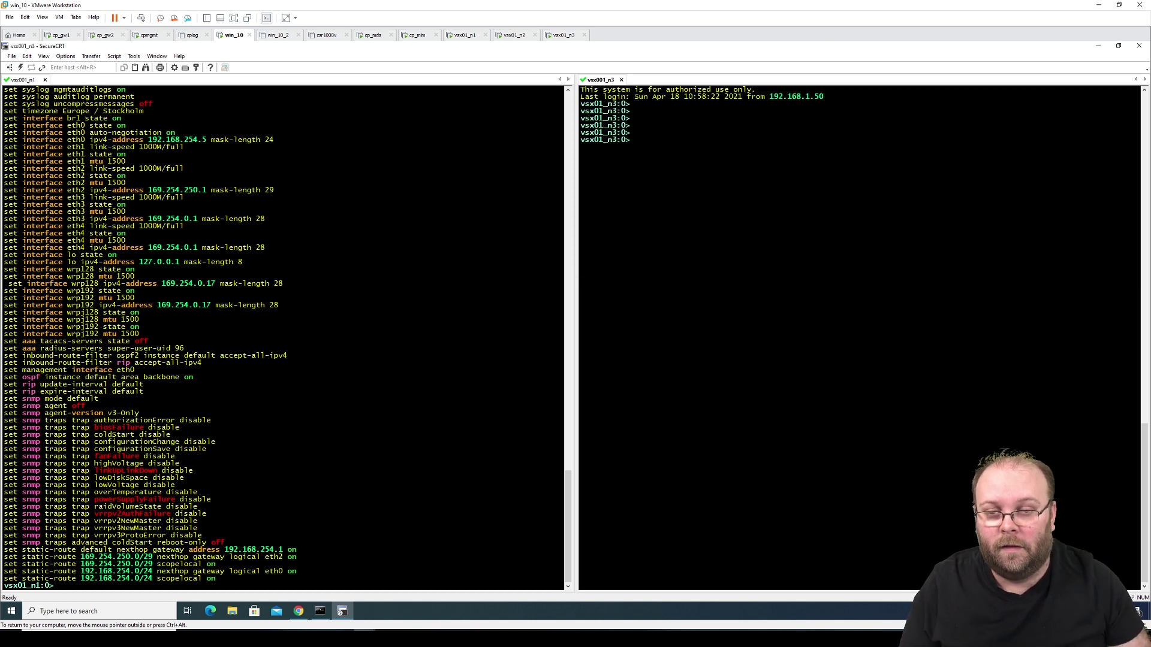
key(alt+Tab)
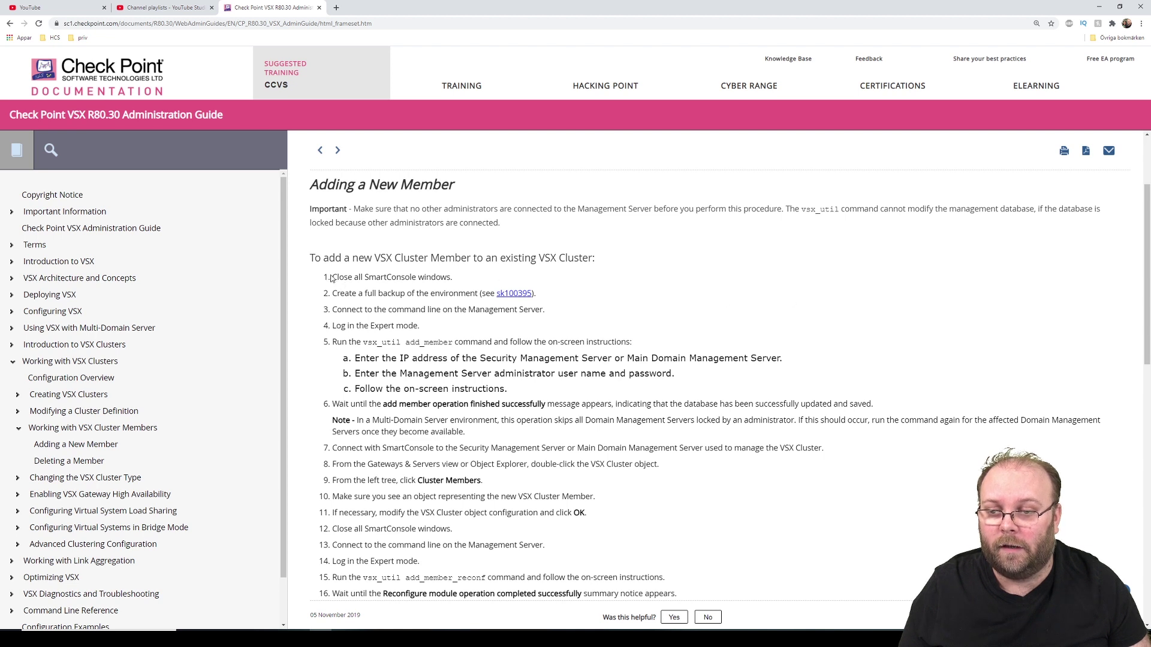
- Highlight the Adding a New Member step about closing SmartConsole windows
drag(332, 277, 466, 280)
click(473, 280)
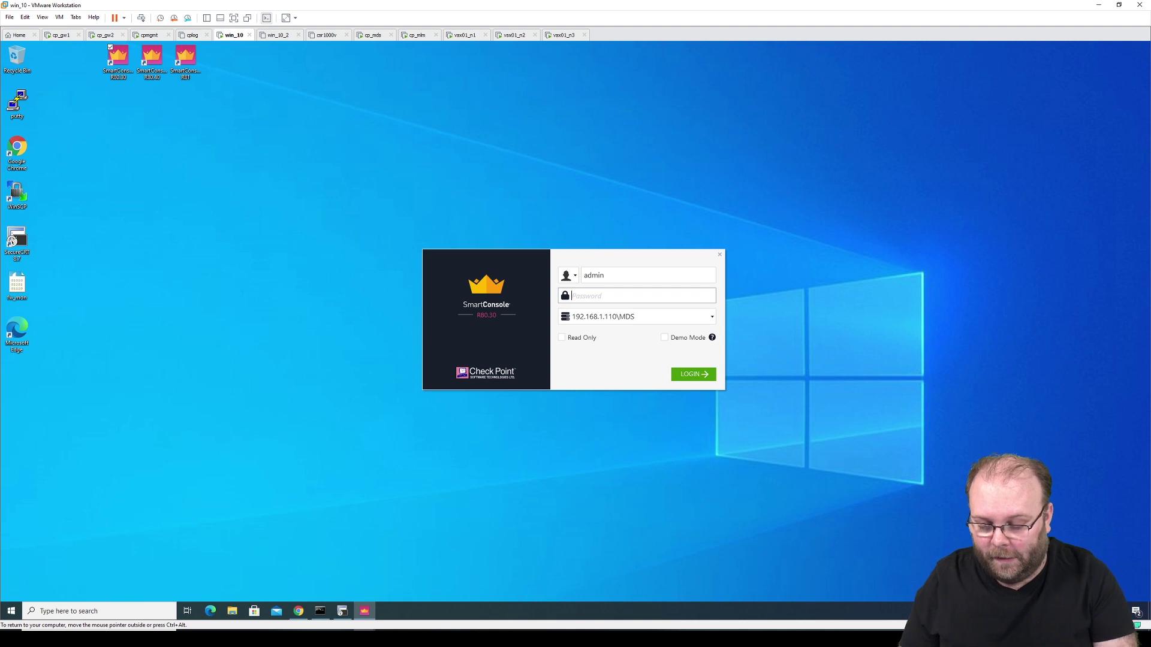
- Enter the administrator password and log in to the Multi-Domain Server
text(********)
key(Return)
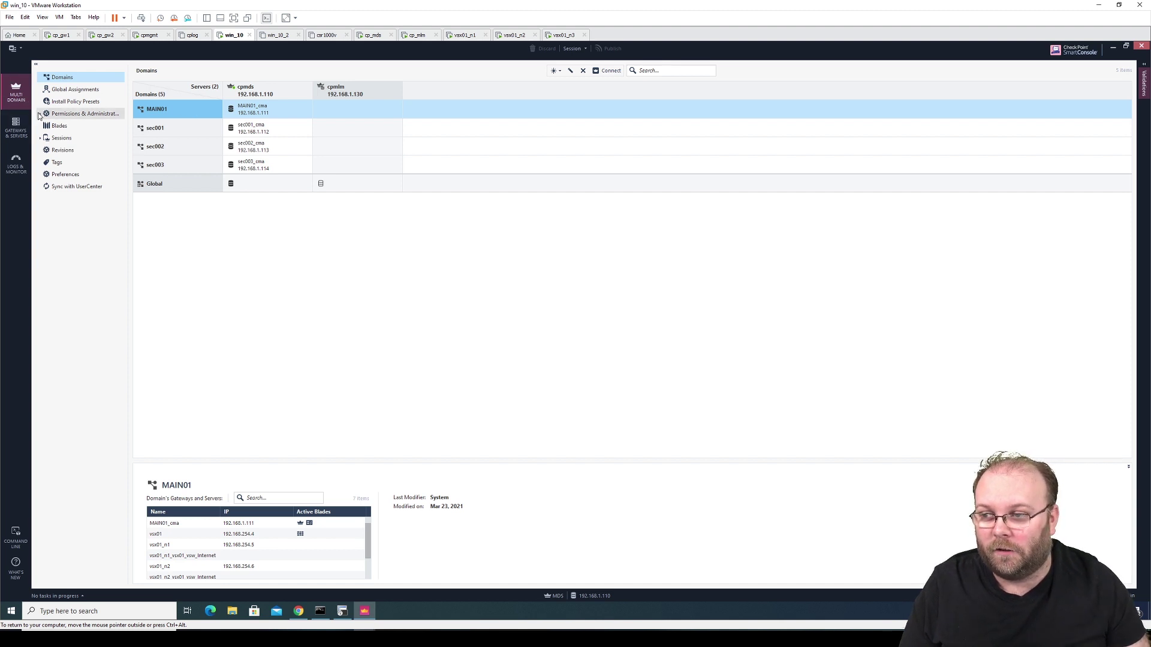
click(40, 138)
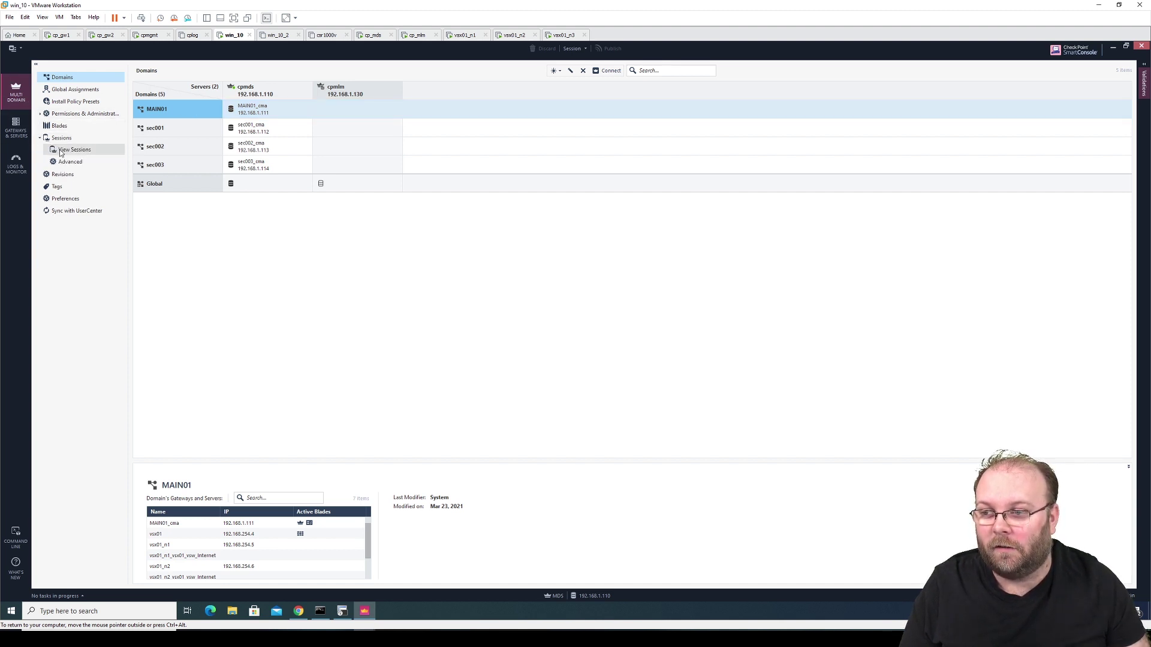
click(61, 150)
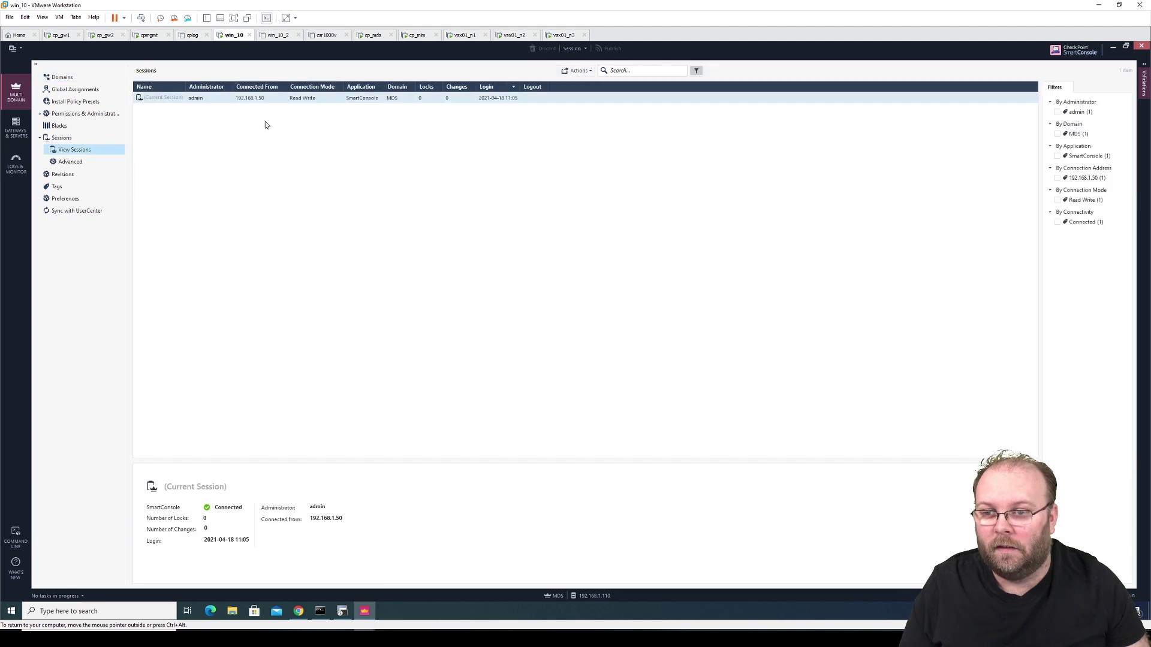
click(289, 100)
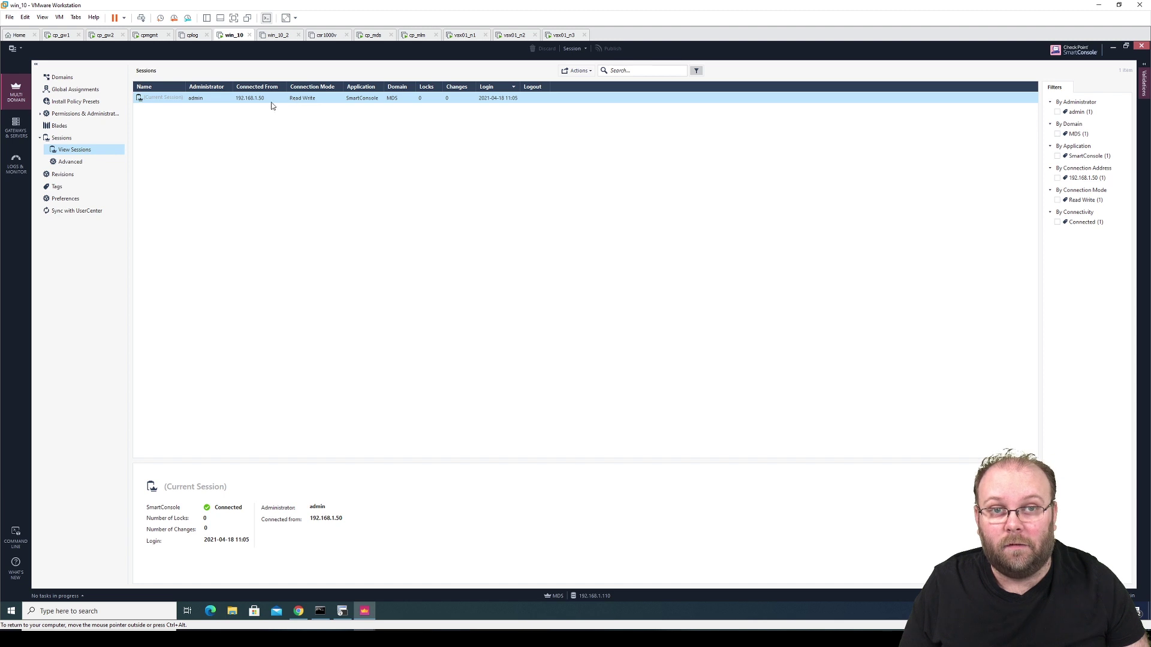
click(52, 78)
click(17, 127)
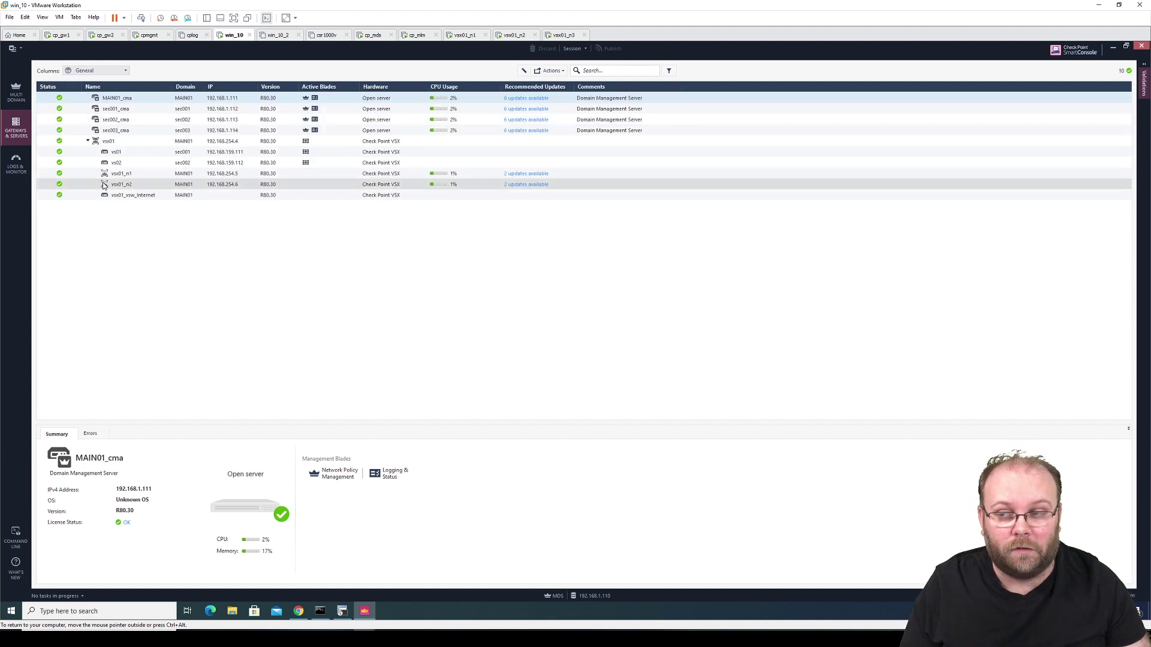
click(3, 96)
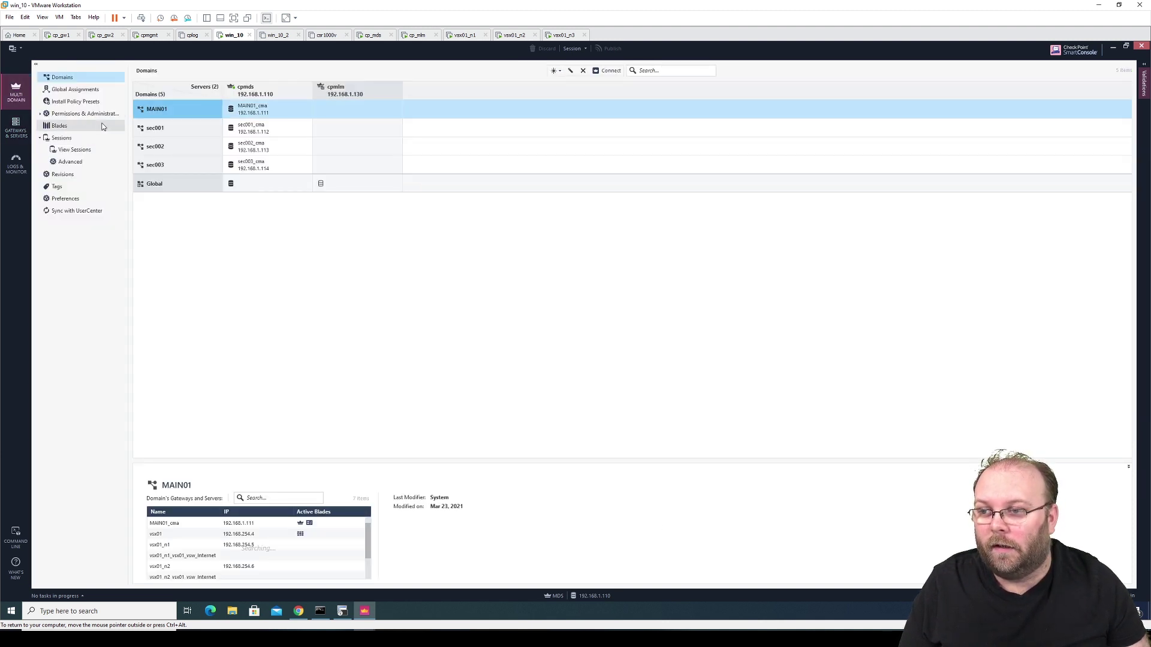
- Connect to MAIN01, install the vsx01_VSX policy on vsx01, and open the vsx01 cluster object
right_click(189, 120)
click(138, 115)
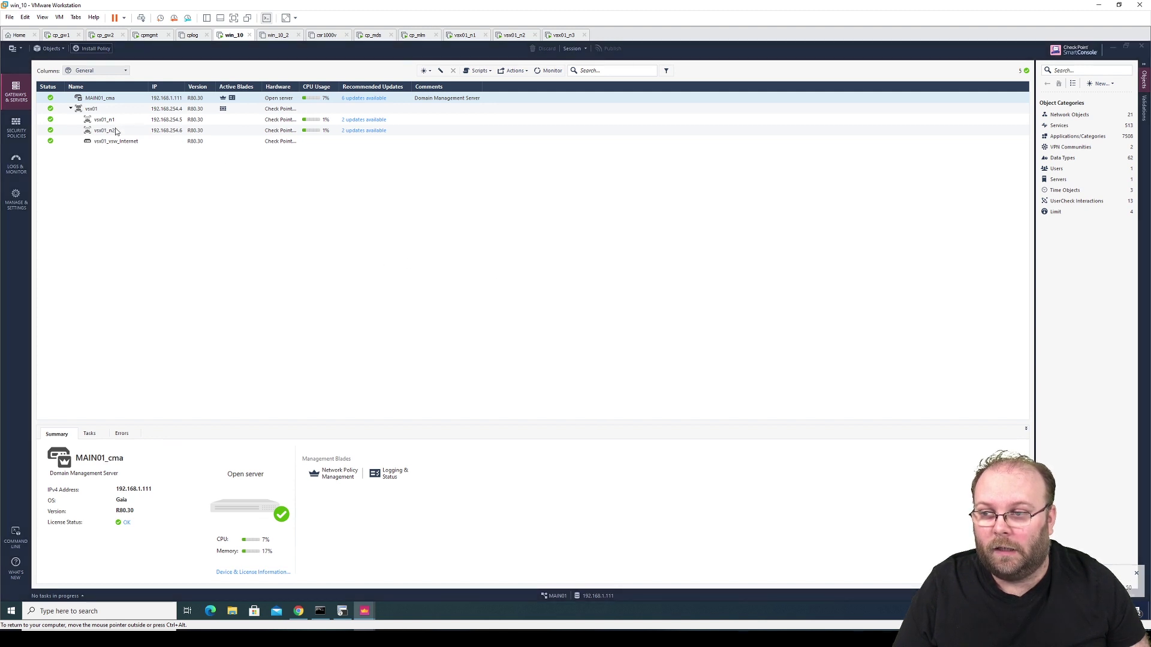
key(ctrl+shift+Return)
click(624, 219)
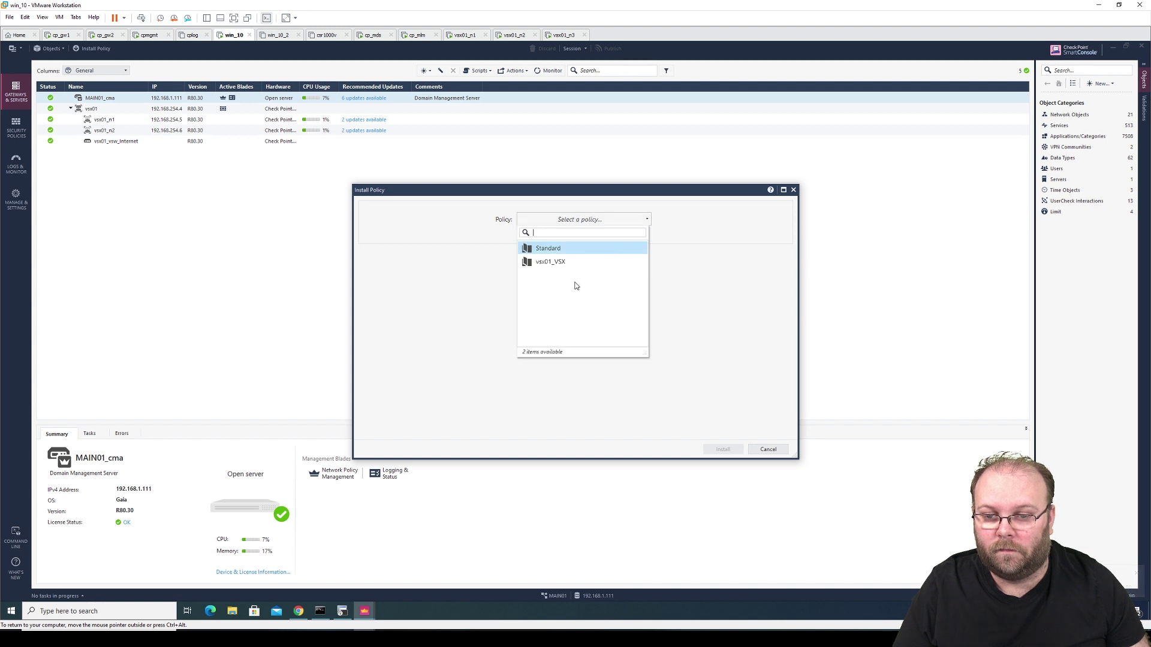
click(559, 262)
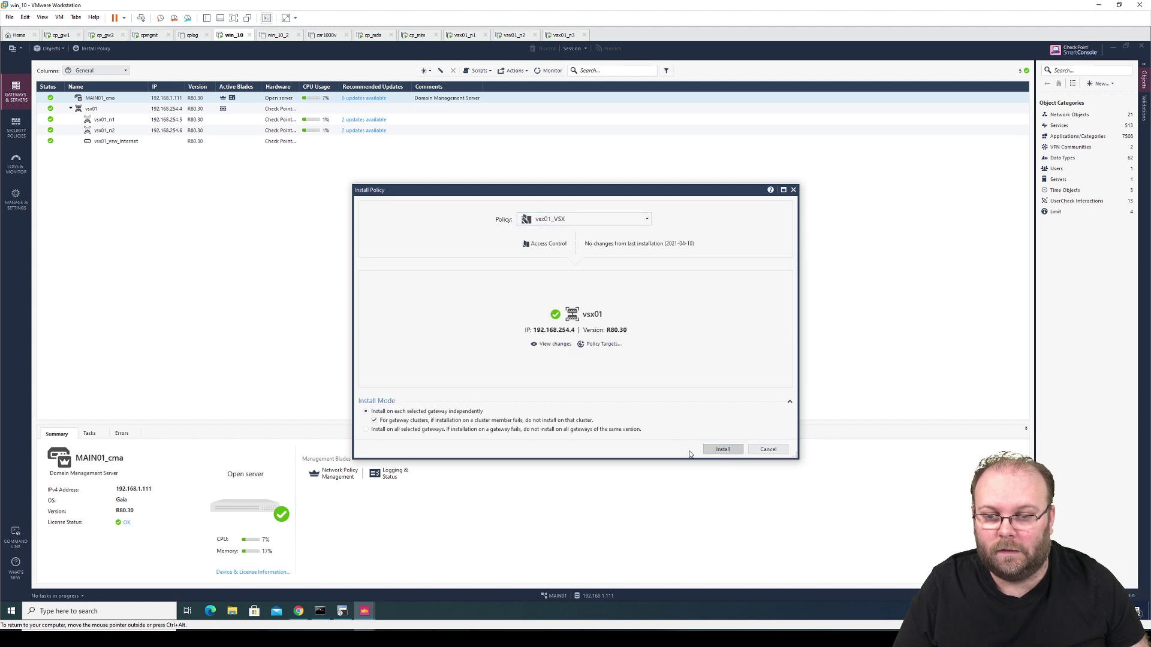
click(722, 449)
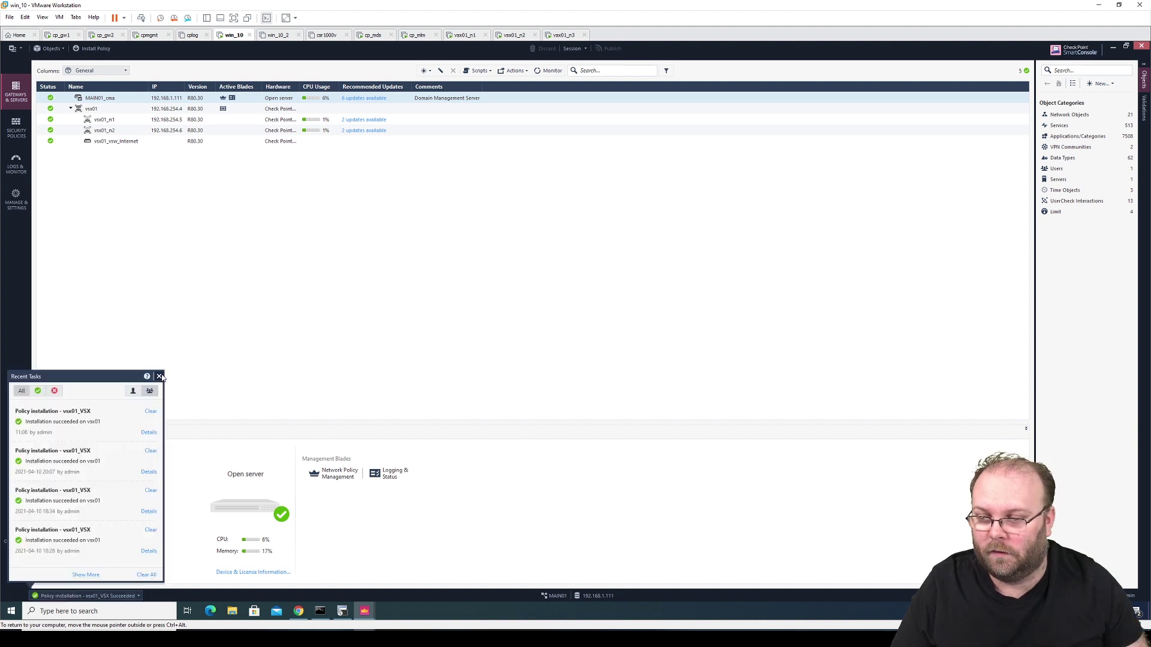
click(159, 377)
click(92, 109)
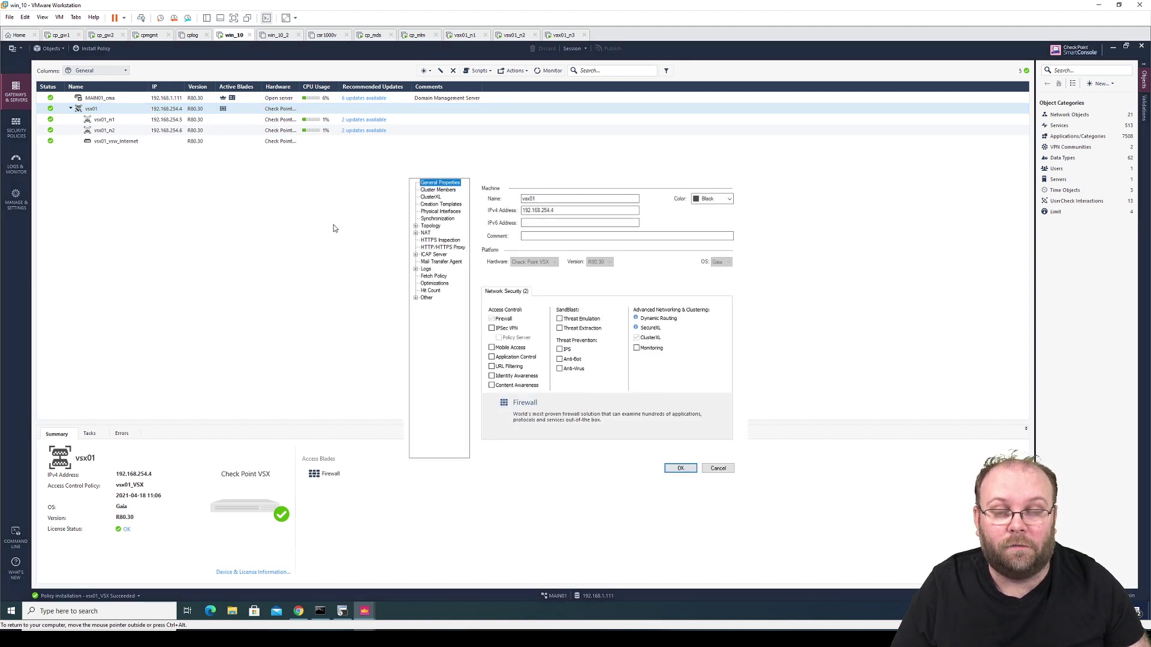
- Browse vsx01's Cluster Members, ClusterXL, Physical Interfaces and Synchronization (169.254.250.0) pages, then cancel
click(437, 190)
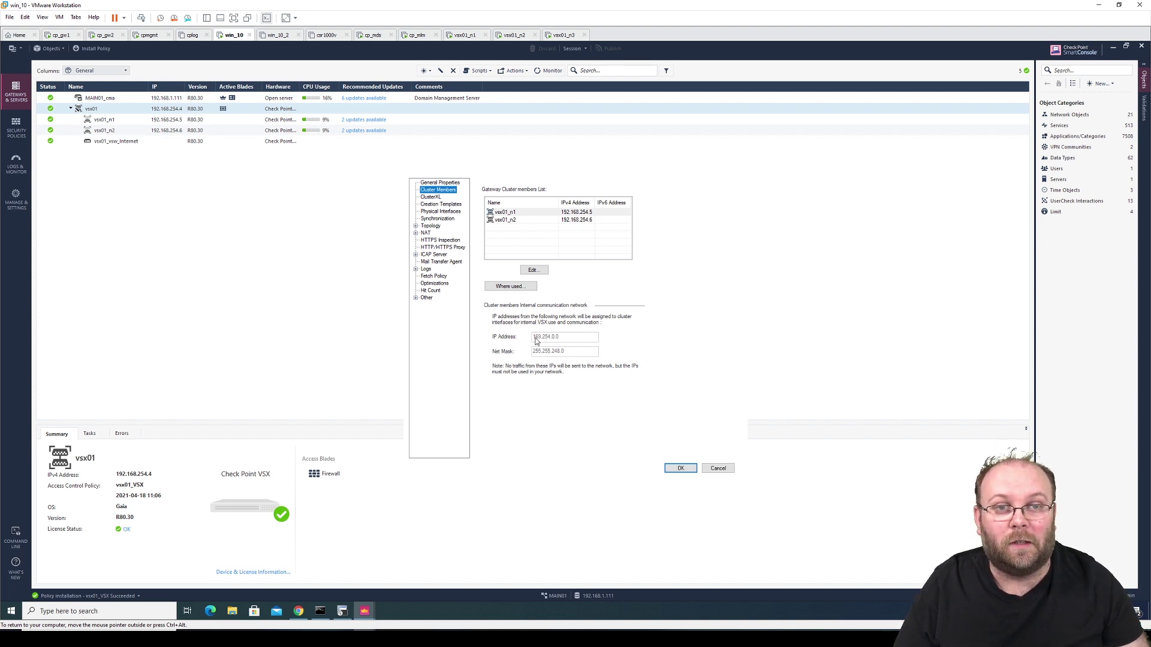
click(565, 228)
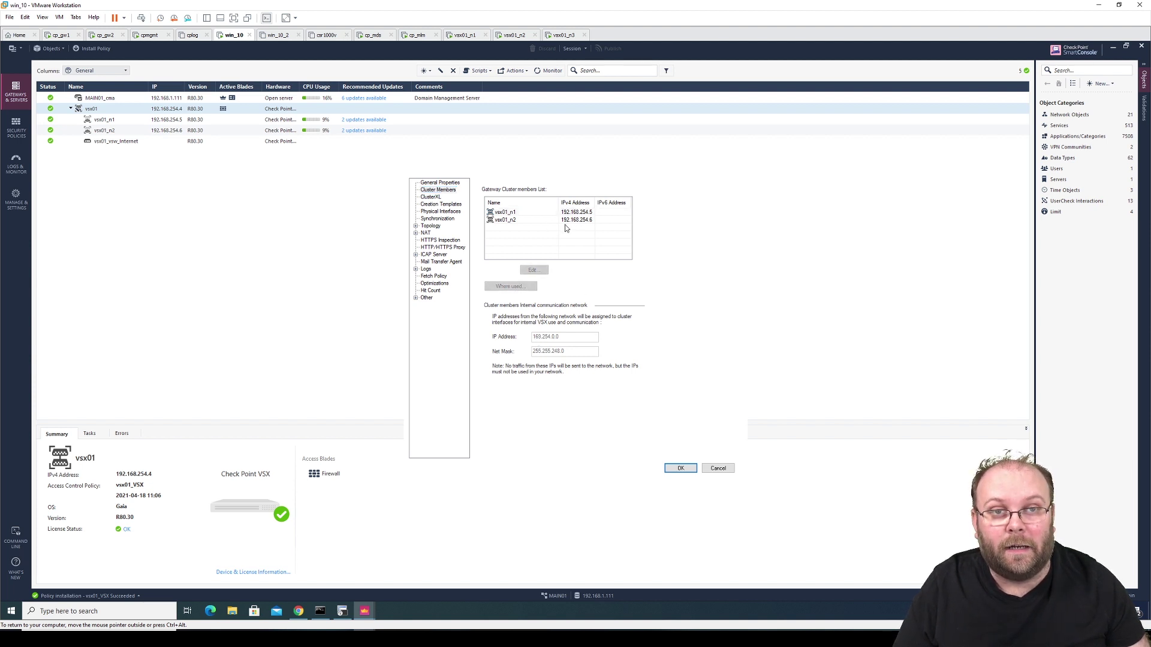
click(448, 198)
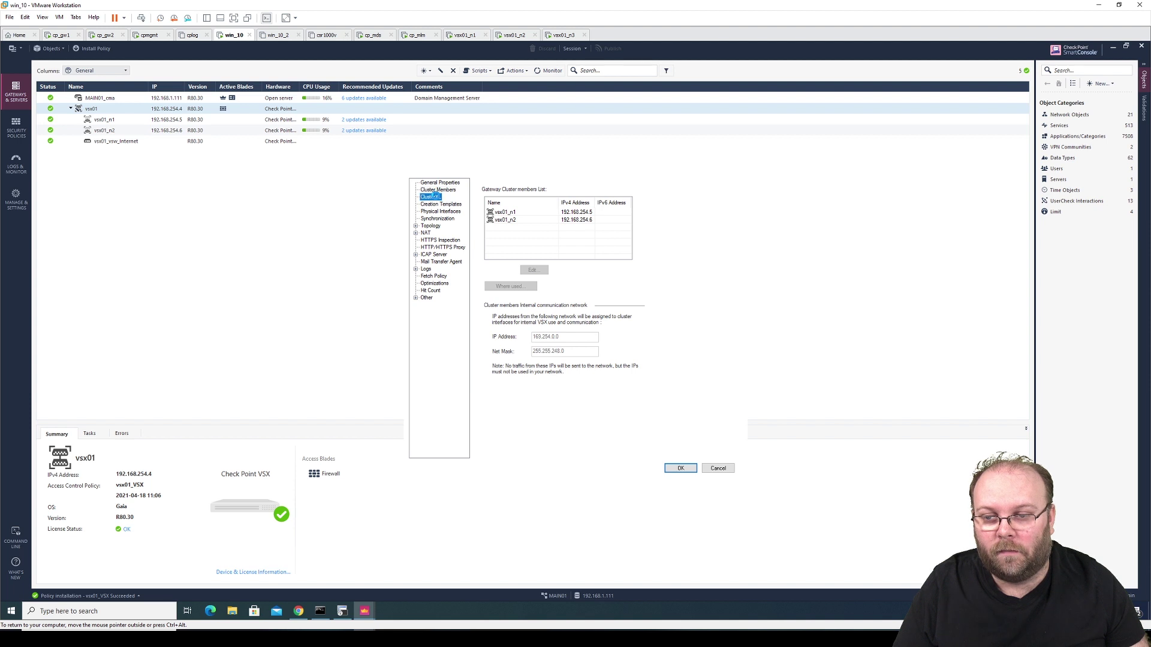
click(643, 368)
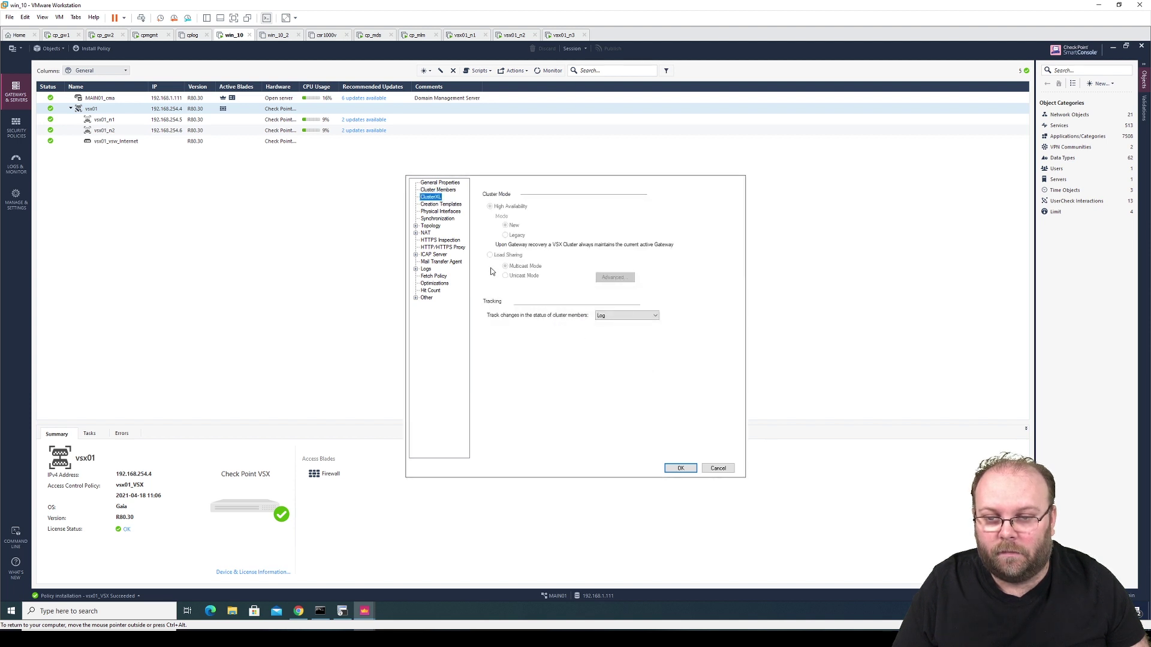
click(447, 205)
click(451, 212)
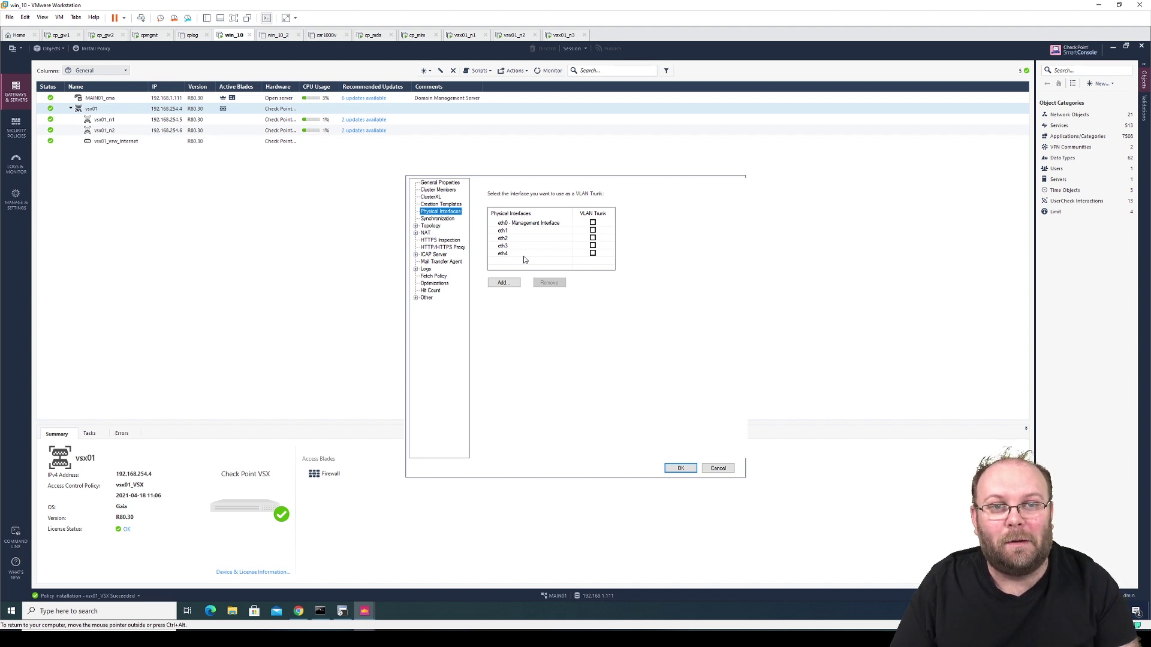
click(437, 219)
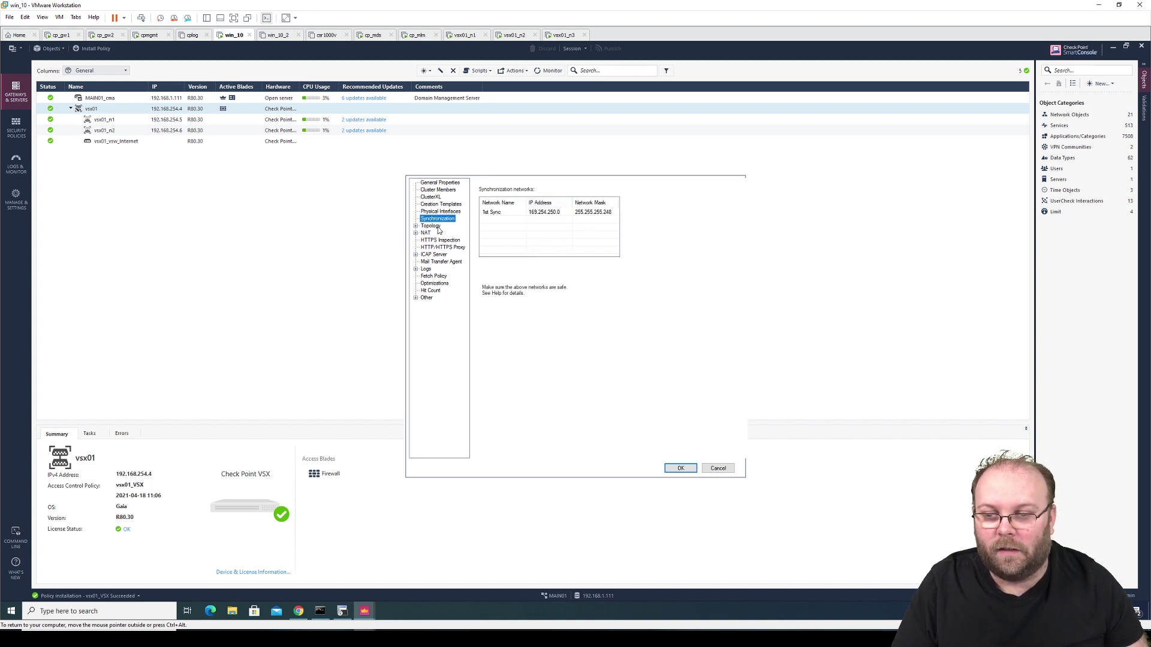
click(721, 469)
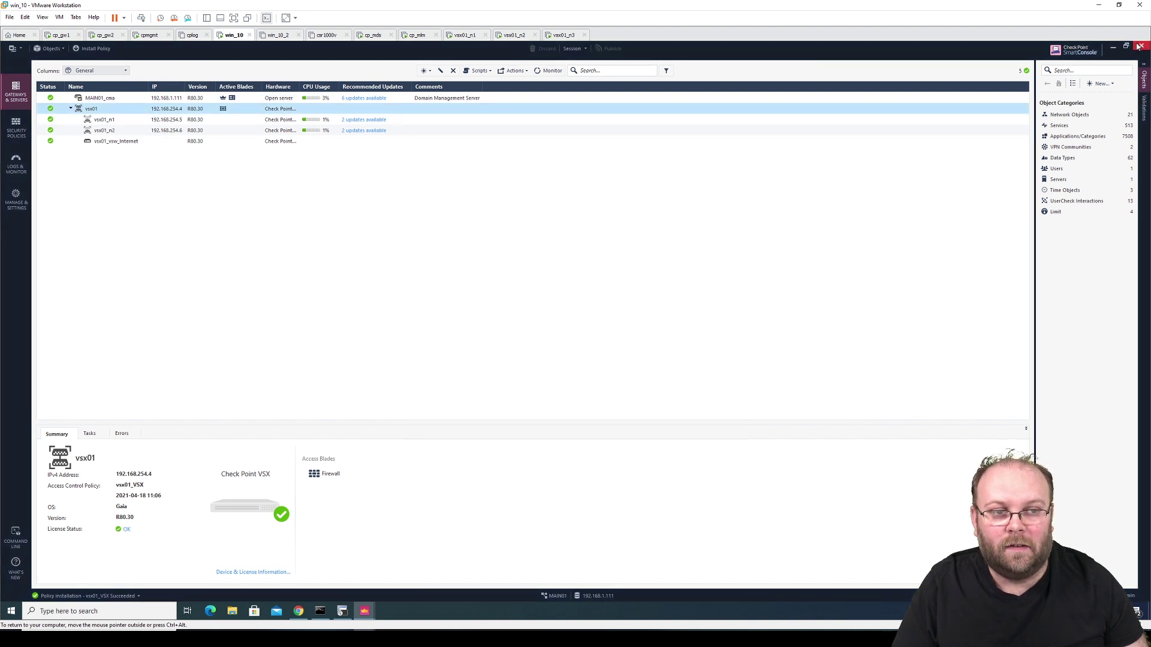
- Close both SmartConsole windows and highlight steps 1–2 of the guide's Adding a New Member procedure
click(1140, 47)
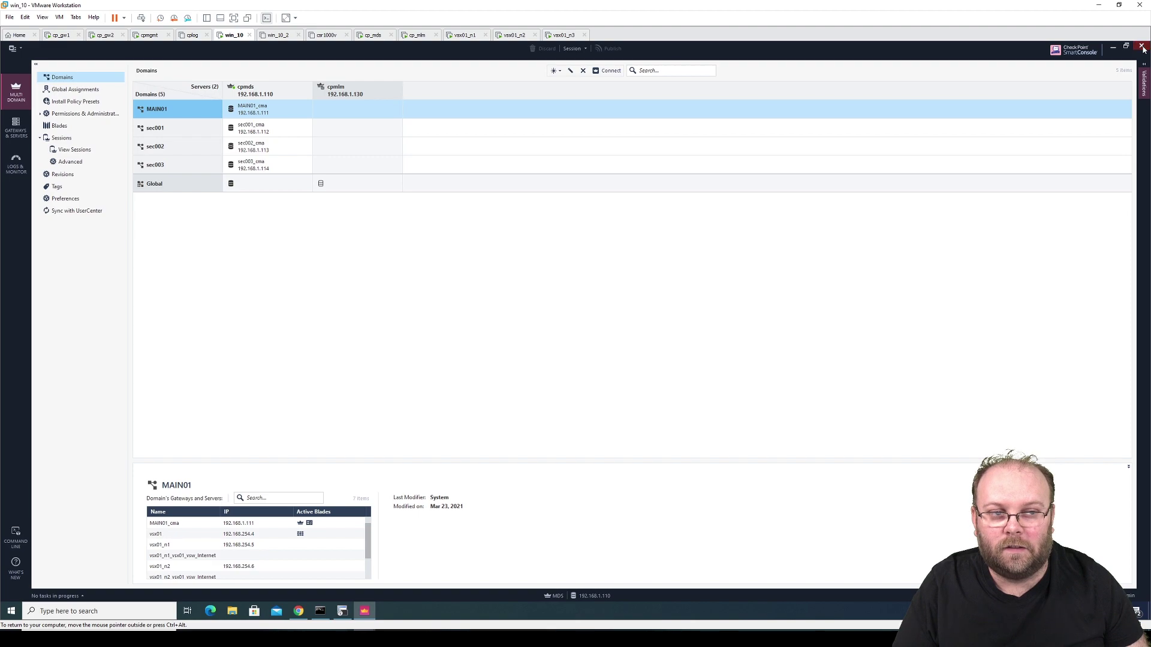
click(1142, 46)
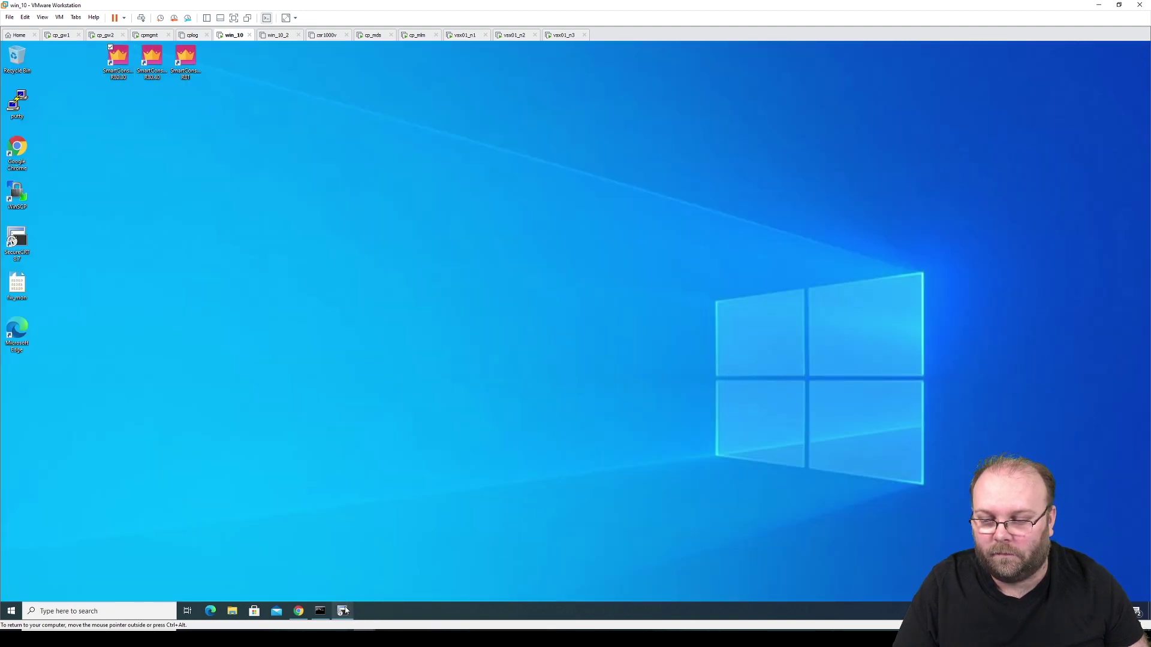
click(341, 611)
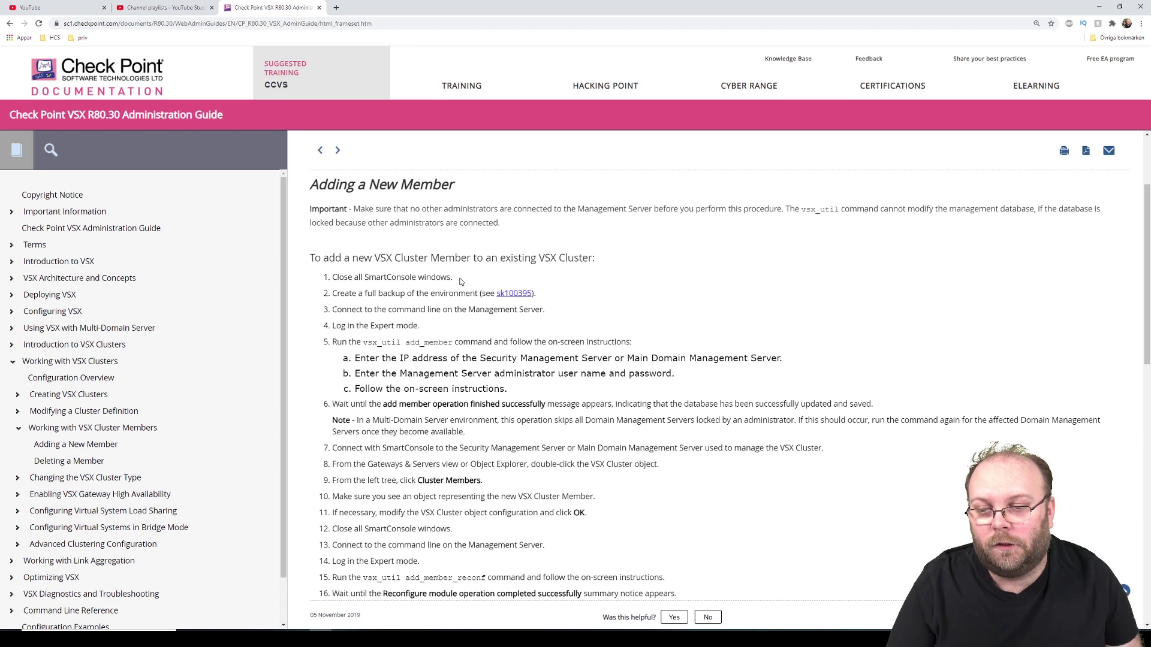
drag(454, 278, 341, 278)
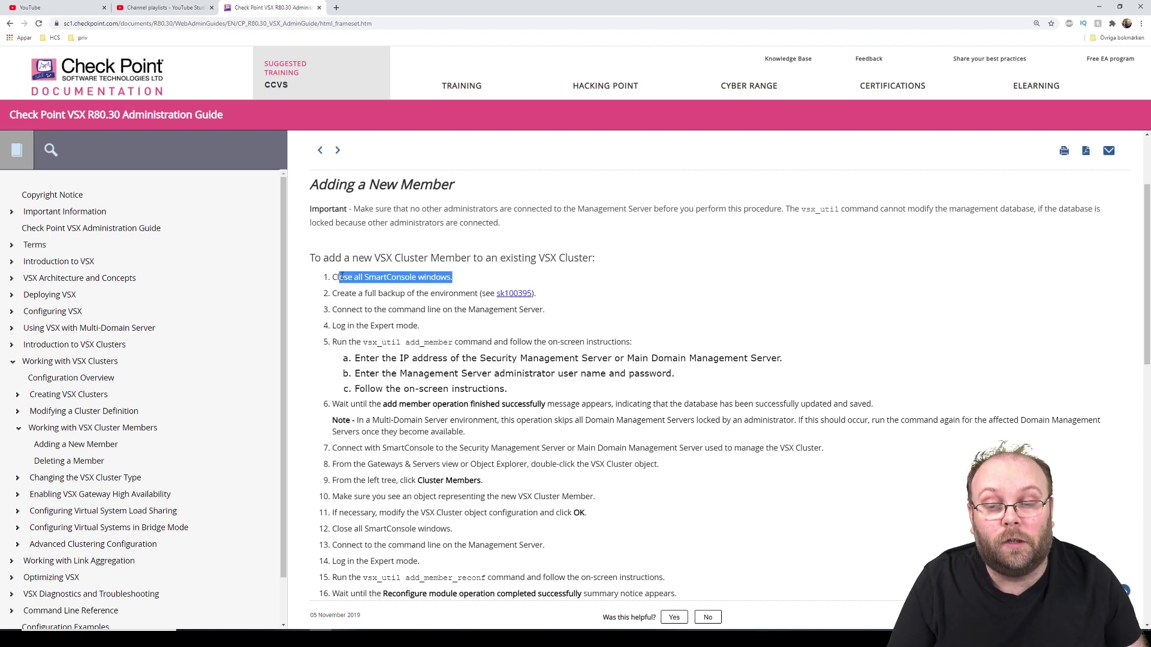
drag(542, 295, 328, 299)
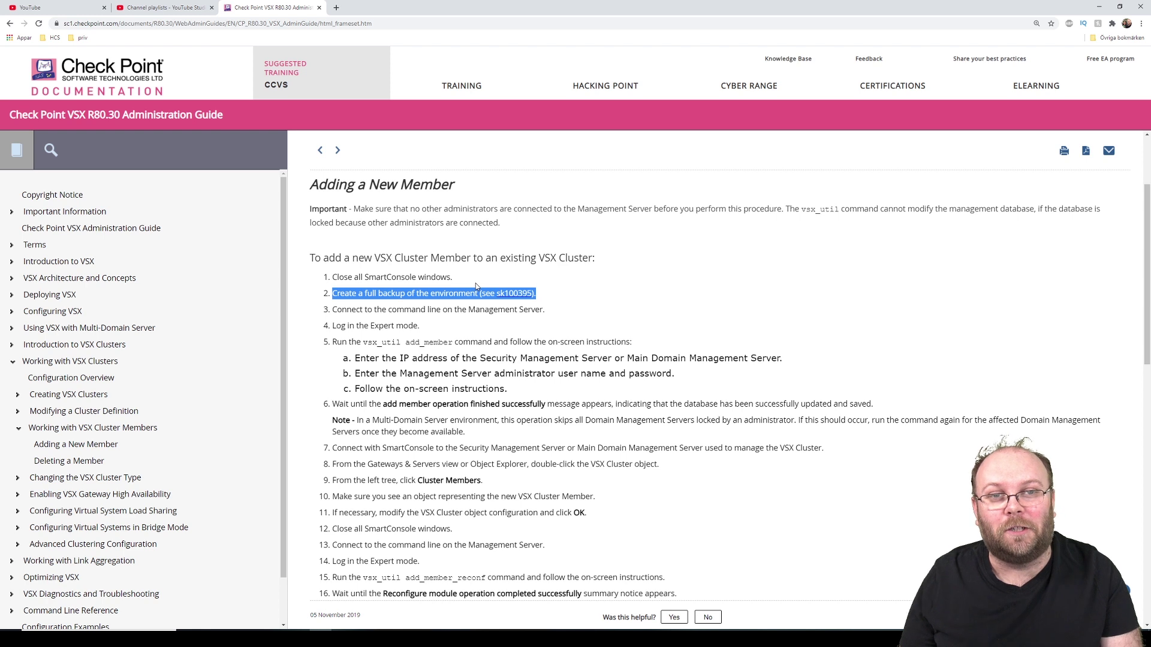
- Open the step 2 sk100395 backup article link in a new Chrome tab
click(590, 291)
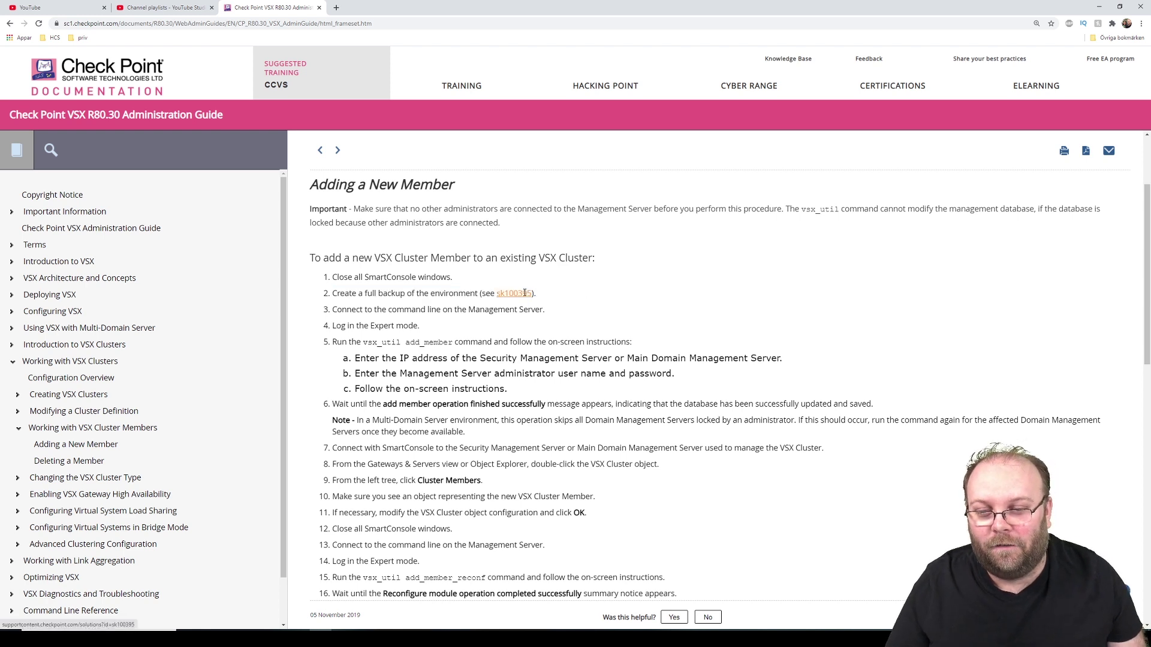
right_click(525, 294)
click(552, 299)
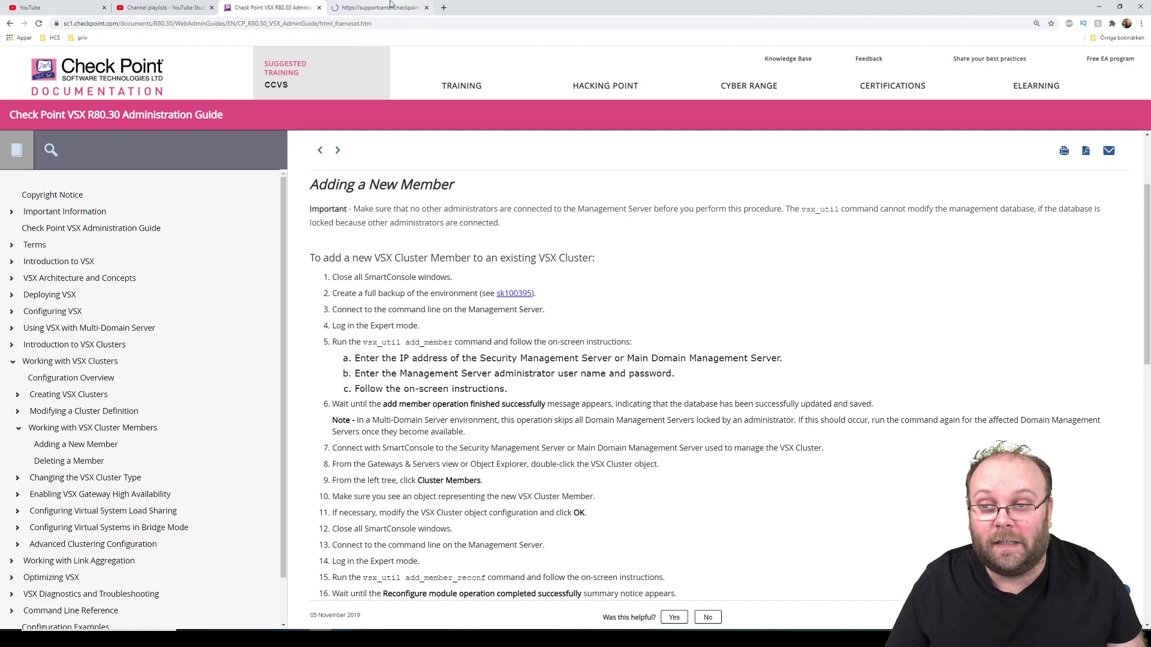
- Scroll through the sk100395 VSX backup article
click(390, 9)
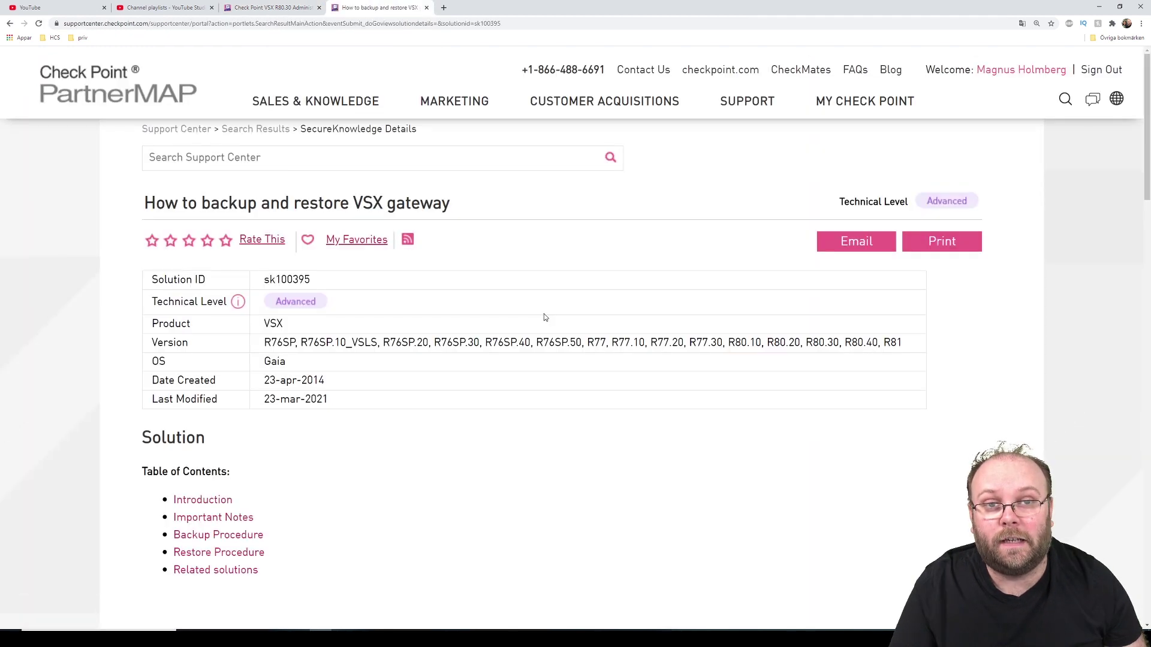
scroll(544, 314, down, 9)
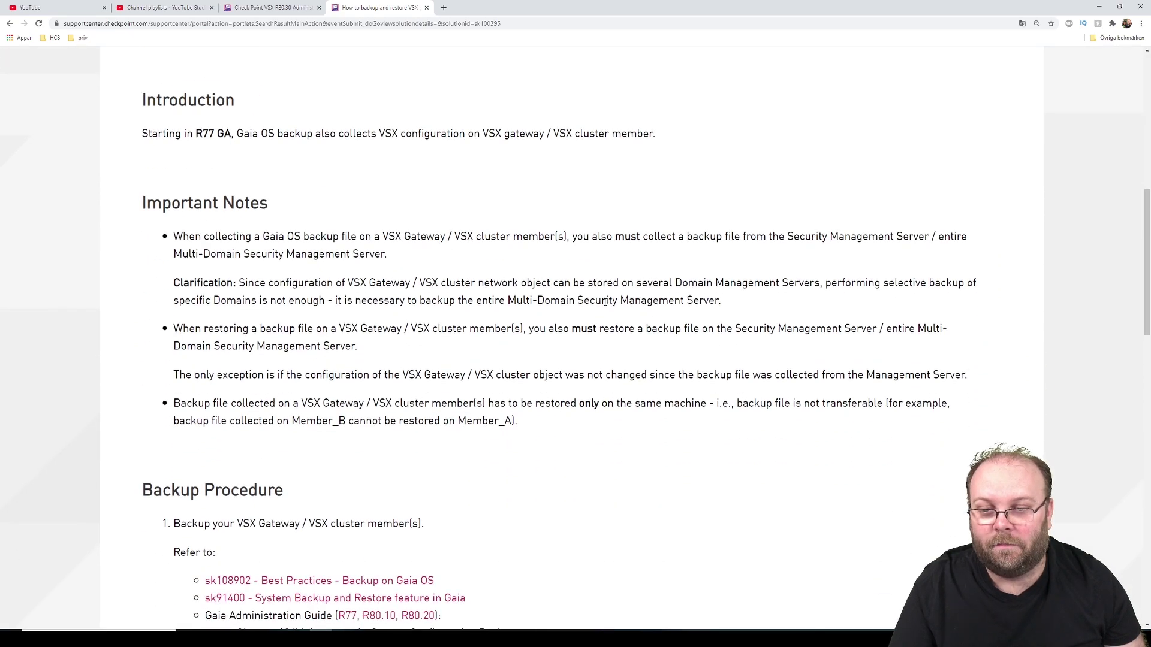
scroll(606, 300, down, 6)
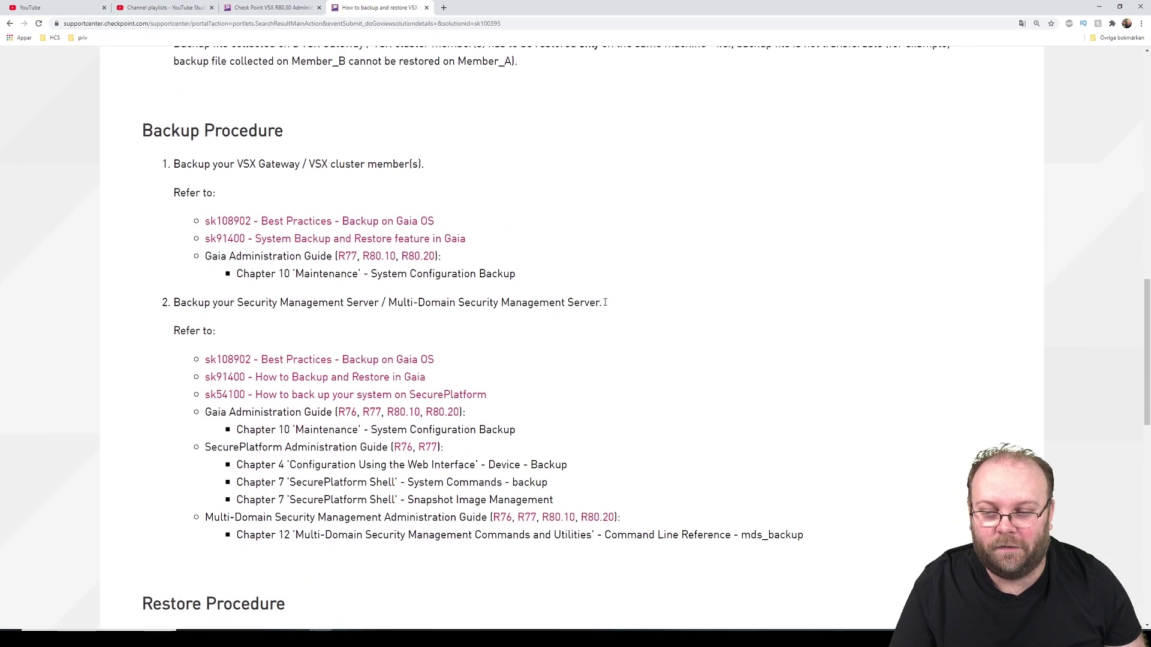
scroll(605, 306, down, 2)
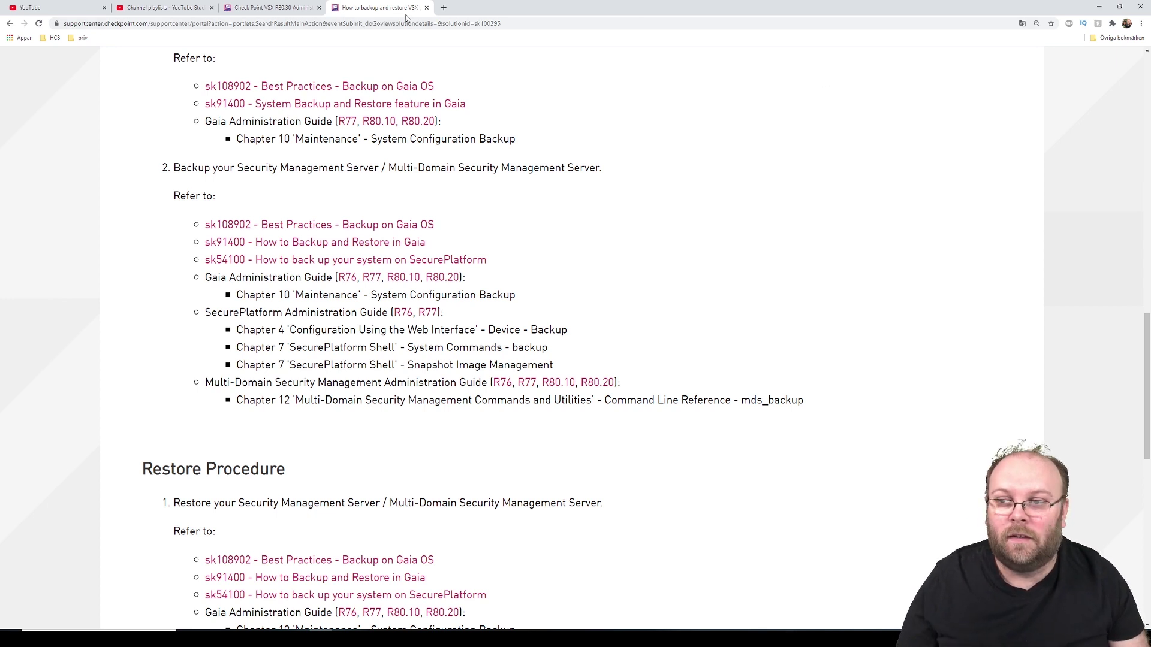
- Back in the guide, select the step 5 'vsx_util add_member' command and go to the cpmds terminal
click(287, 10)
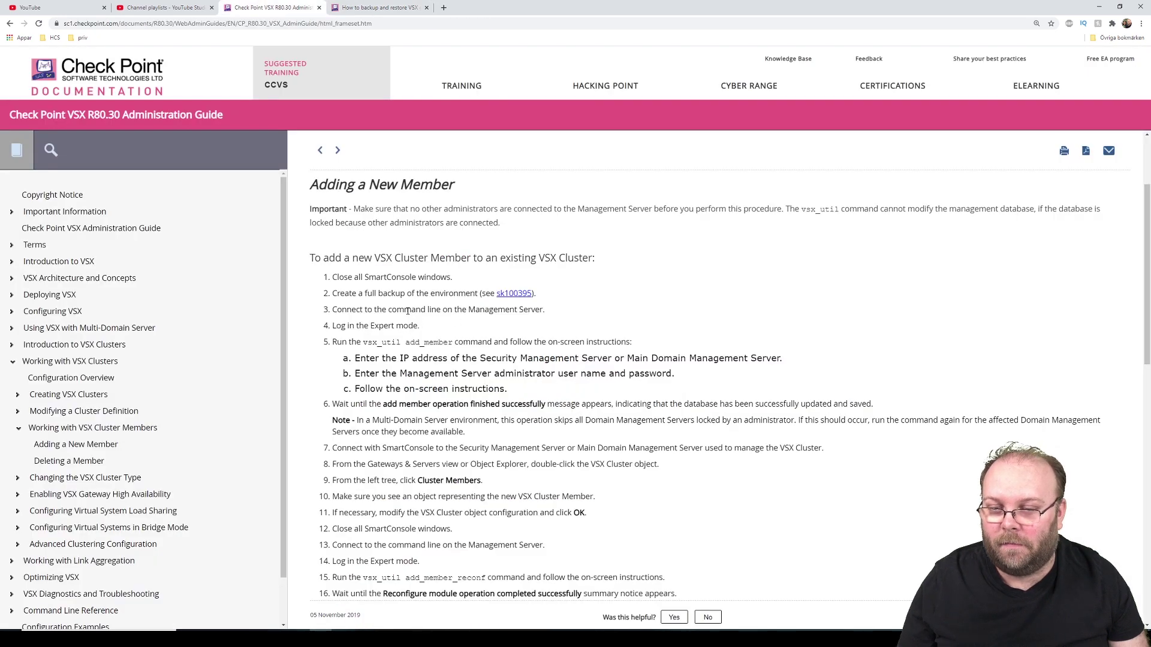
drag(333, 310, 559, 313)
click(464, 338)
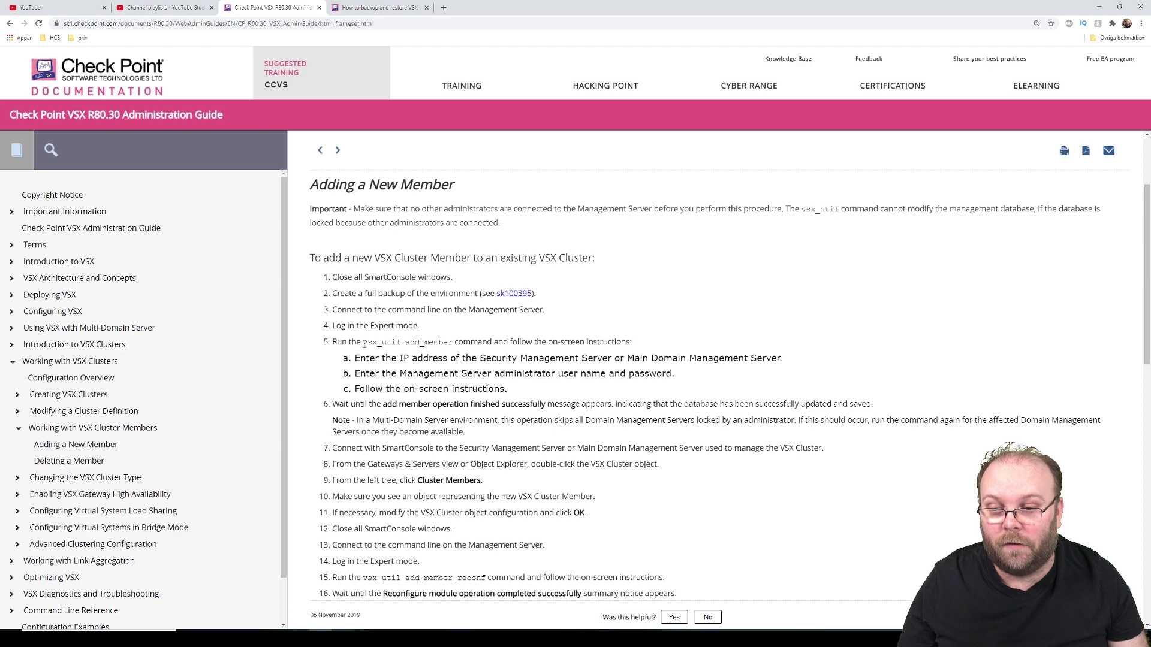
drag(363, 344, 455, 343)
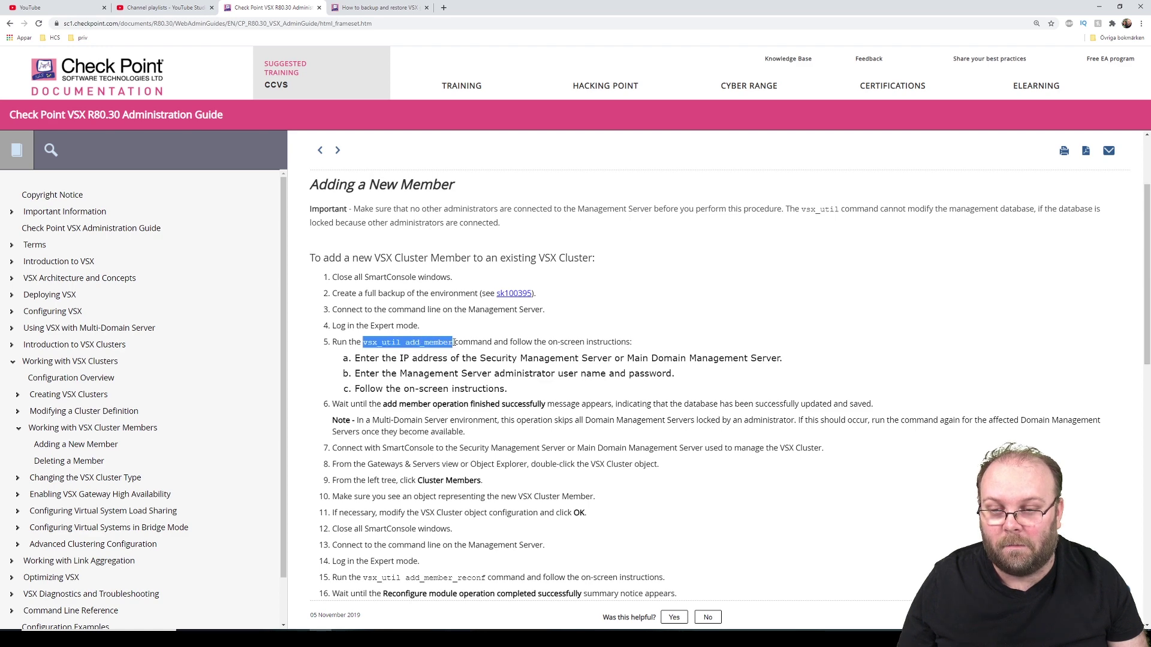
key(alt+Tab)
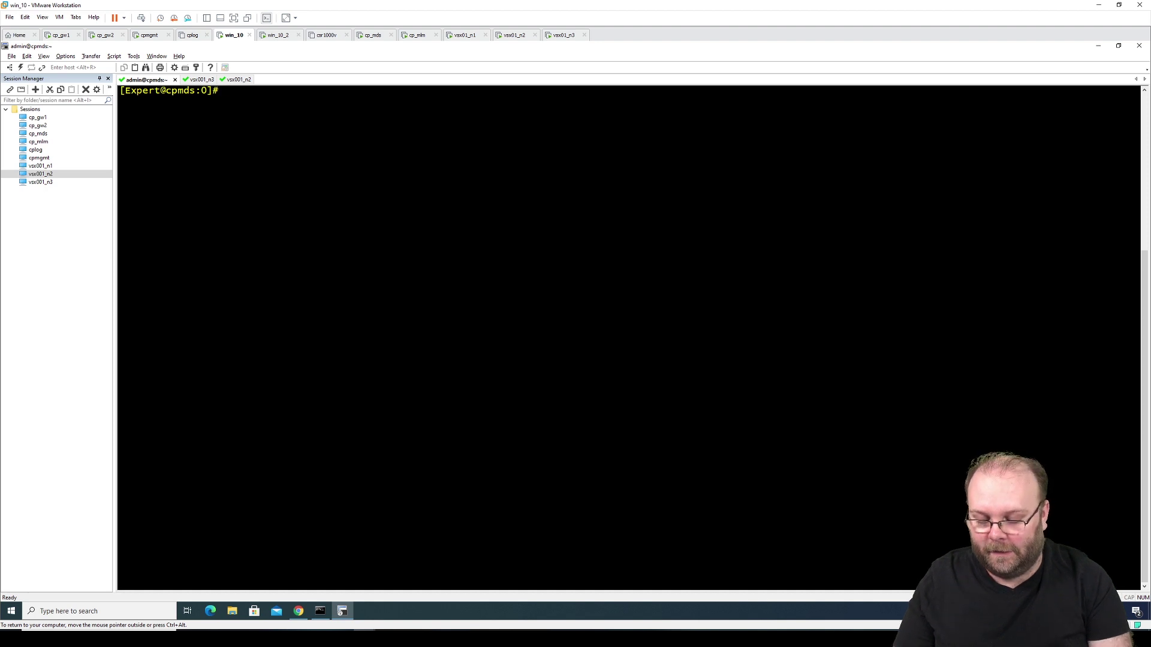
- Run mdsstat to confirm all 4 Domain Management Servers are up, then paste 'vsx_util add_member' at the prompt
text(mdsstat)
key(Return)
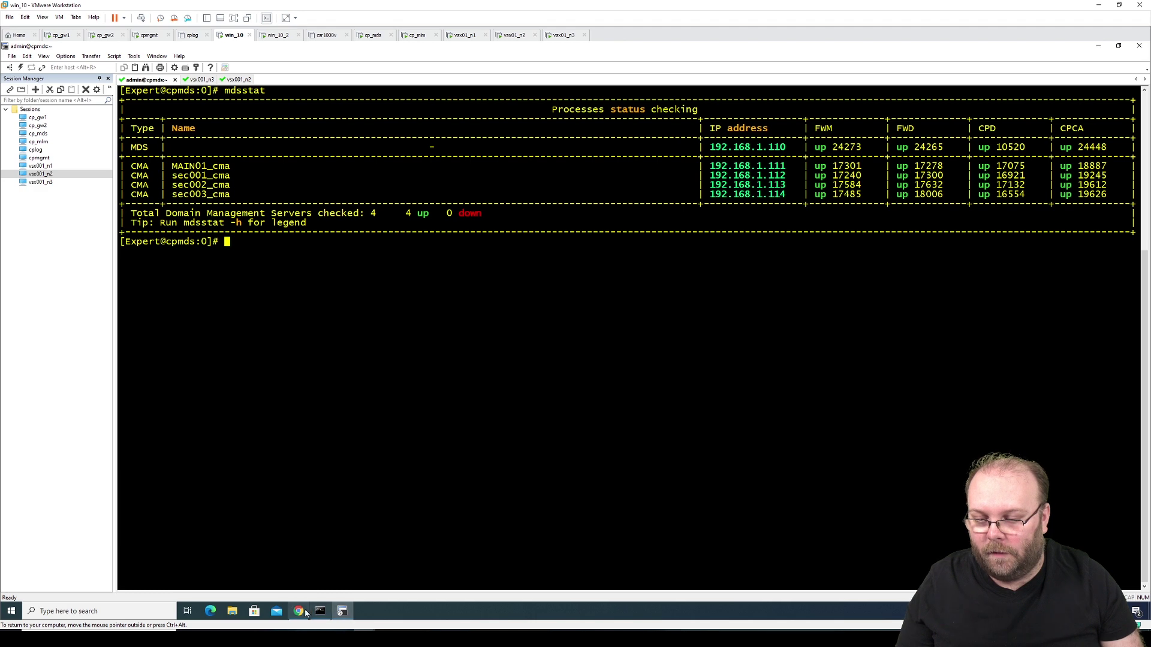
key(alt+Tab)
click(454, 342)
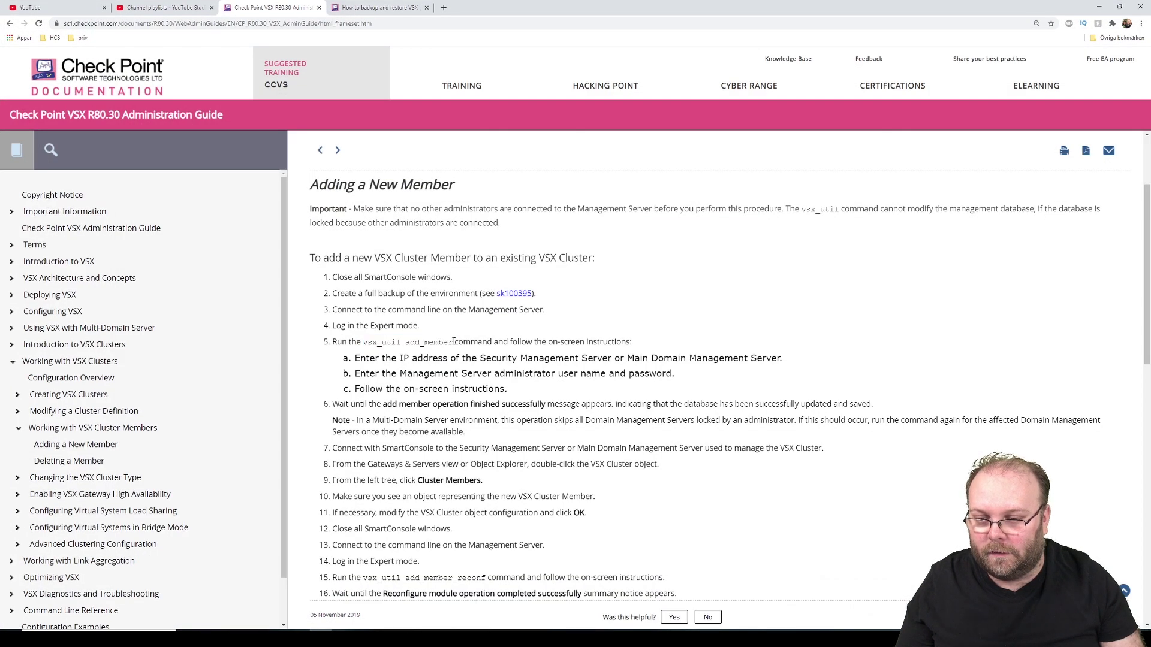
drag(452, 342, 364, 342)
key(super+c)
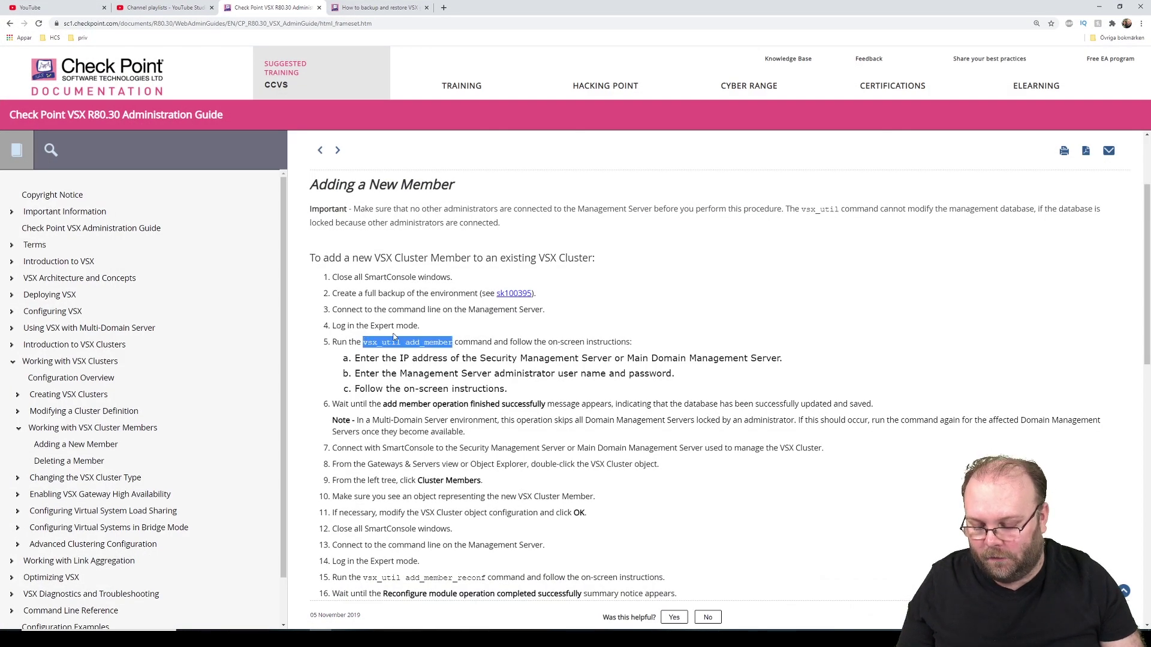
key(alt+Tab)
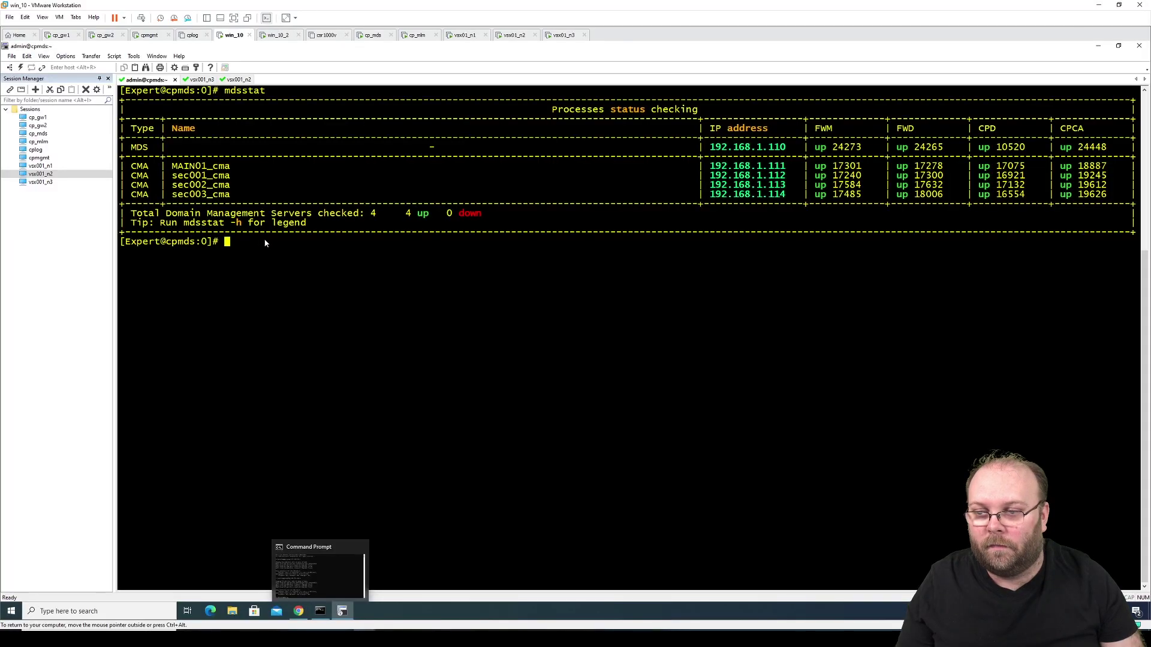
right_click(263, 253)
click(312, 270)
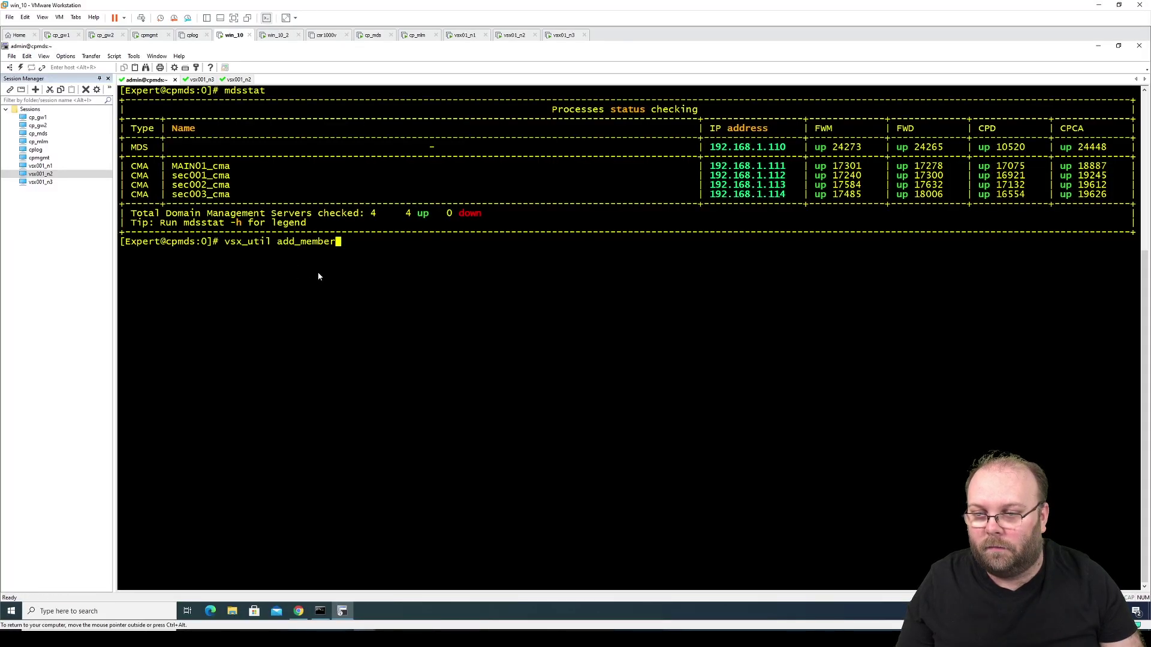
- Run vsx_util add_member against server 192.168.1.111 with the admin credentials
key(Return)
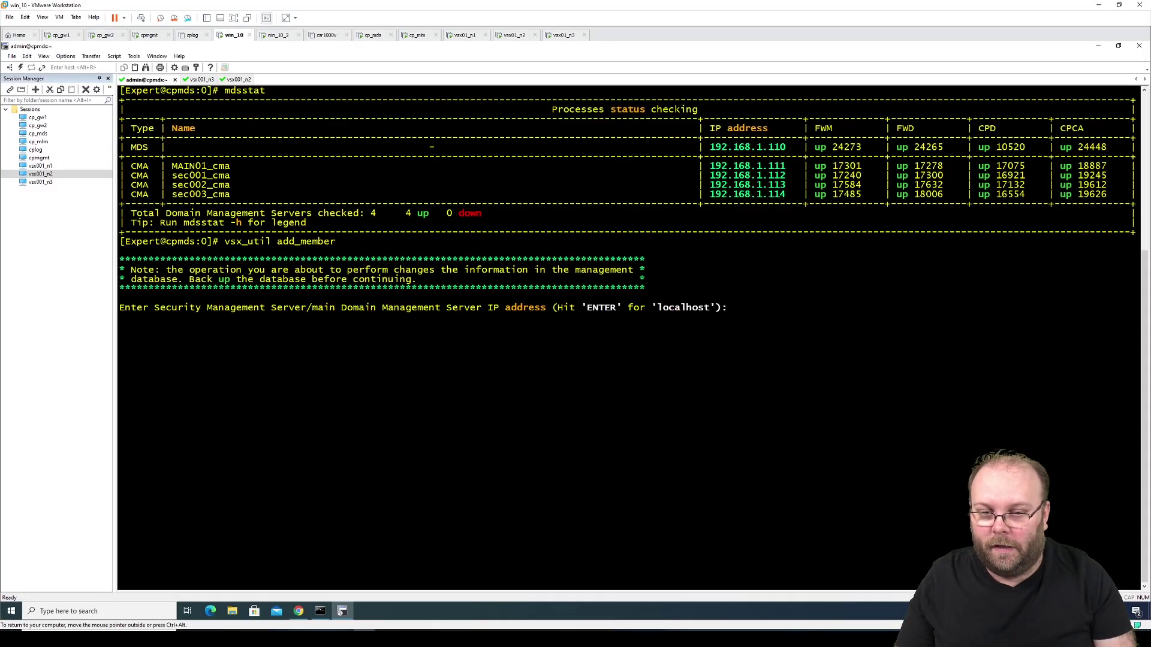
text(192.168)
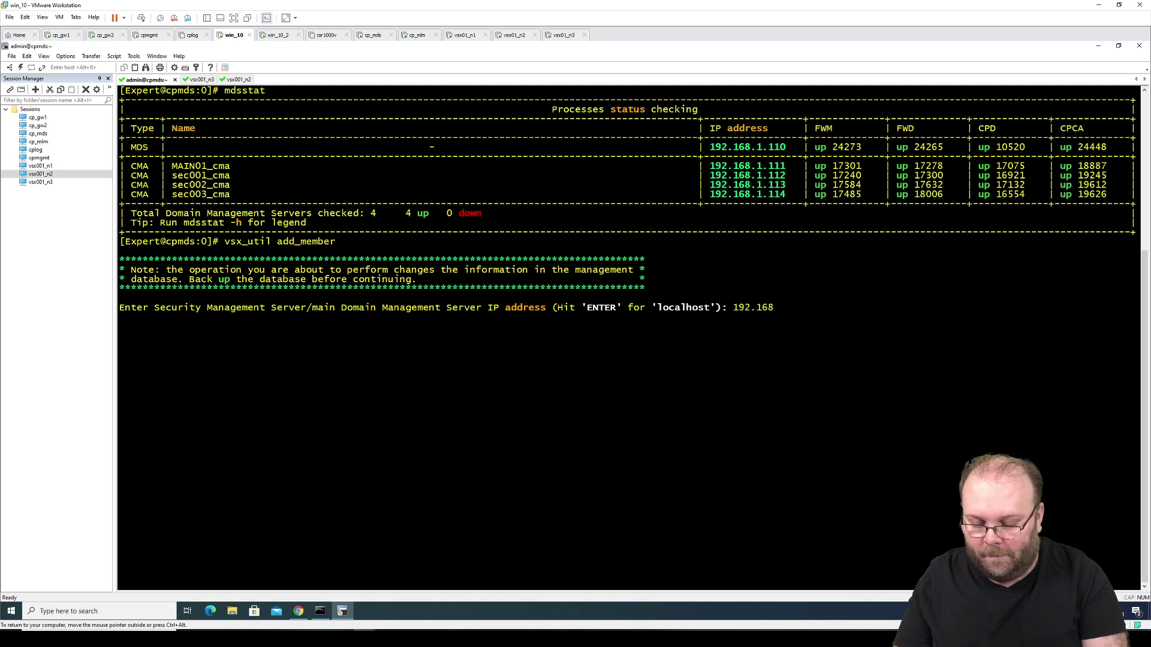
text(.1.111)
key(Return)
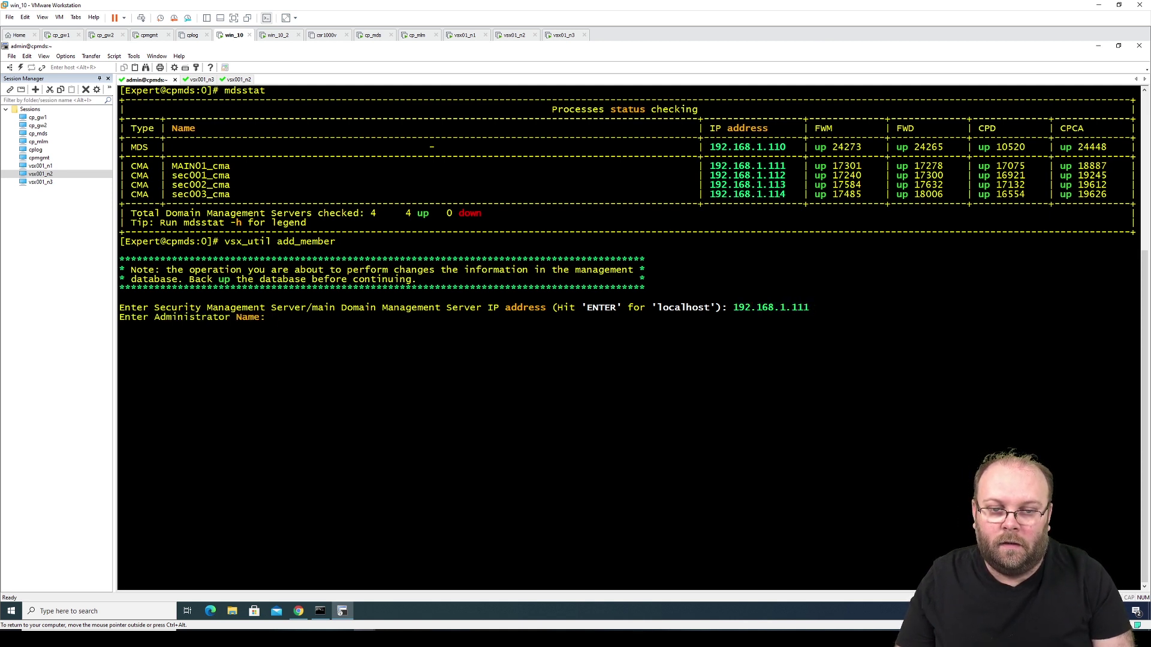
text(admin)
key(Return)
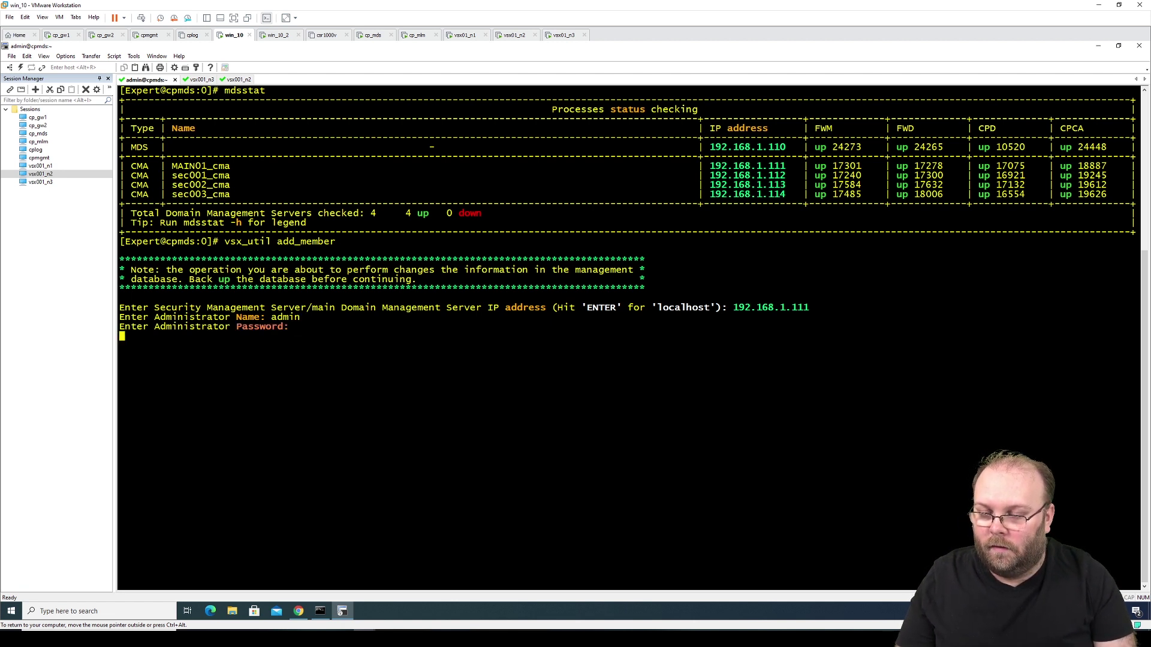
key(Return)
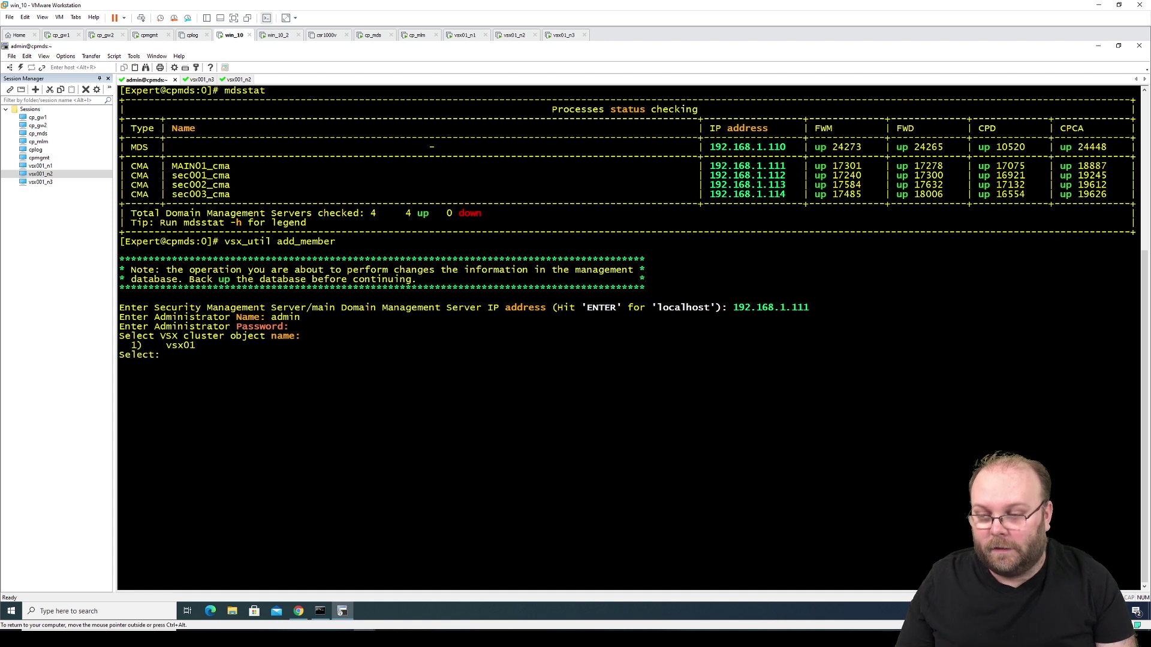
- Choose cluster vsx01 (option 1), name the new member vsx01_n3, and move to the vsx01_n3 session
text(1)
key(Return)
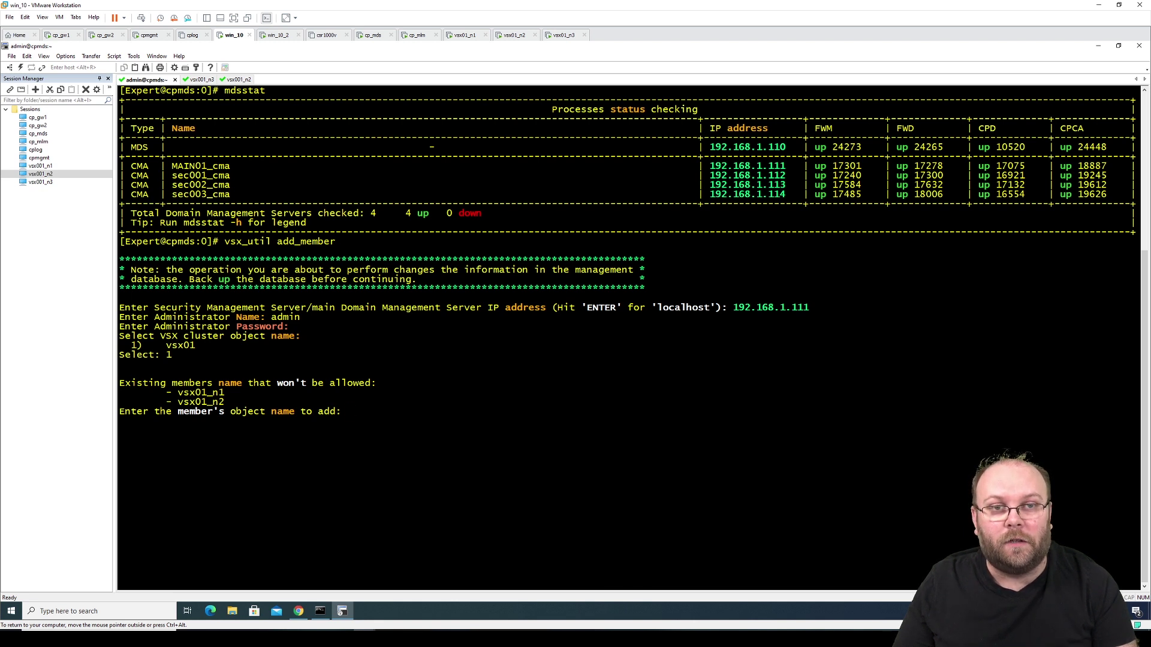
text(vsx01)
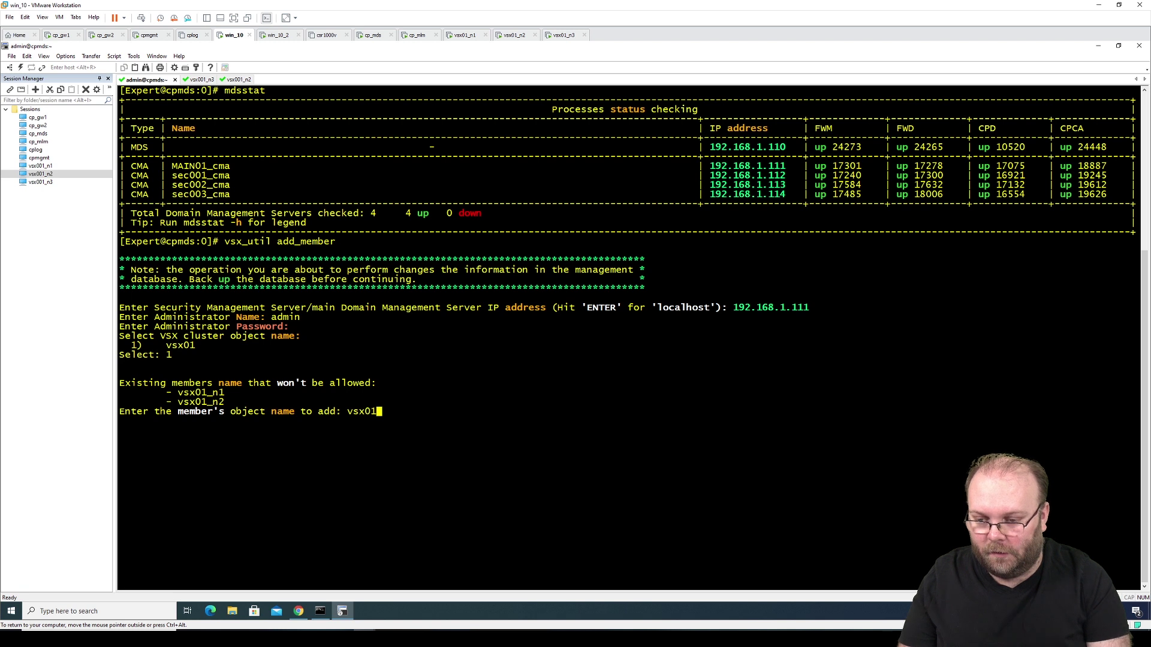
text(_n3)
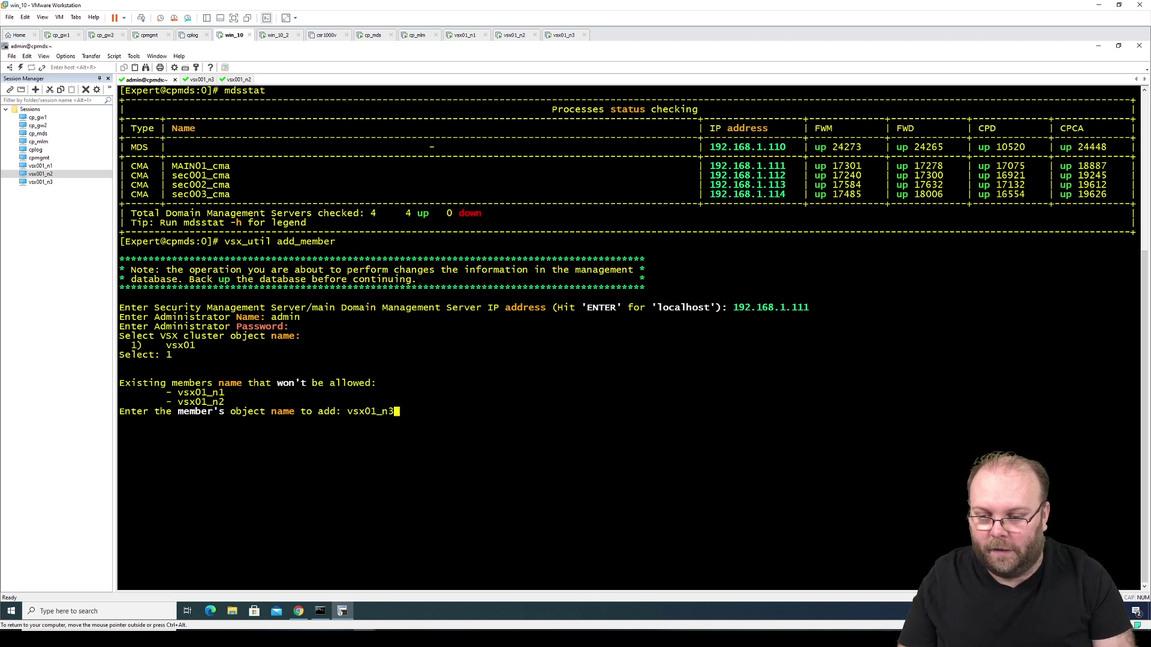
key(Return)
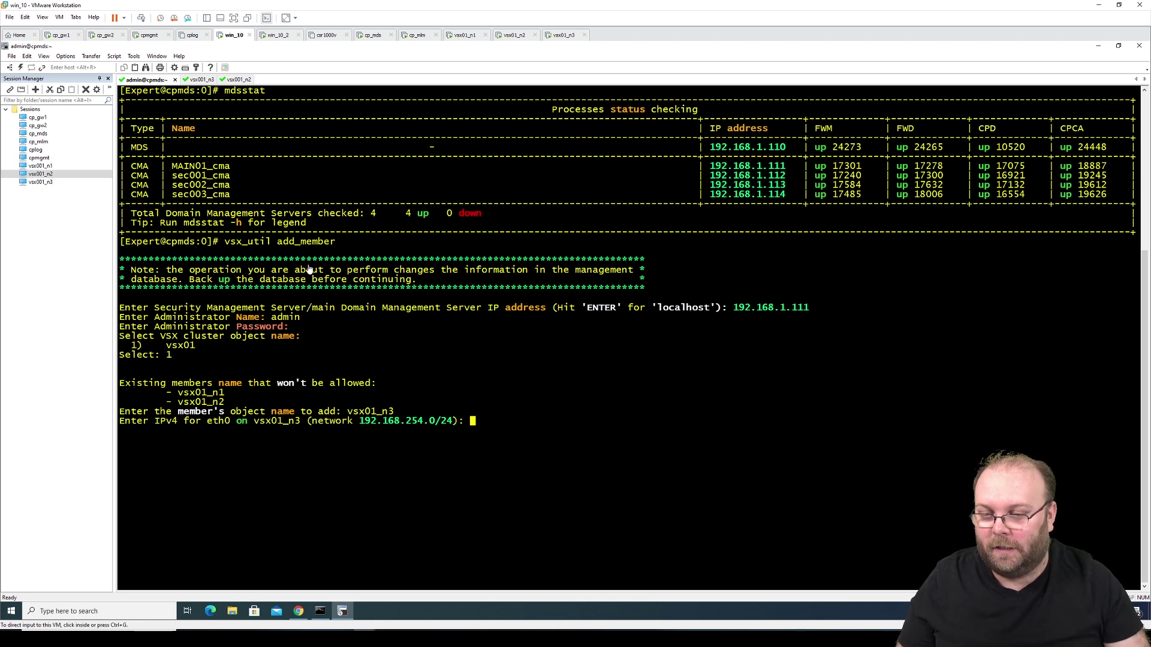
key(ctrl+Tab)
key(Return)
key(Return)
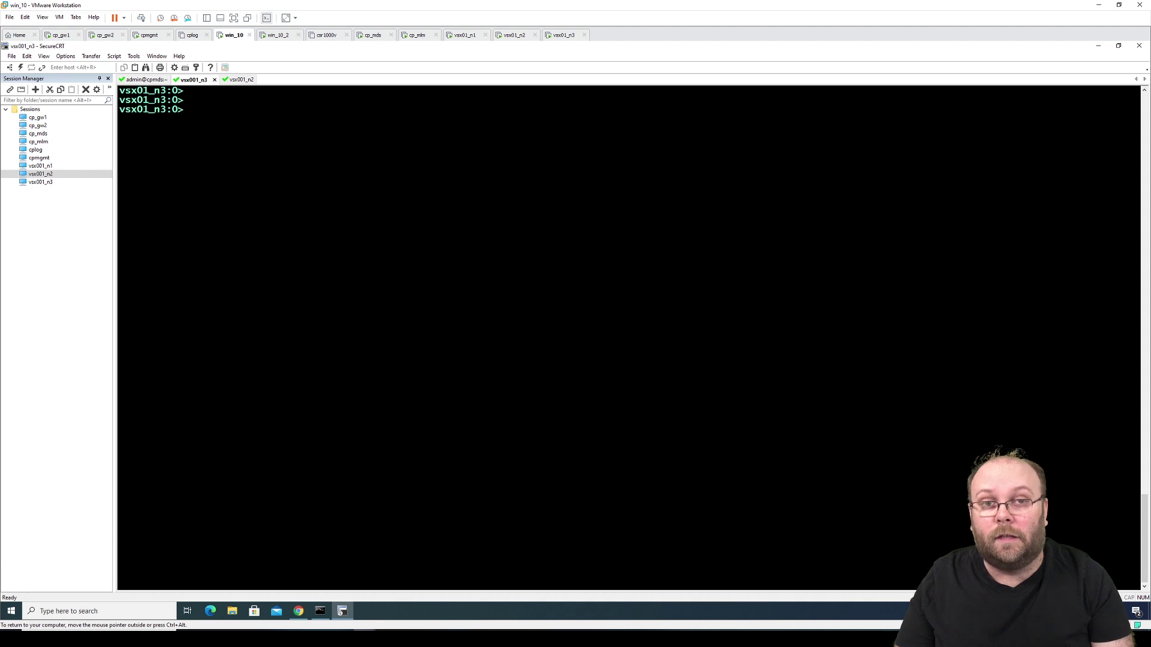
- Check vsx01_n3's eth0 with 'show interface eth0' and enter 192.168.254.7 in the cpmds wizard
text(show interface eth0)
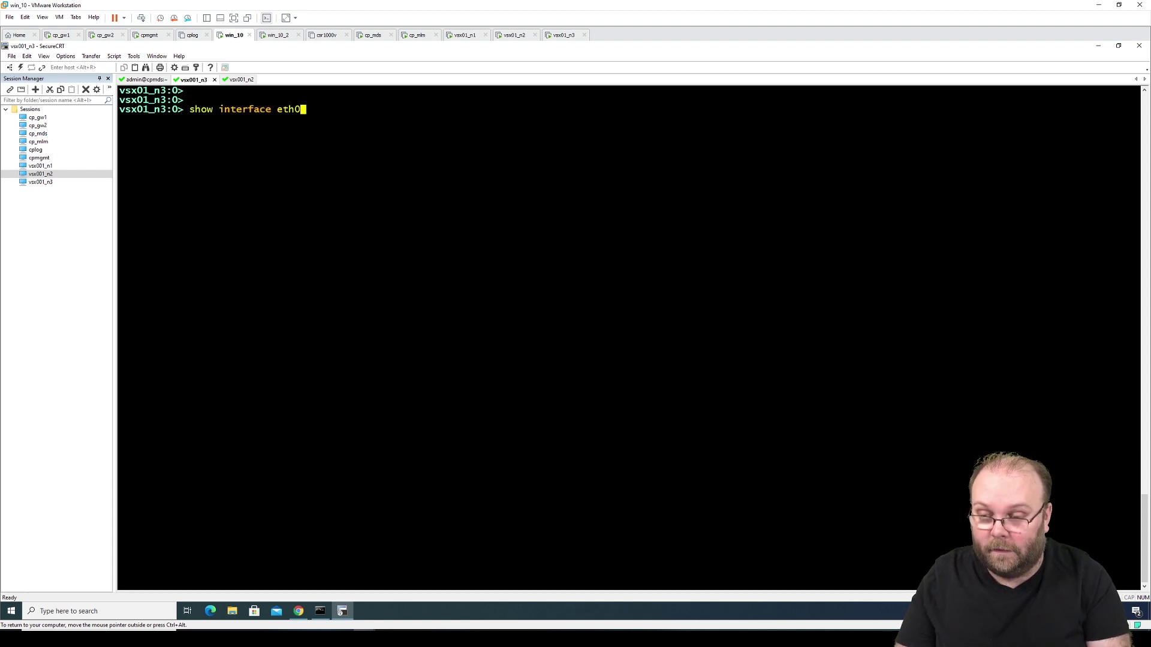
key(Return)
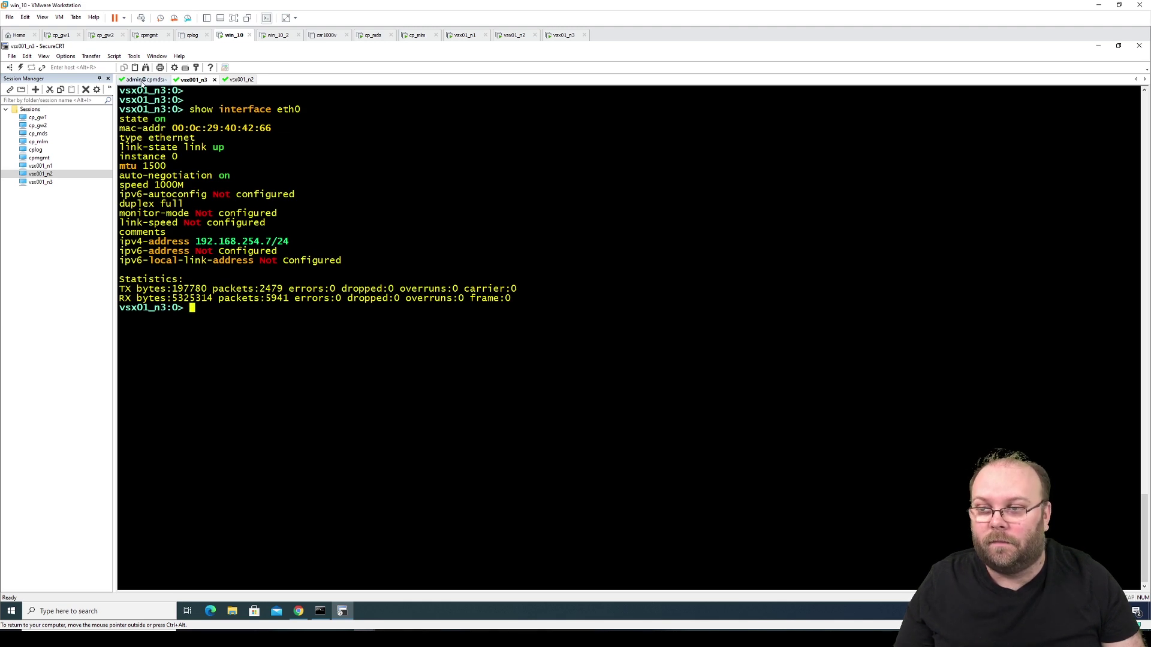
click(144, 80)
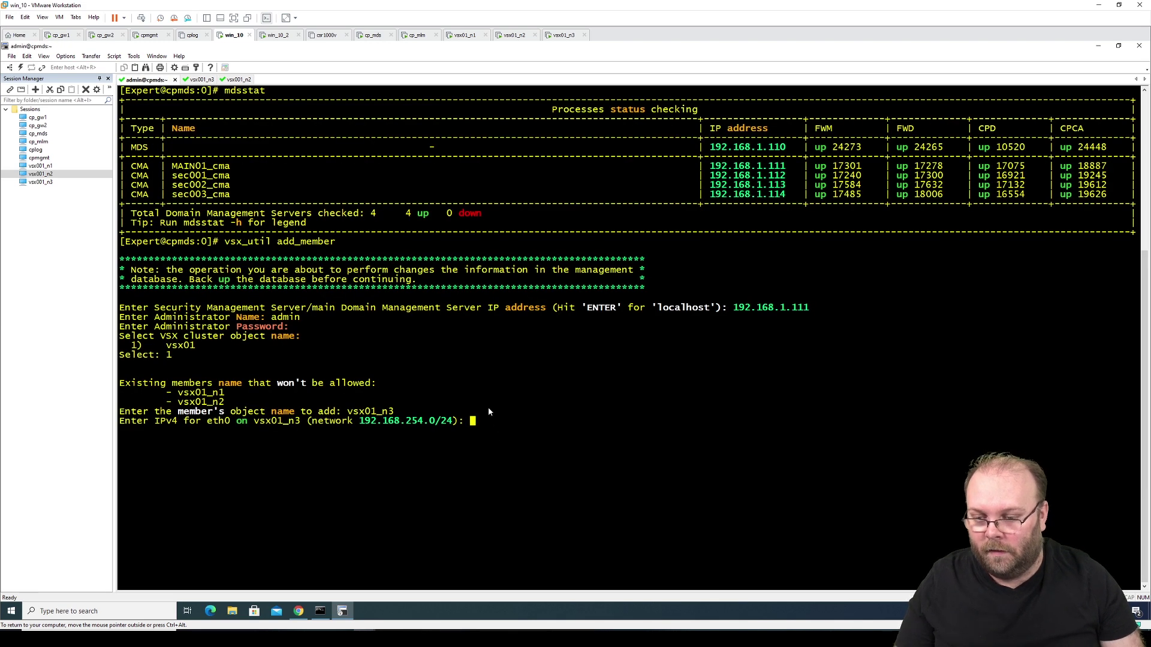
text(192.168)
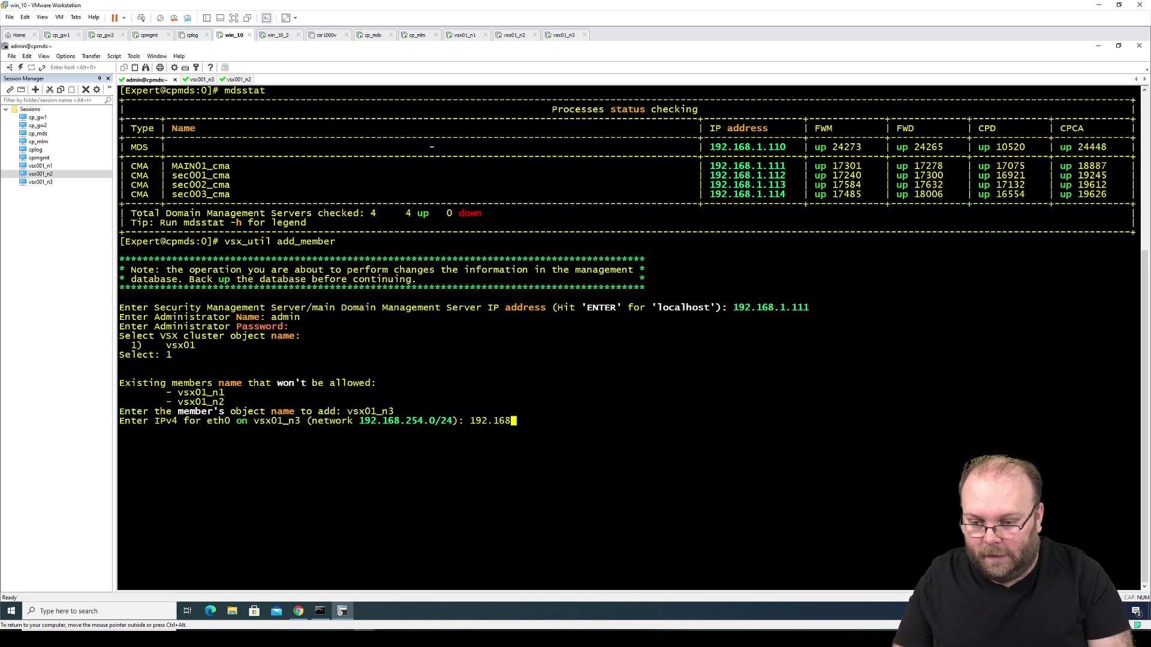
text(.254.7)
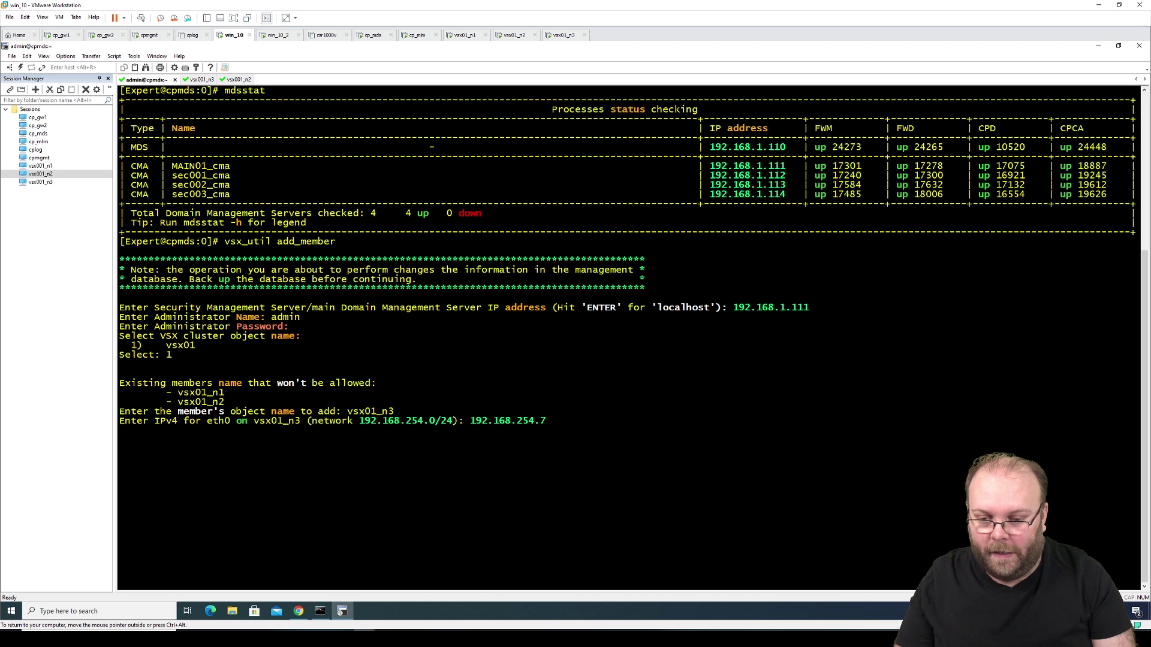
key(Return)
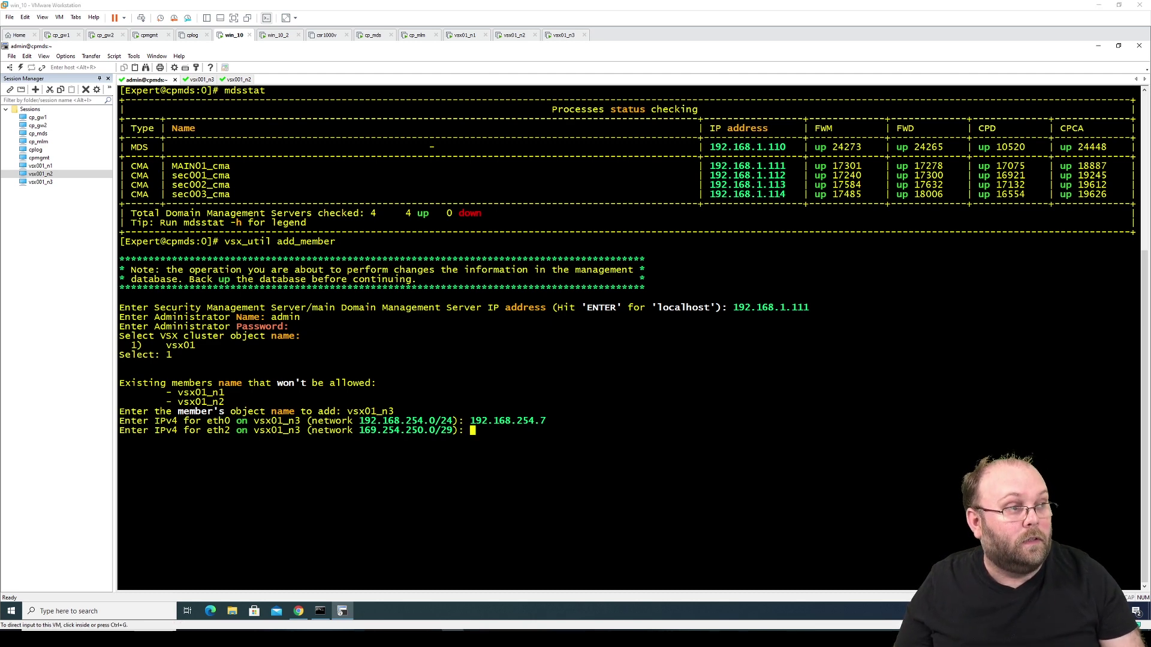
- Review the lab network diagram slide, move it aside, and start 'show interface eth2' on vsx01_n2
key(alt+Tab)
drag(496, 88, 441, 55)
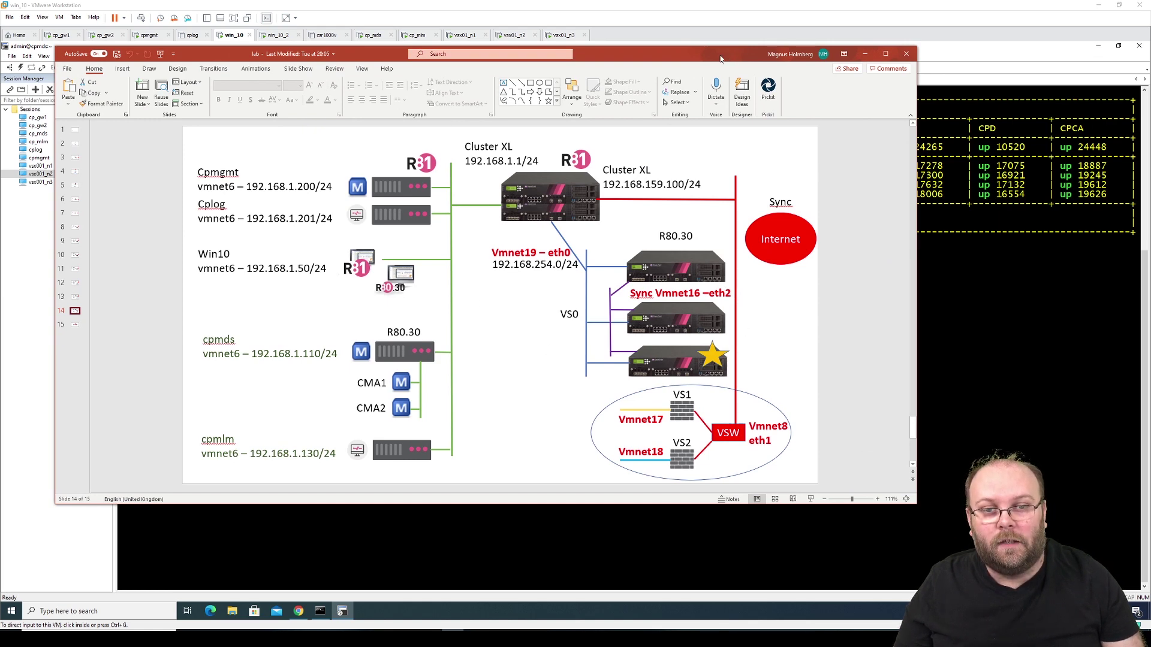
key(super+shift+Right)
click(914, 342)
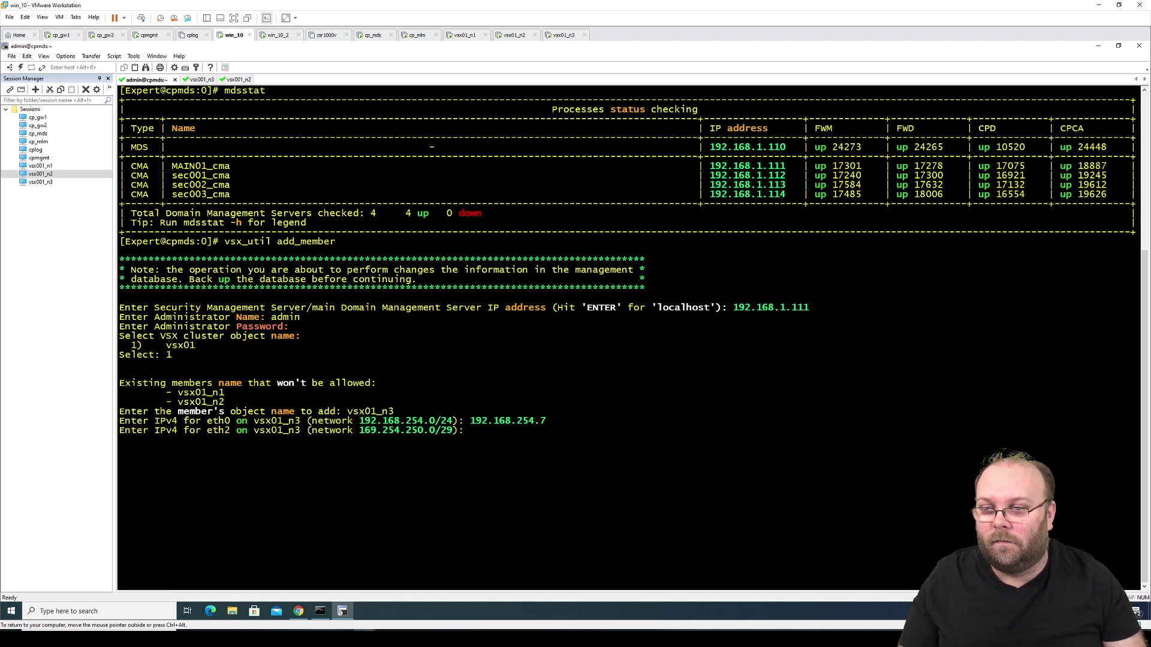
click(240, 80)
text(show interface eth2)
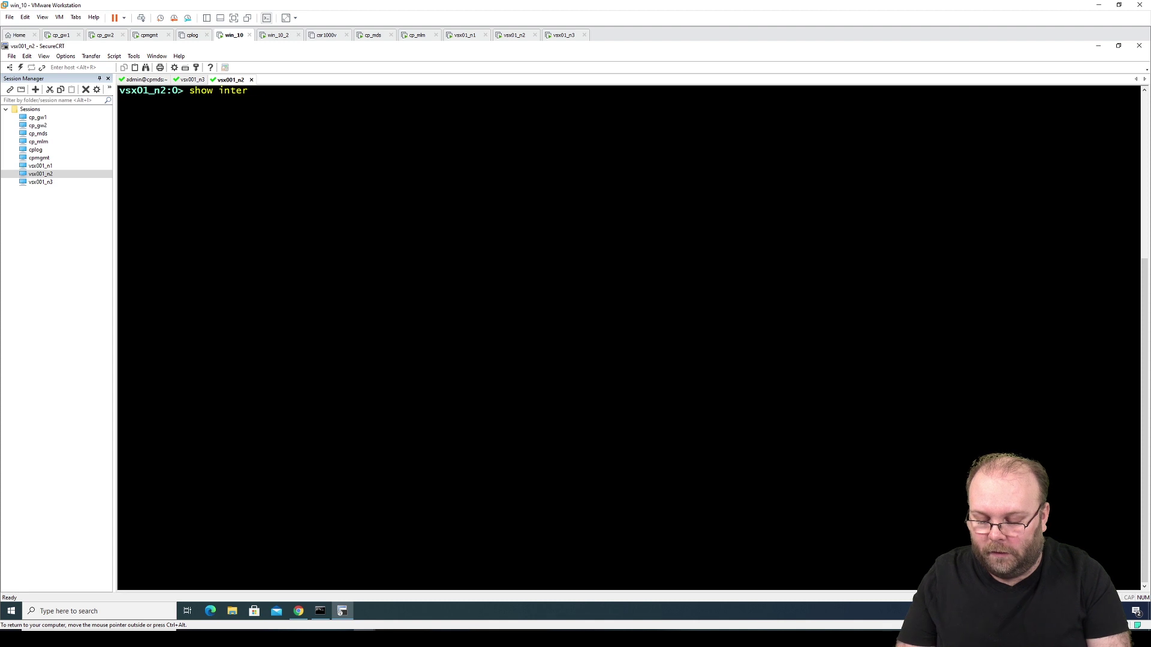
- Show vsx01_n2's eth2 interface (169.254.250.2/29), then go back to the admin@cpmds session
key(Return)
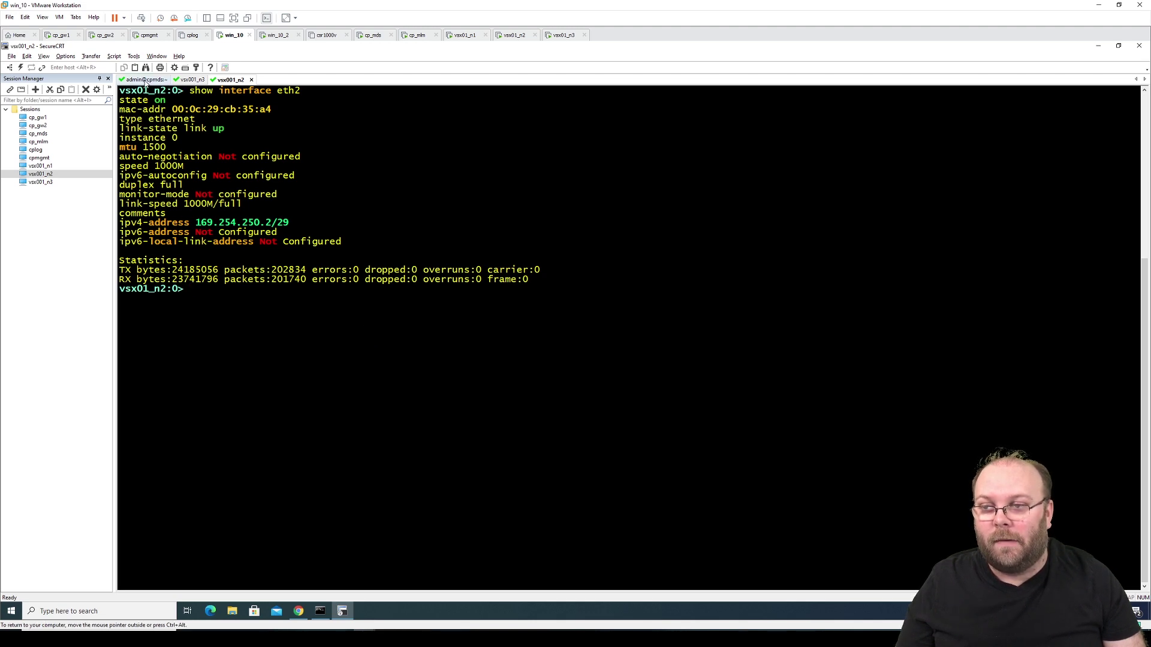
click(145, 81)
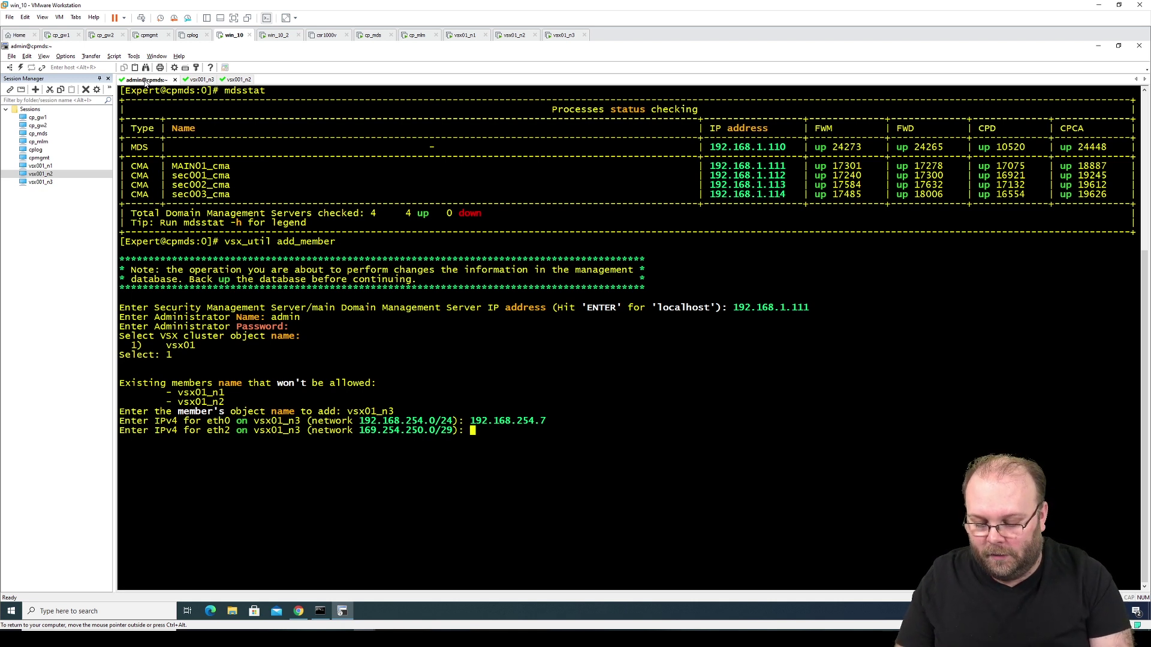
- Enter 169.254.250.3 as vsx01_n3's eth2 sync address to complete add_member
text(169.25)
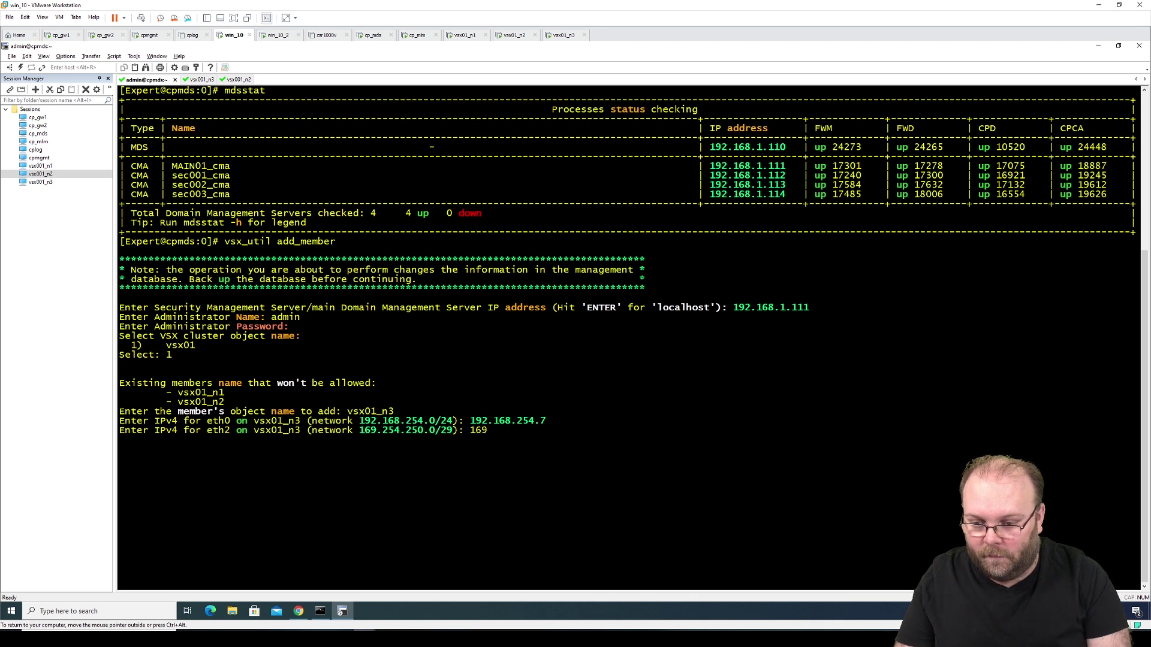
text(4.250)
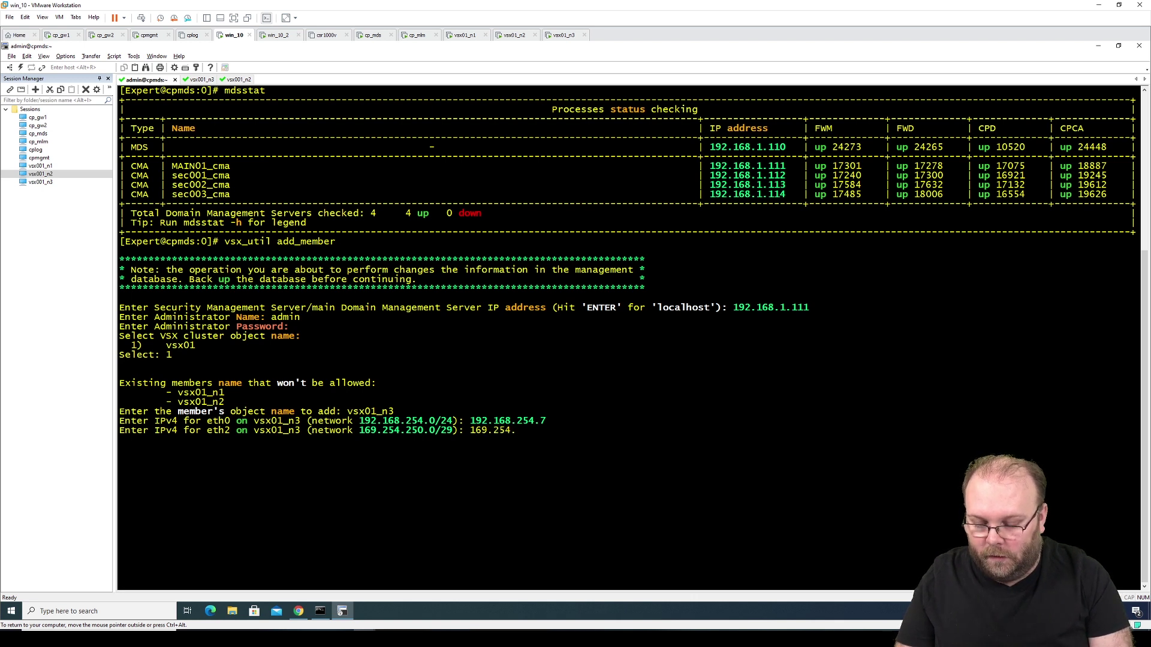
text(.)
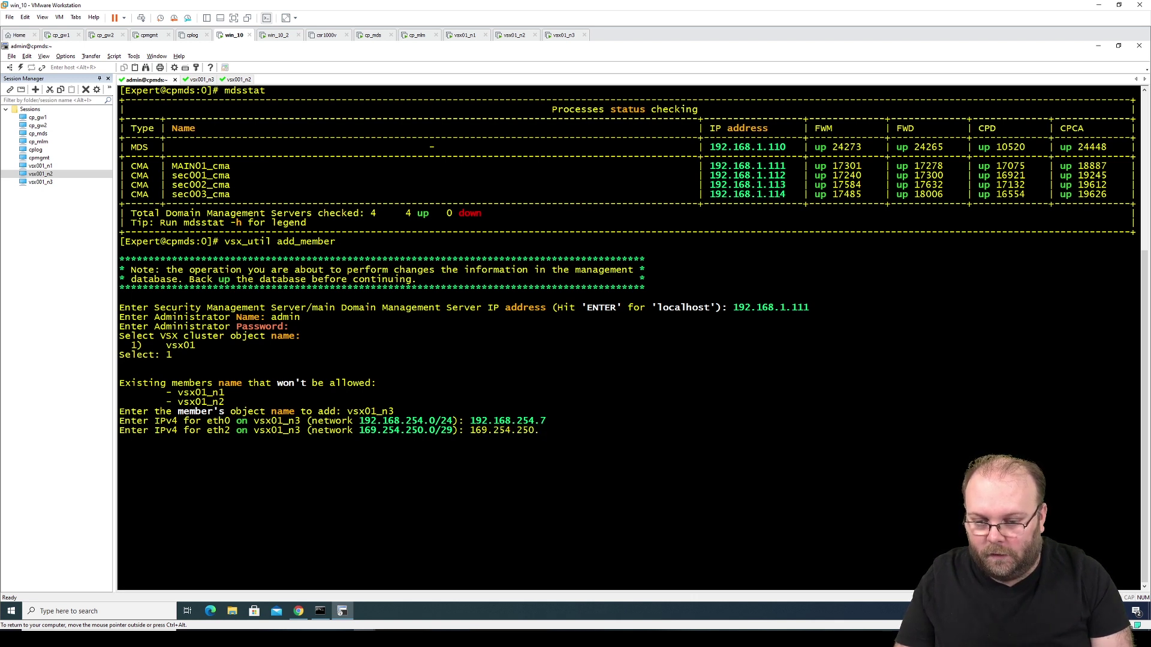
text(3)
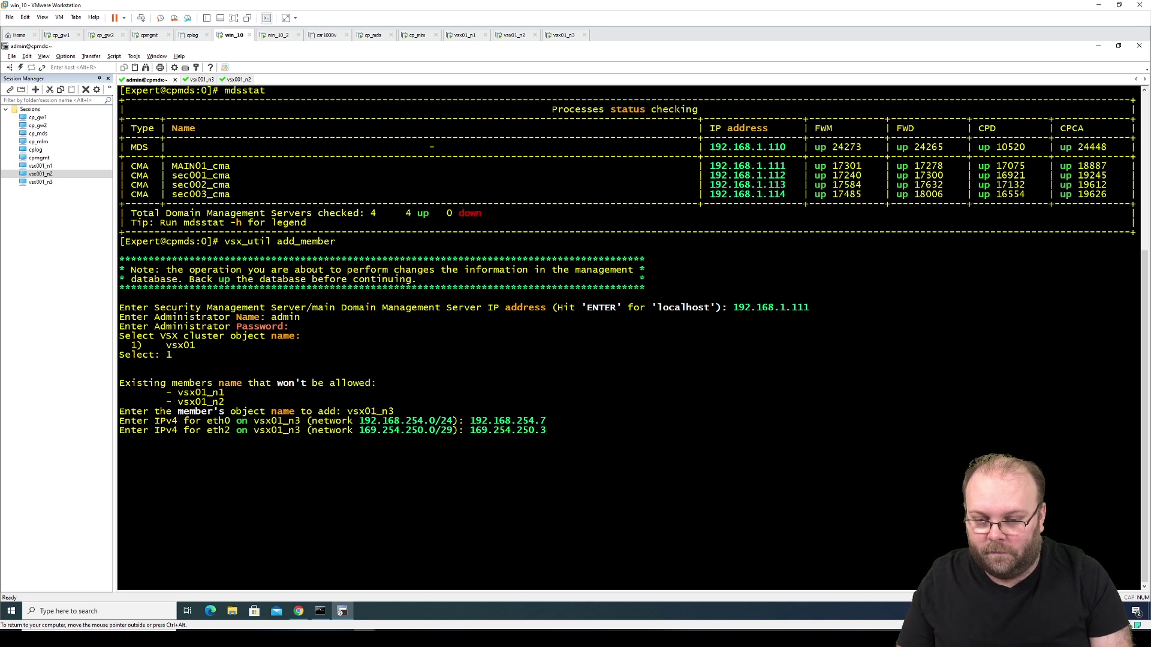
key(Return)
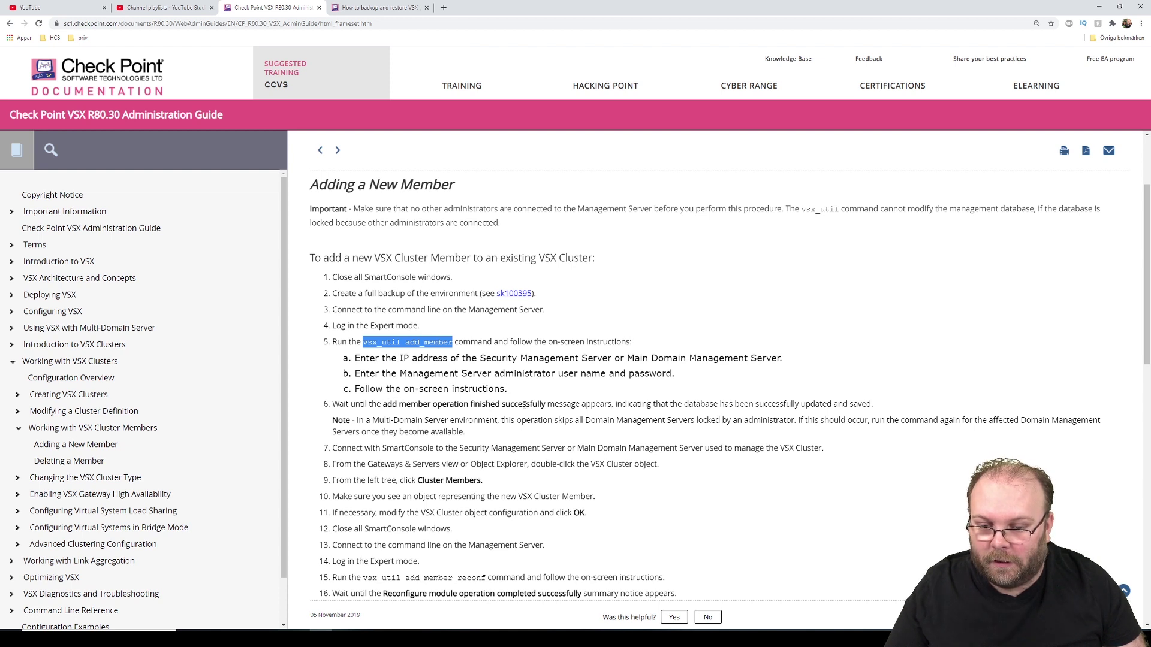
triple_click(535, 420)
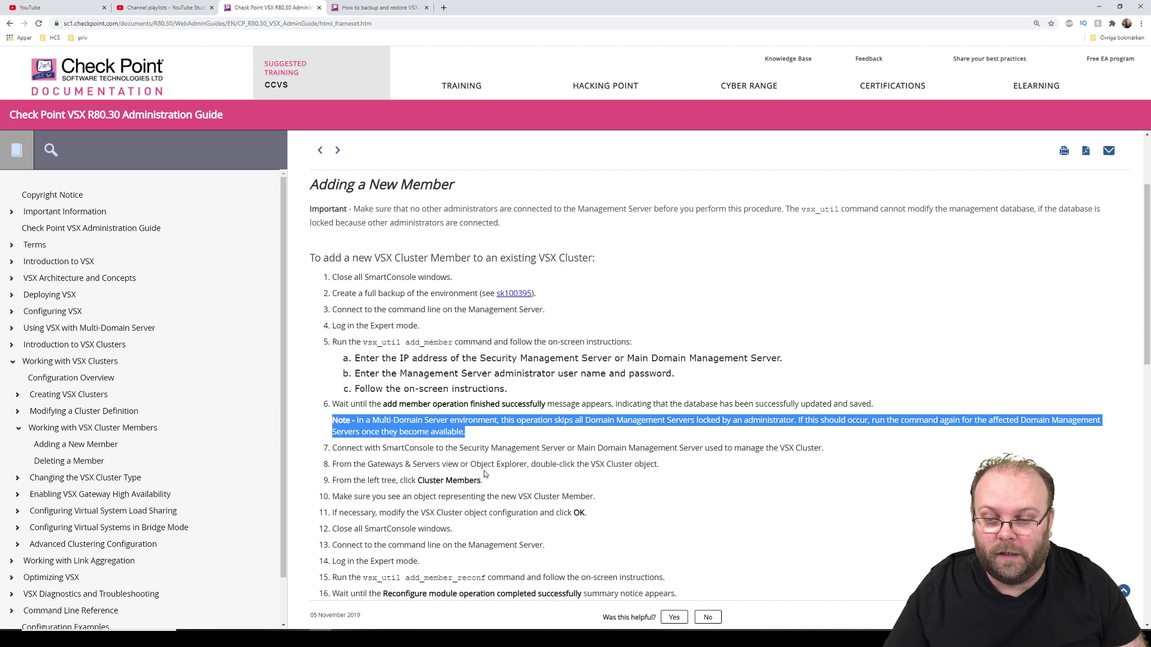
click(486, 478)
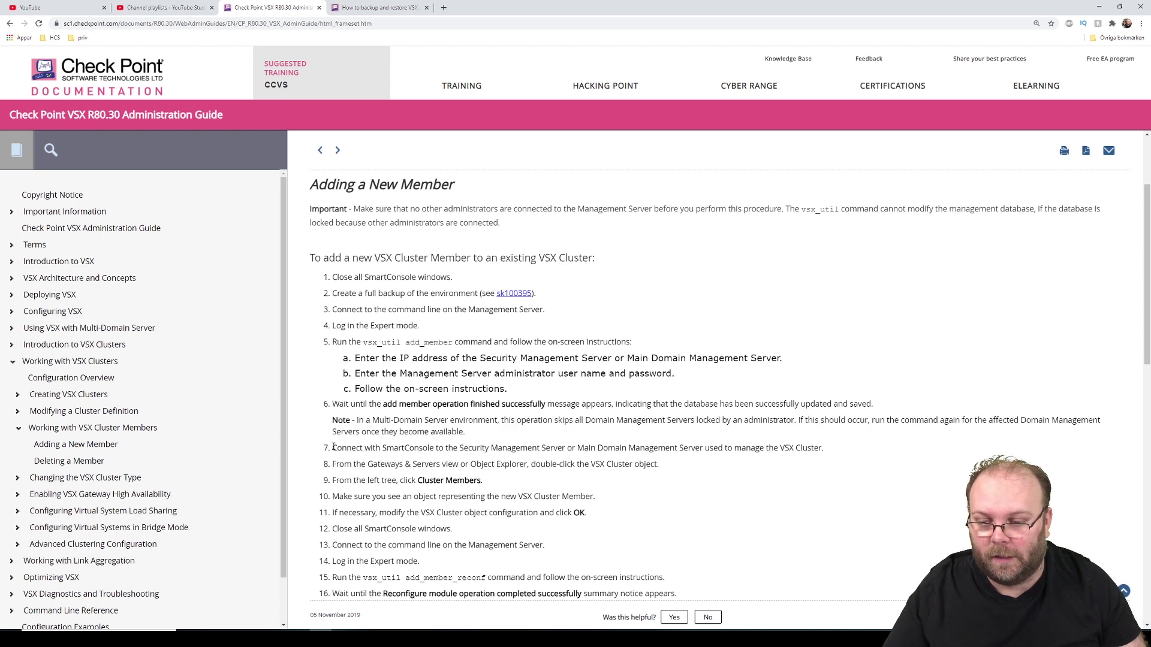
drag(333, 446, 521, 531)
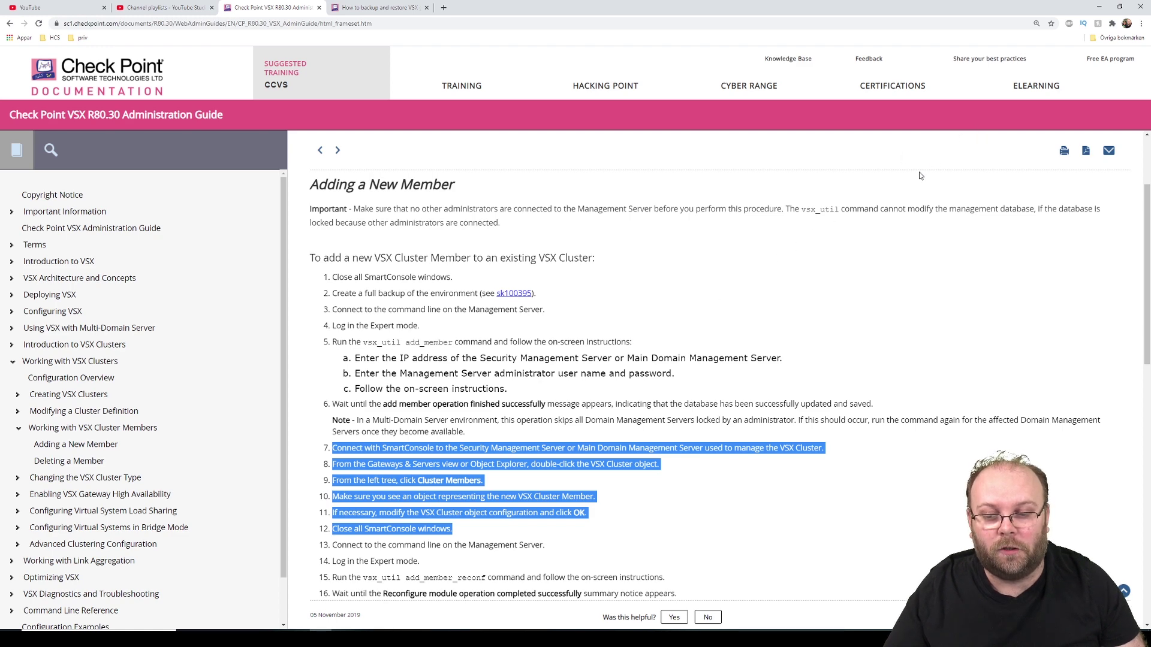
drag(364, 579, 488, 578)
click(854, 357)
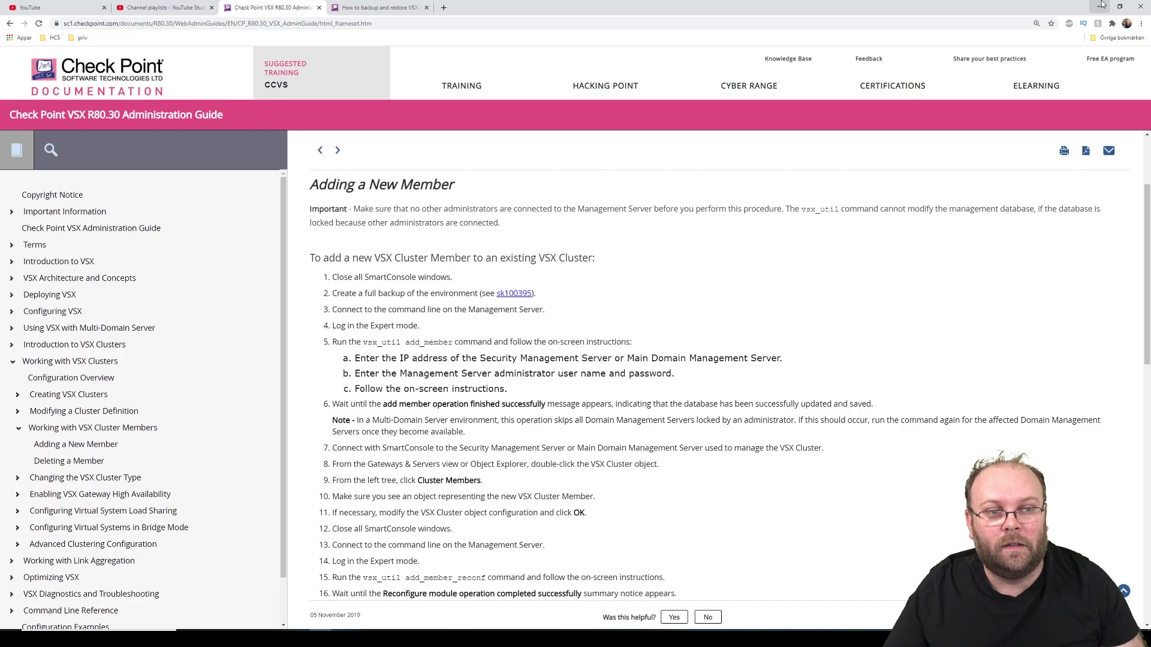
- Launch SmartConsole R80.30 from the desktop and log in as admin to 192.168.1.110
click(1098, 7)
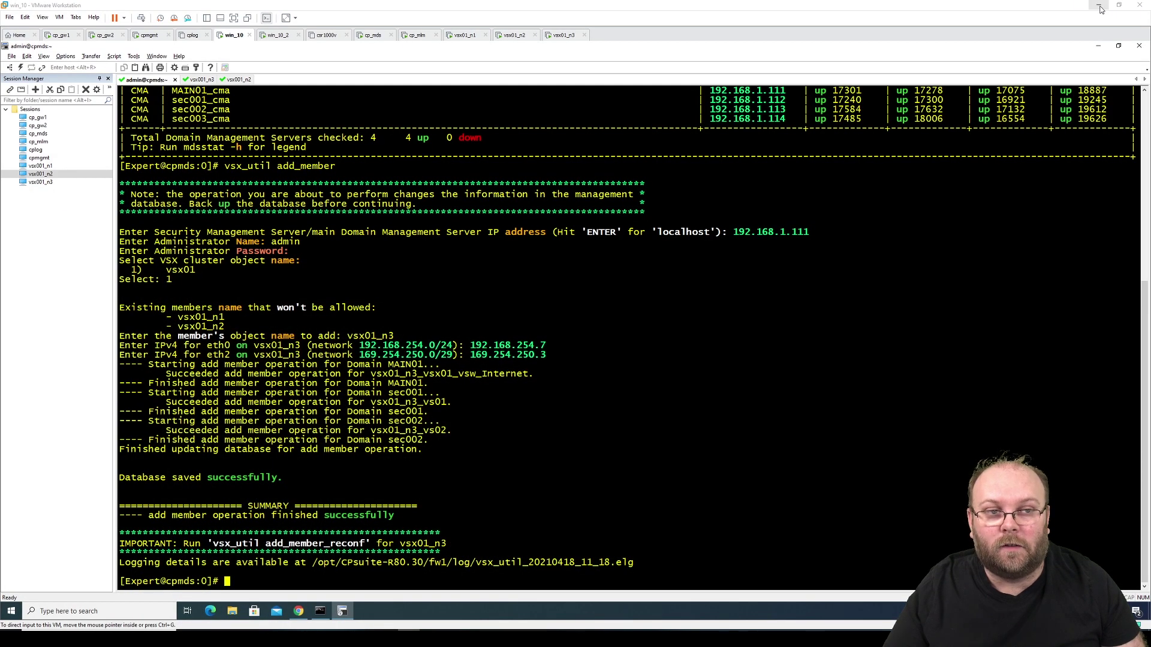
click(1099, 47)
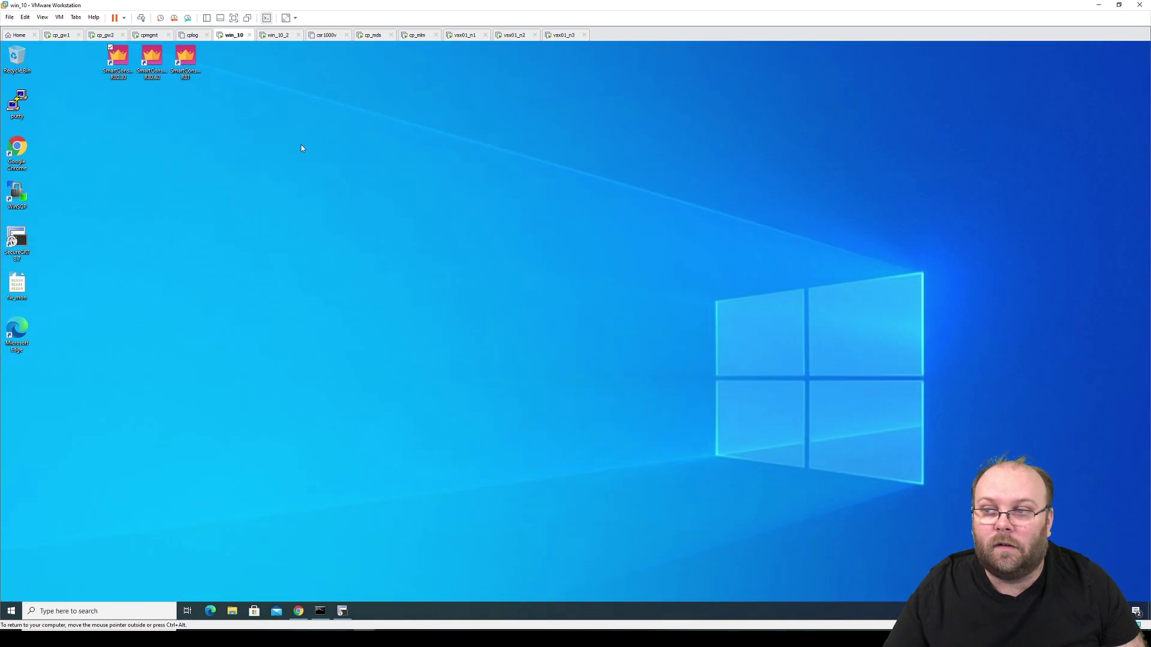
double_click(119, 60)
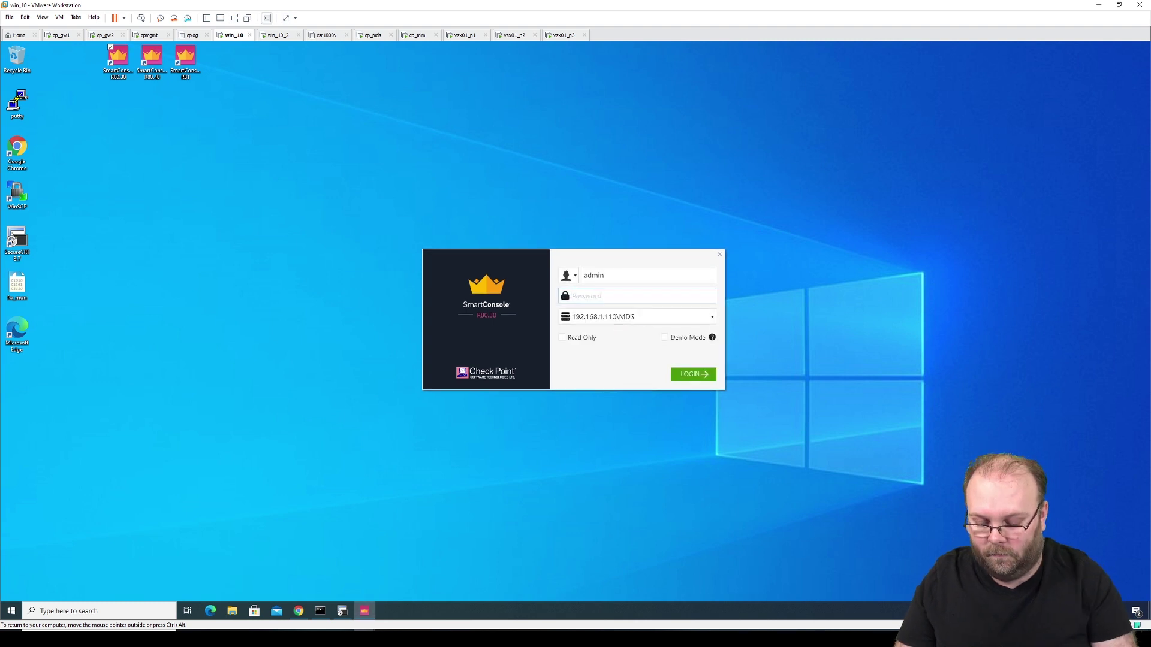
text(admin)
key(Return)
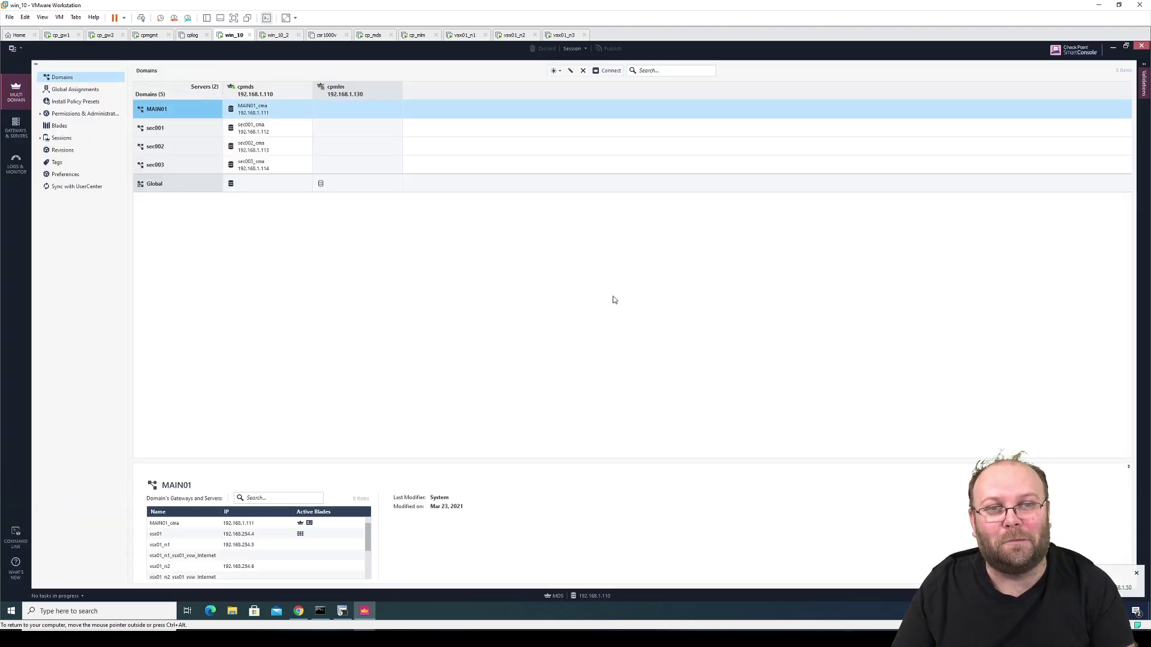
- Connect to the MAIN01 domain and open vsx01's Cluster Members list showing vsx01_n3
right_click(169, 108)
click(153, 110)
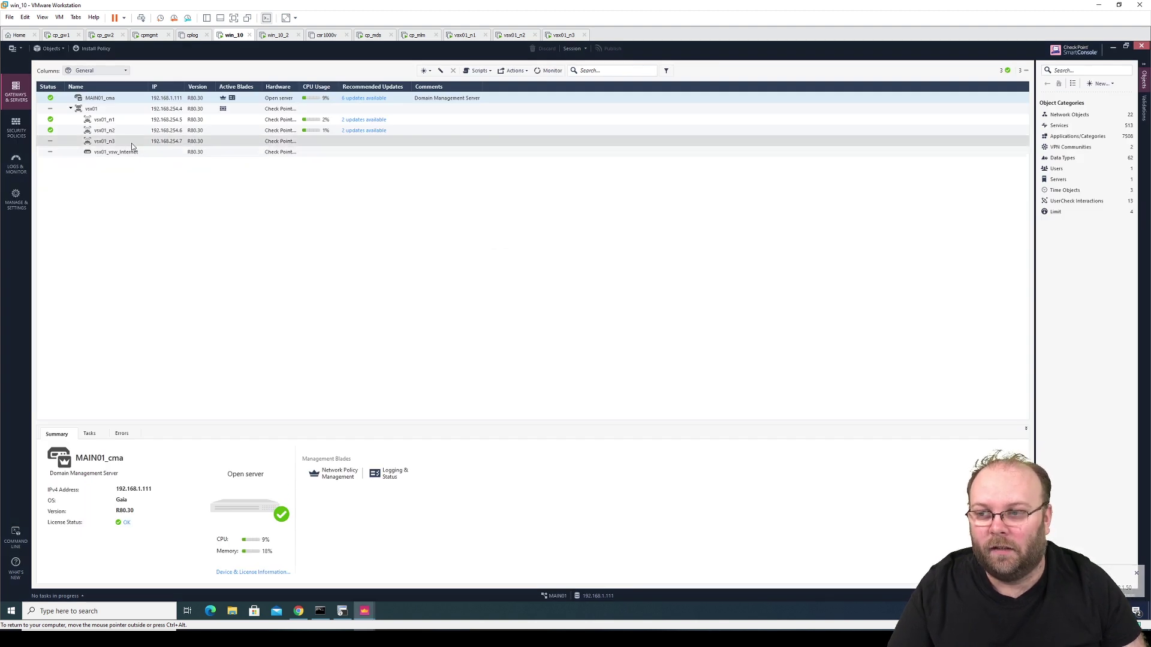
click(96, 109)
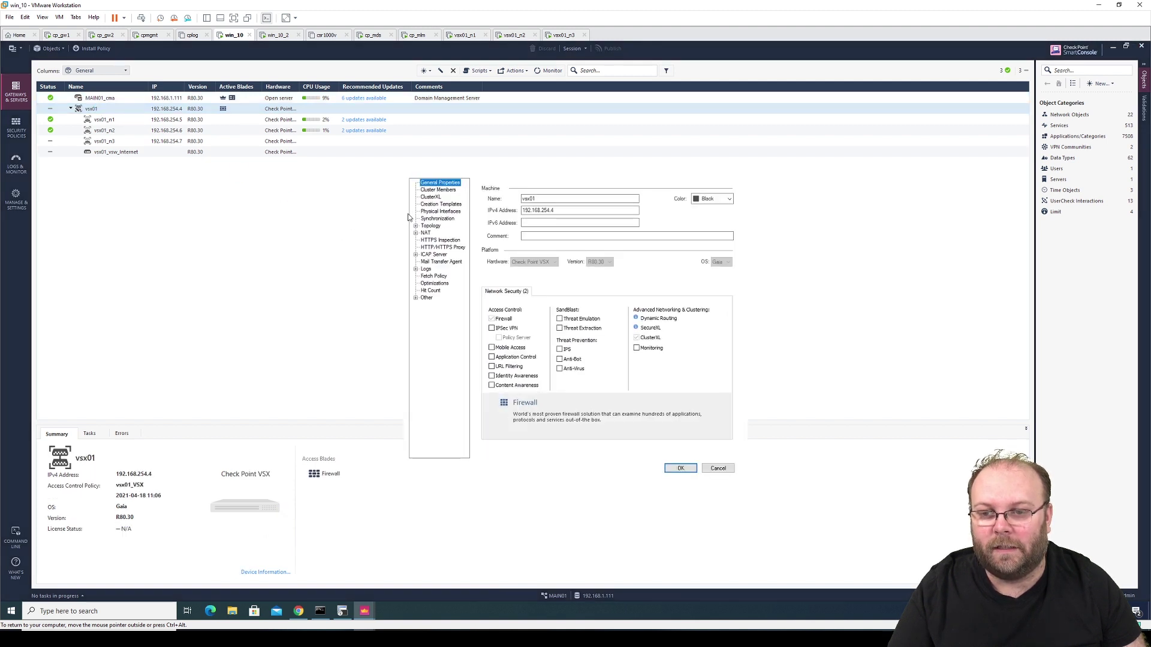
click(435, 190)
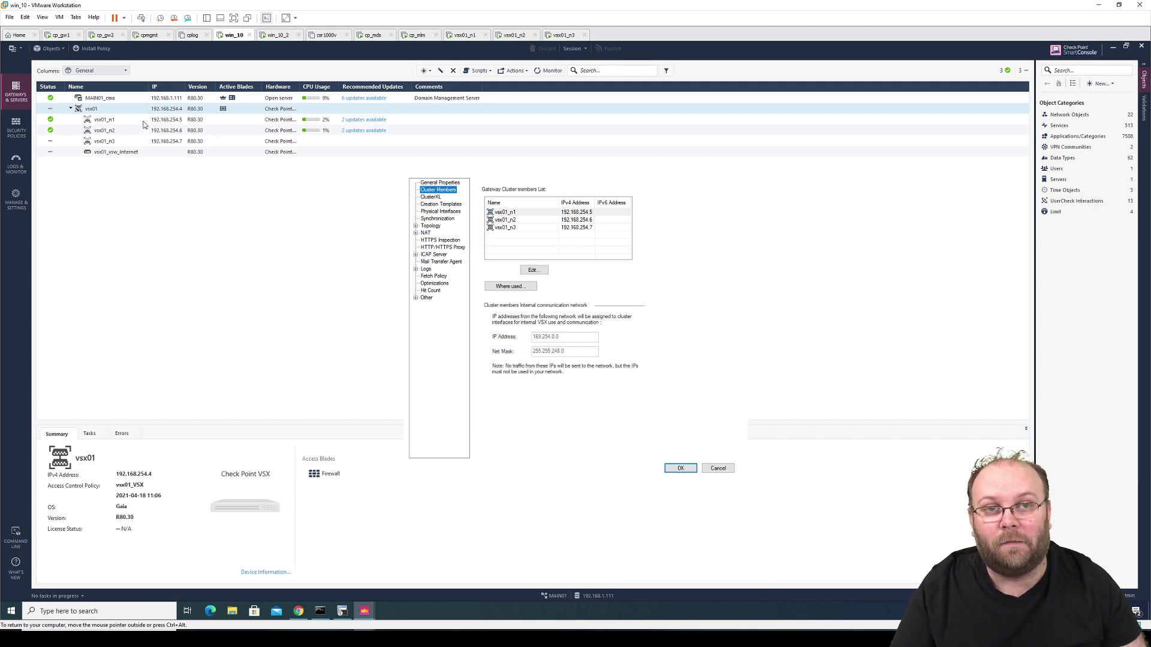
- Cancel the vsx01 properties, close SmartConsole, and bring the cpmds terminal forward
click(316, 610)
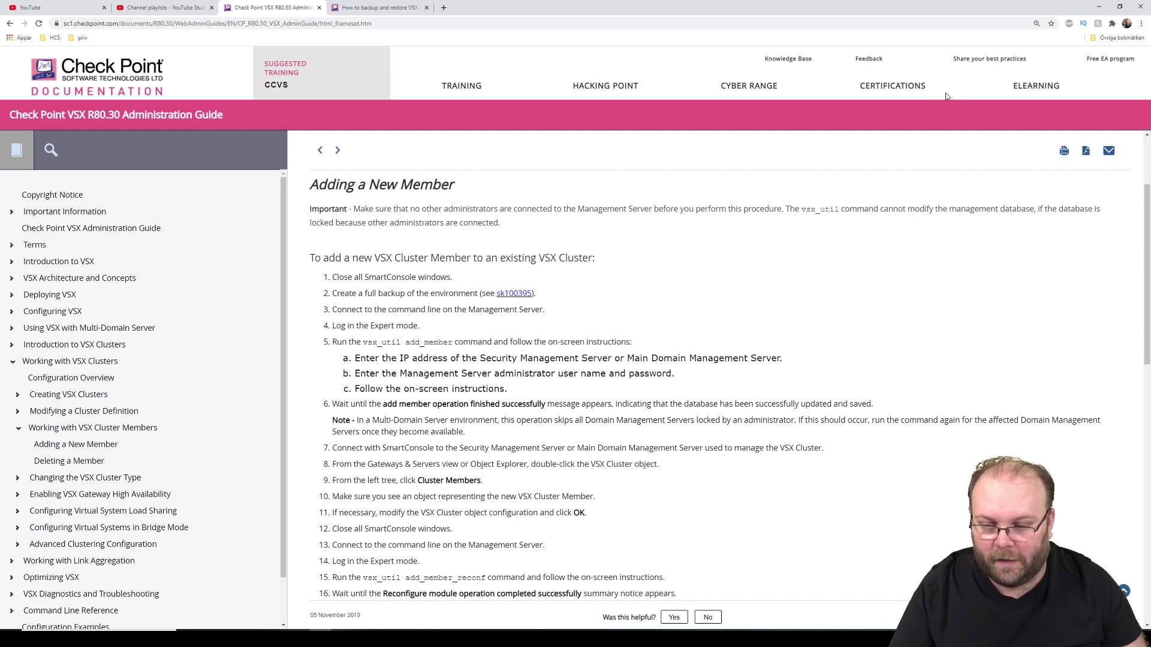
click(1098, 7)
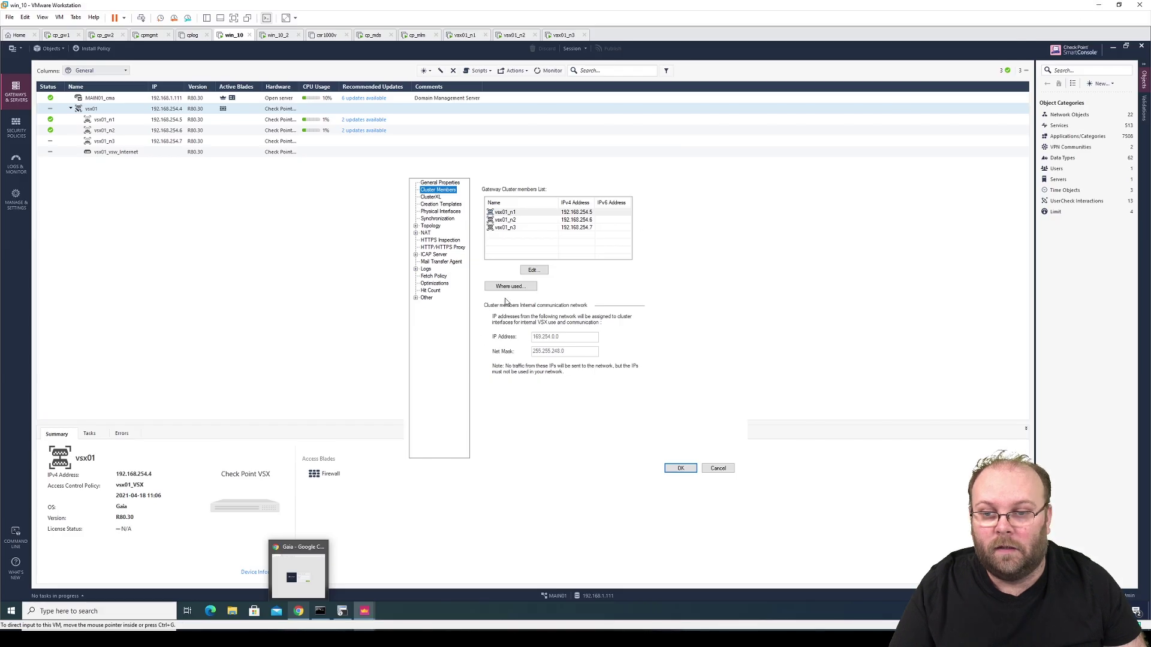
click(718, 468)
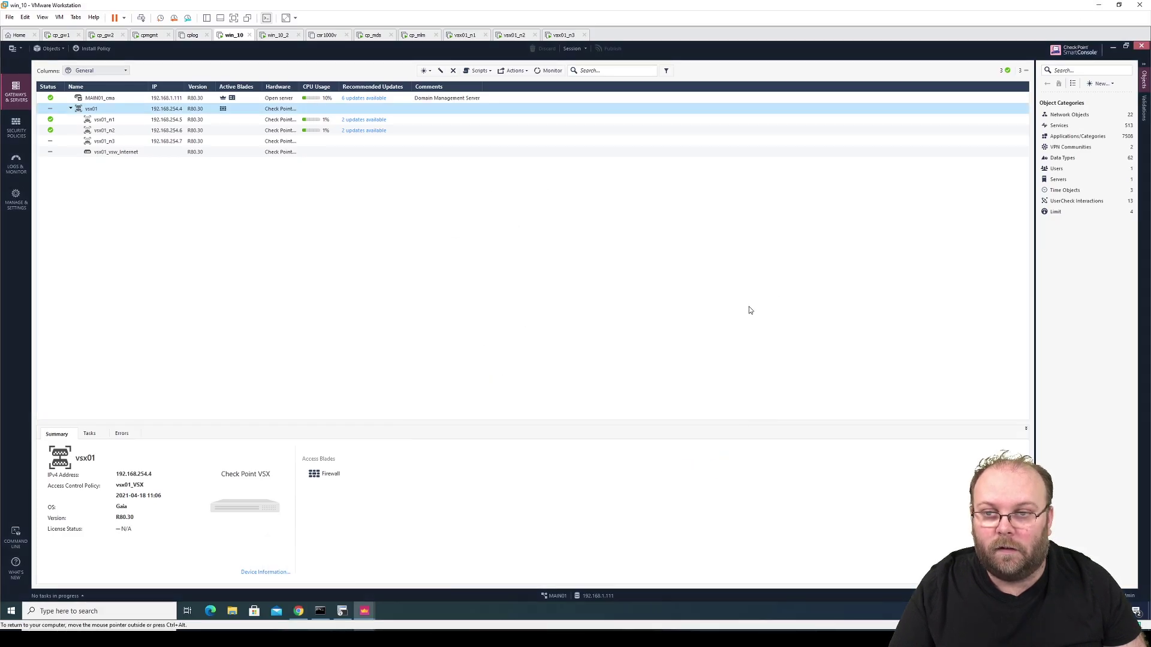
click(1141, 46)
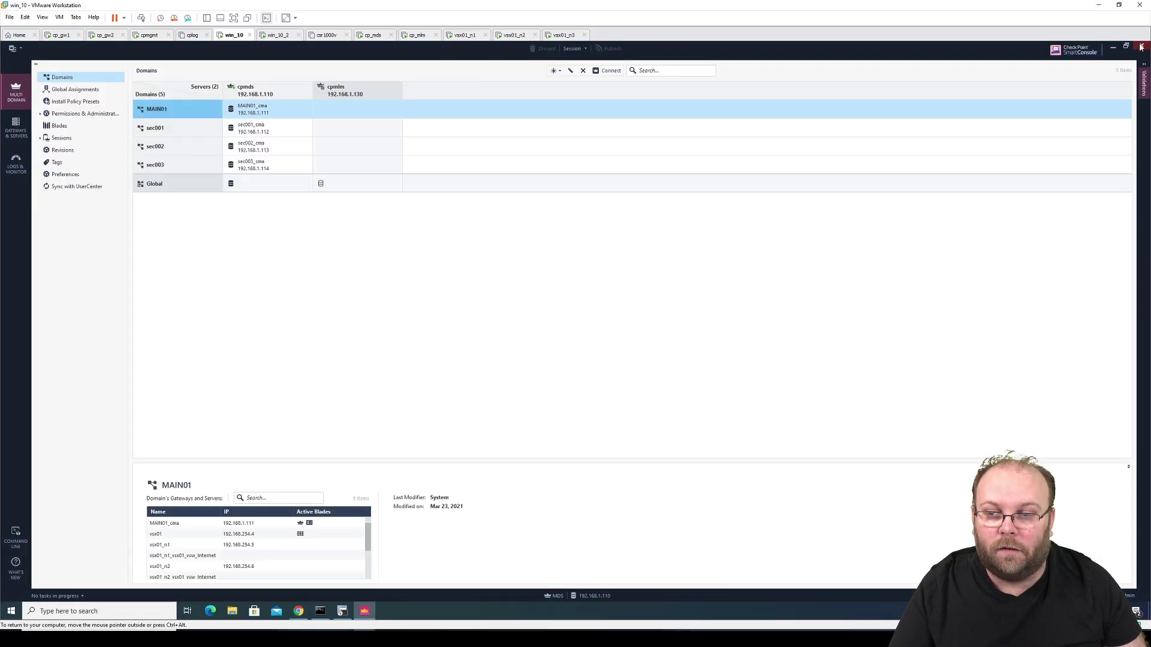
click(1140, 47)
click(346, 611)
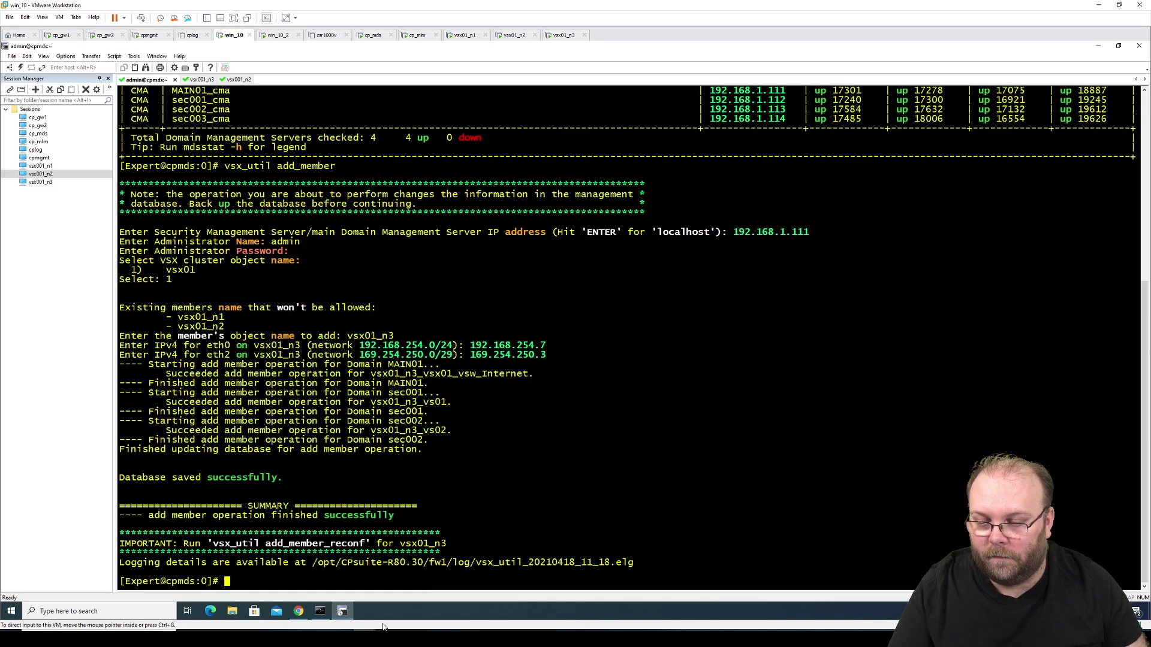
- Copy 'vsx_util add_member_reconf' from step 15 of the guide and bring it to the terminal
key(alt+Tab)
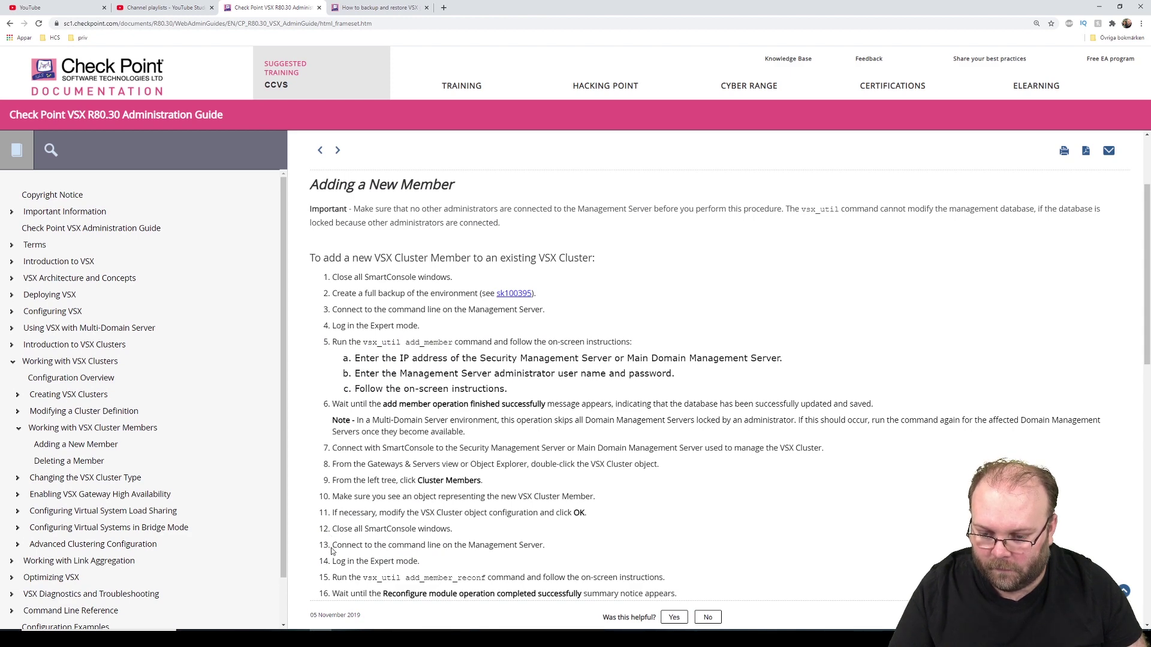
scroll(345, 556, down, 2)
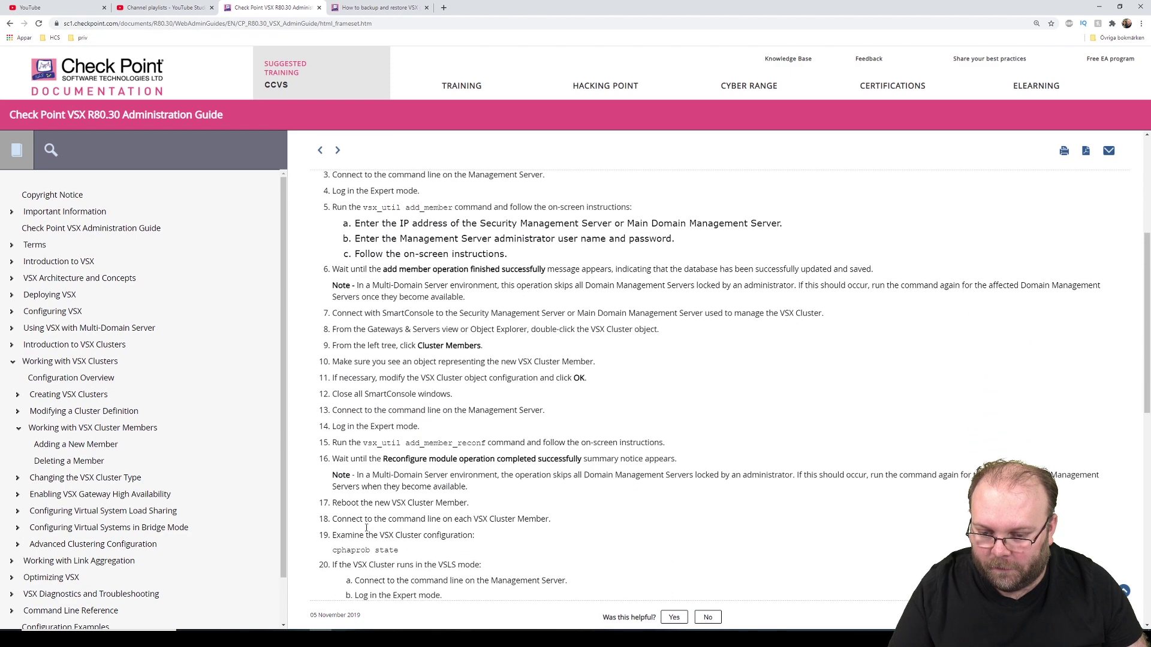
scroll(377, 454, down, 1)
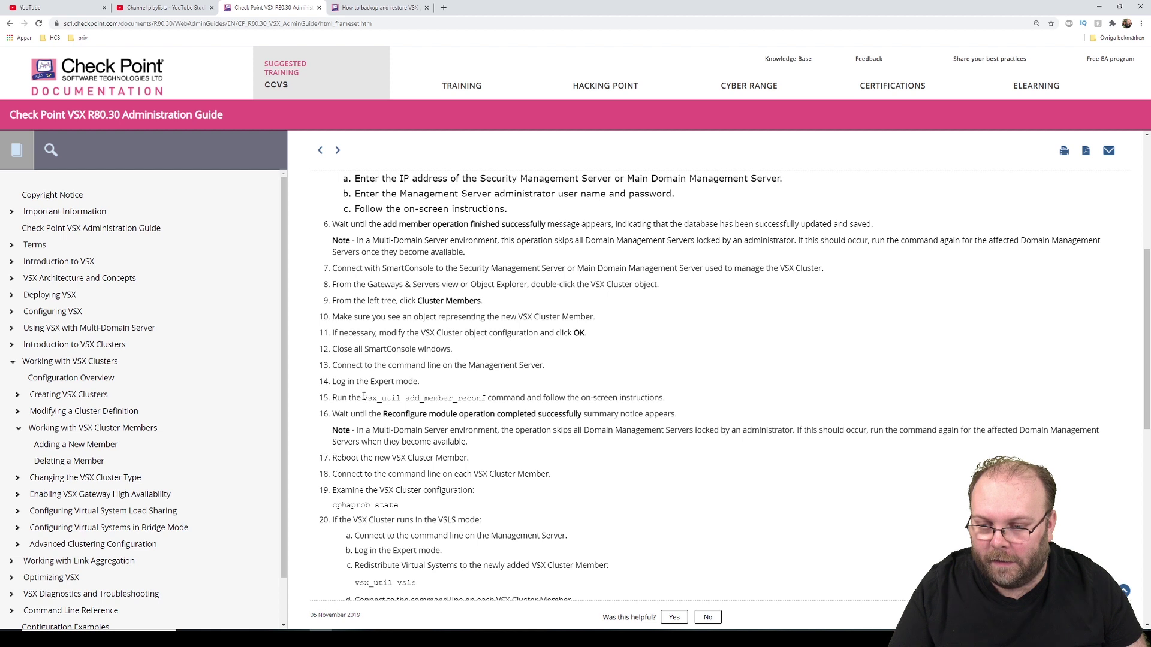
drag(364, 397, 487, 395)
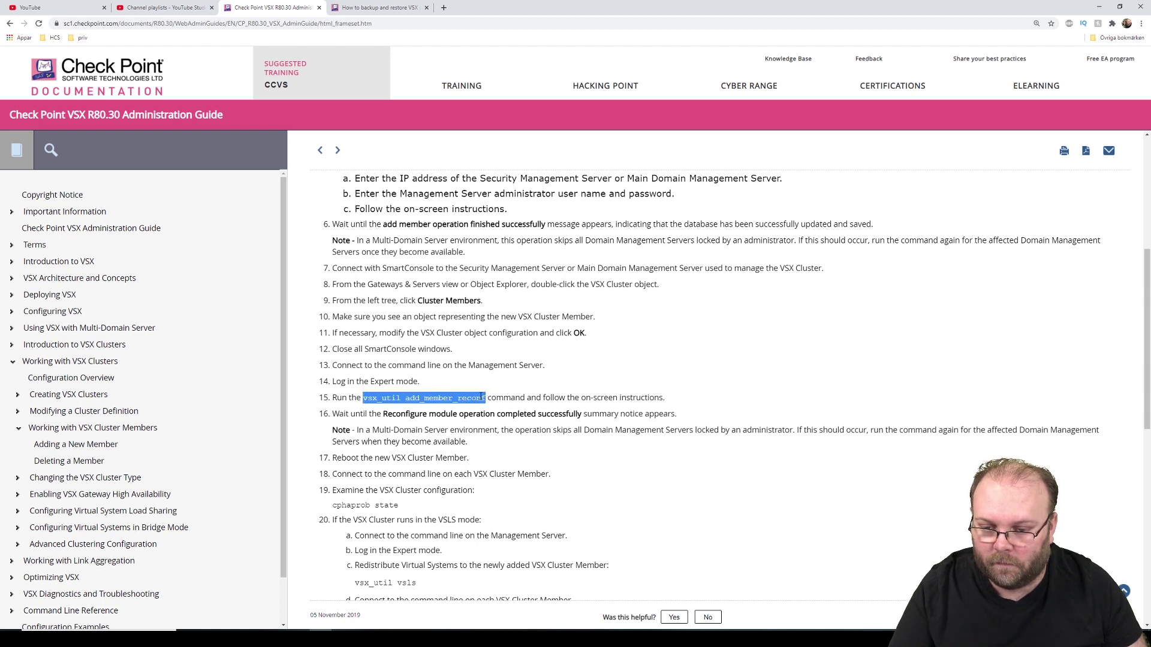
right_click(481, 396)
click(490, 400)
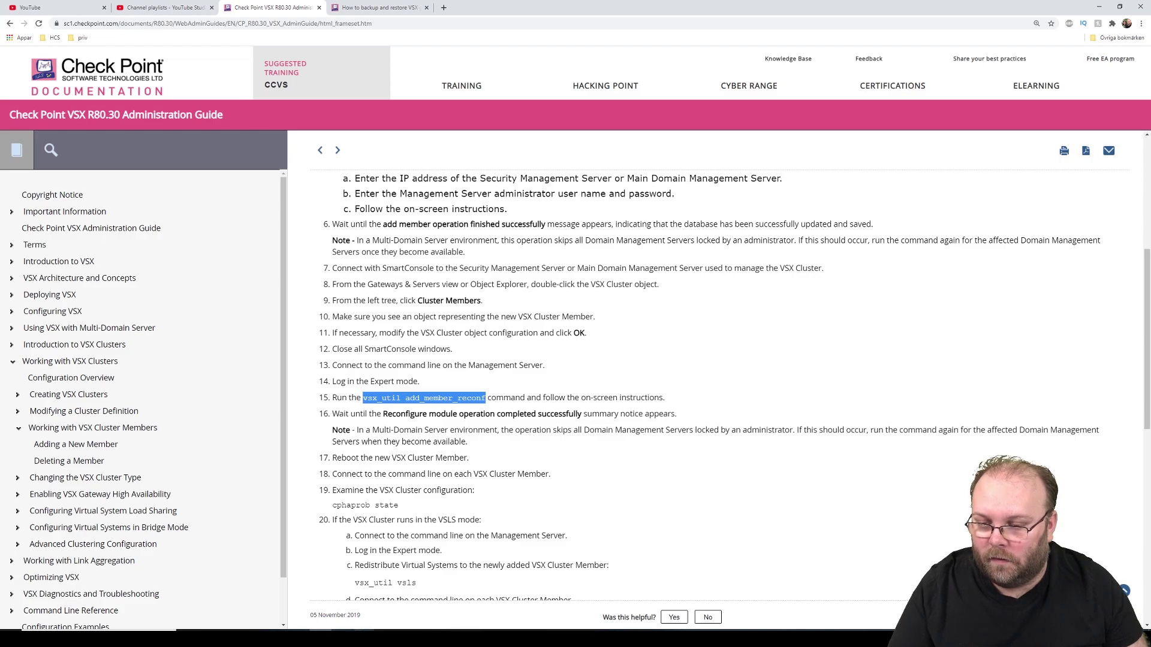
key(alt+Tab)
right_click(440, 502)
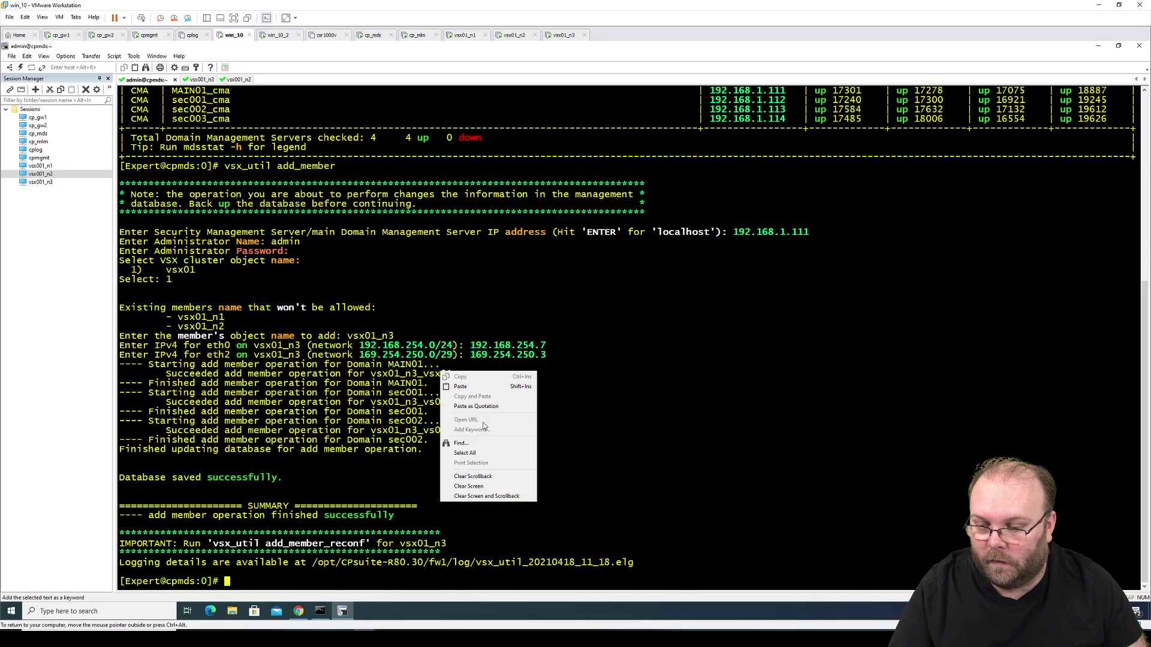
- Run vsx_util add_member_reconf against server 192.168.1.111, logging in as admin
click(484, 387)
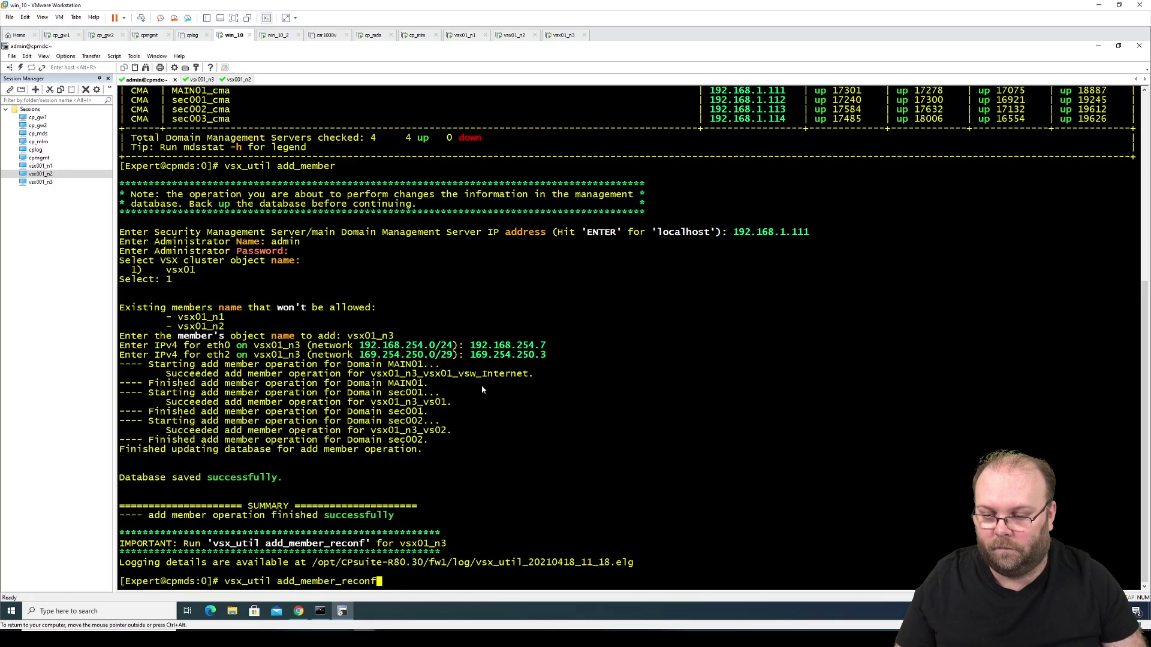
key(Return)
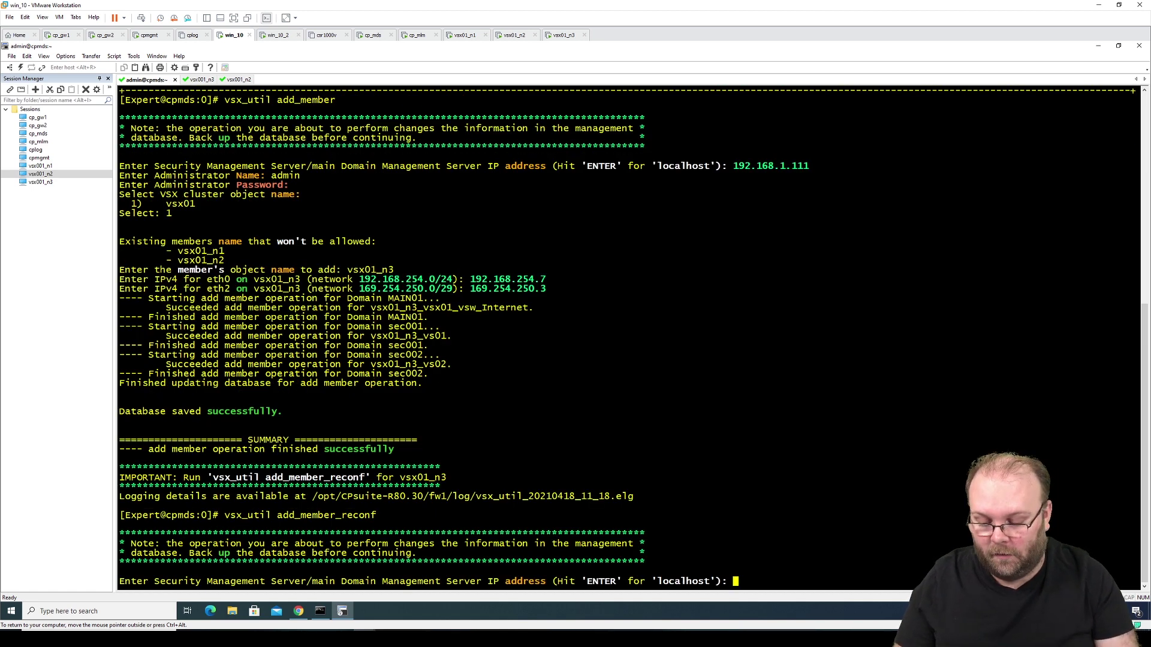
text(192.168)
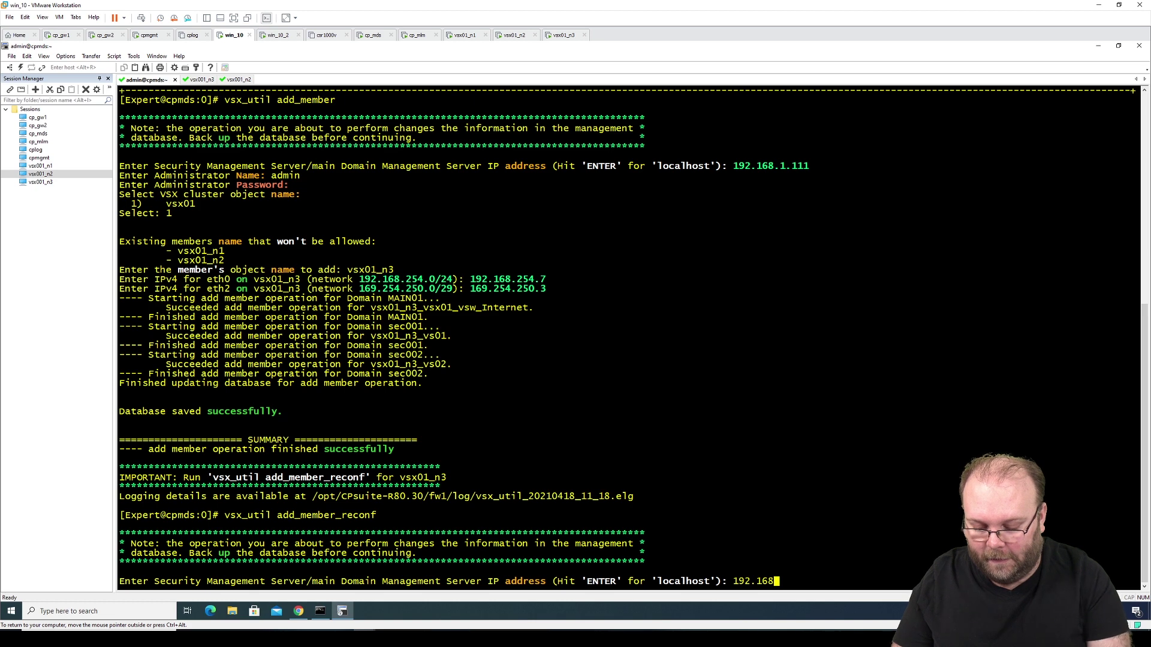
text(.1.111)
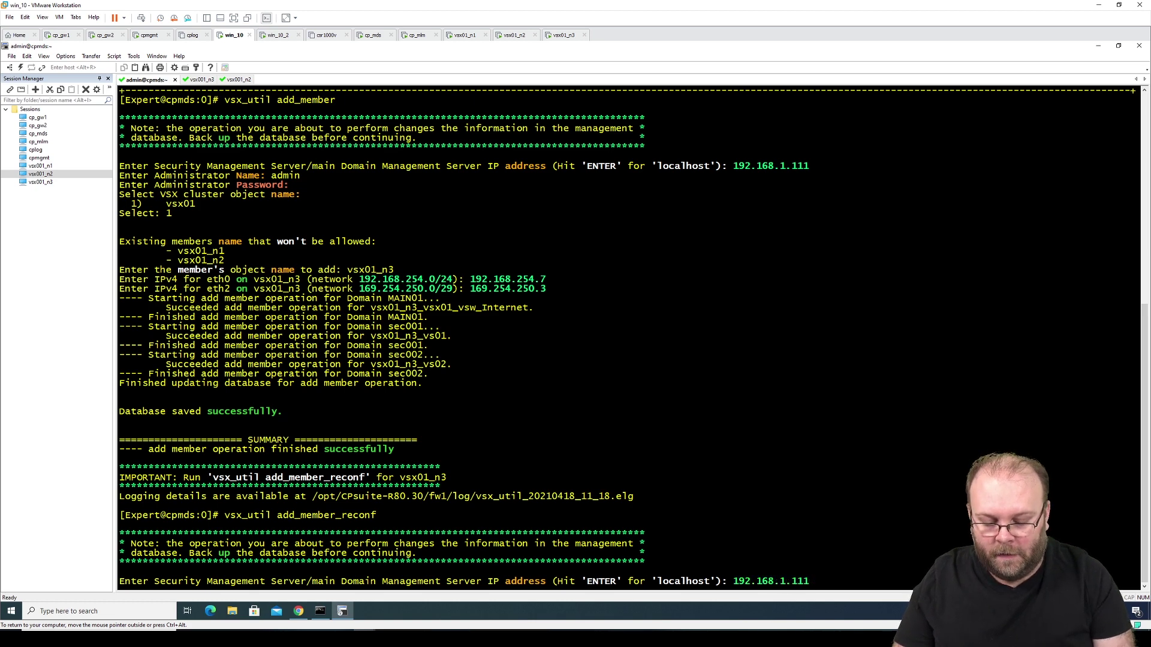
key(Return)
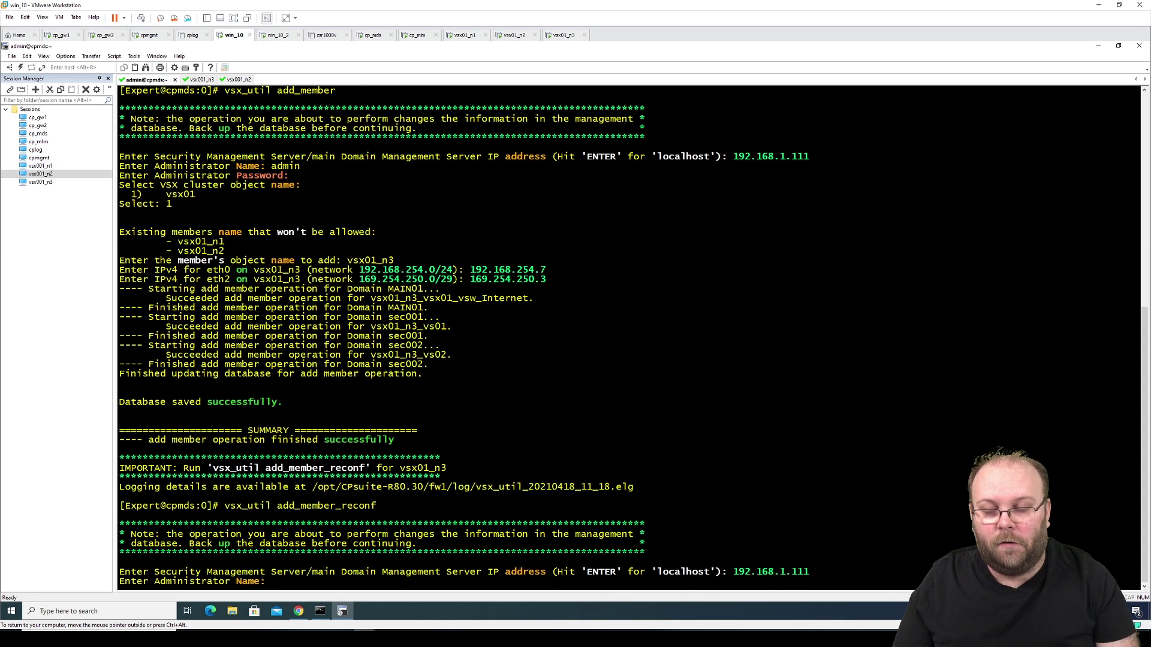
text(admin)
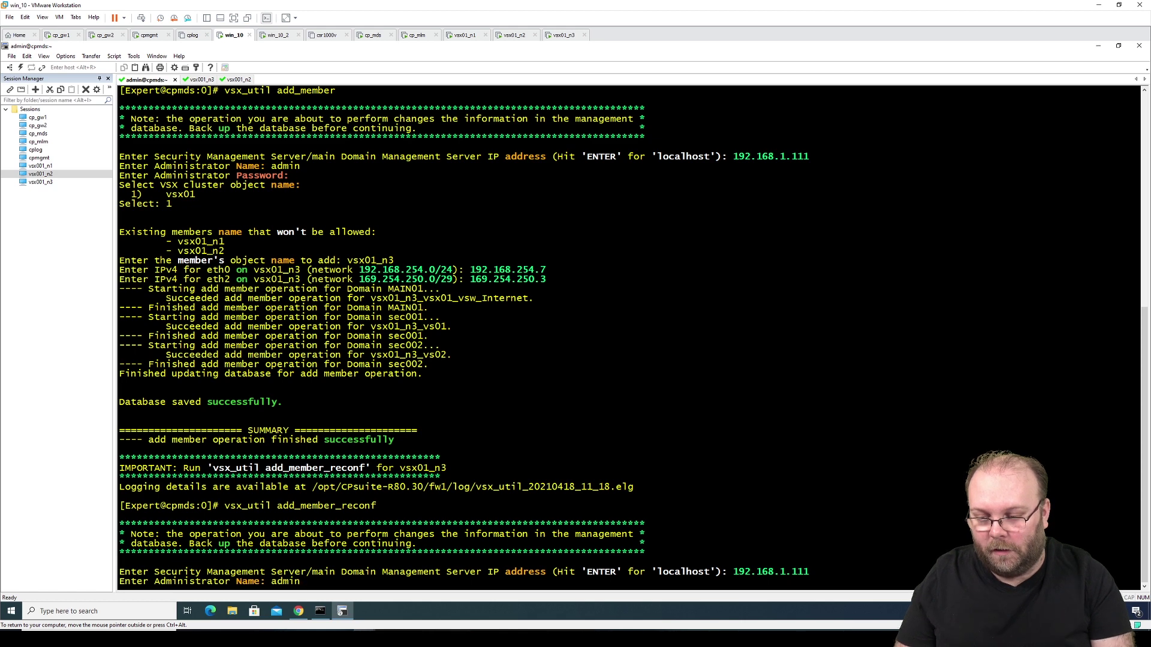
key(Return)
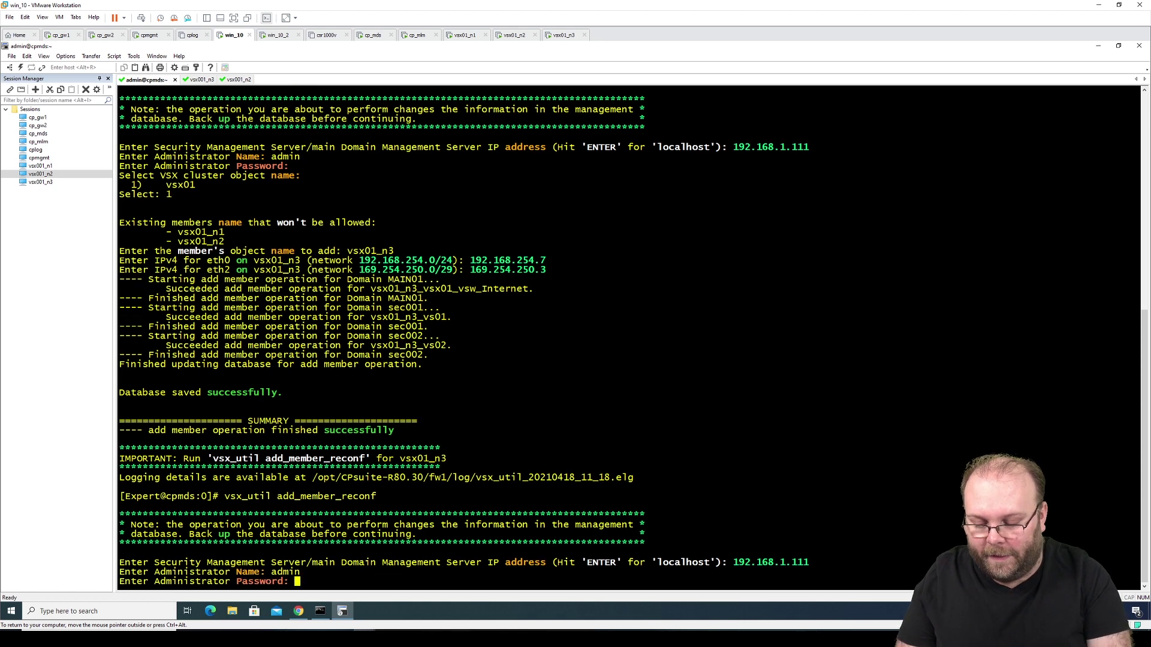
key(Return)
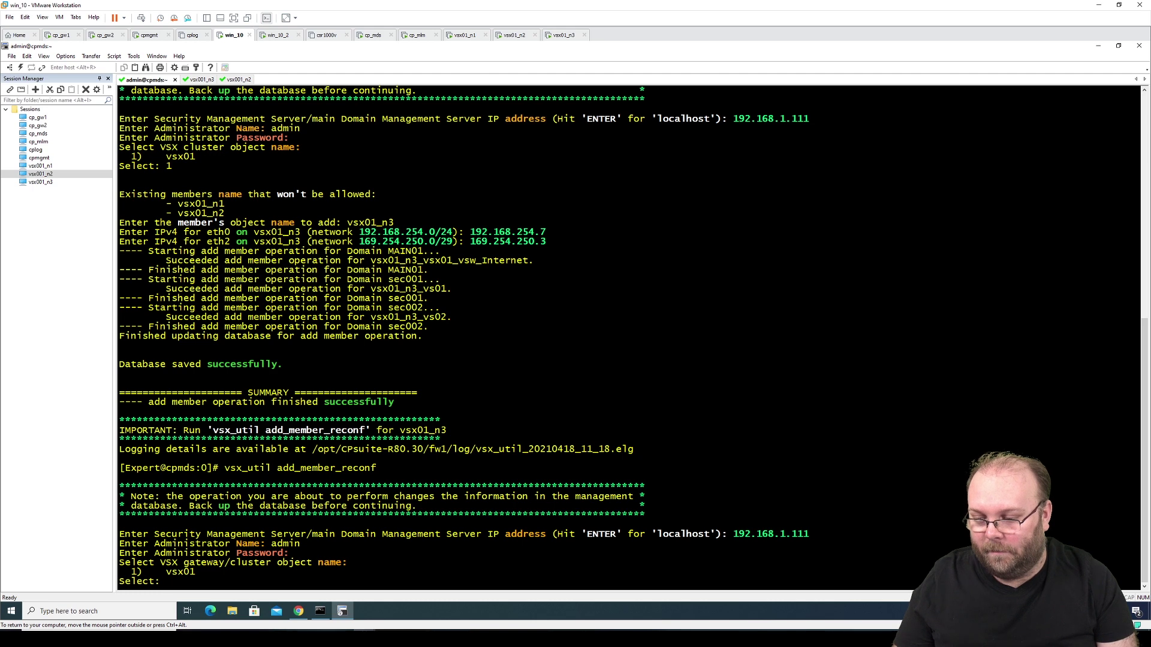
- Choose cluster vsx01 and member vsx01_n3, confirm with y, and enter the activation key twice
text(1)
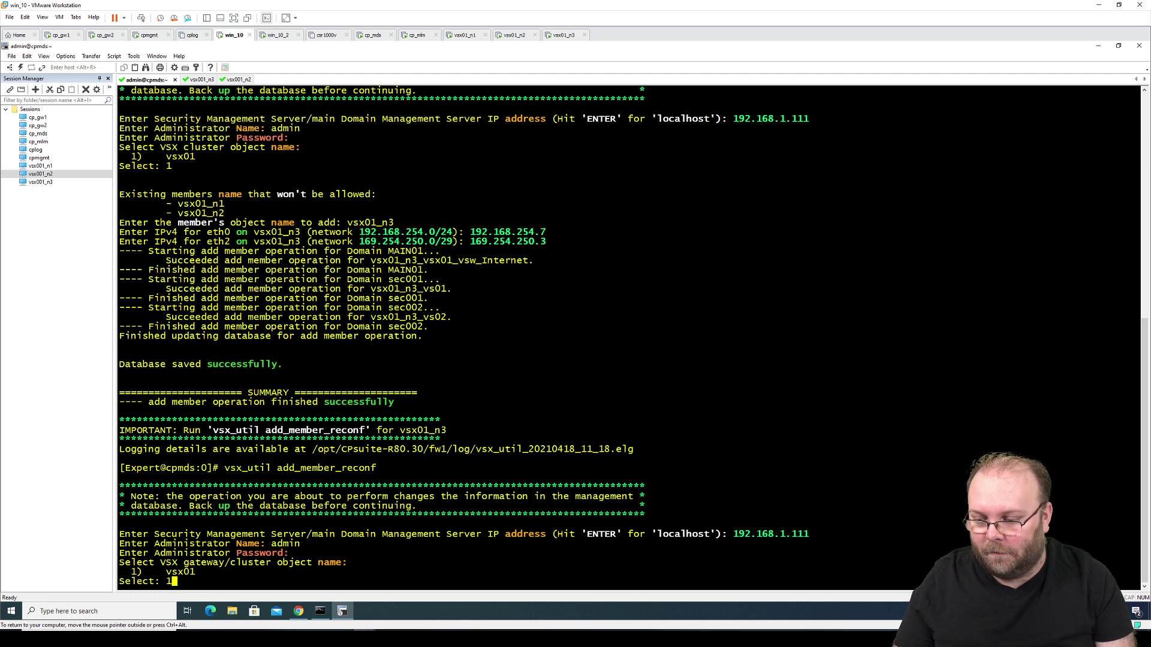
key(Return)
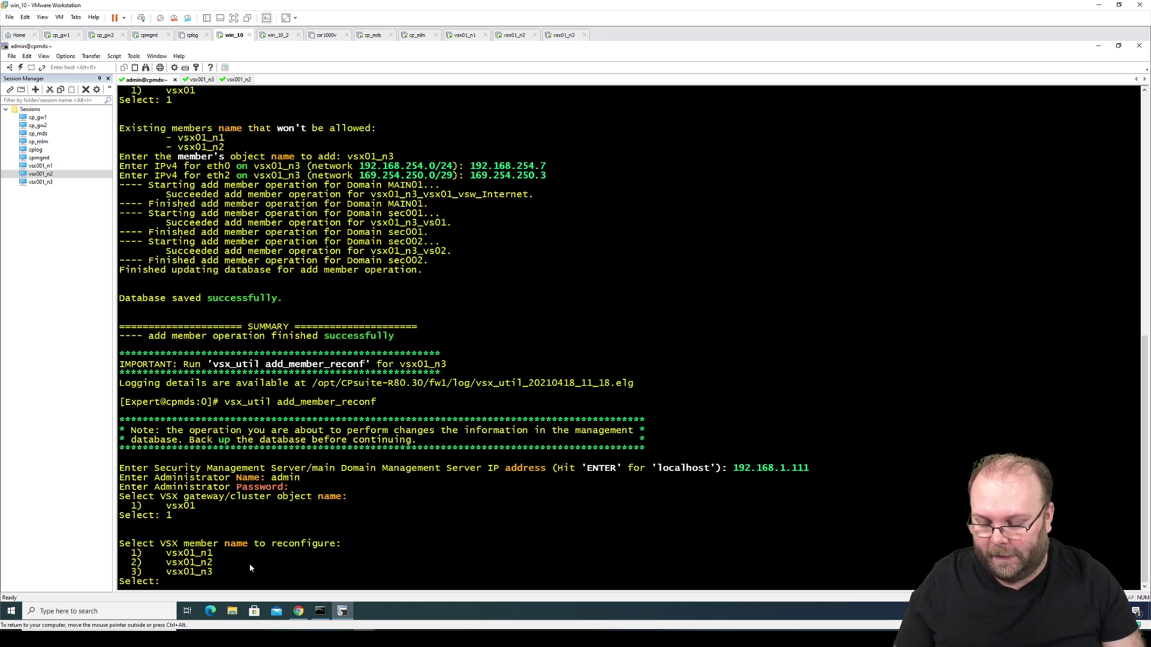
text(3)
key(Return)
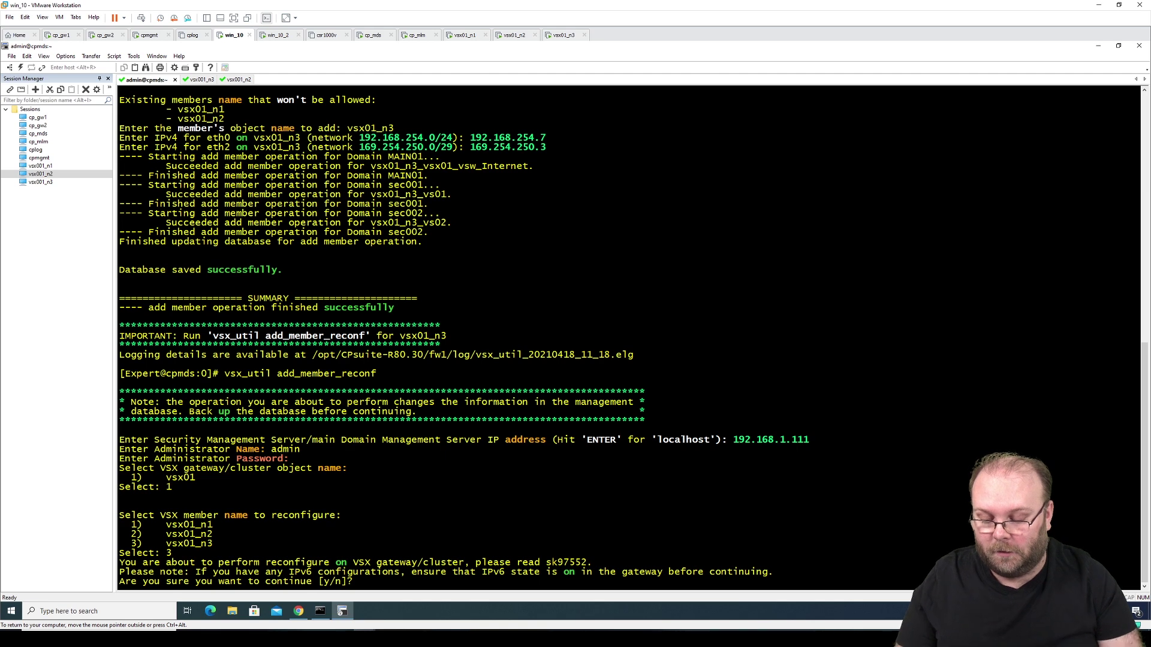
text(y)
key(Return)
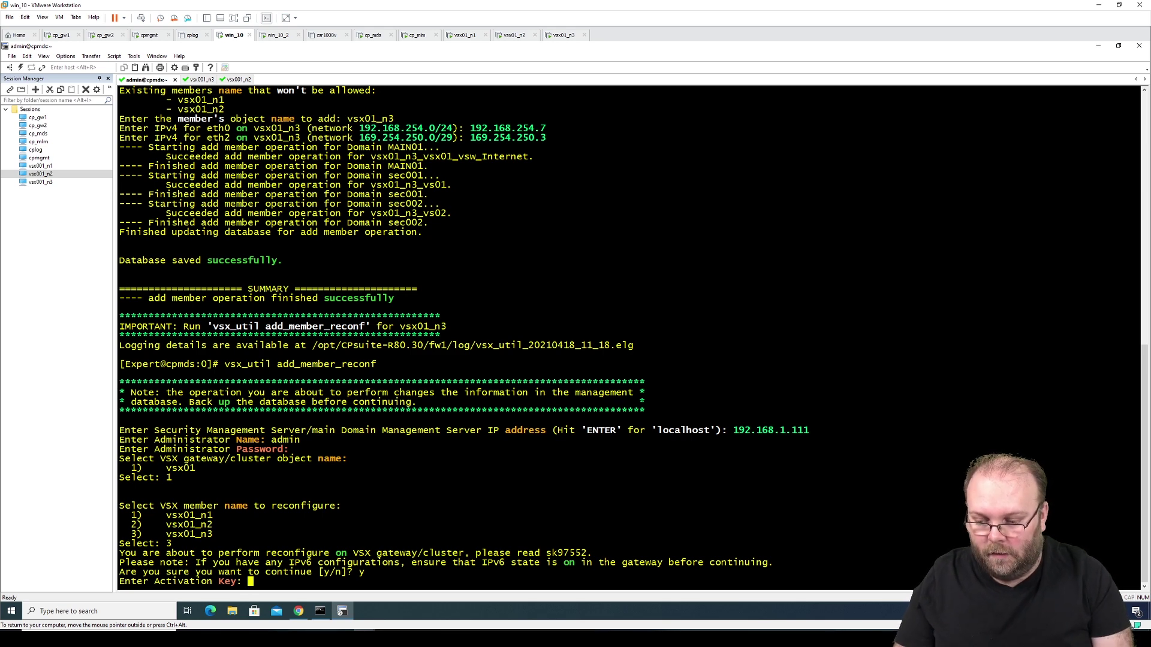
key(Return)
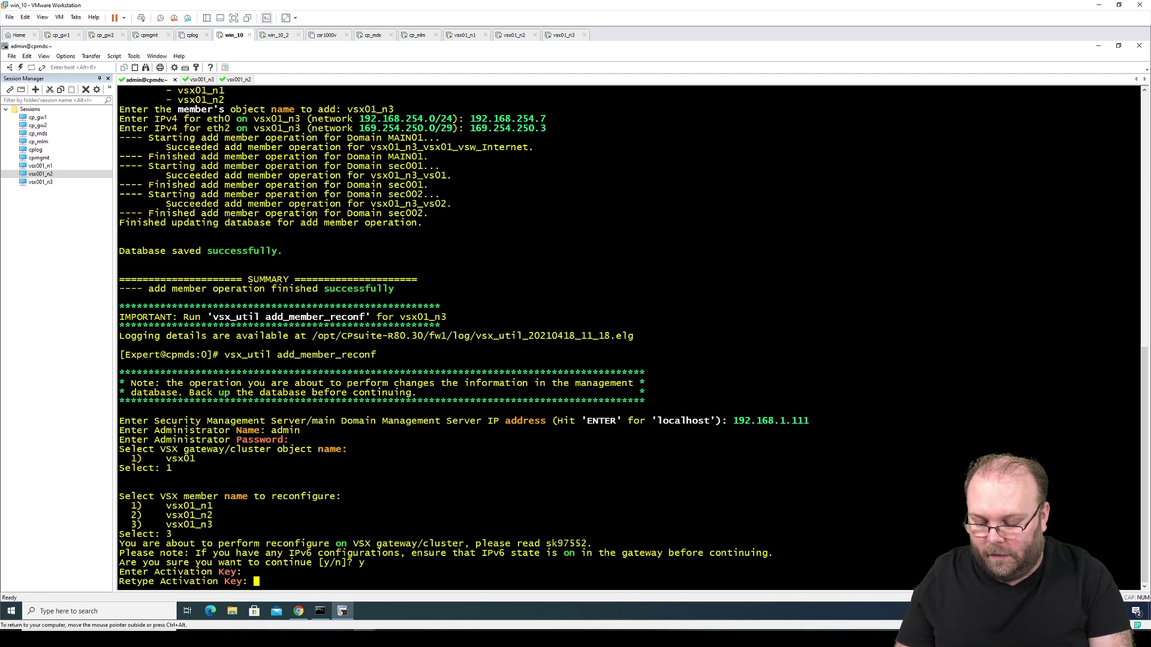
key(Return)
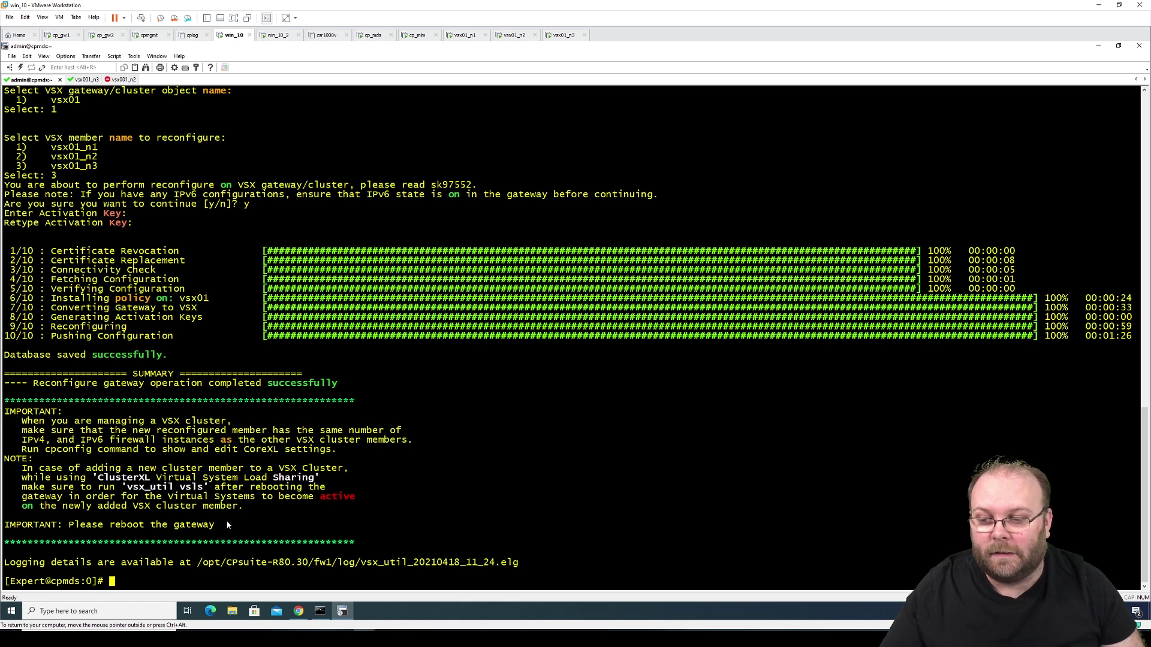
drag(216, 525, 69, 526)
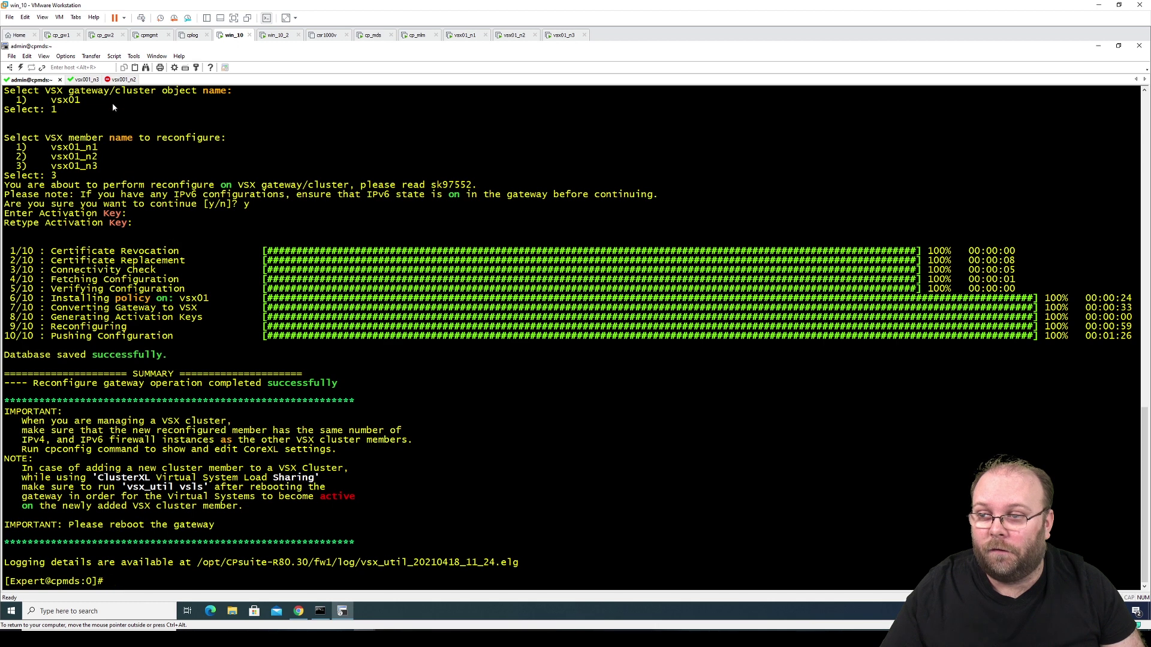
- Reconnect the vsx01_n2 session, log in as admin, and enter expert mode
click(117, 79)
right_click(120, 82)
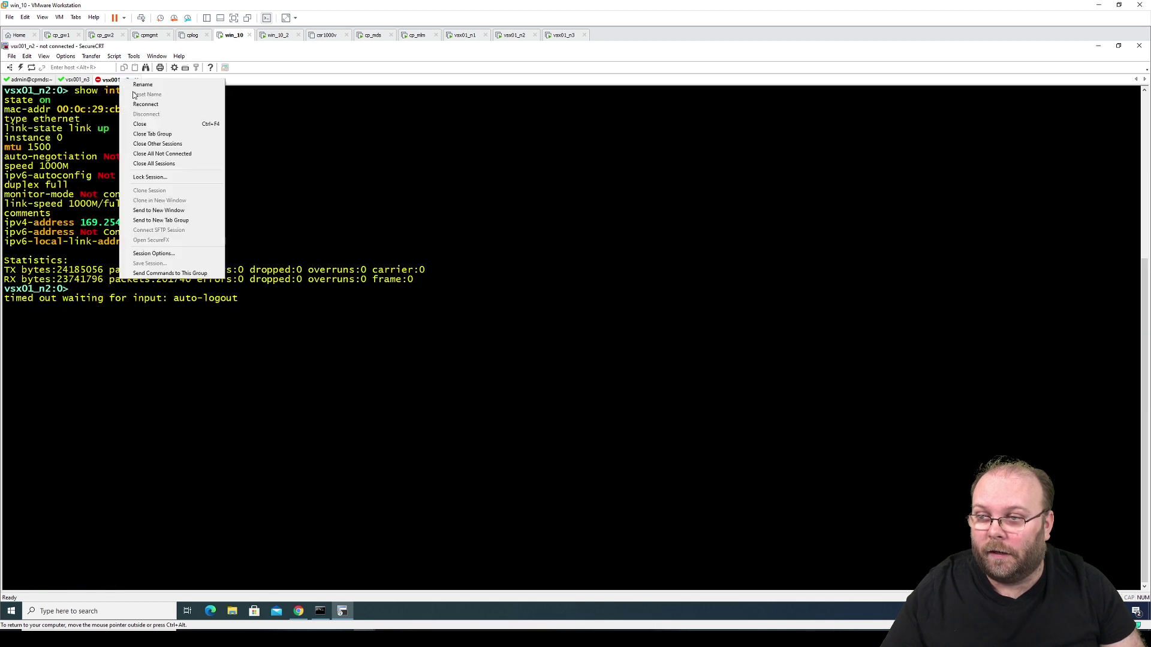
click(174, 98)
text(admin)
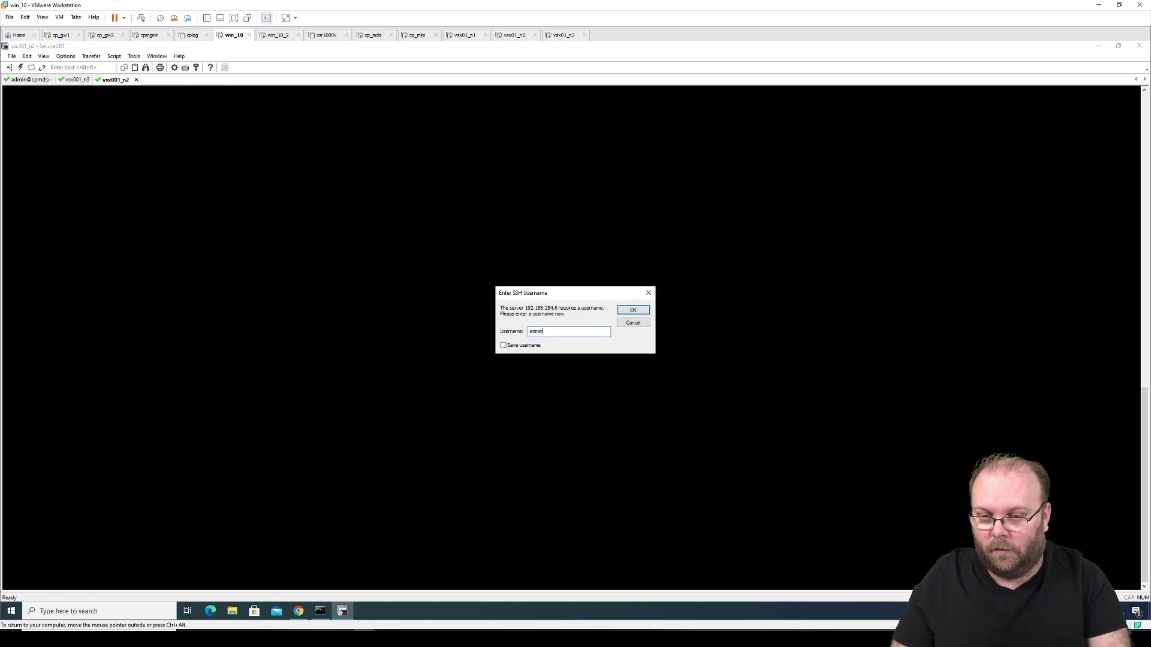
key(Return)
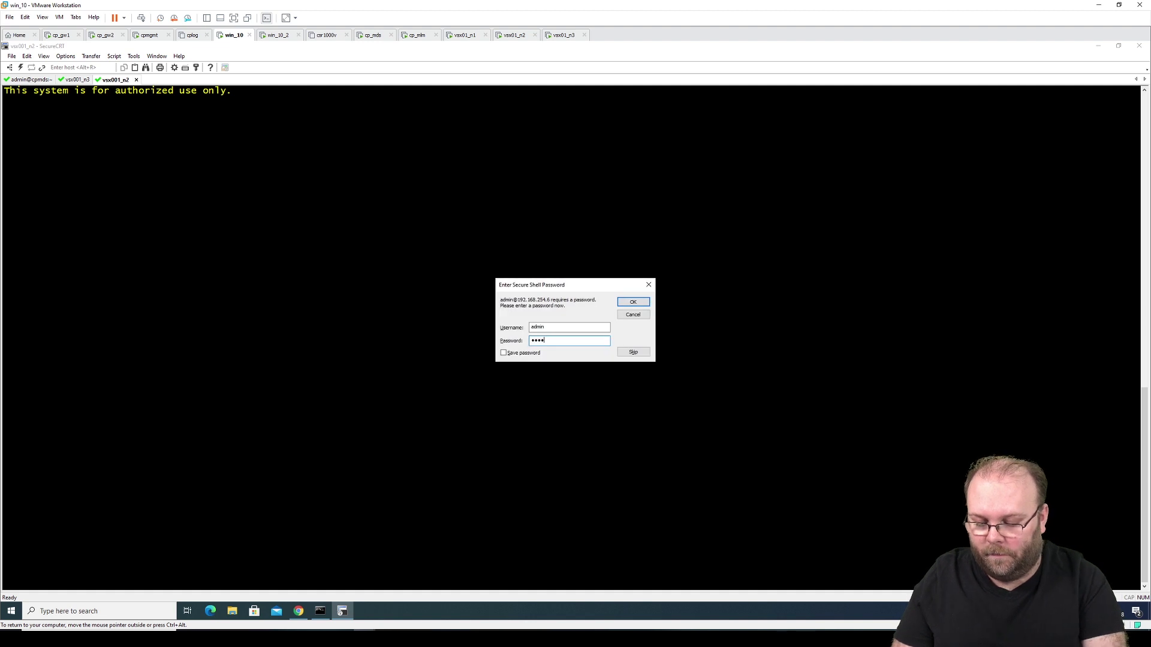
key(Return)
text(expert)
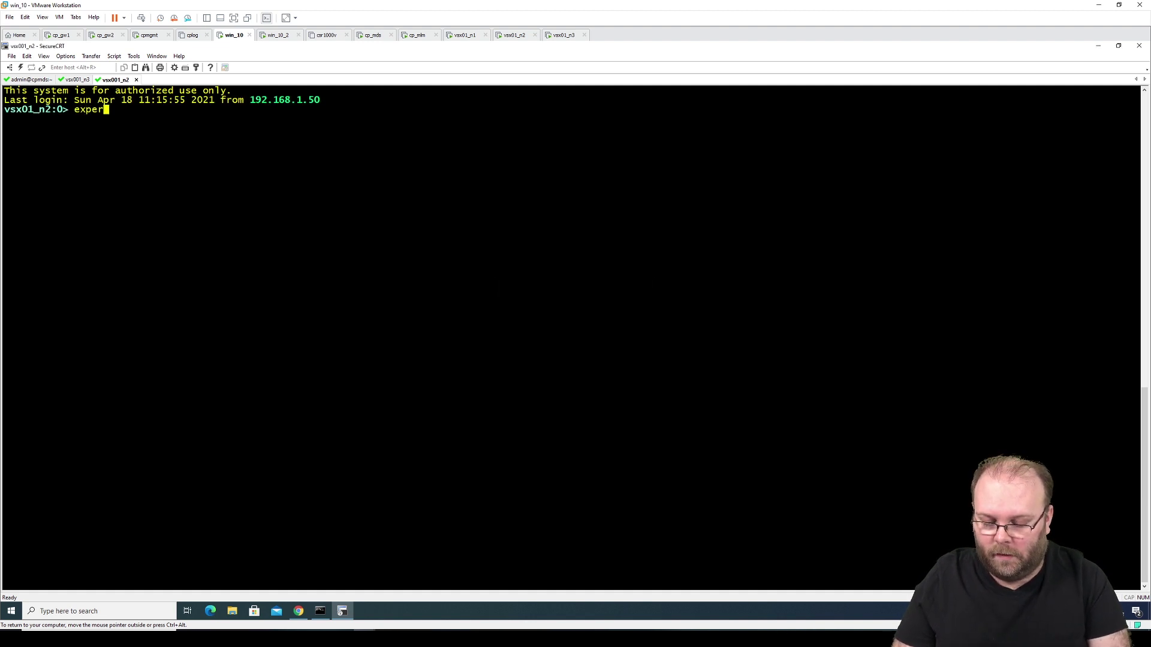
key(Return)
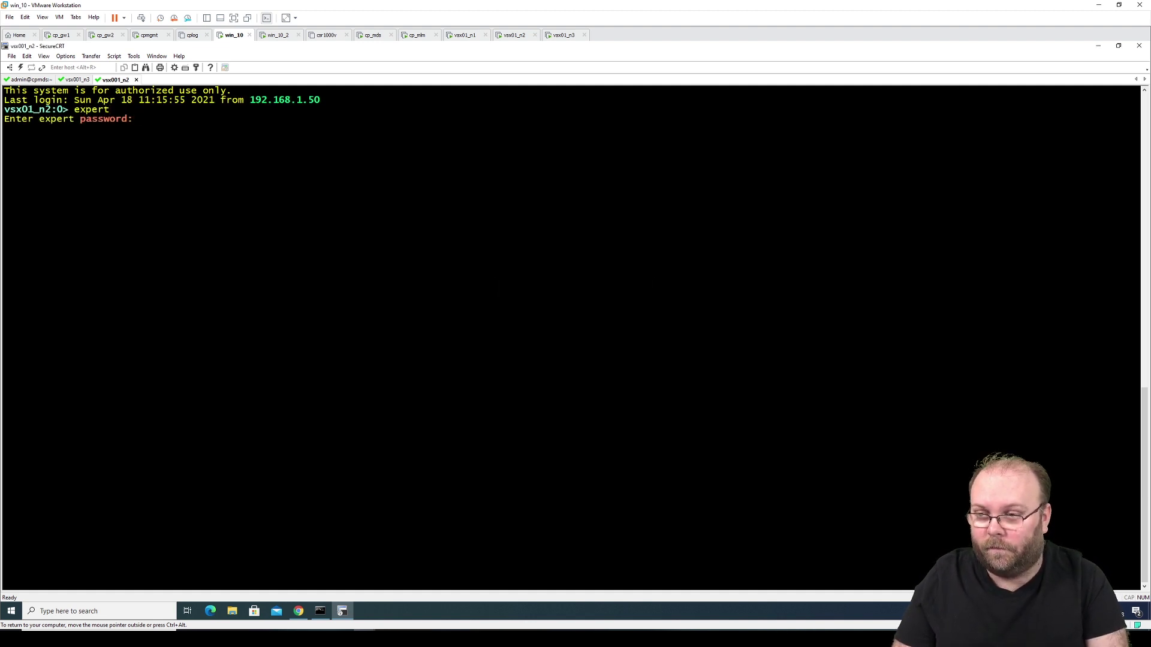
key(Return)
key(Return)
key(Return)
- Run cphaprob stat and mark the table listing vsx01_n3 as STANDBY/BACKUP
key(Return)
text(cphaprob stat)
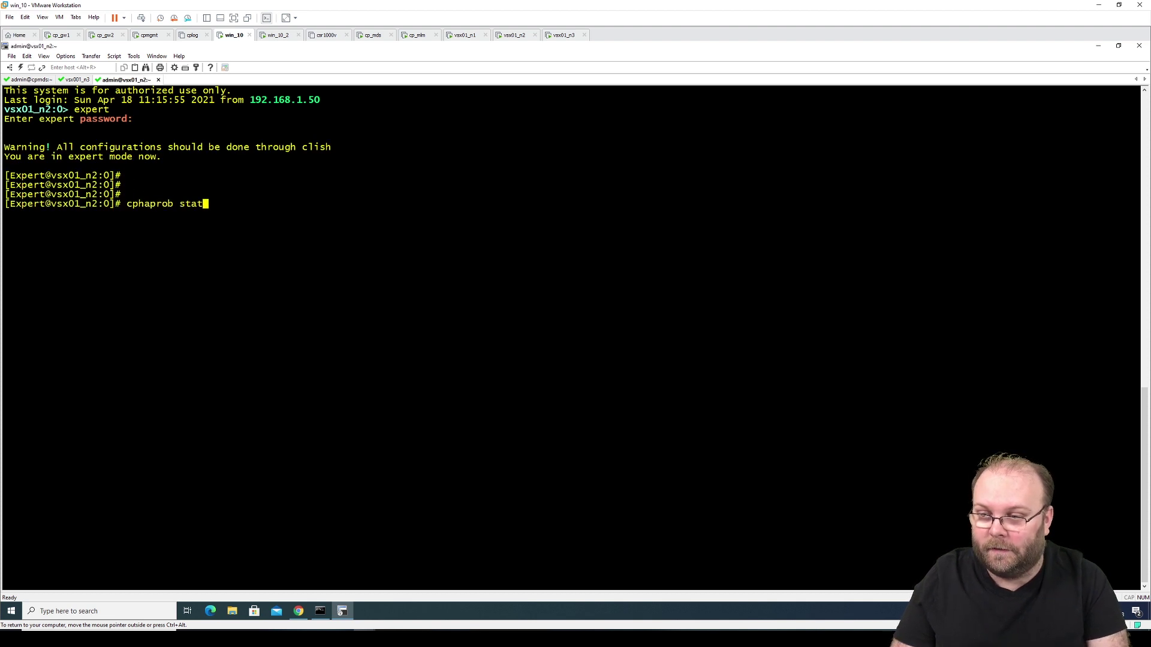
key(Return)
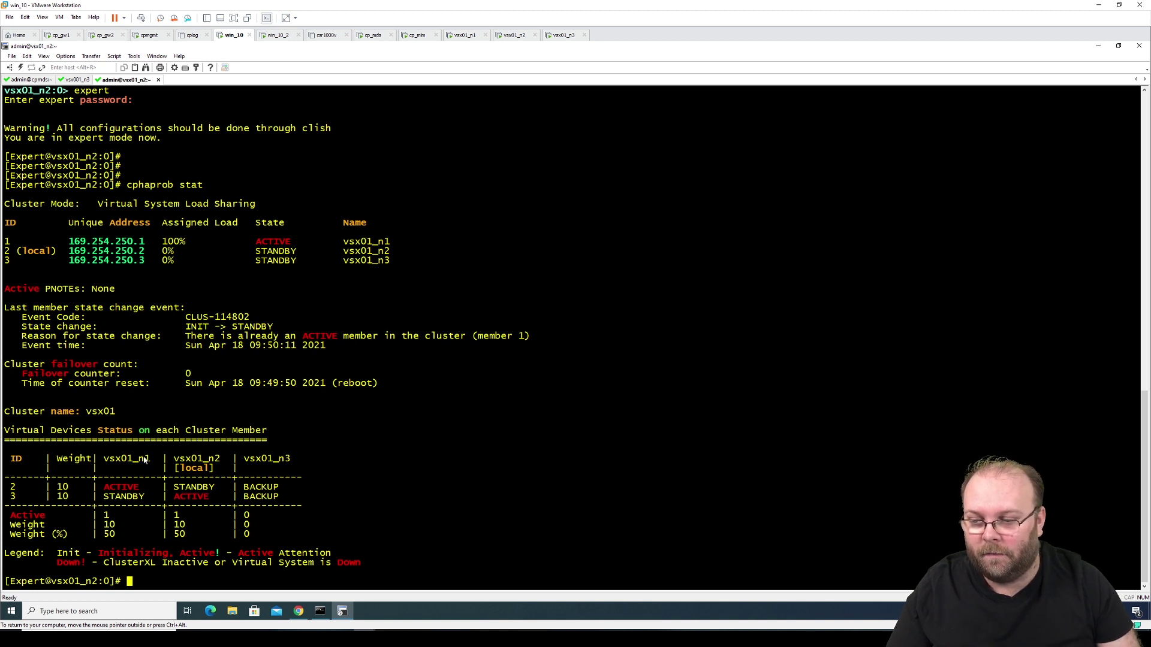
drag(250, 537, 6, 413)
click(197, 476)
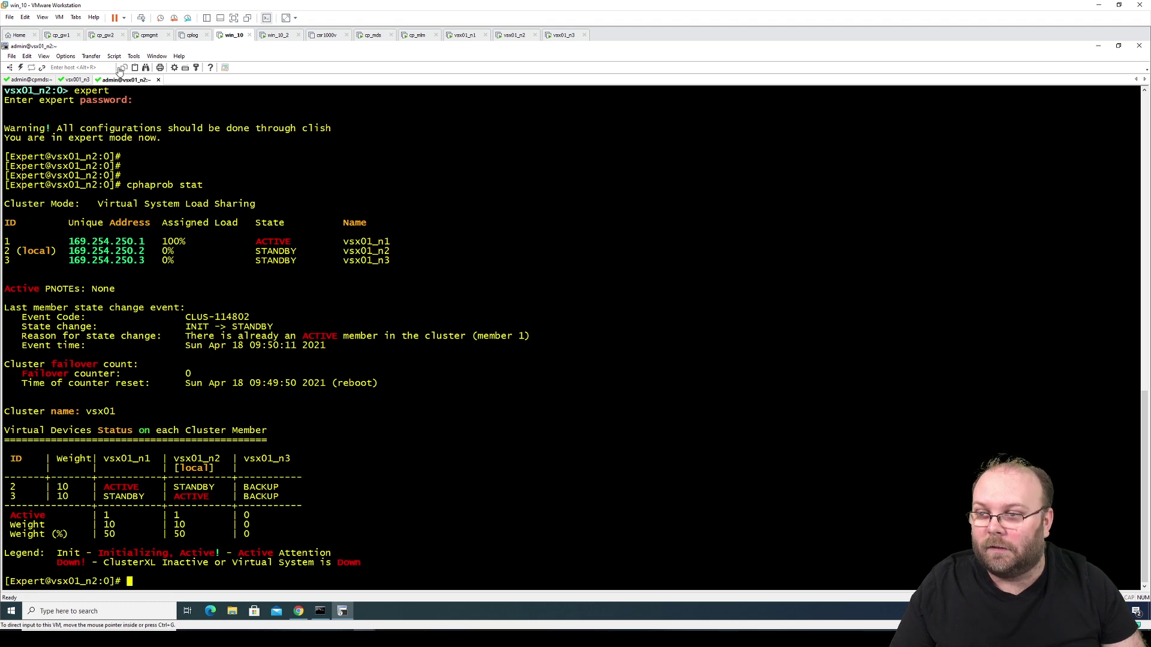
- Highlight the cpmds output's 'reboot the gateway' and 'vsx_util vsls' notes, then move to vsx01_n3
click(31, 80)
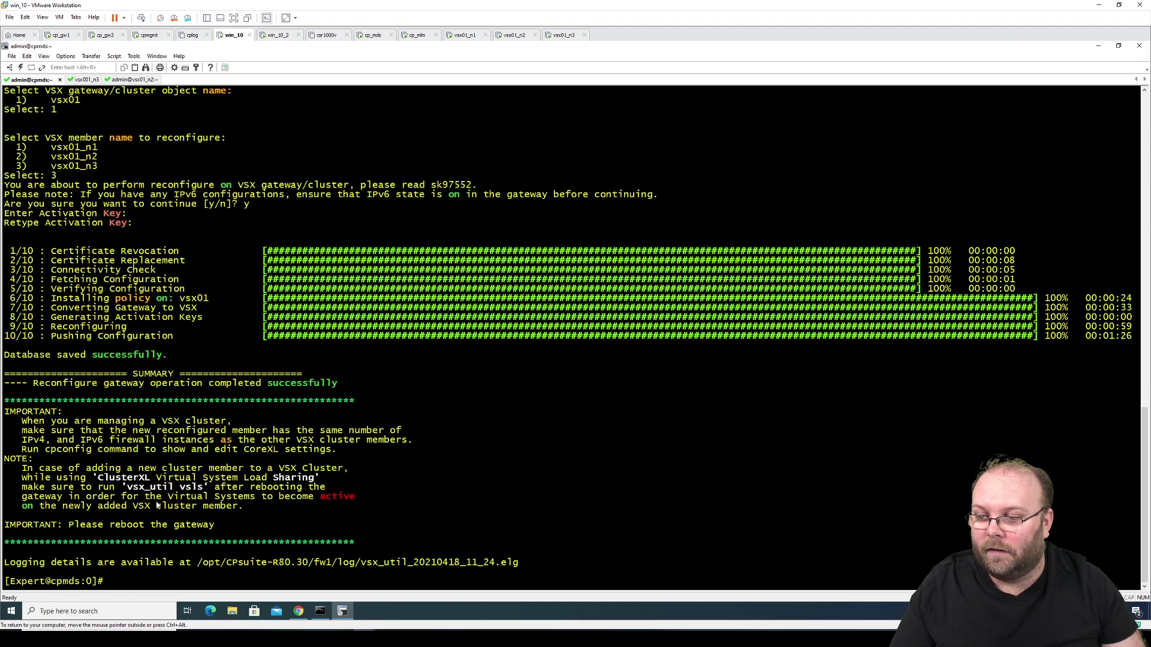
drag(217, 524, 75, 527)
click(210, 460)
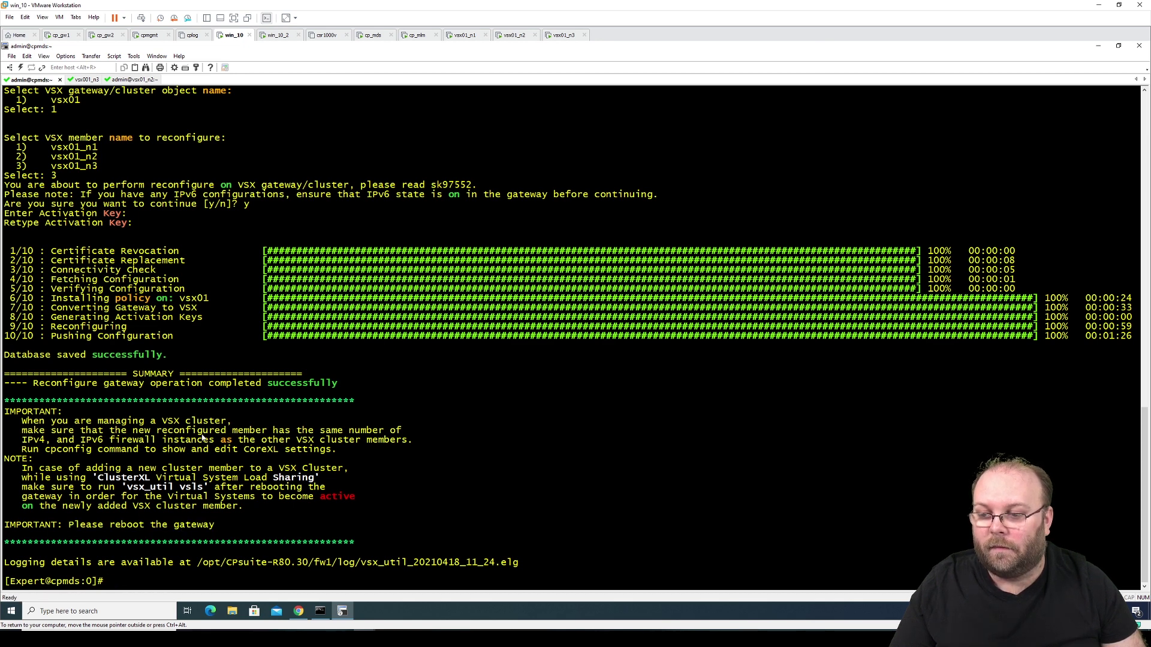
drag(188, 488, 129, 488)
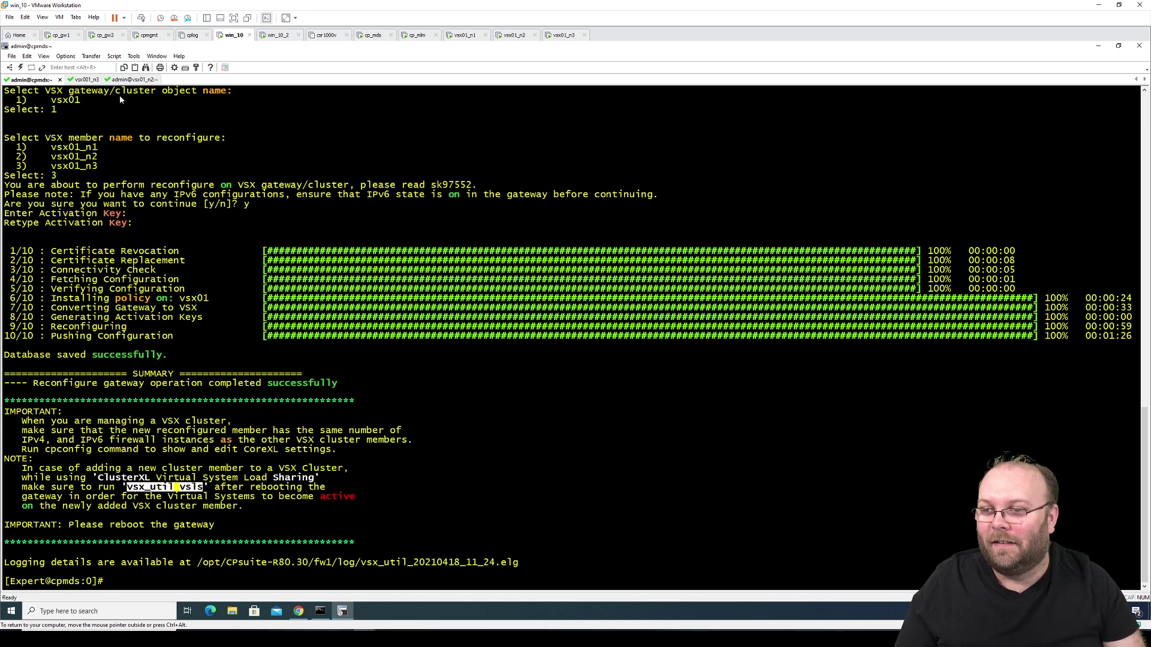
click(86, 79)
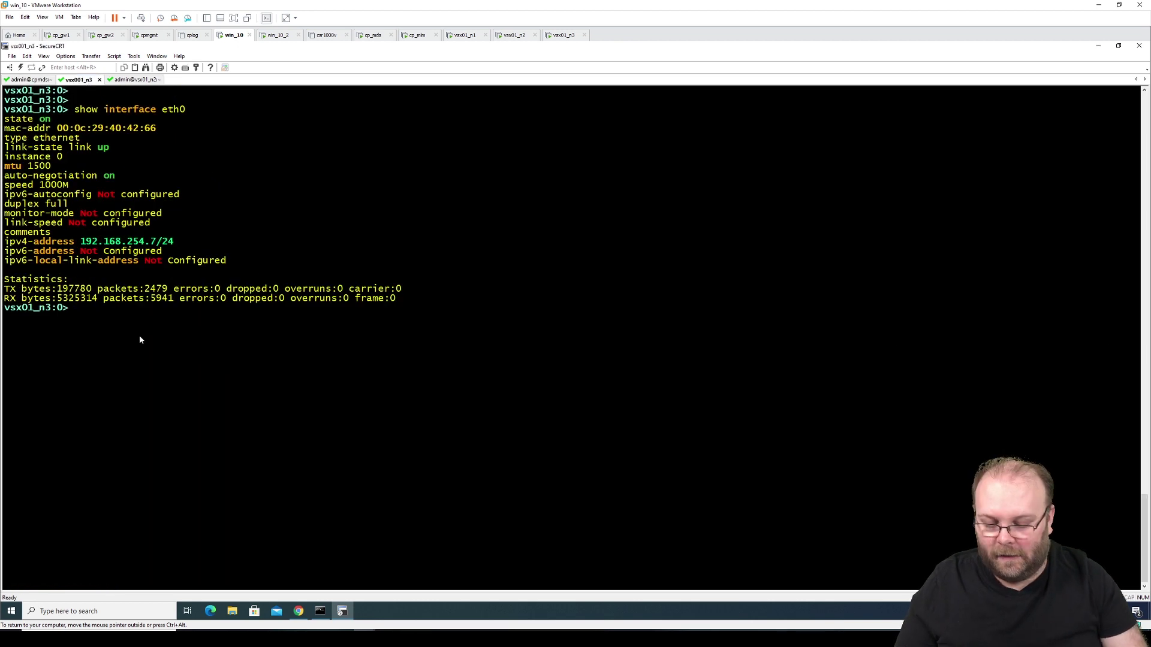
- Reconnect the vsx01_n3 session, reboot it confirming with y, and watch its VMware console
right_click(83, 80)
click(114, 115)
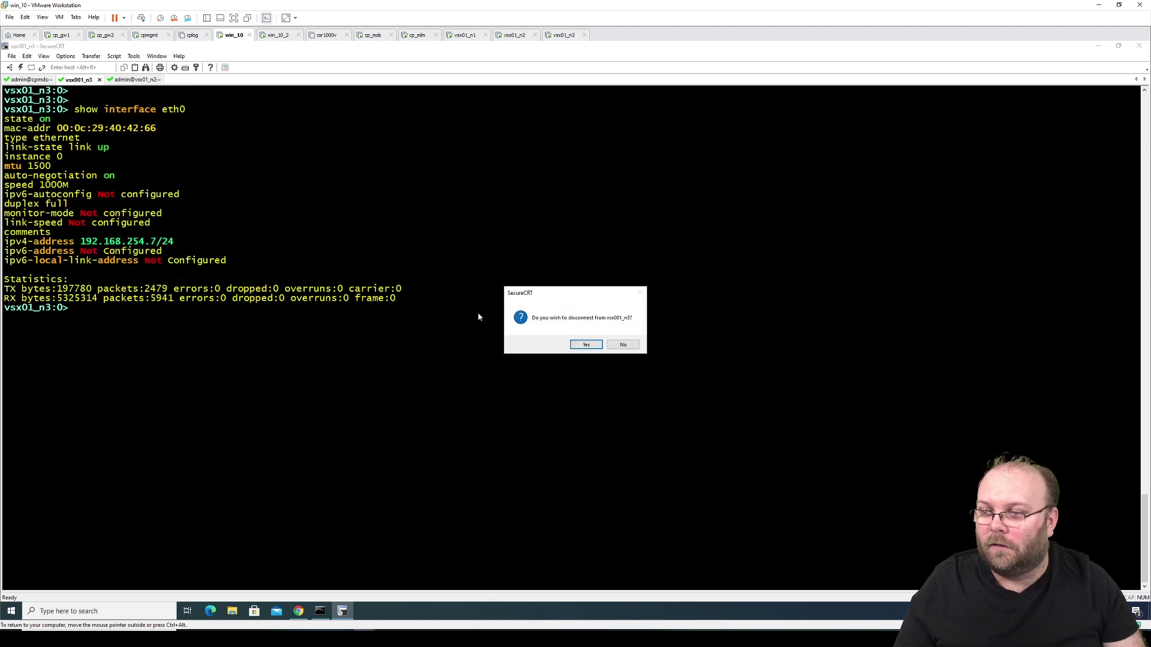
click(586, 344)
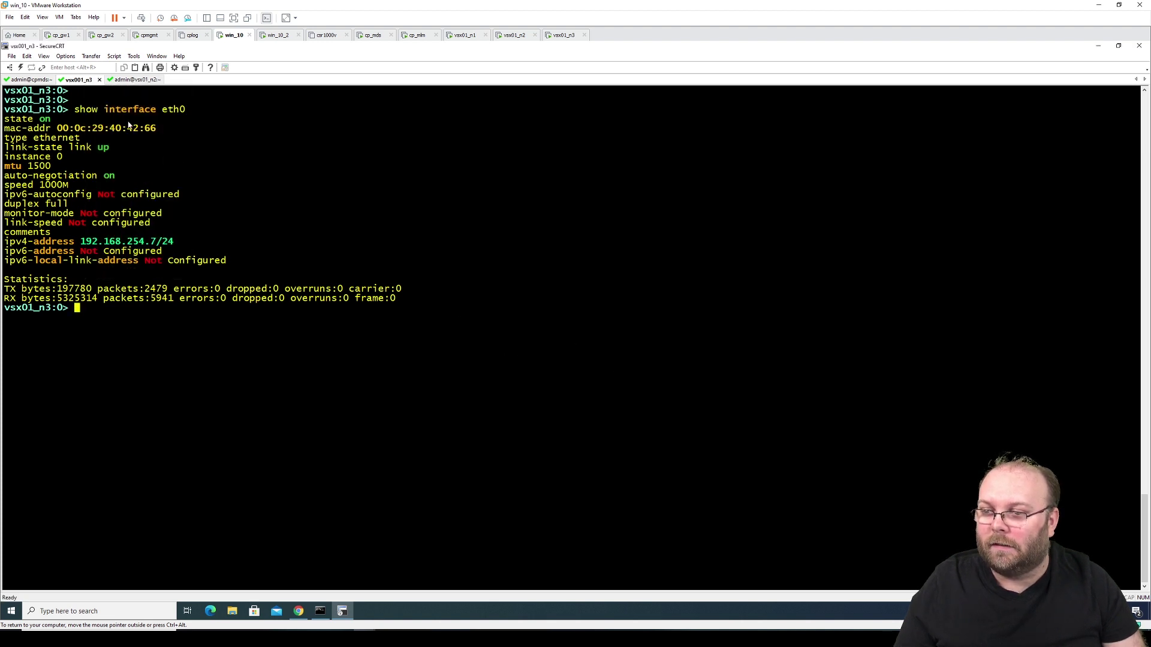
key(Return)
key(Return)
key(Return)
key(Return)
key(Return)
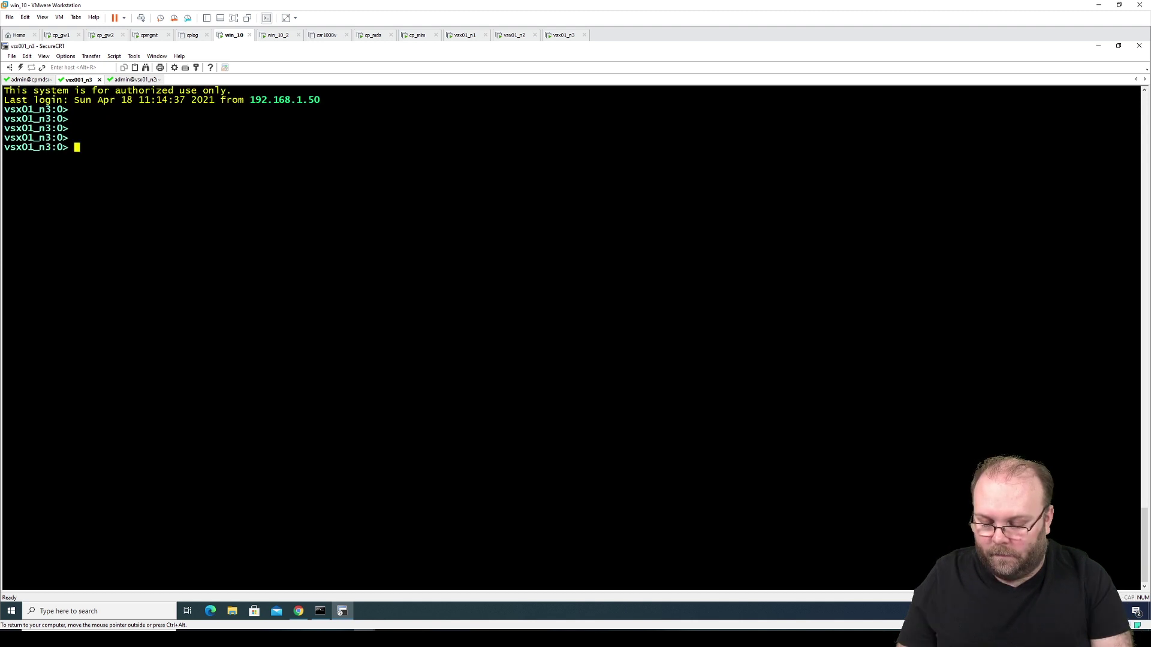
text(rebo)
key(Tab)
key(Return)
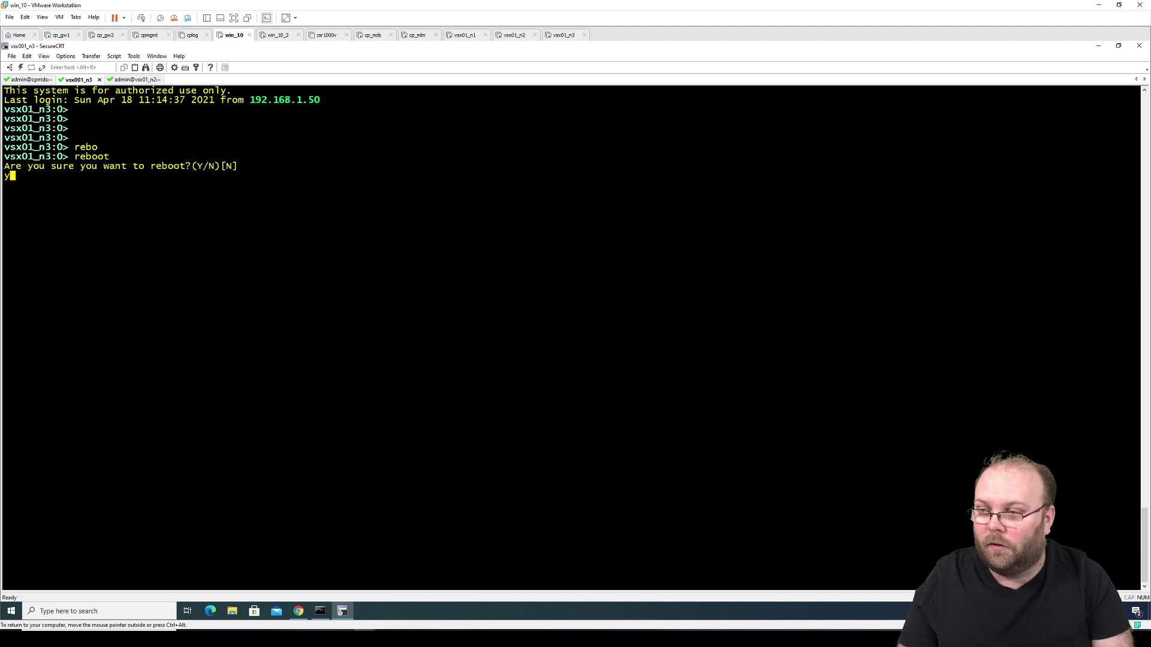
text(y)
key(Return)
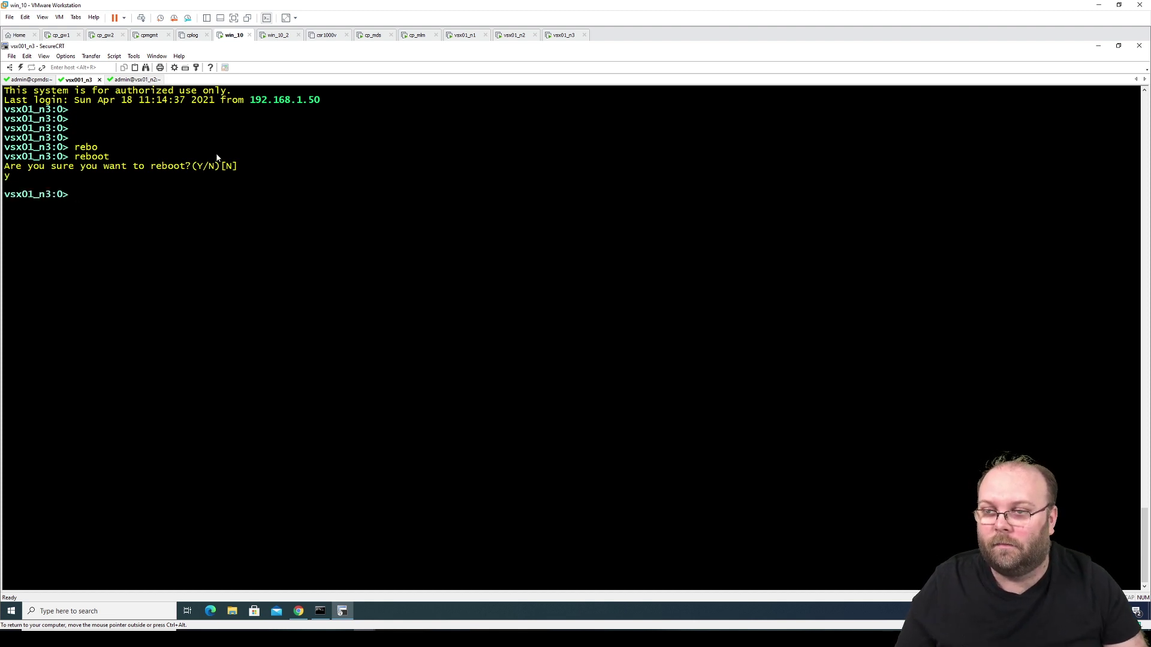
click(562, 35)
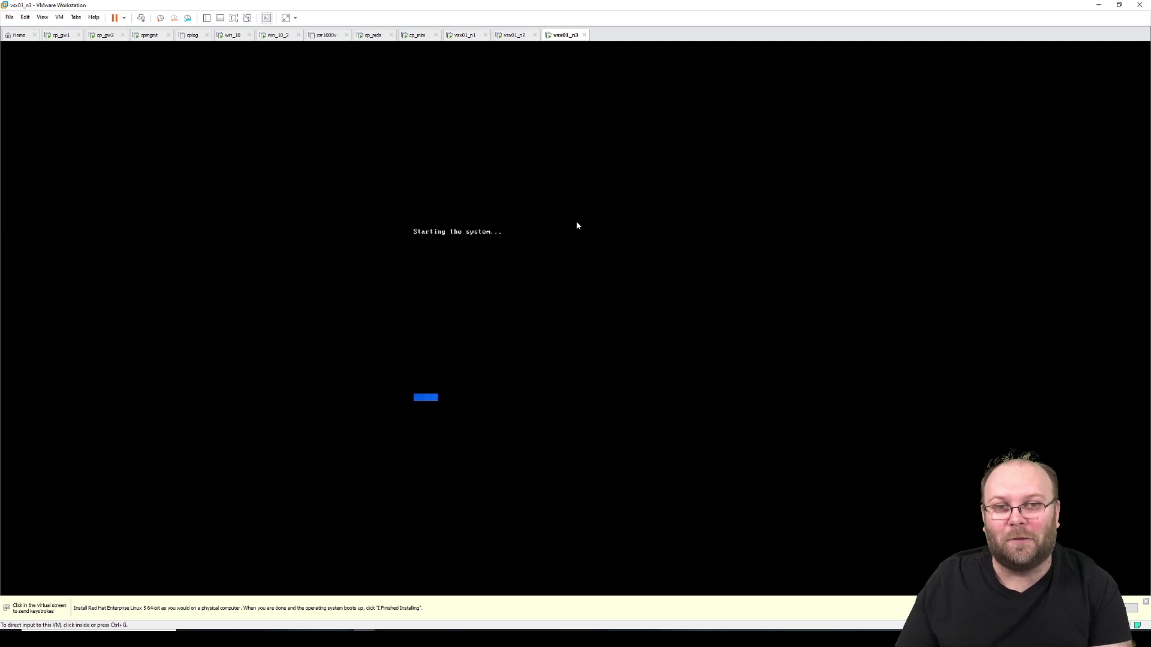
- Check the cpmds session and vsx01_n3's boot progress, then return to vsx01_n2's cluster status
key(ctrl+alt)
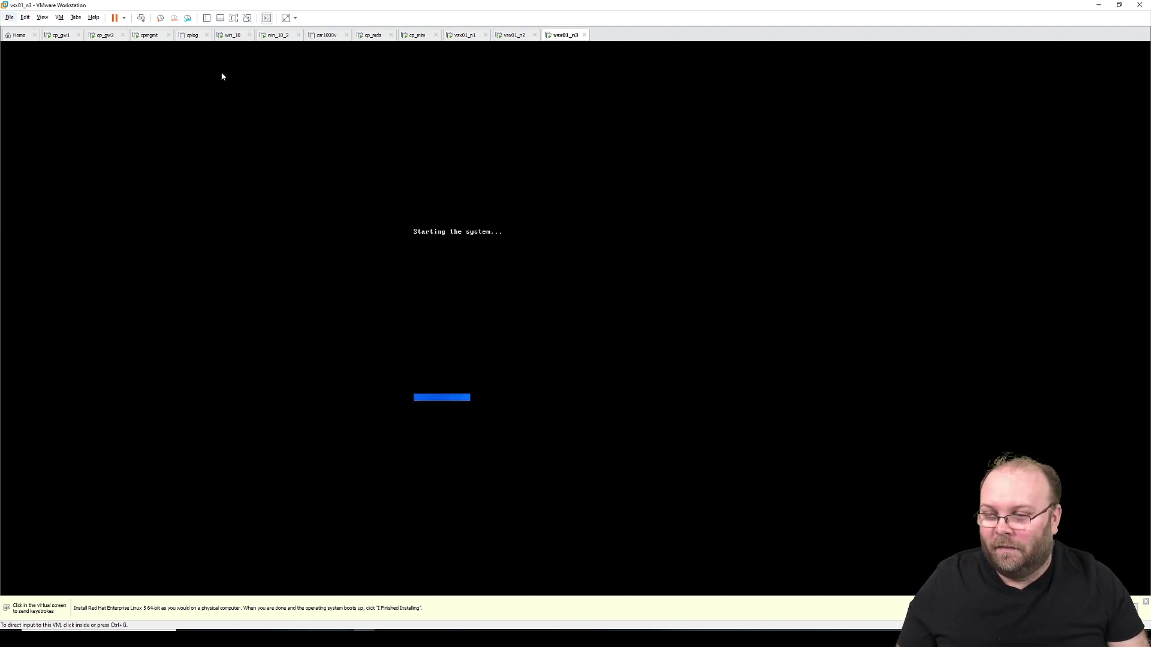
click(230, 35)
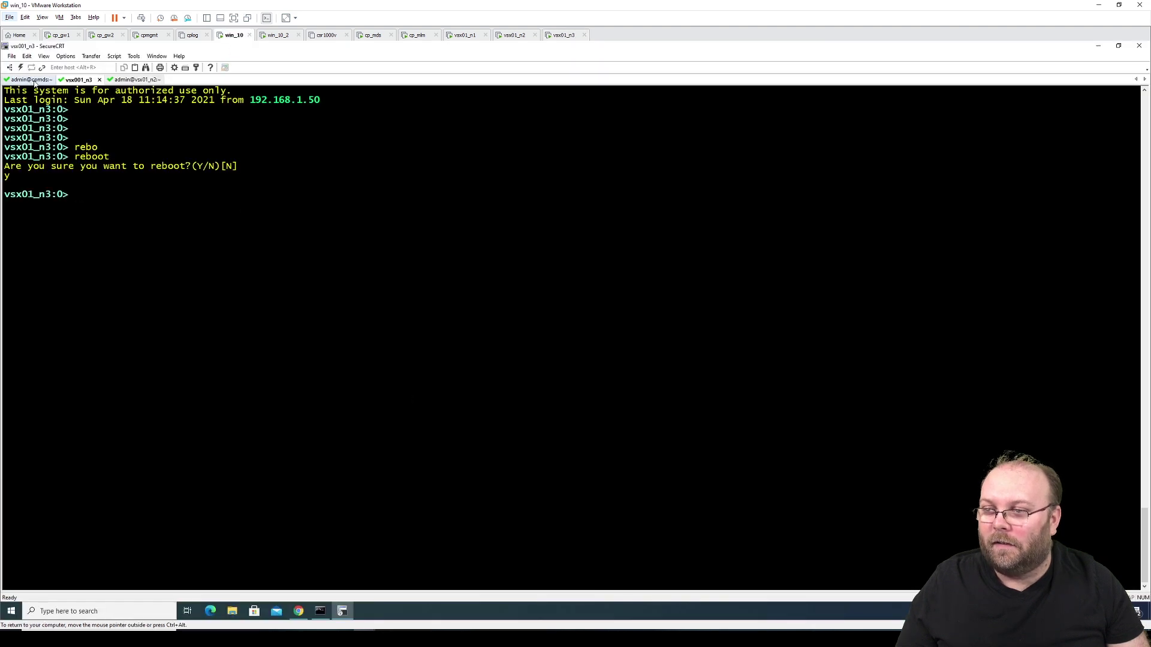
click(33, 79)
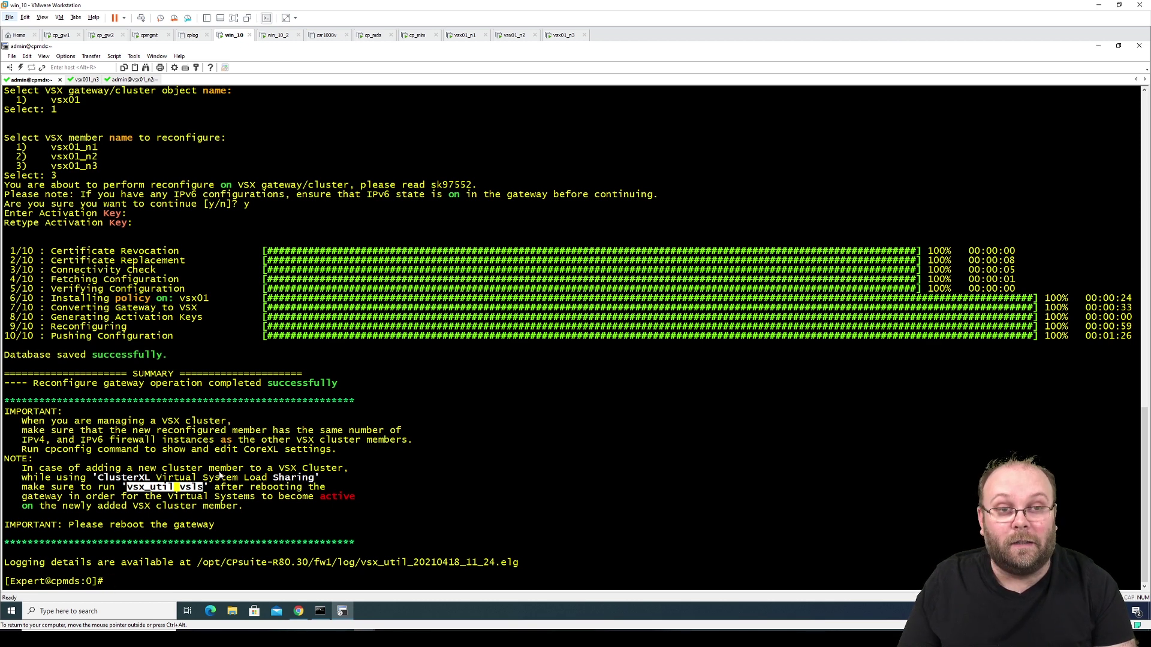
click(563, 35)
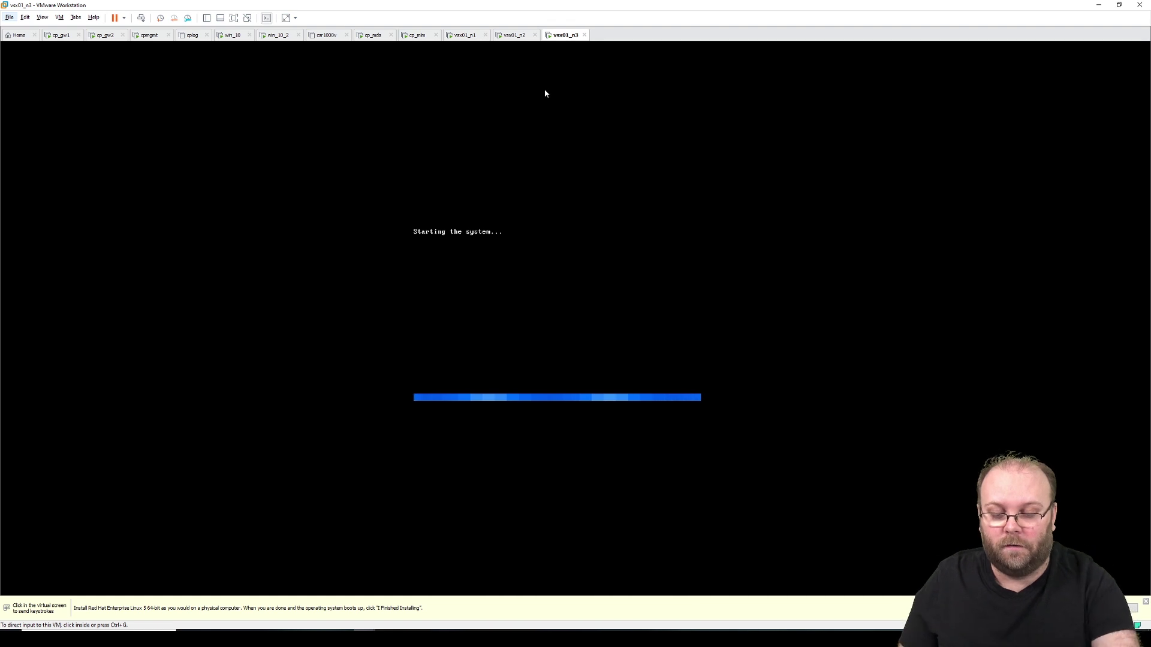
click(233, 34)
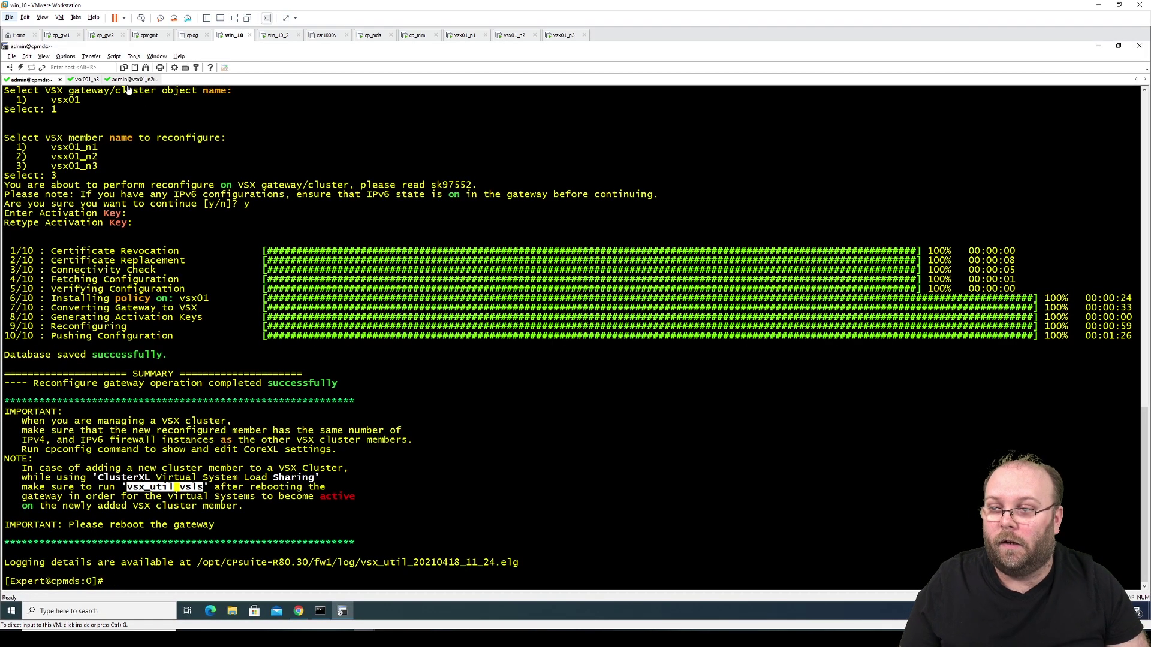
click(129, 81)
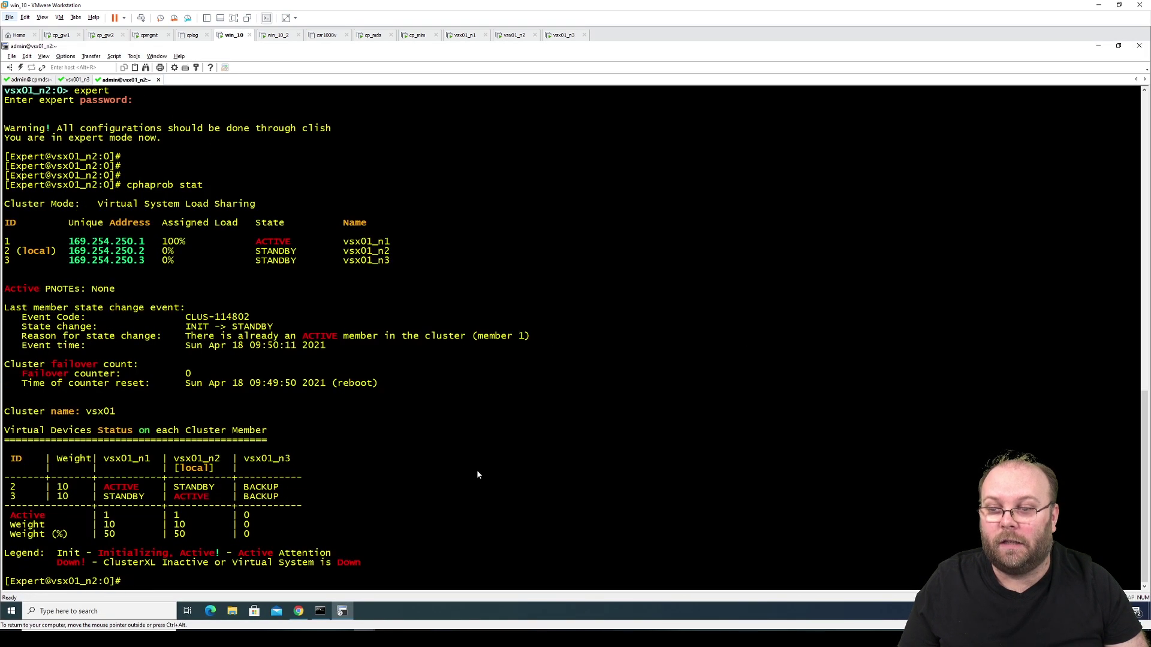
- Start 'watch cphaprob stat' on vsx01_n2, check vsx01_n3's boot progress, then return to win_10
text(watch )
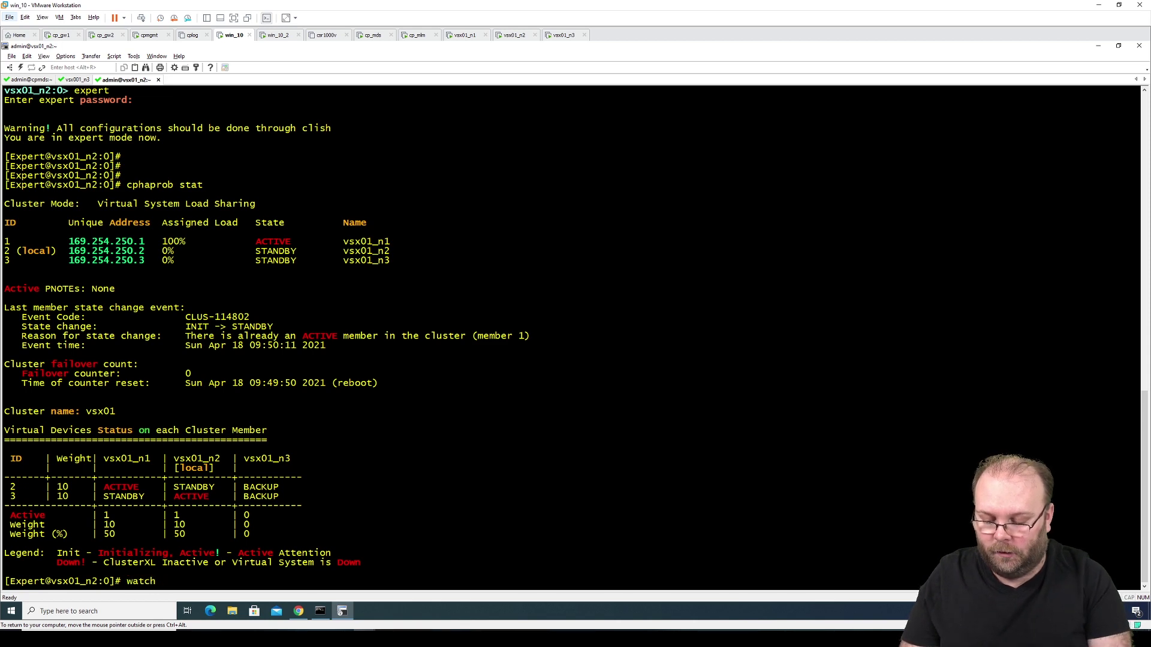
text(cphapro)
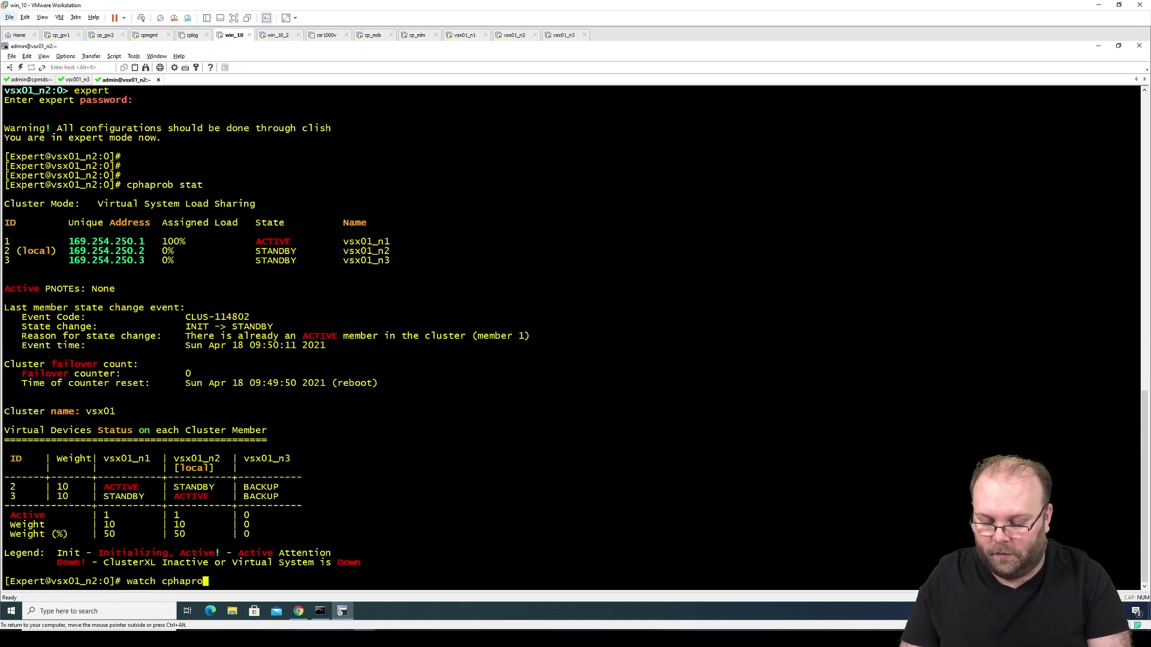
text(b stat)
key(Return)
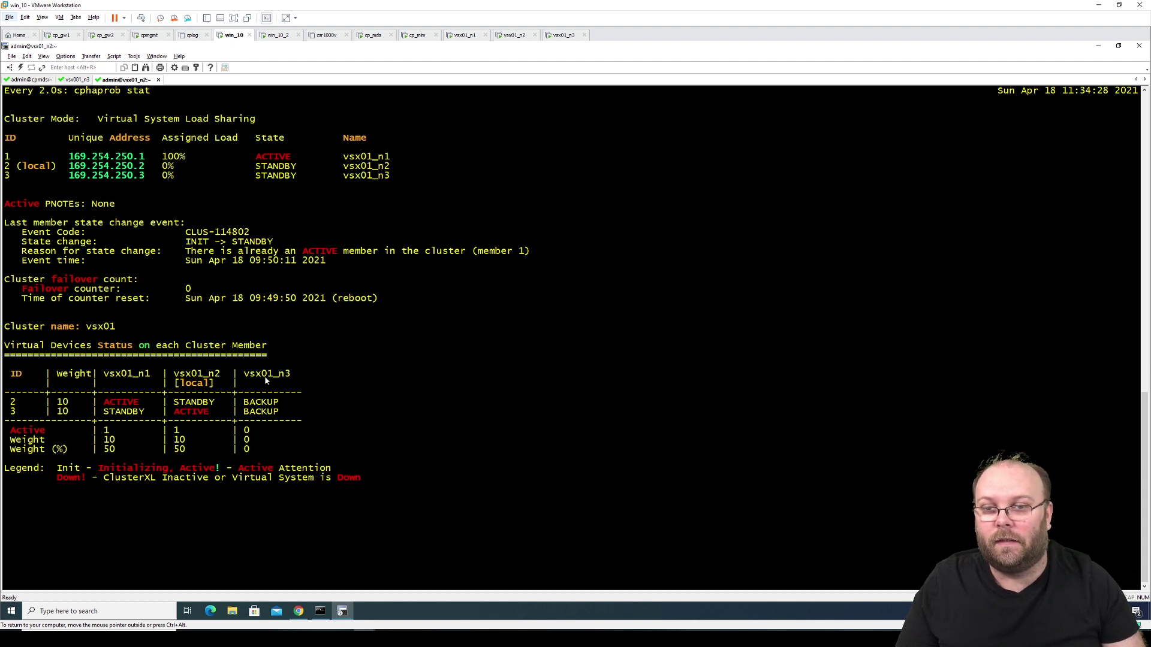
click(566, 35)
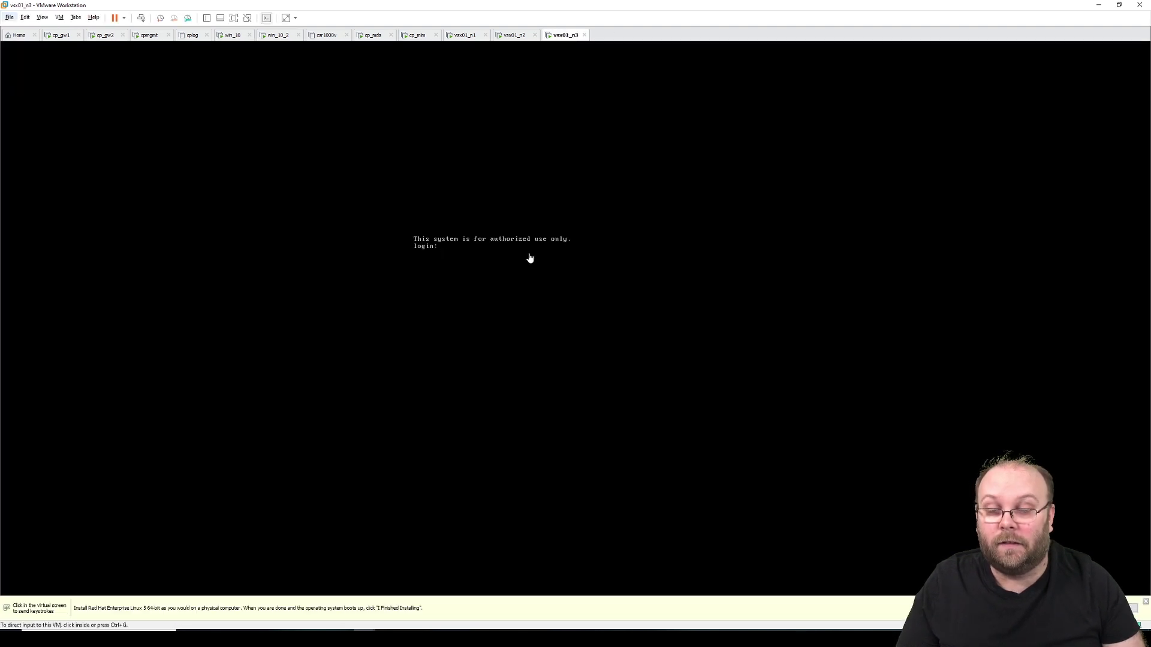
click(227, 36)
click(397, 381)
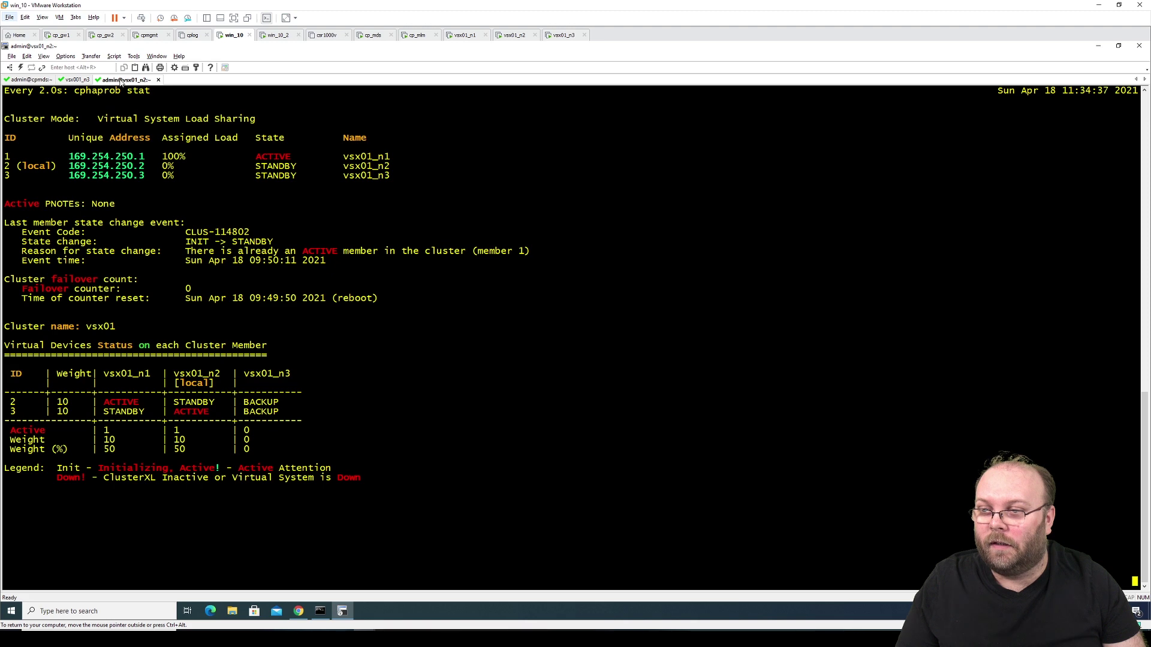
- Put vsx01_n2 status beside the cpmds session and run 'vsx_util vsls' copied from the note
drag(120, 82, 791, 147)
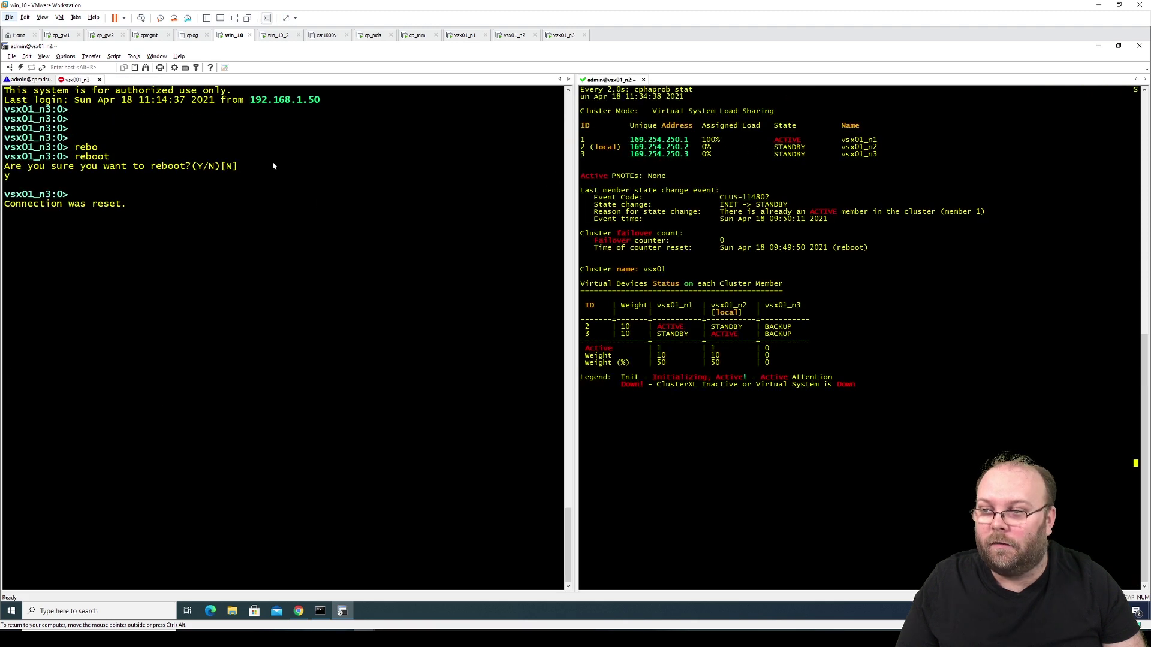
key(alt+1)
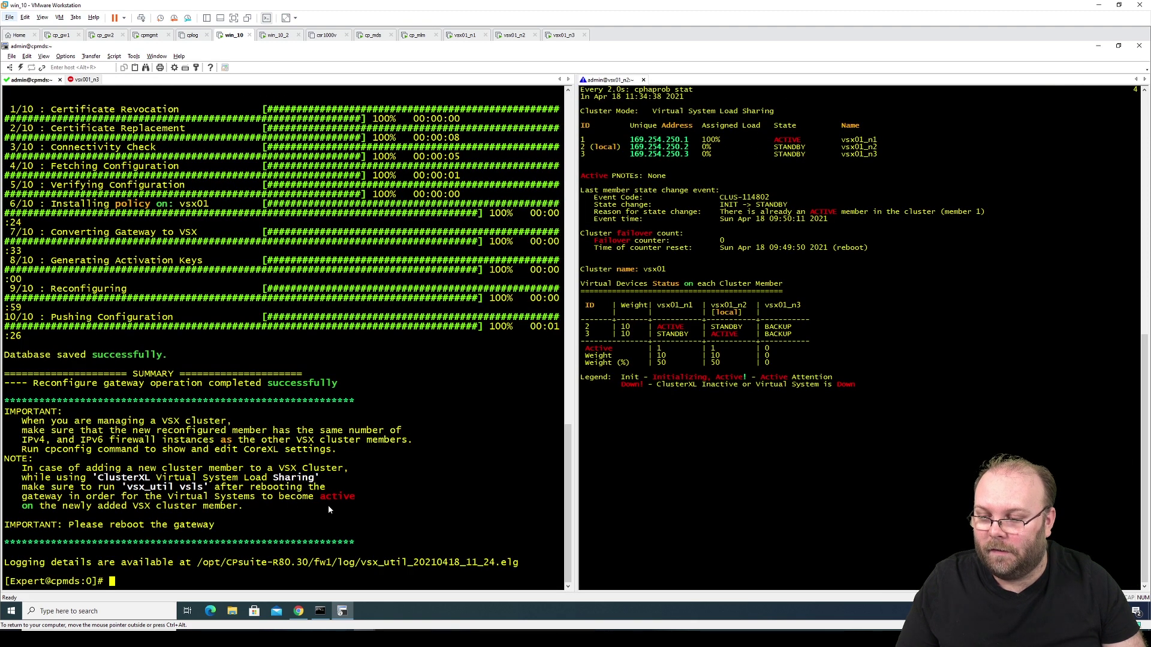
key(Return)
key(Return)
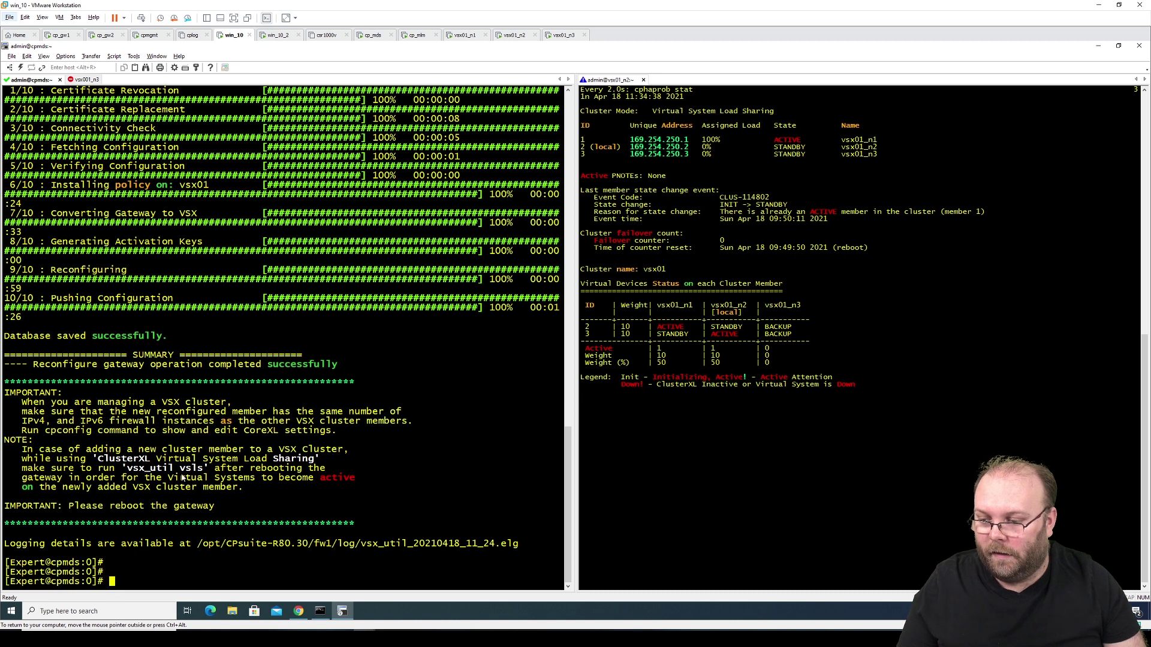
drag(204, 469, 134, 472)
right_click(134, 472)
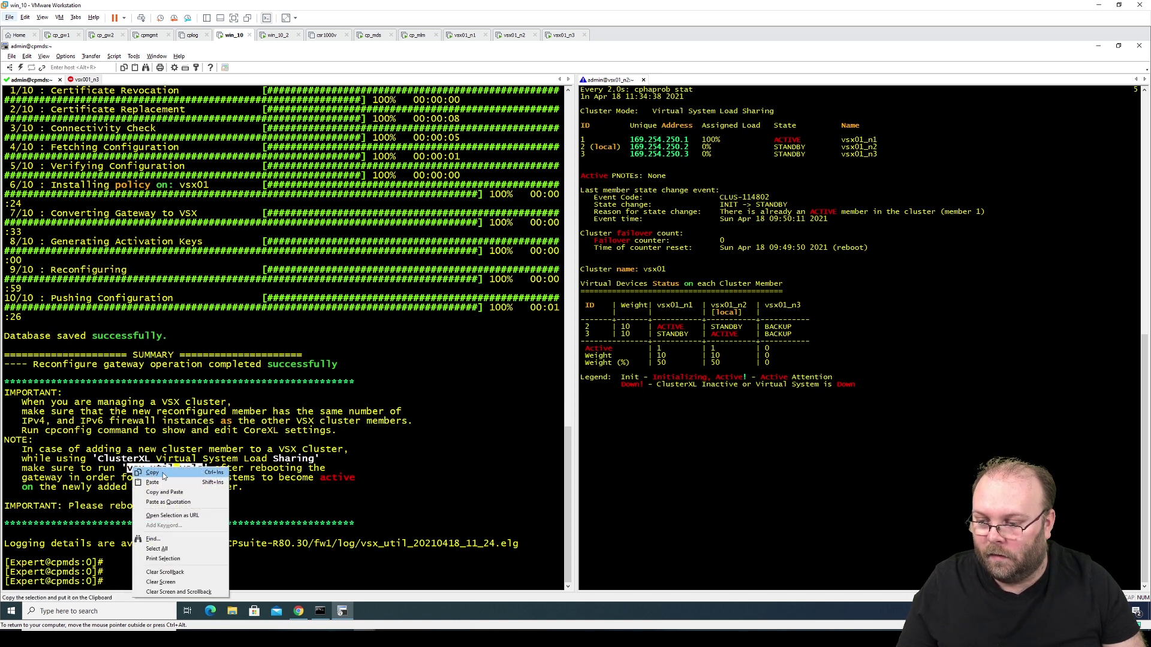
click(147, 470)
click(194, 545)
right_click(195, 564)
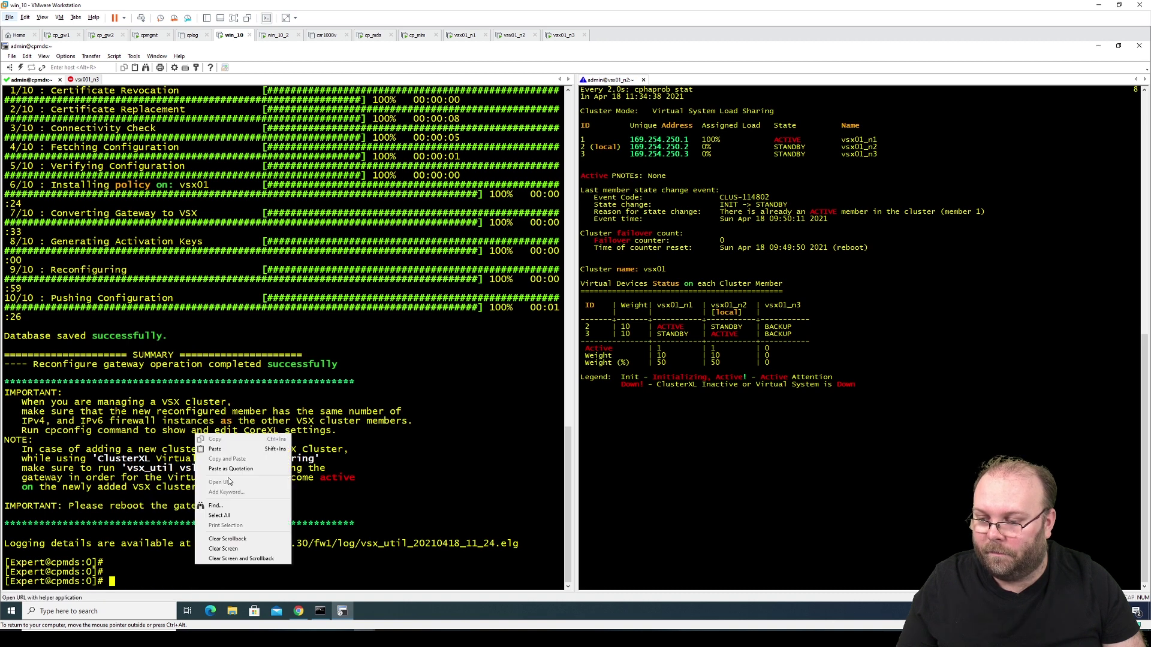
click(215, 449)
key(Return)
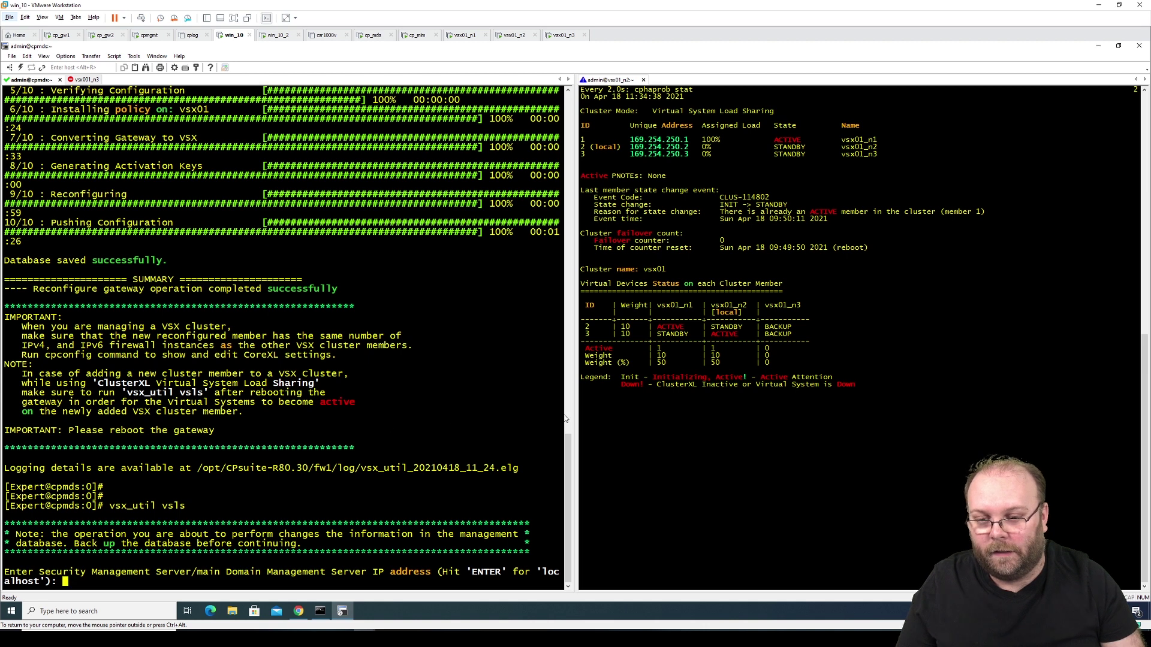
- Authenticate vsx_util with server 192.168.1.111, user admin and the administrator password
drag(572, 402, 832, 400)
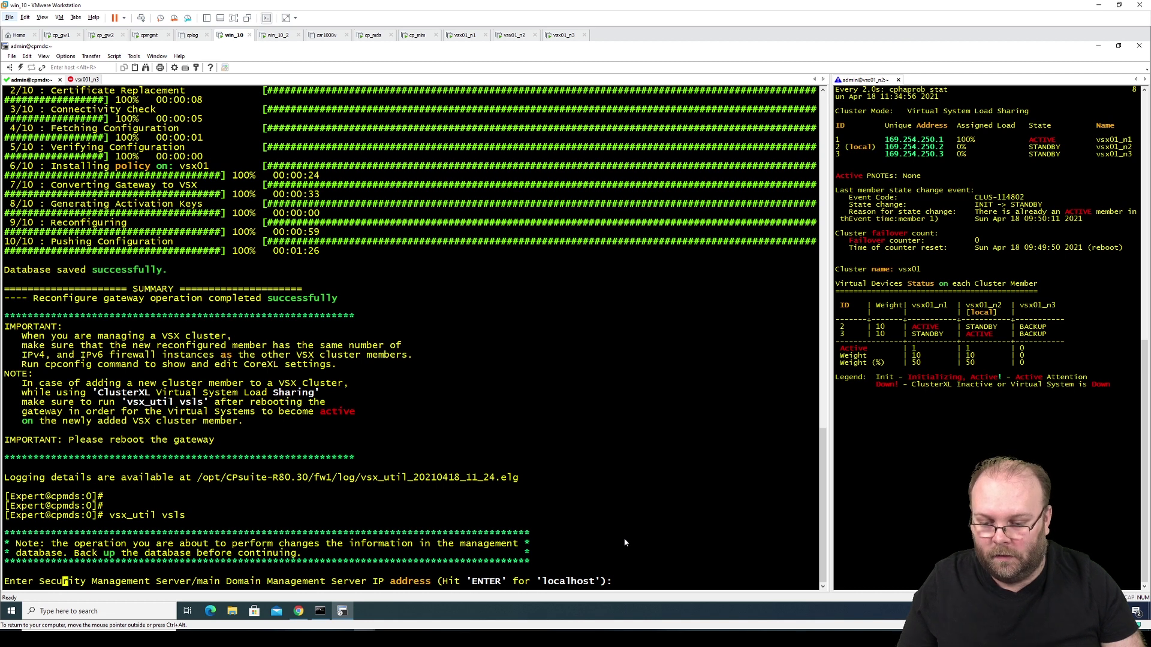
text(192)
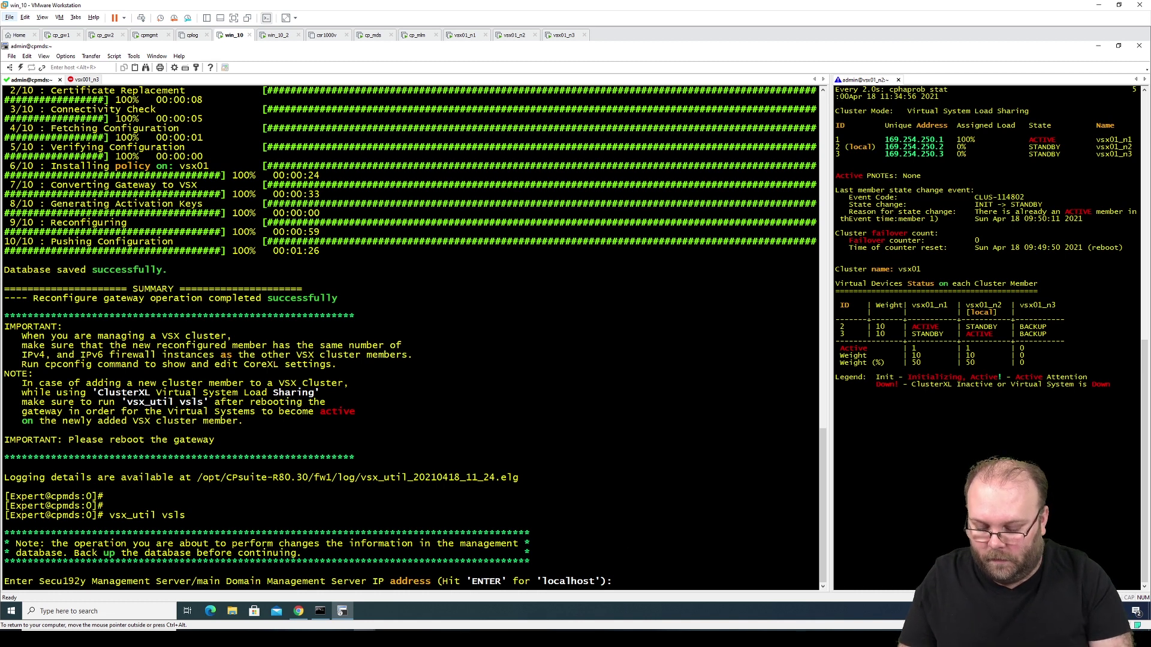
text(.168.1)
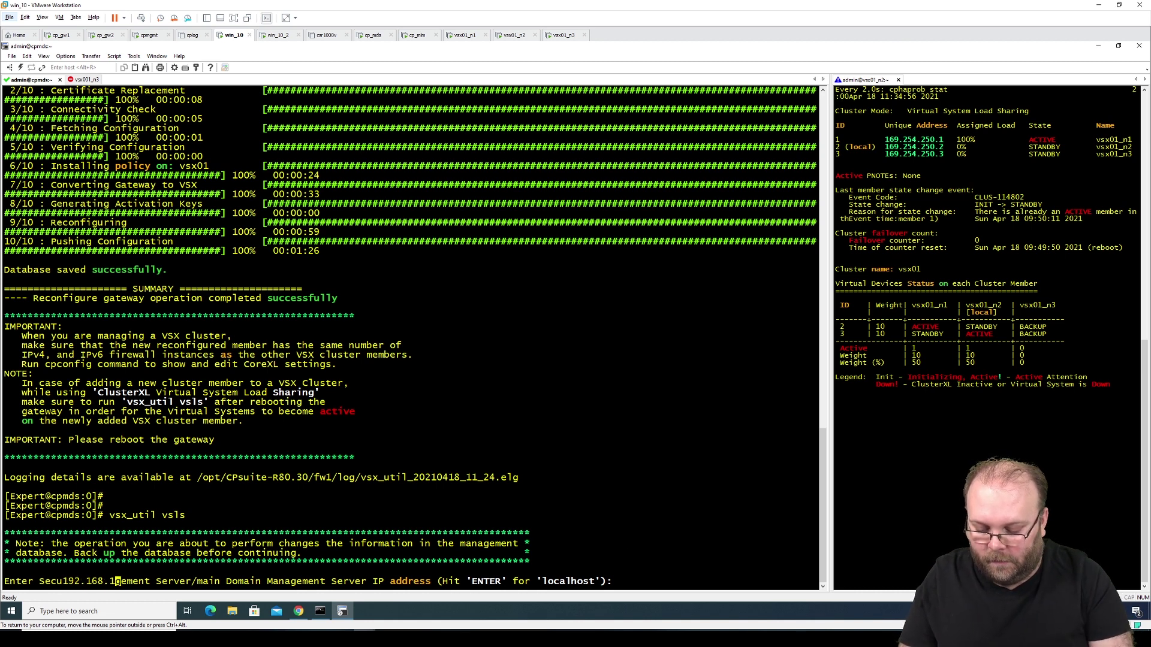
text(.111)
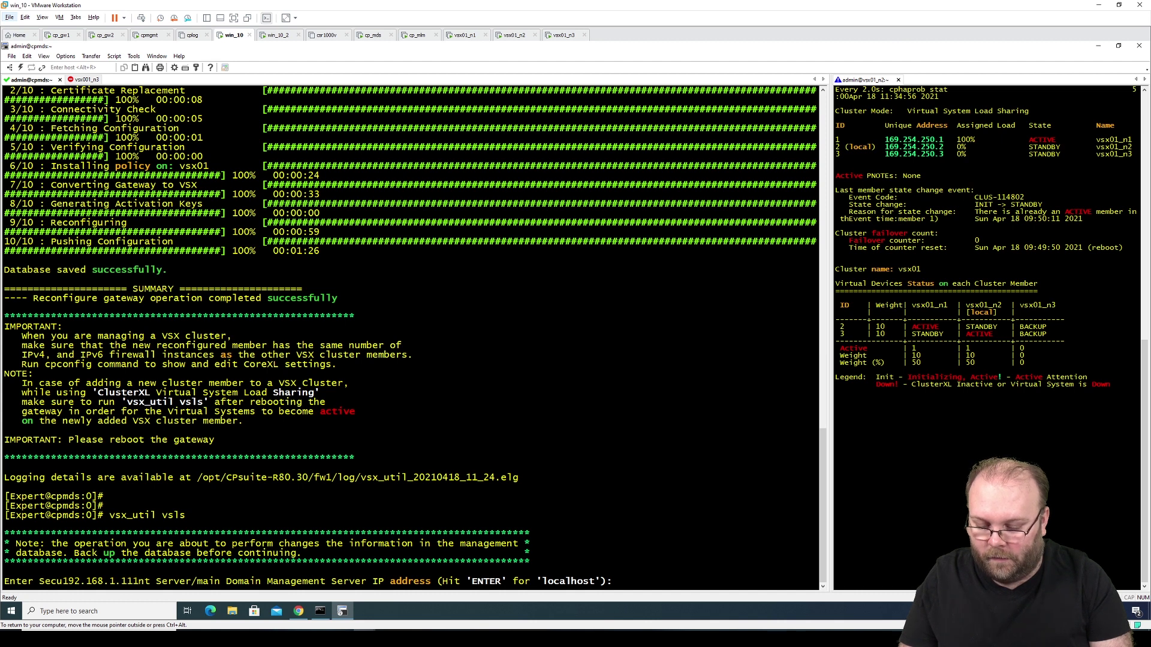
key(Return)
text(admin)
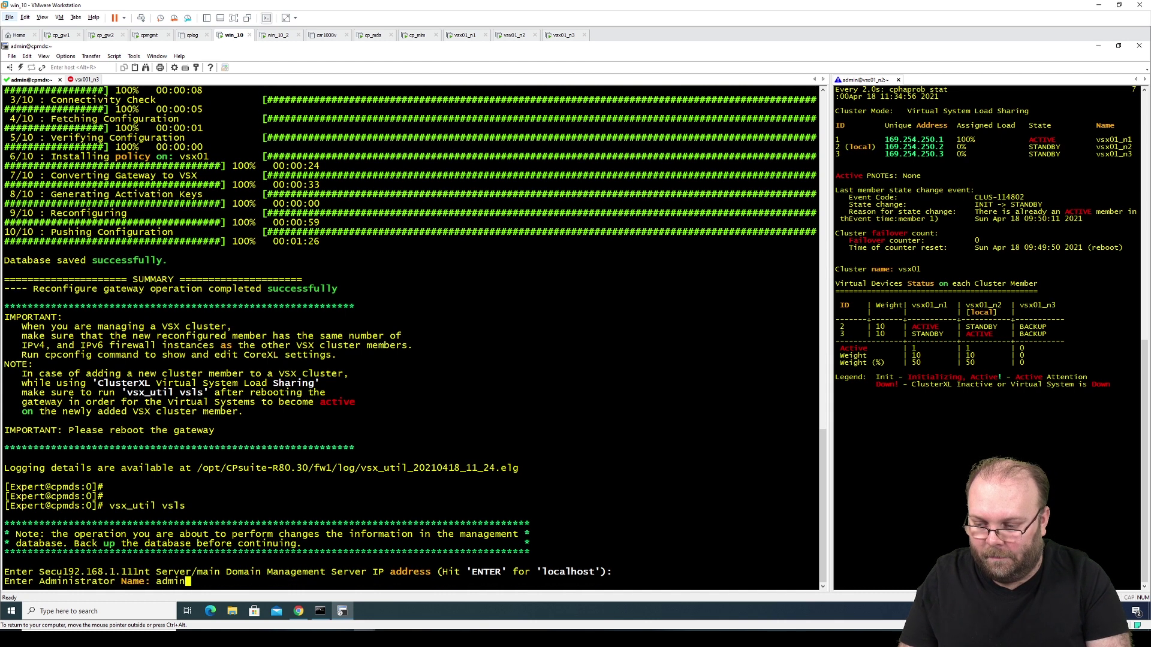
key(Return)
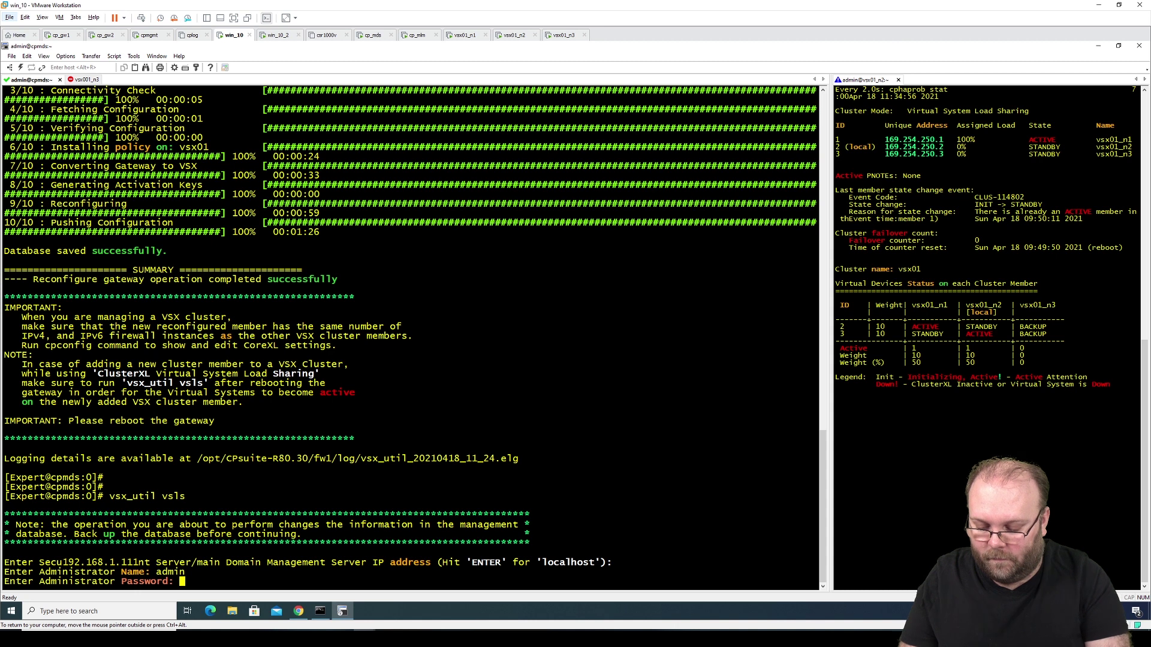
key(Return)
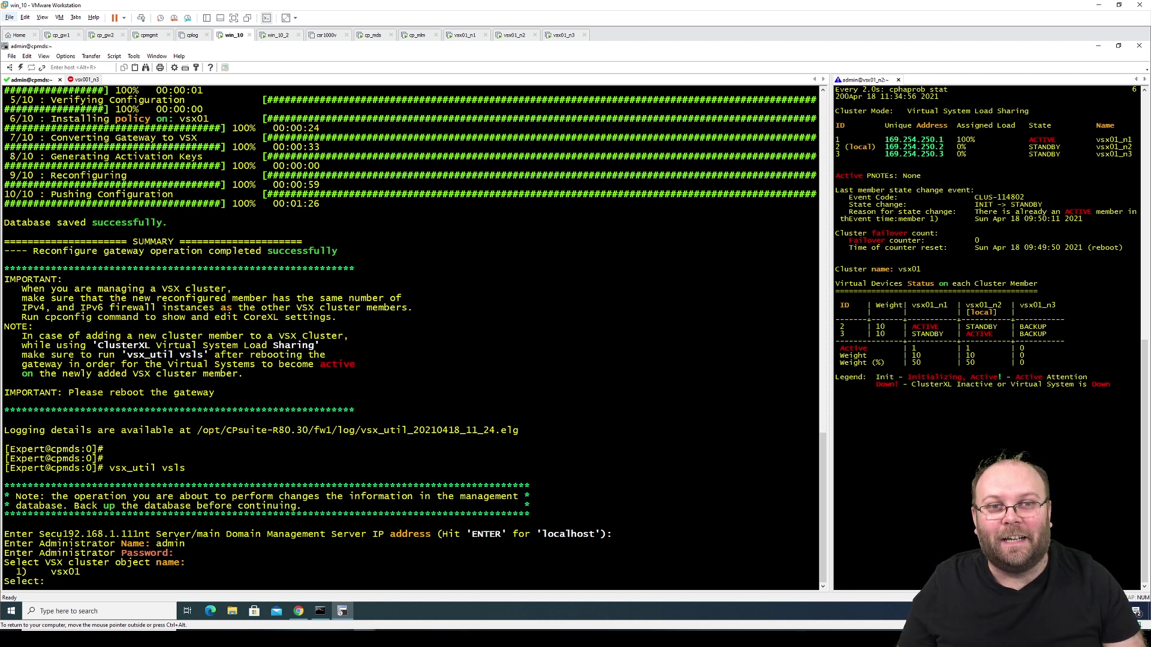
key(alt+Tab)
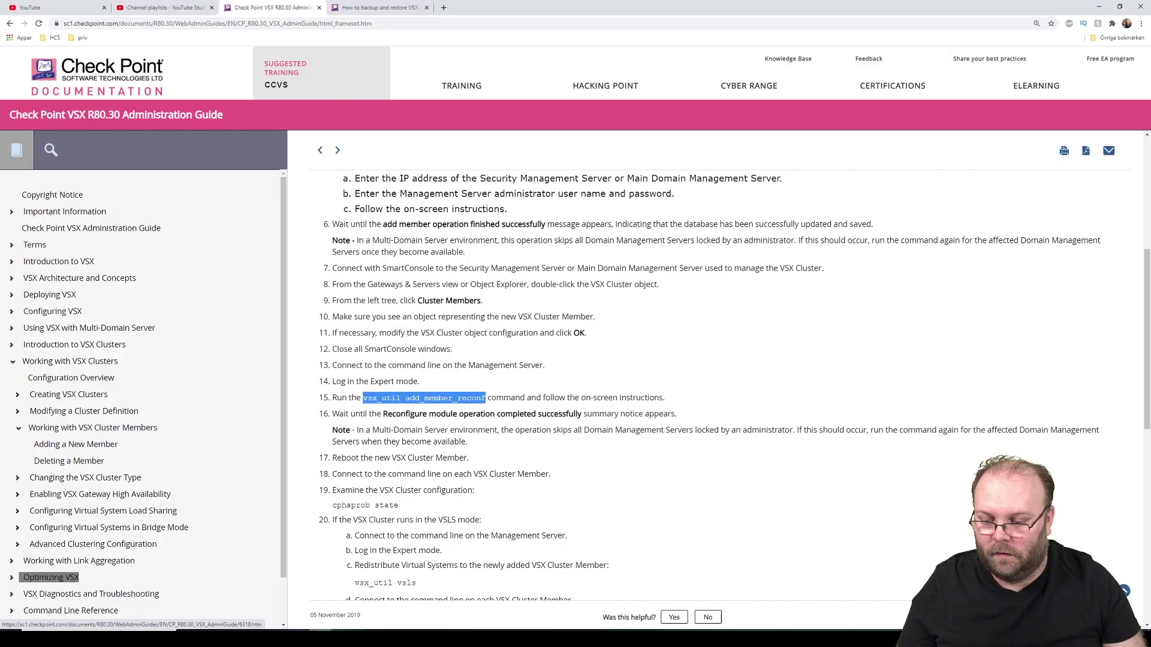
- Review guide steps 17–20, marking the reboot step and 'cphaprob state', then return to win_10
scroll(401, 340, down, 2)
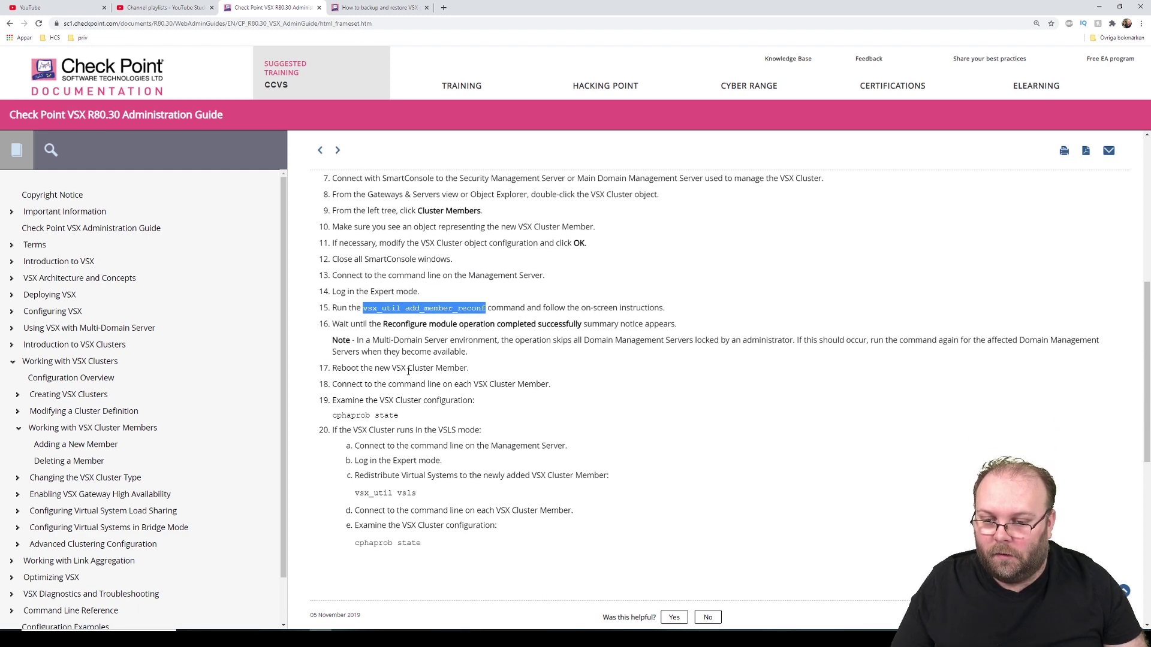
drag(482, 369, 336, 367)
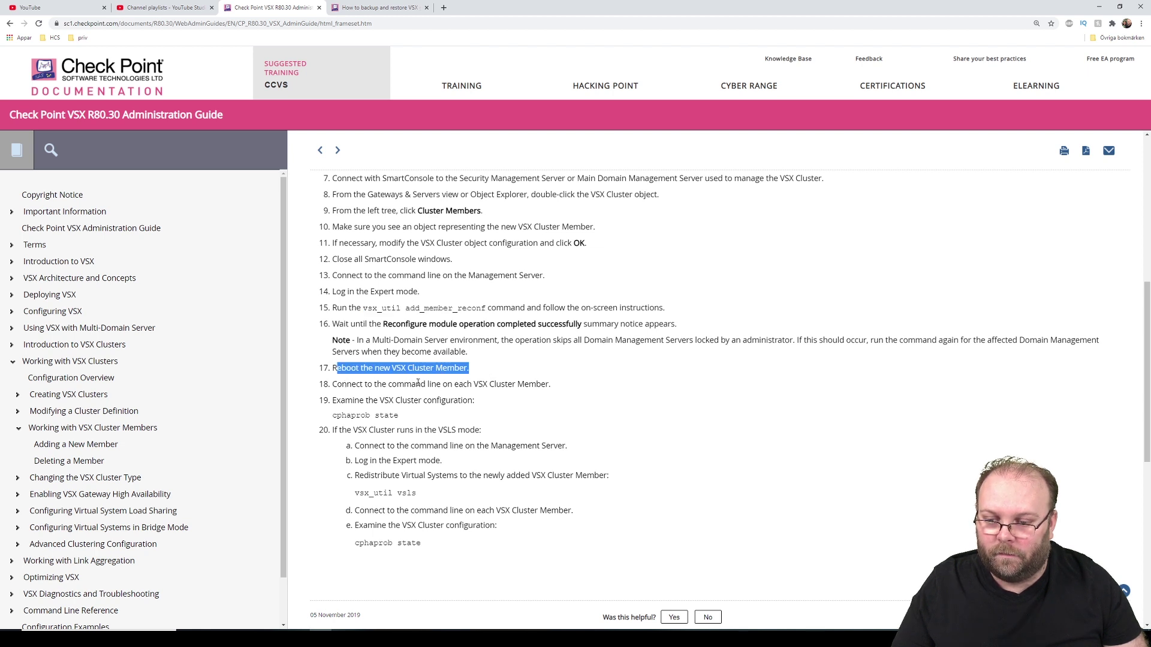
click(461, 366)
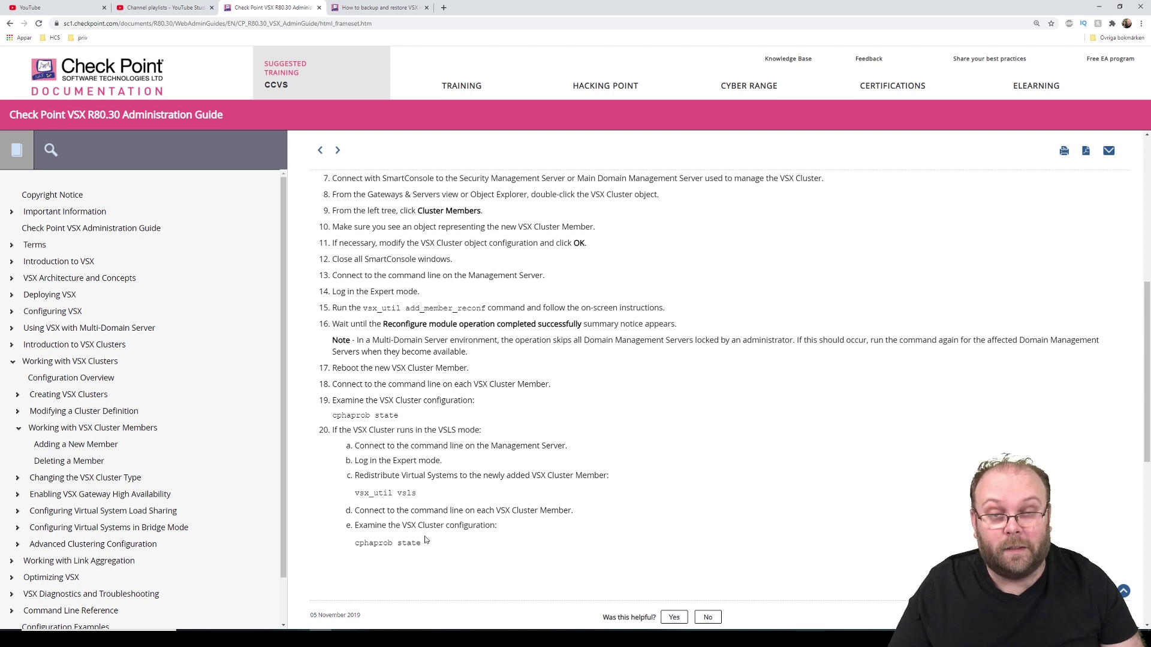
drag(399, 415, 334, 411)
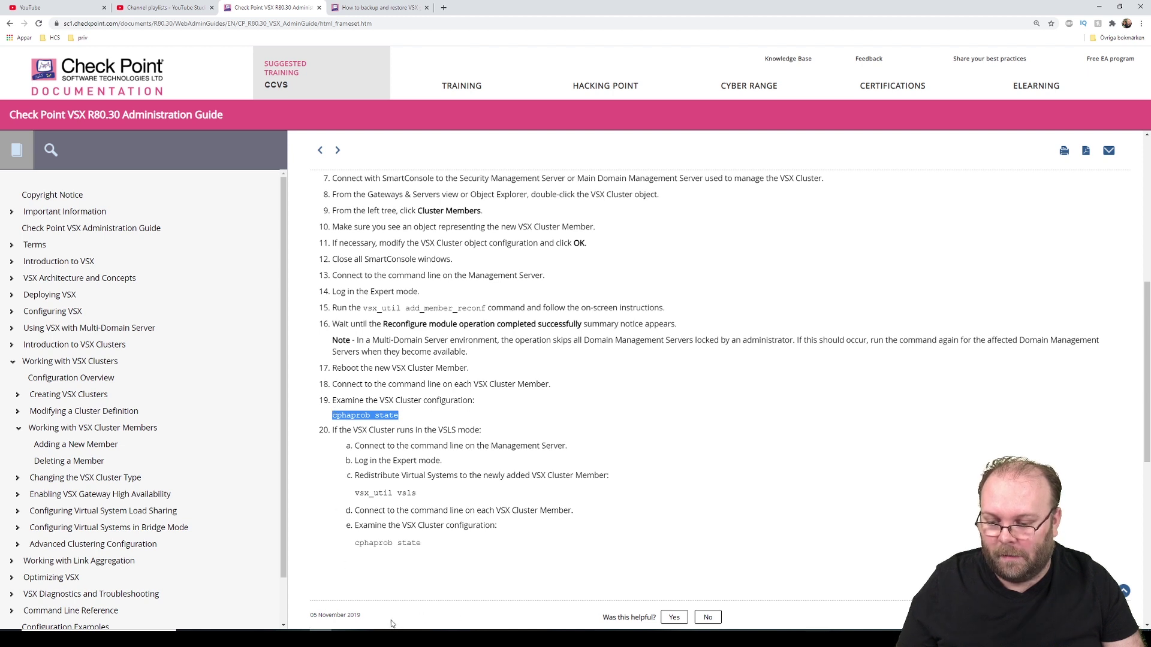
mouse_move(174, 579)
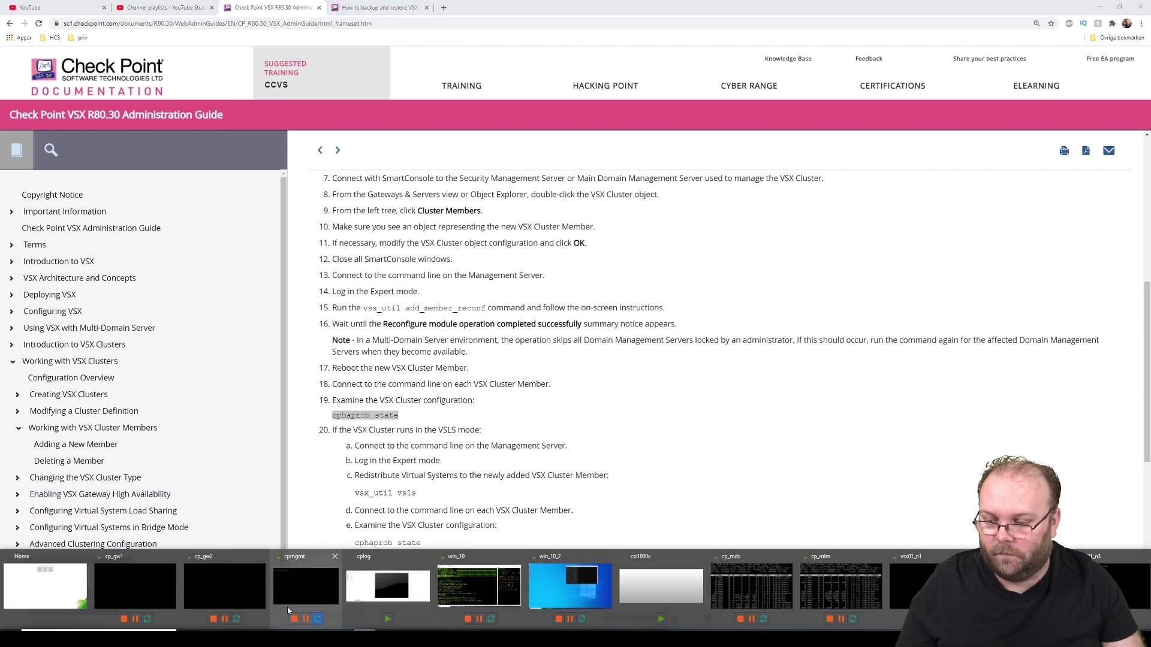
click(479, 586)
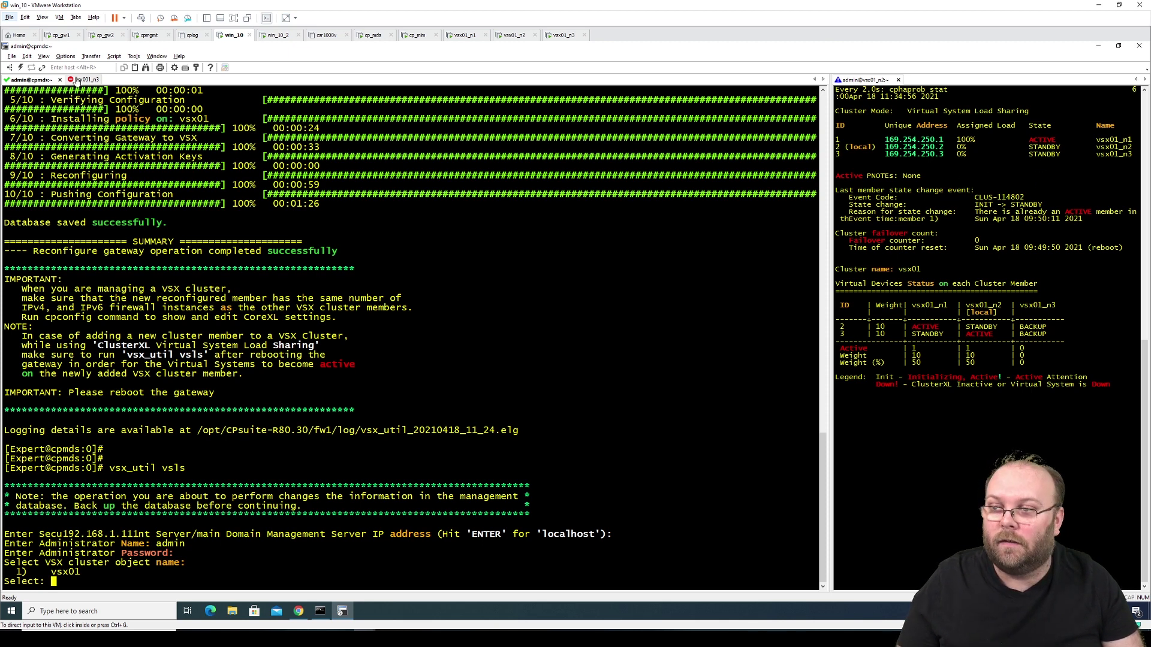
- Reconnect the dropped vsx01_n3 session and log in as admin
click(84, 80)
right_click(86, 82)
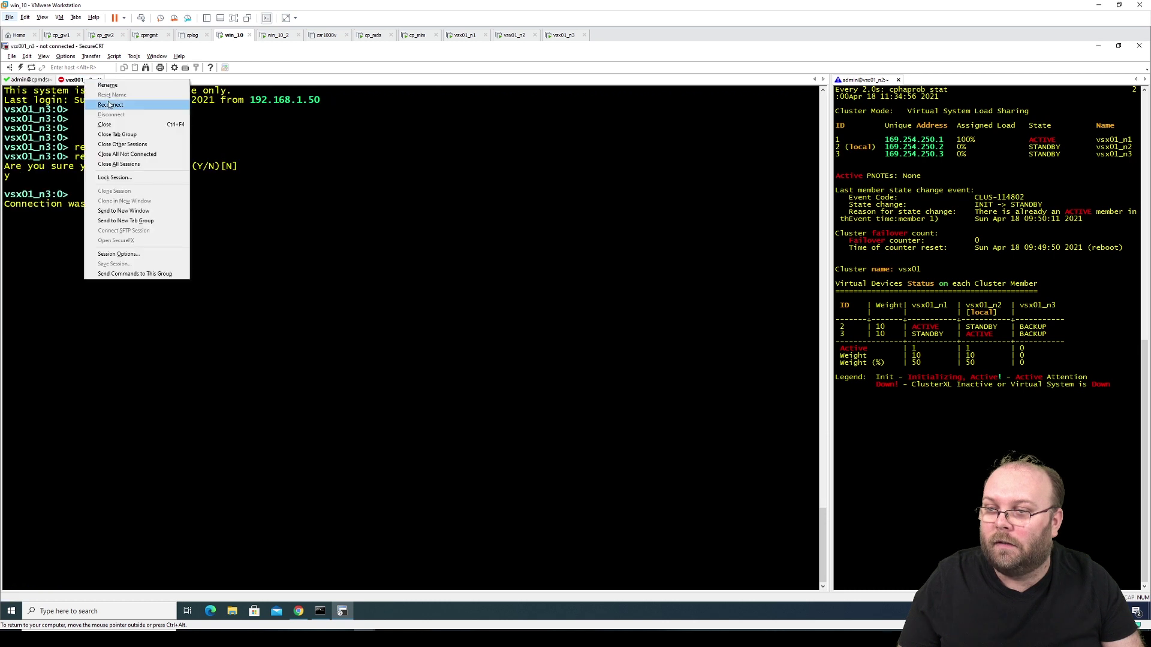
click(112, 105)
text(admin)
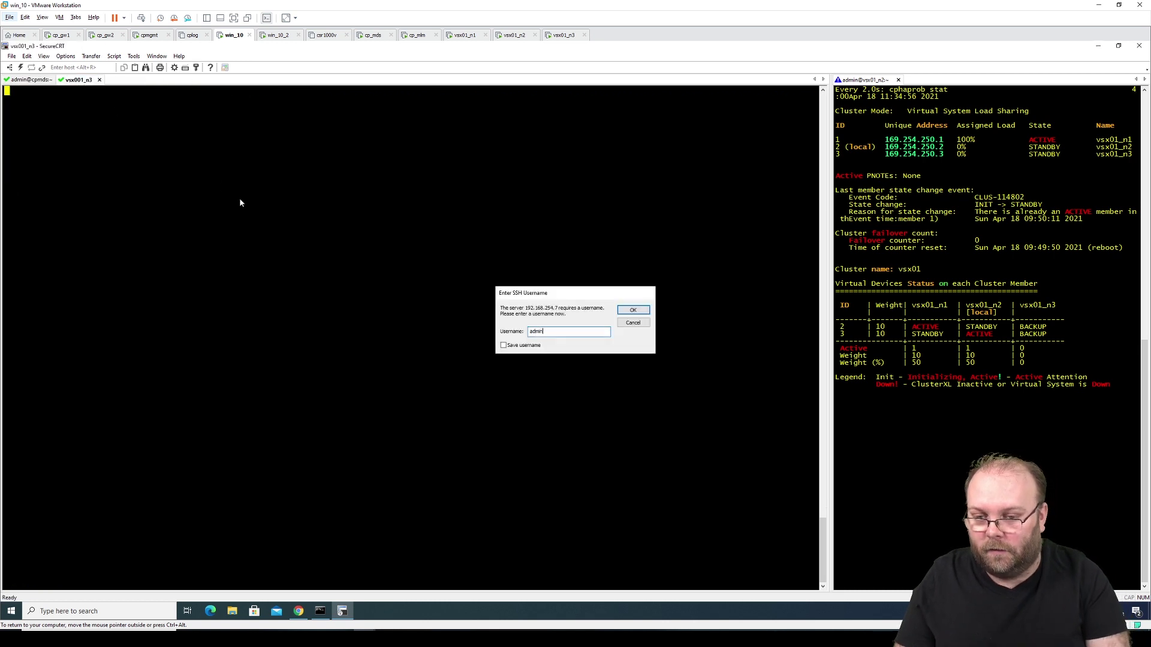
key(Return)
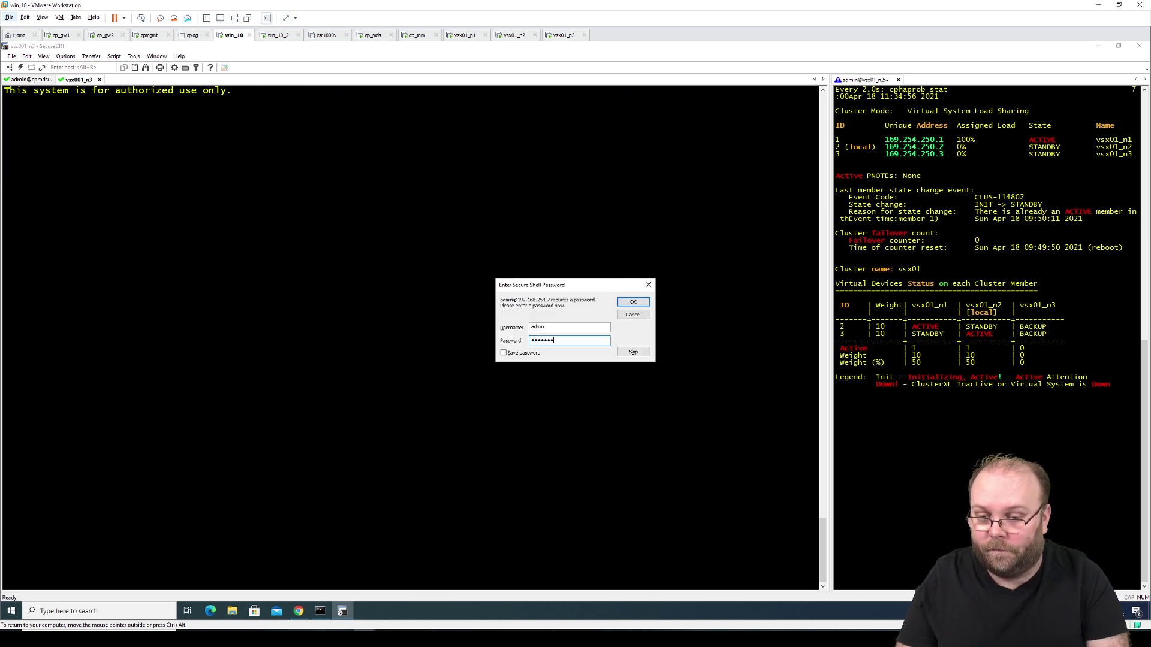
key(Return)
- Enter expert mode on vsx01_n3 and run 'cphaprob stat' to confirm it is STANDBY
text(show)
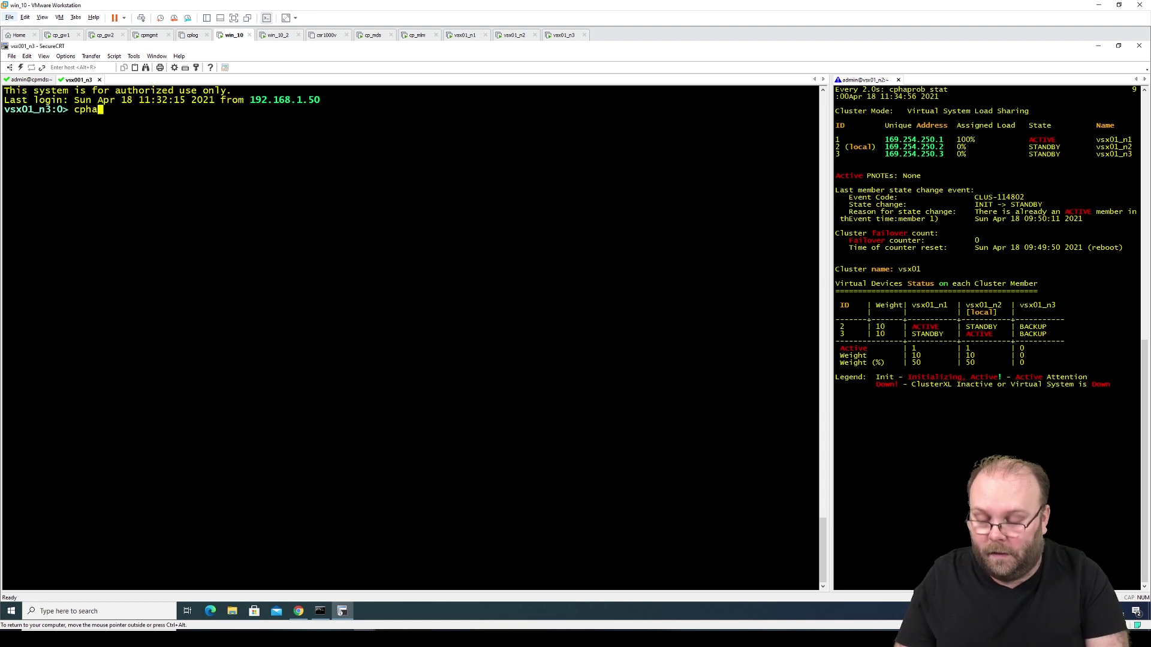
key(BackSpace)
key(BackSpace)
key(BackSpace)
key(BackSpace)
text(expert)
key(Return)
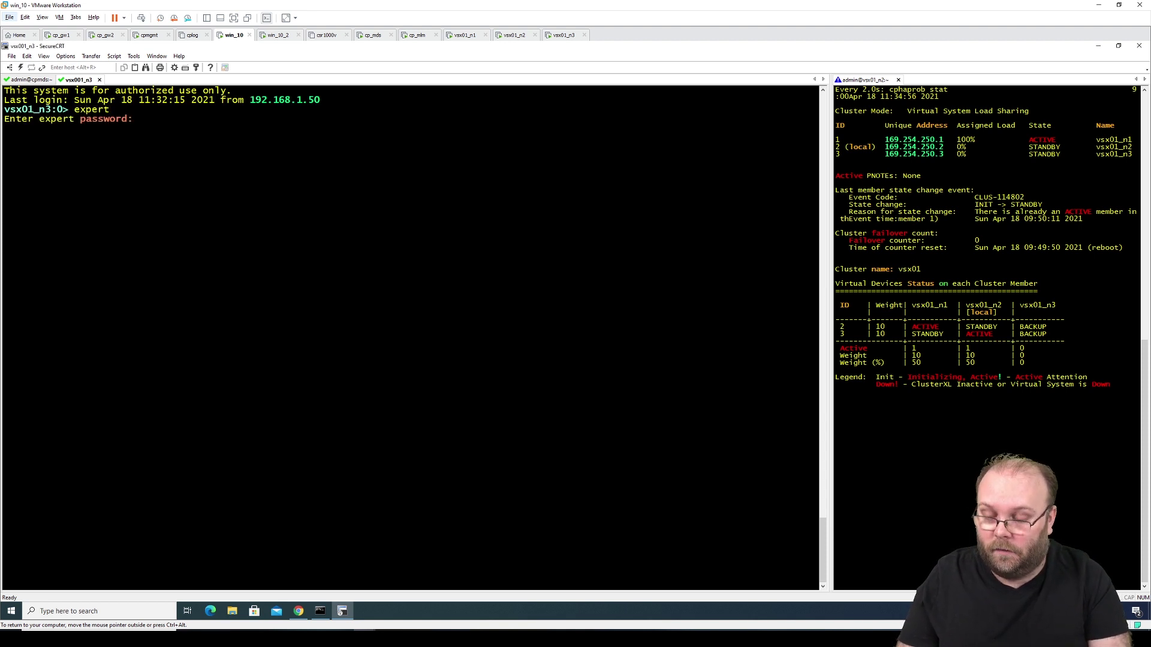
key(Return)
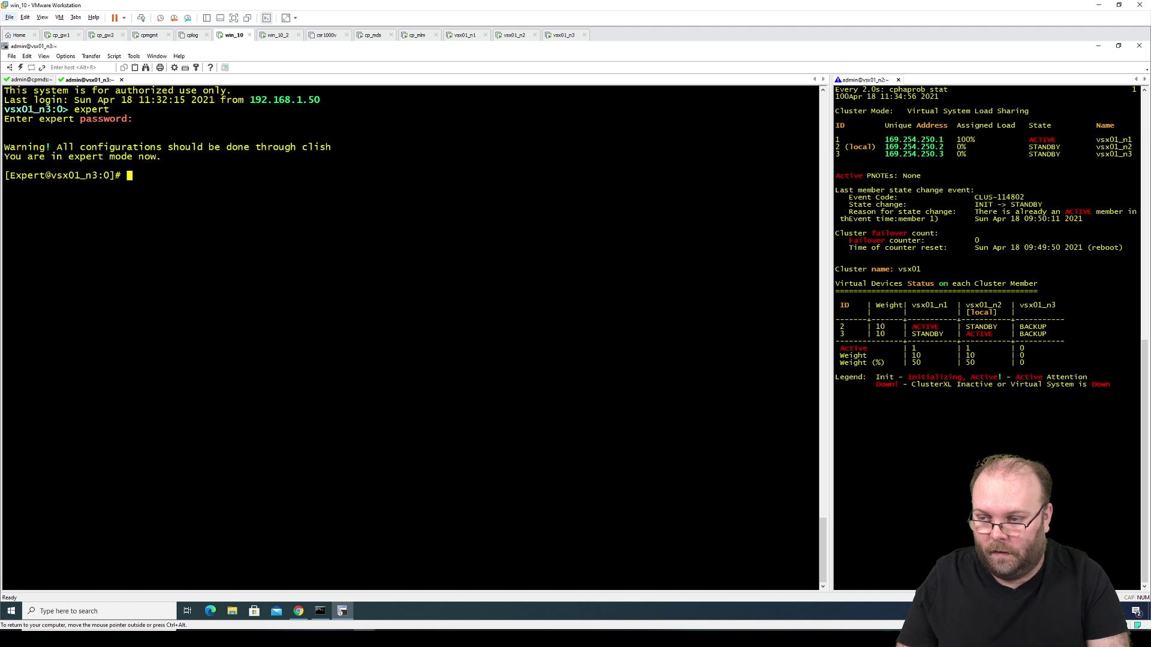
text(cphaprob stat)
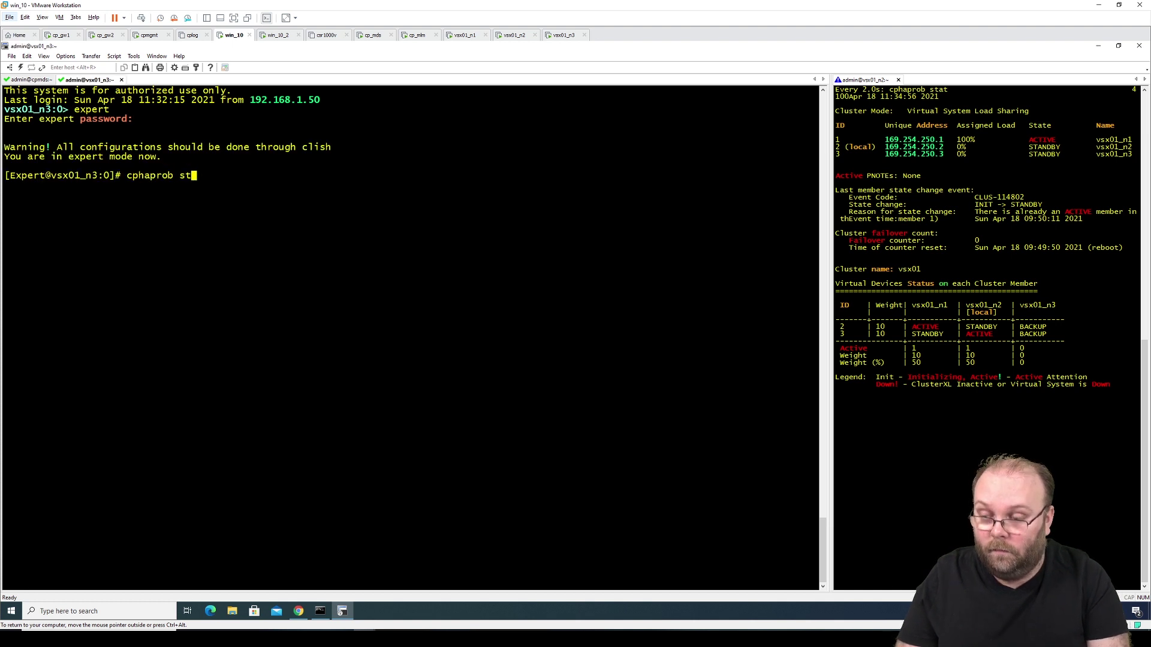
key(Return)
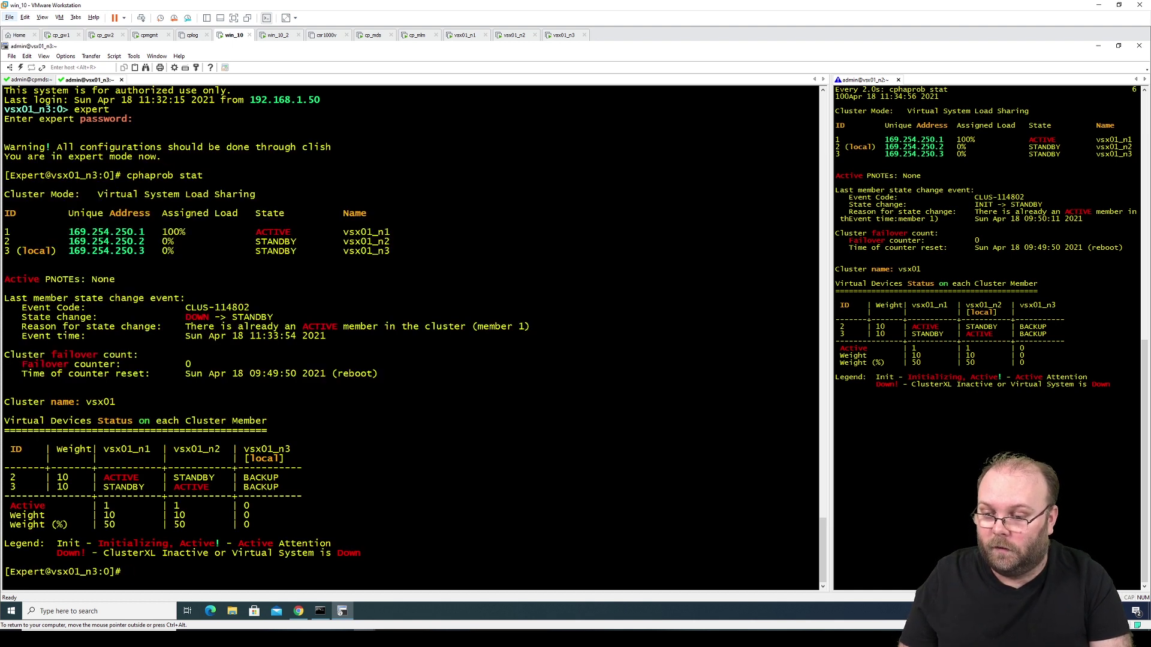
key(ctrl+c)
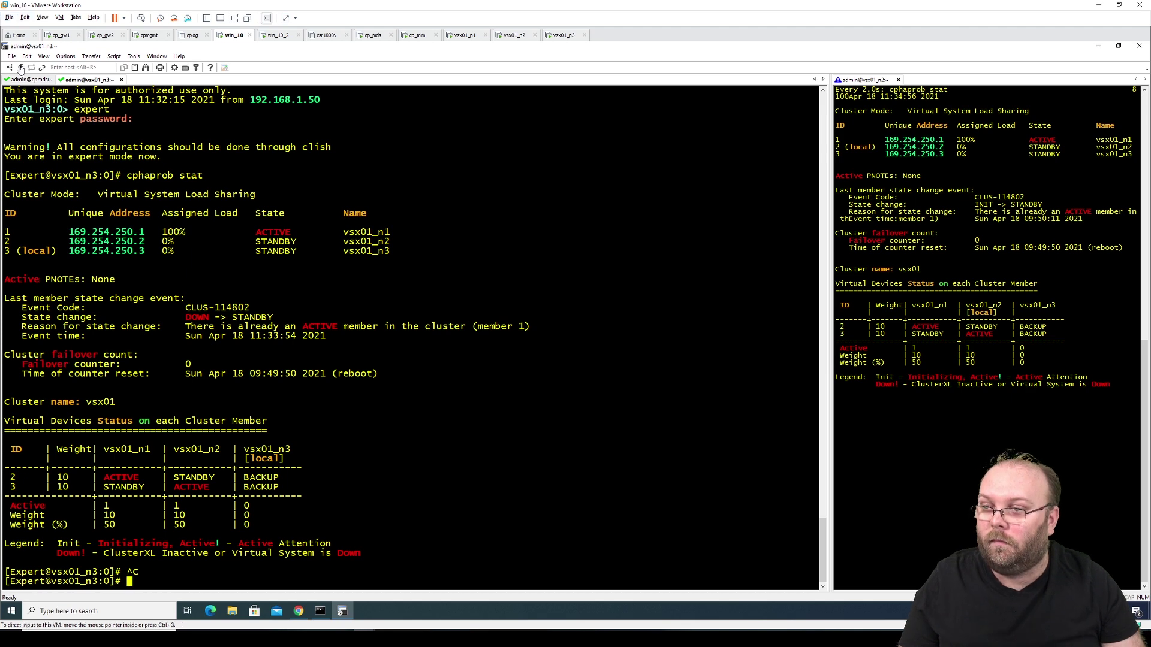
- Open a saved session to vsx01_n1 and log in as admin
click(20, 68)
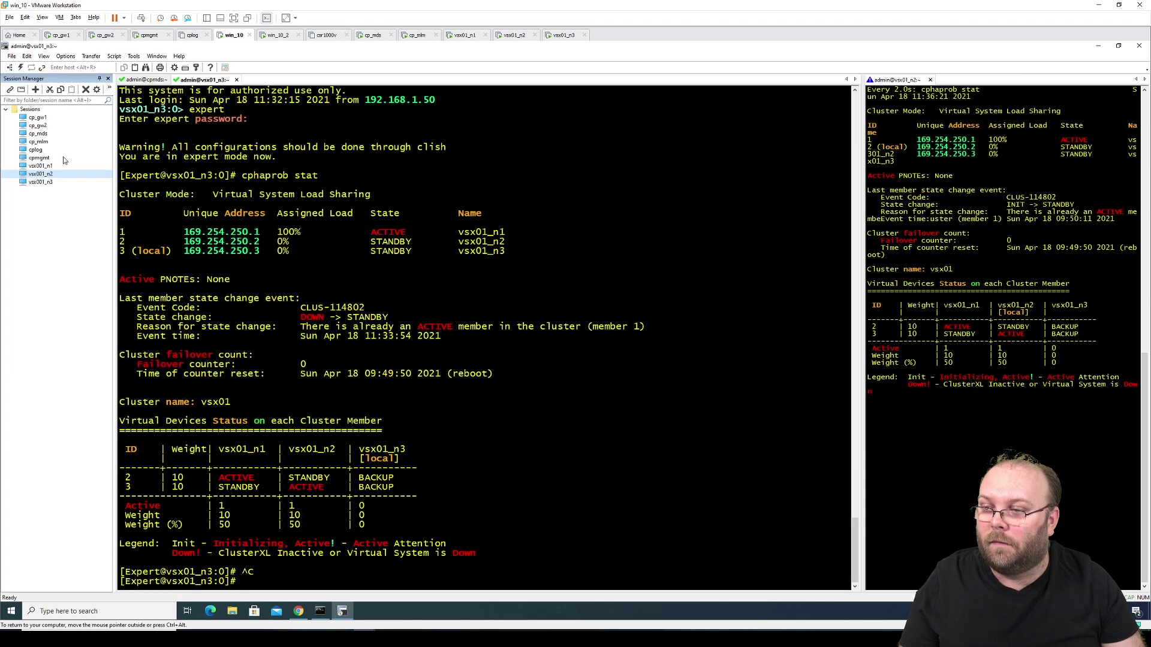
double_click(60, 166)
text(ad)
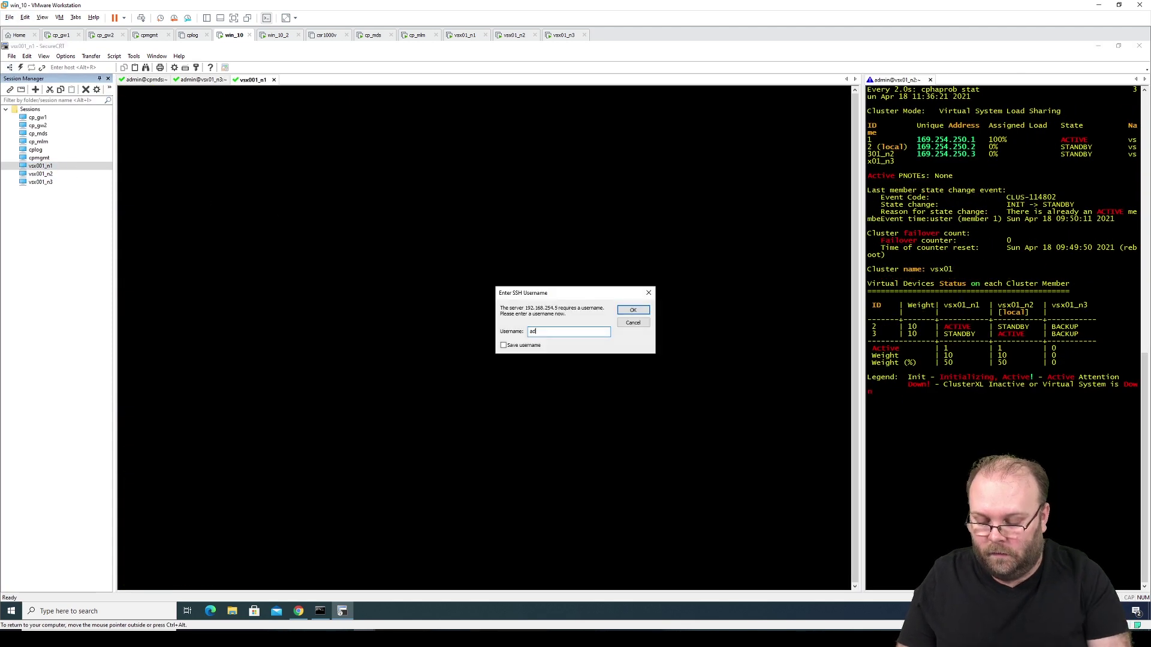
text(min)
key(Return)
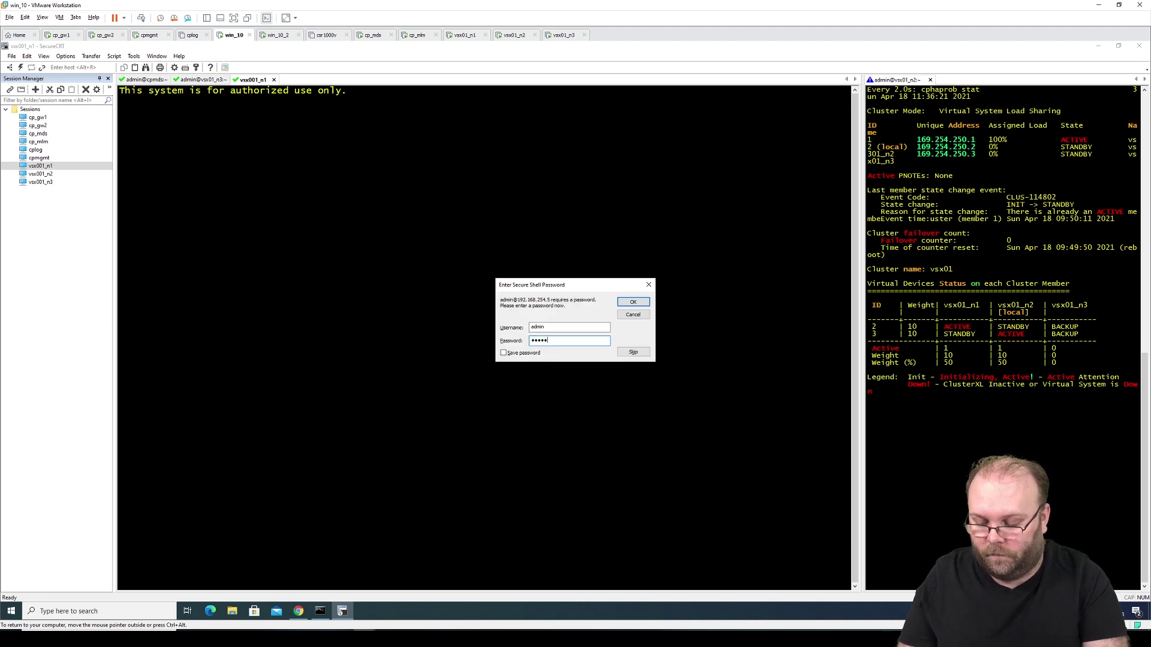
key(Return)
- Enter expert mode on vsx01_n1 and run 'cphaprob stat' to check its cluster state
text(cp)
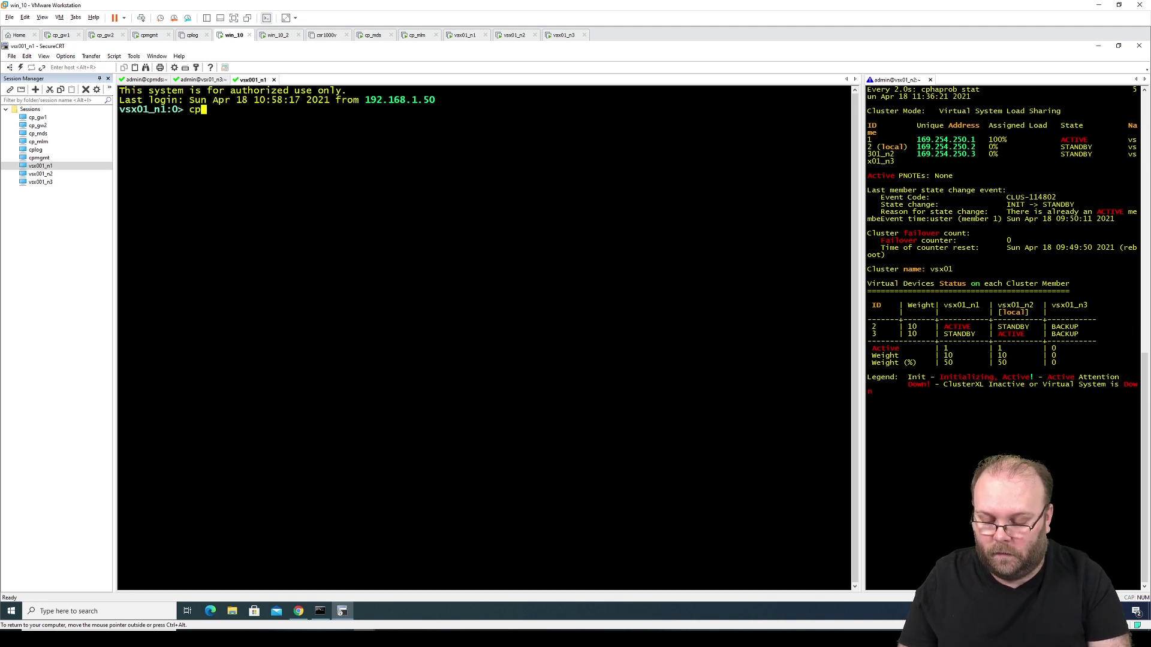
key(BackSpace)
key(BackSpace)
text(expert)
key(Return)
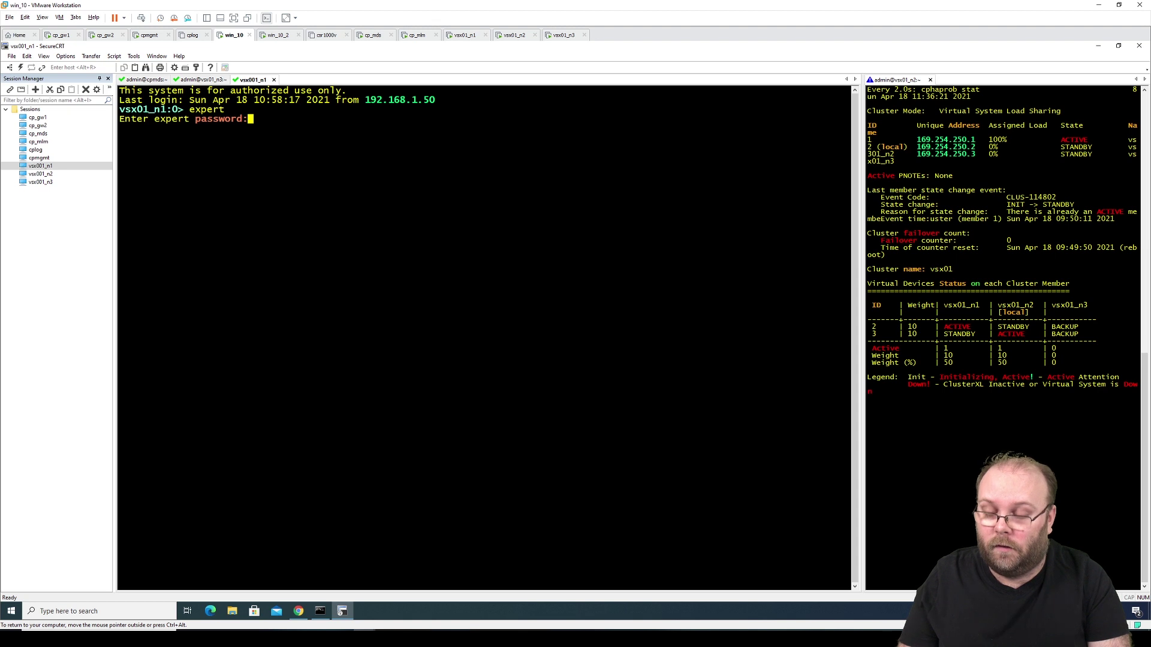
key(Return)
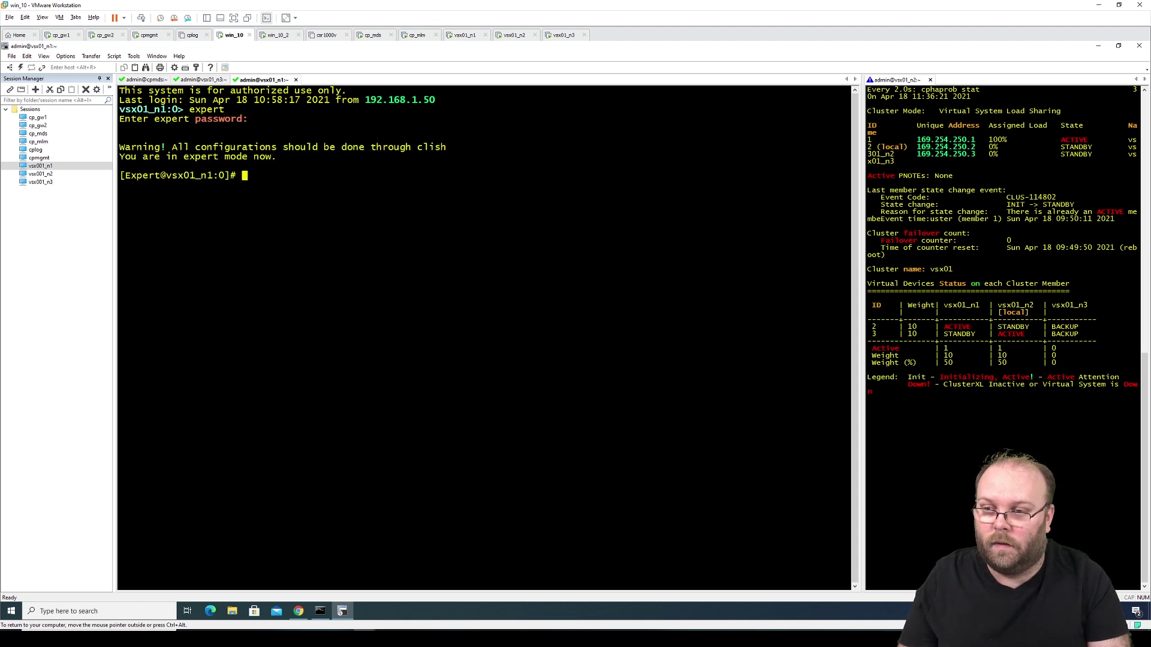
text(cphaprob)
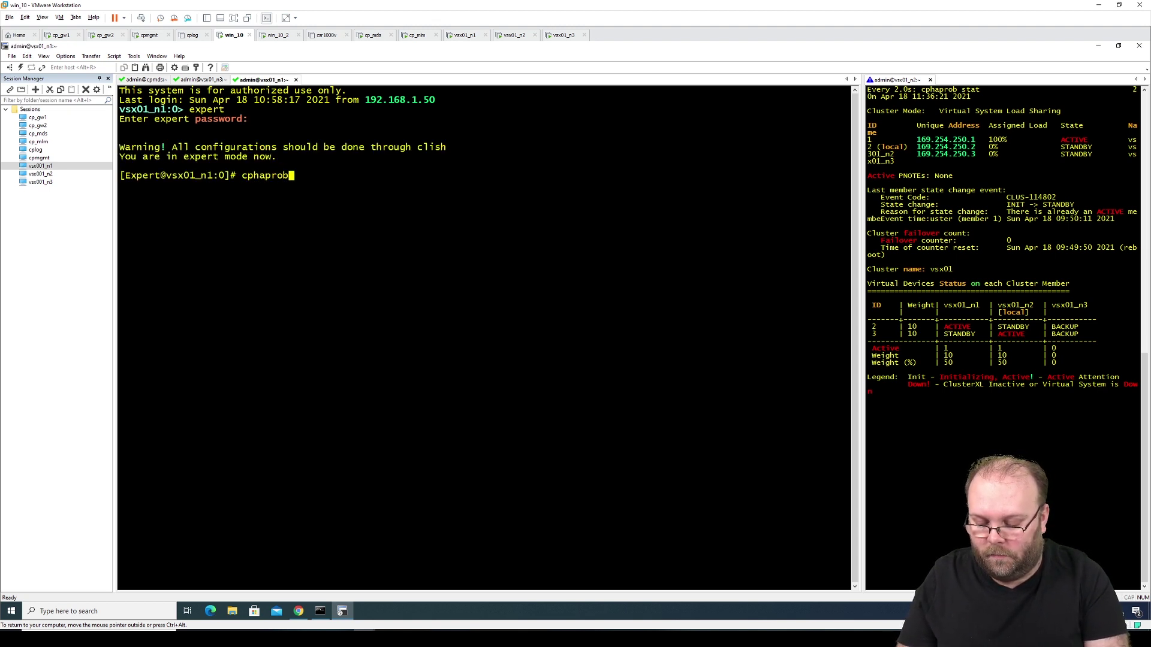
text( stat)
key(Return)
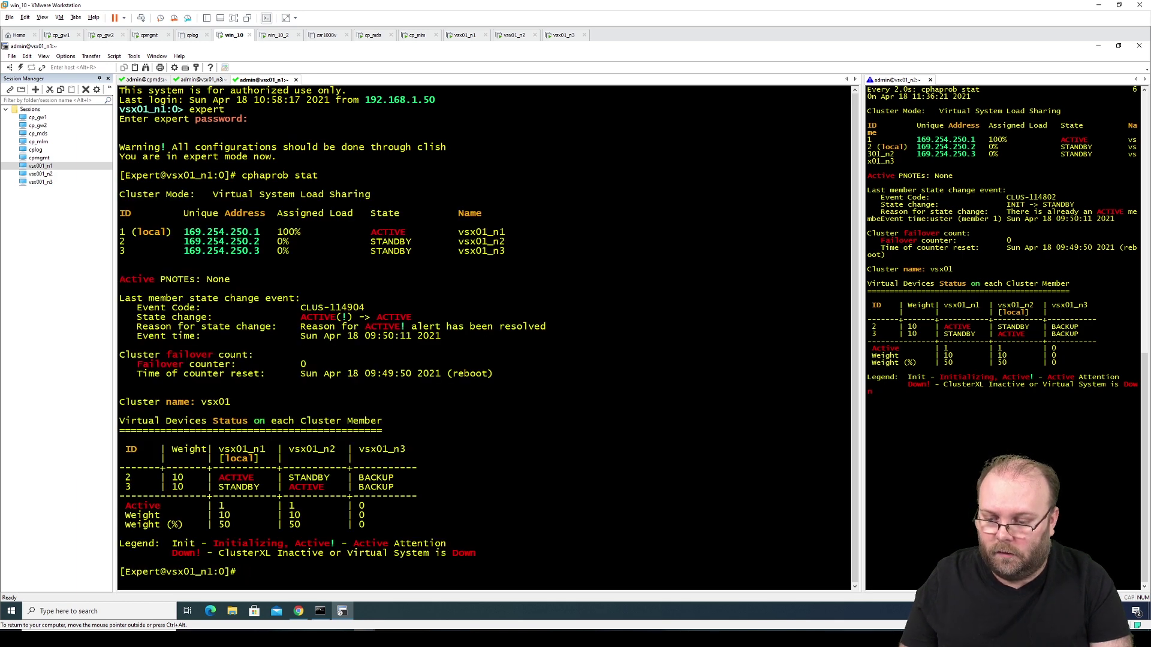
key(ctrl+c)
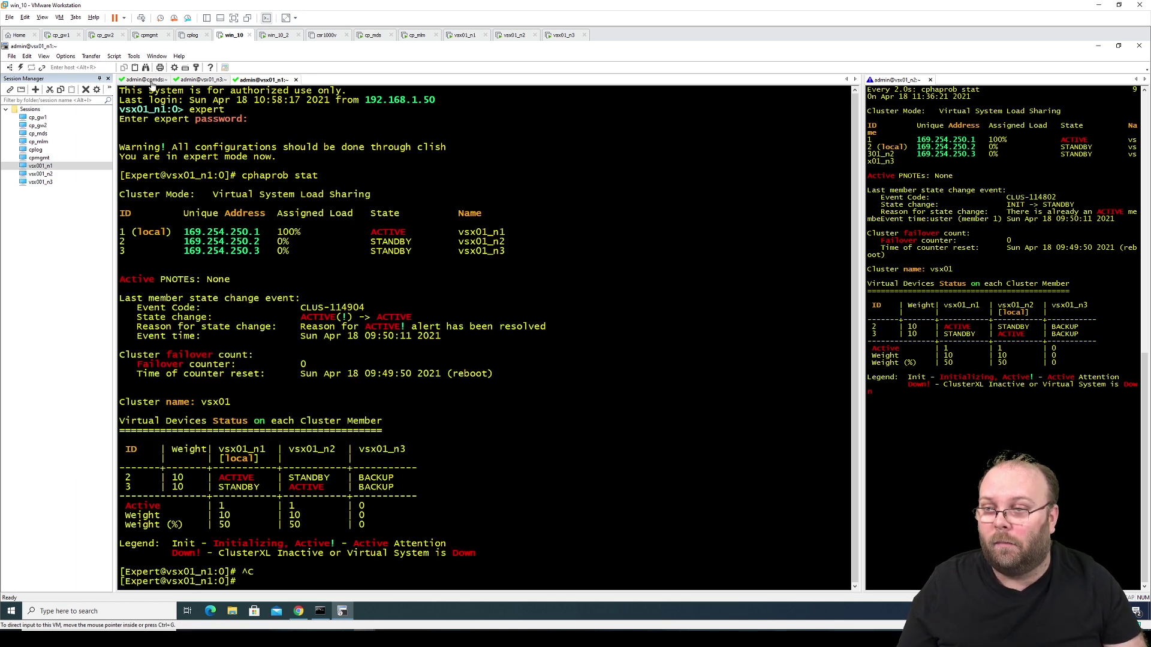
- Return to the cpmds session, then reopen the VSX guide at the cluster check step
click(151, 82)
mouse_move(342, 612)
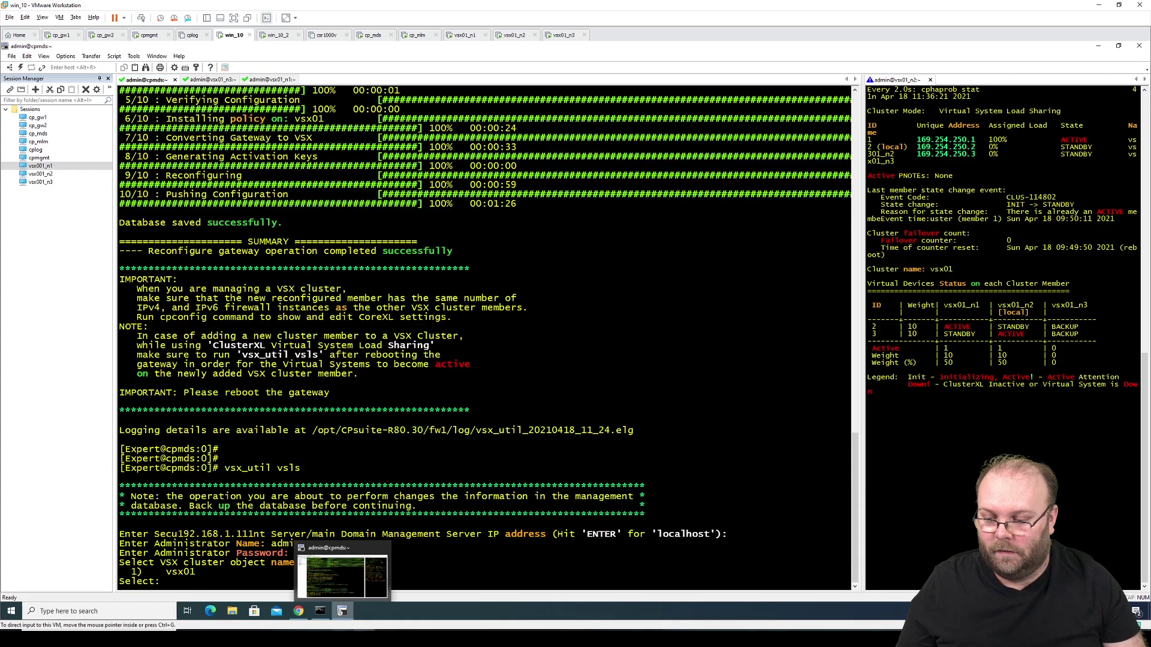
key(alt+Tab)
drag(429, 415, 333, 407)
click(433, 421)
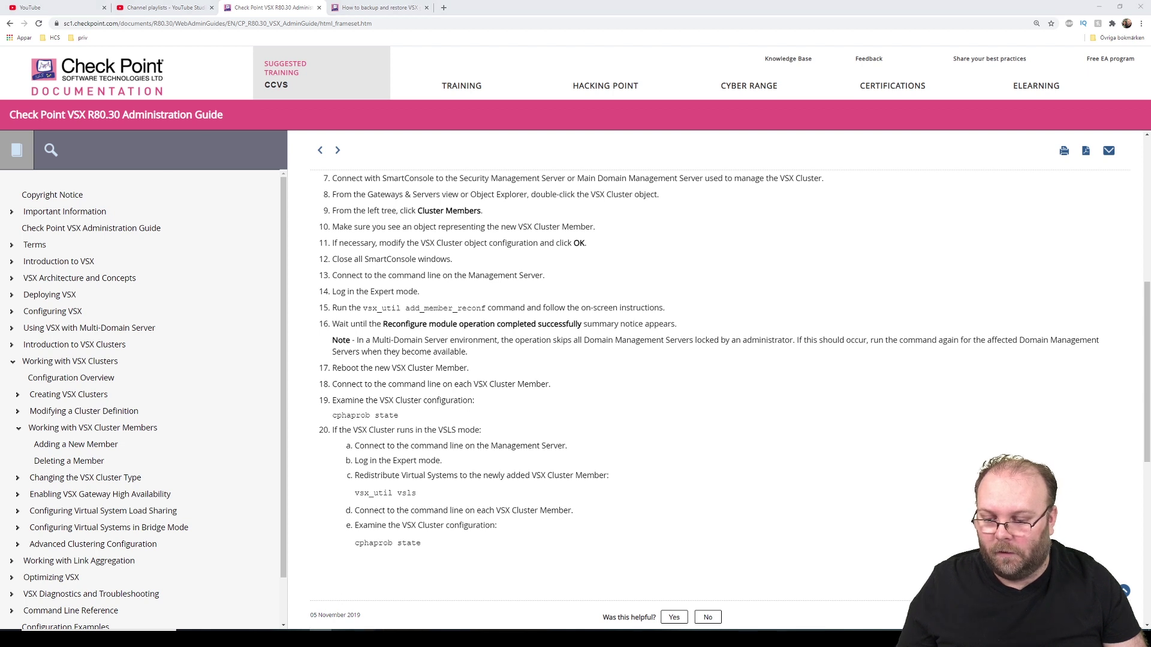
- Return from the VSLS steps in the guide to the win_10 VM running SecureCRT
mouse_move(324, 626)
click(470, 580)
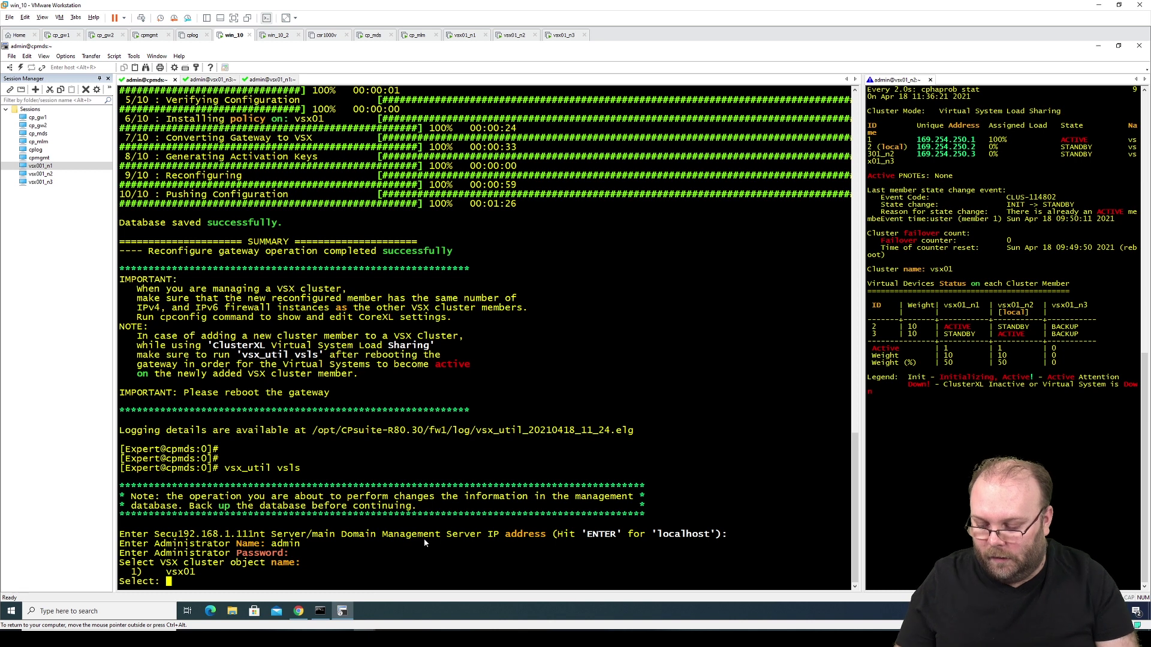
- Select cluster vsx01 (option 1) and request equal distribution of all virtual systems
text(1)
key(Return)
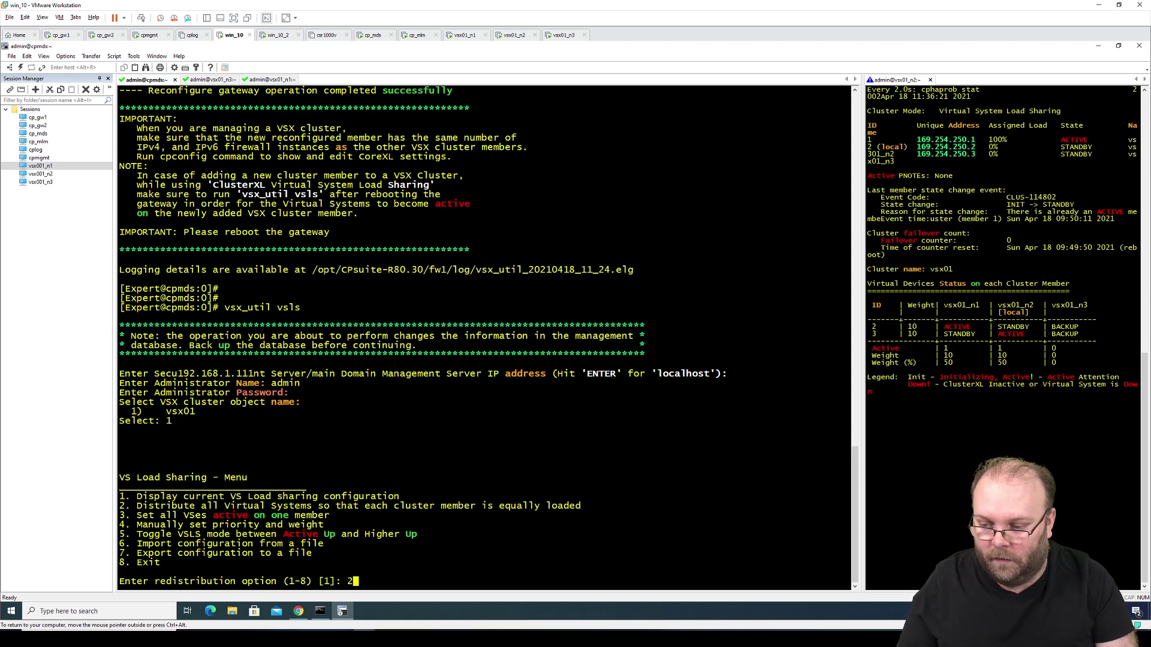
key(Return)
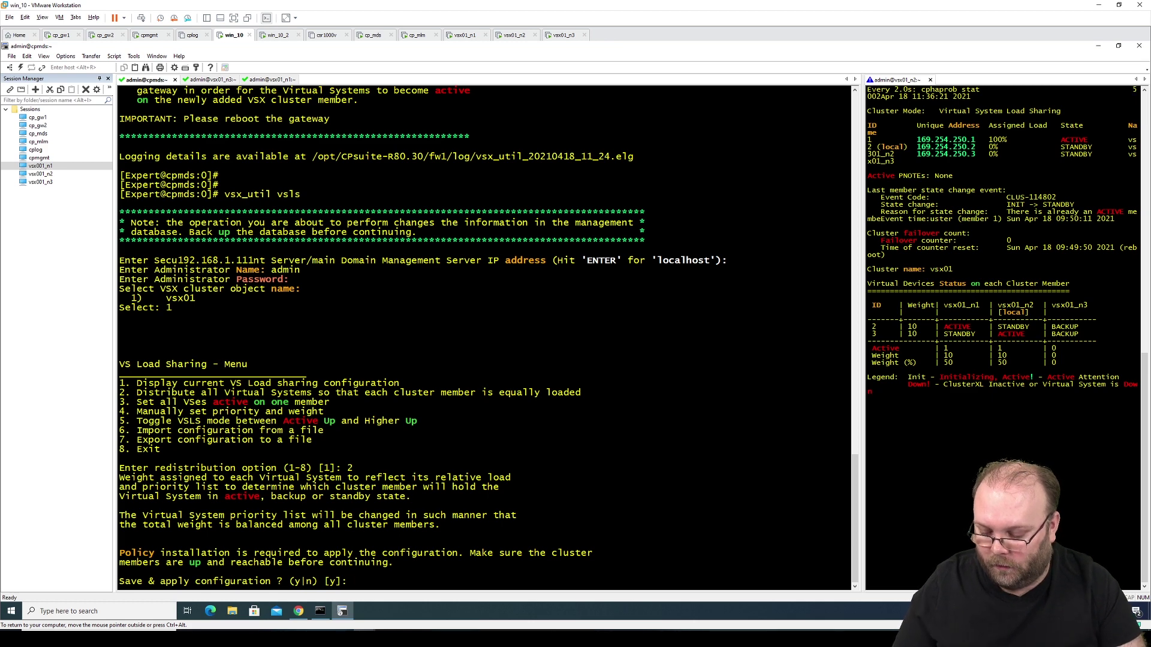
- Answer 'y' to save and apply the redistribution, watching vsx01_n2's status during policy install
text(y)
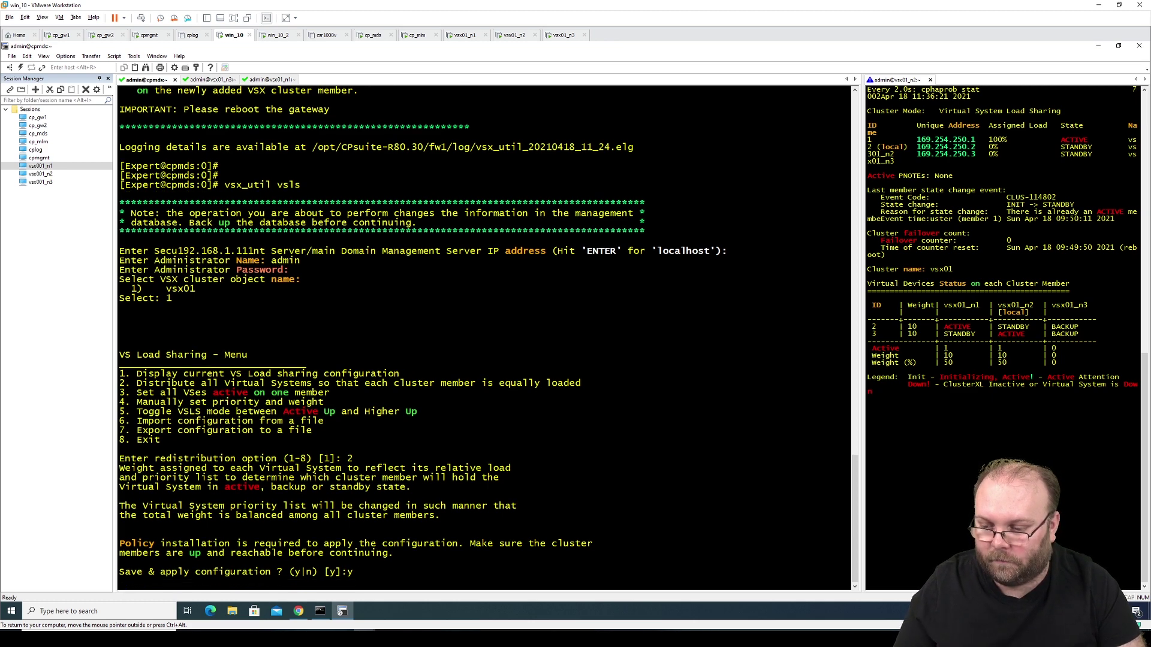
key(Return)
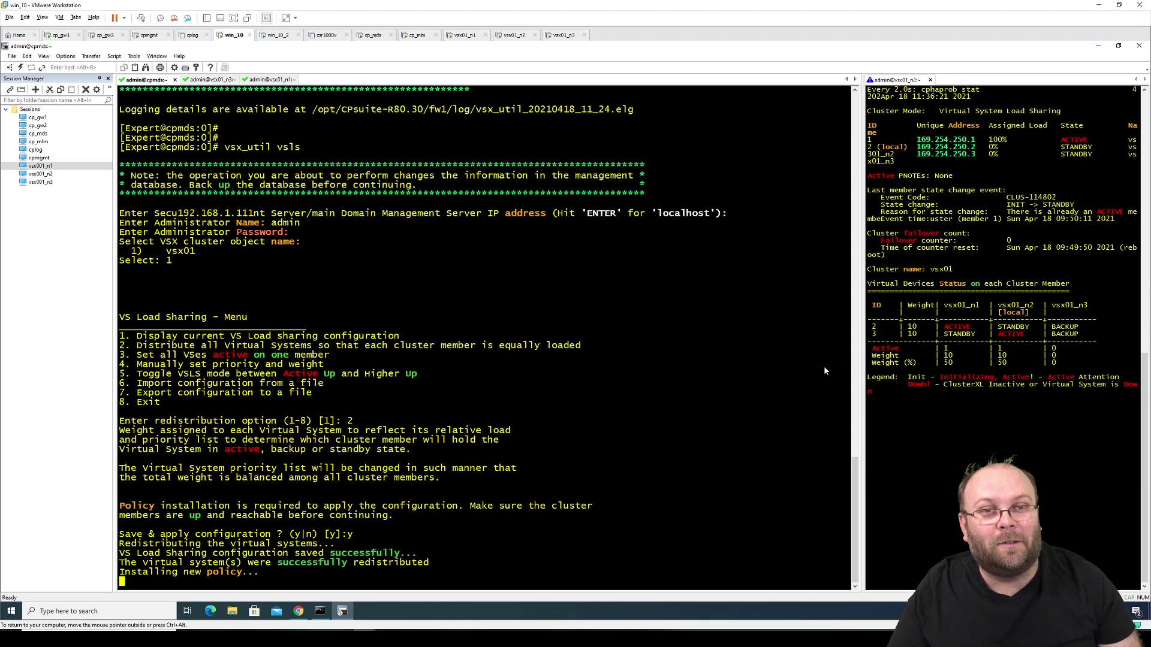
click(1053, 362)
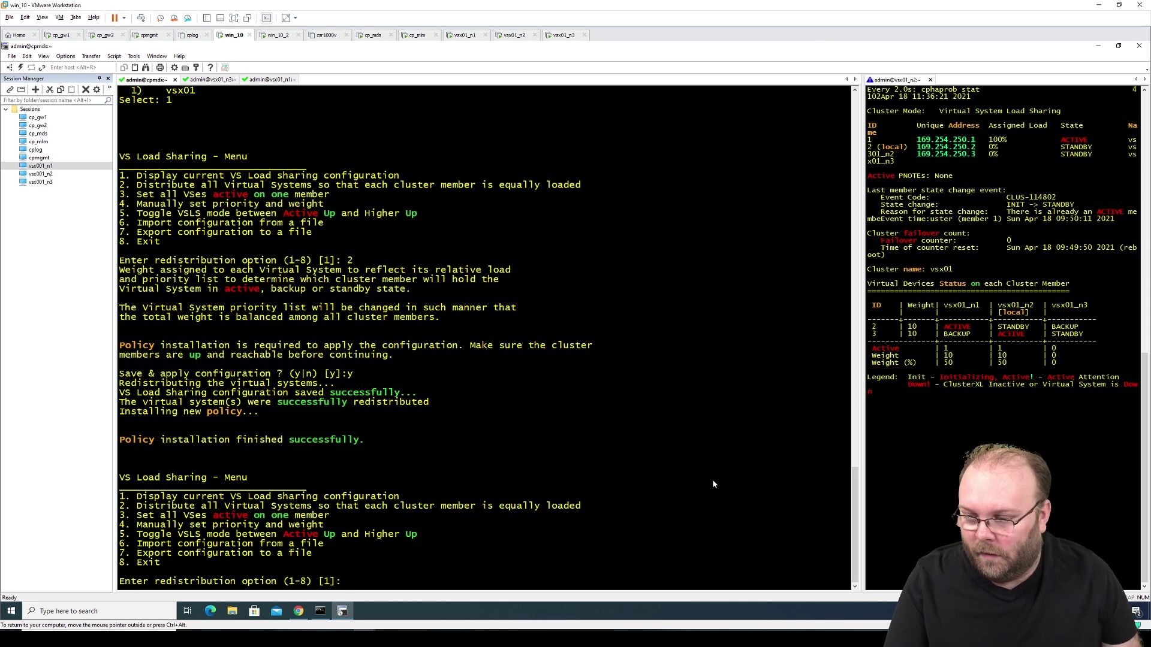
- Exit the VS Load Sharing menu with option 8 back to the cpmds prompt
click(505, 343)
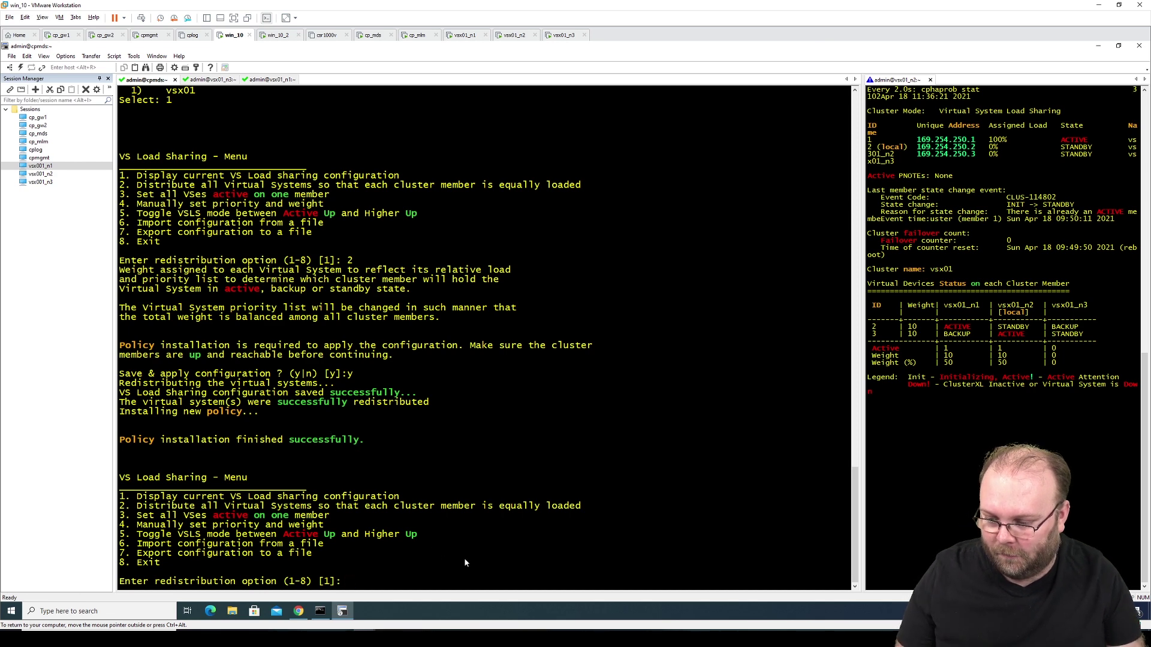
text(8)
key(Return)
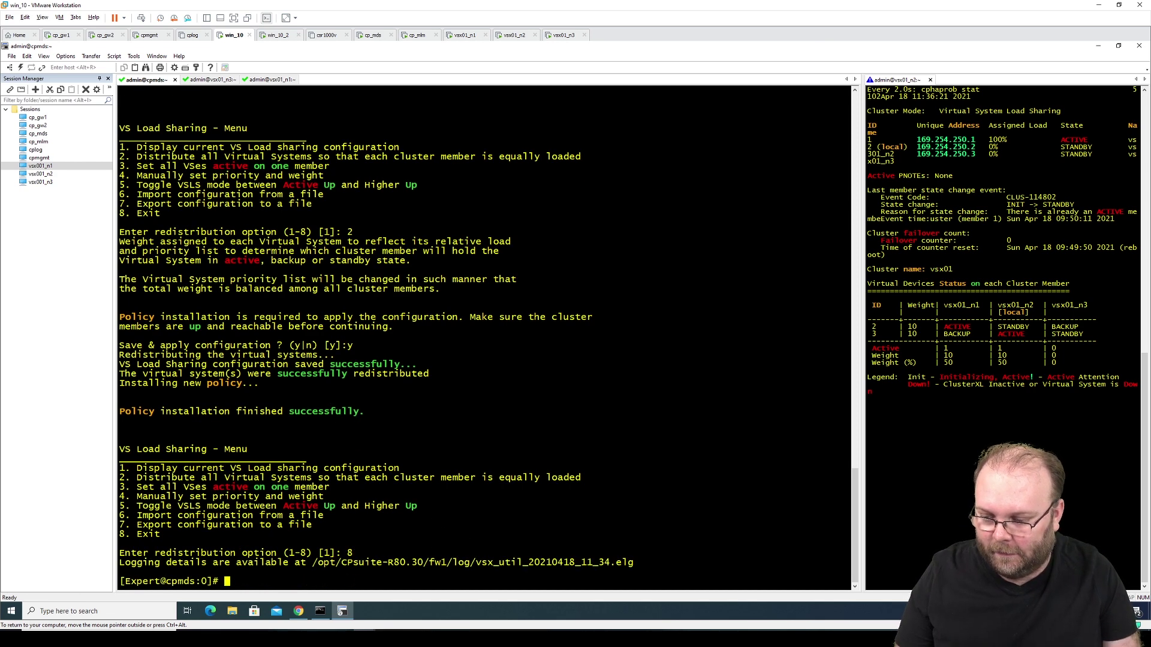
key(Return)
key(Return)
key(Return)
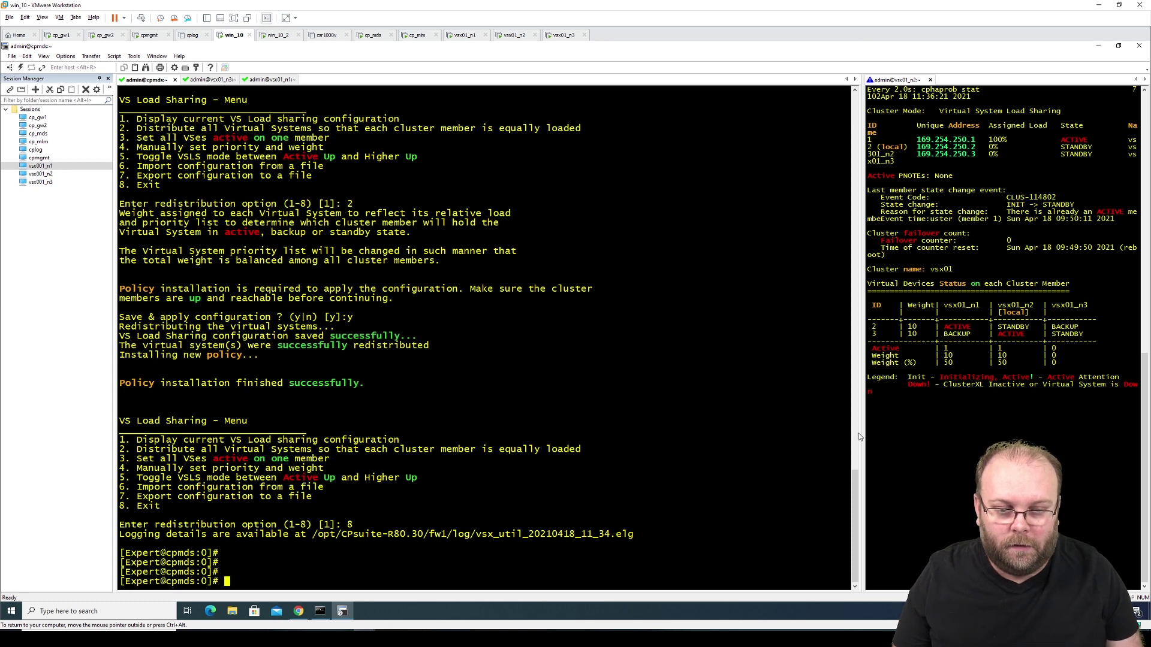
- Enlarge the vsx01_n2 pane and rerun 'watch cphaprob stat' to show 50/50 weights
drag(865, 436, 367, 430)
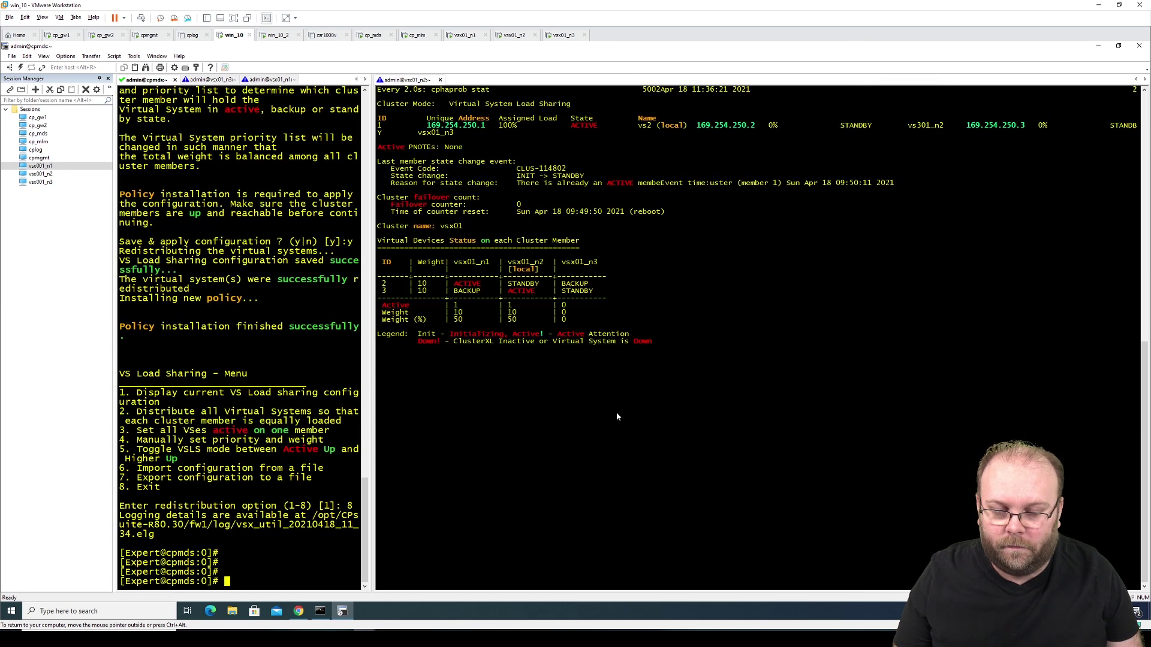
click(680, 366)
key(ctrl+c)
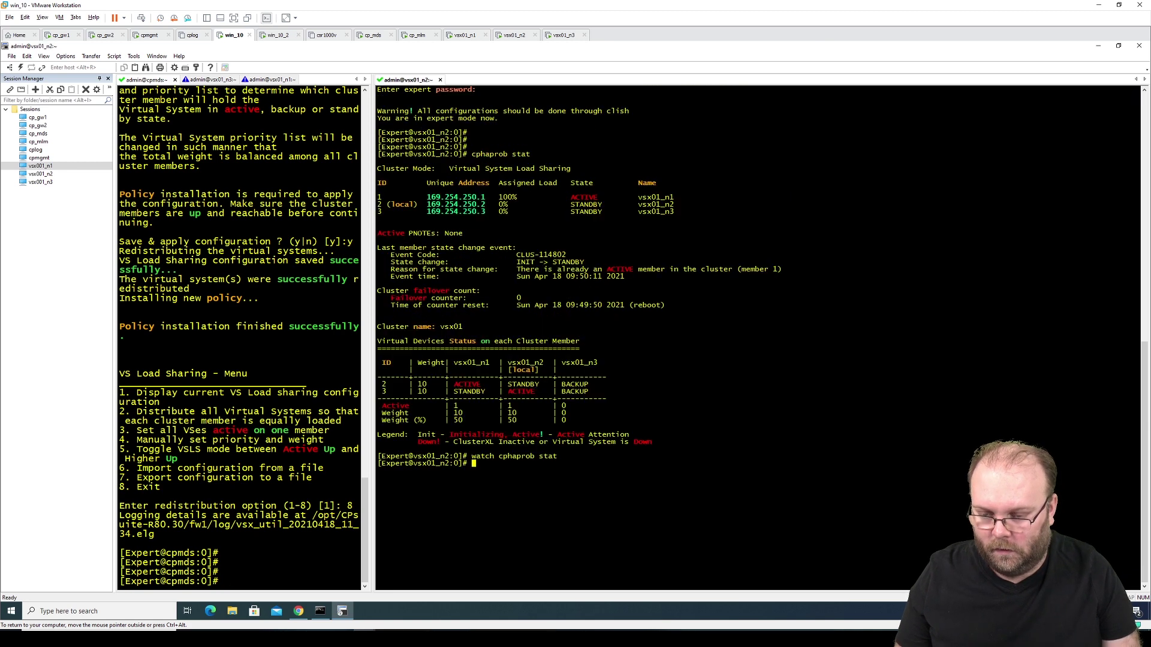
key(Up)
key(Return)
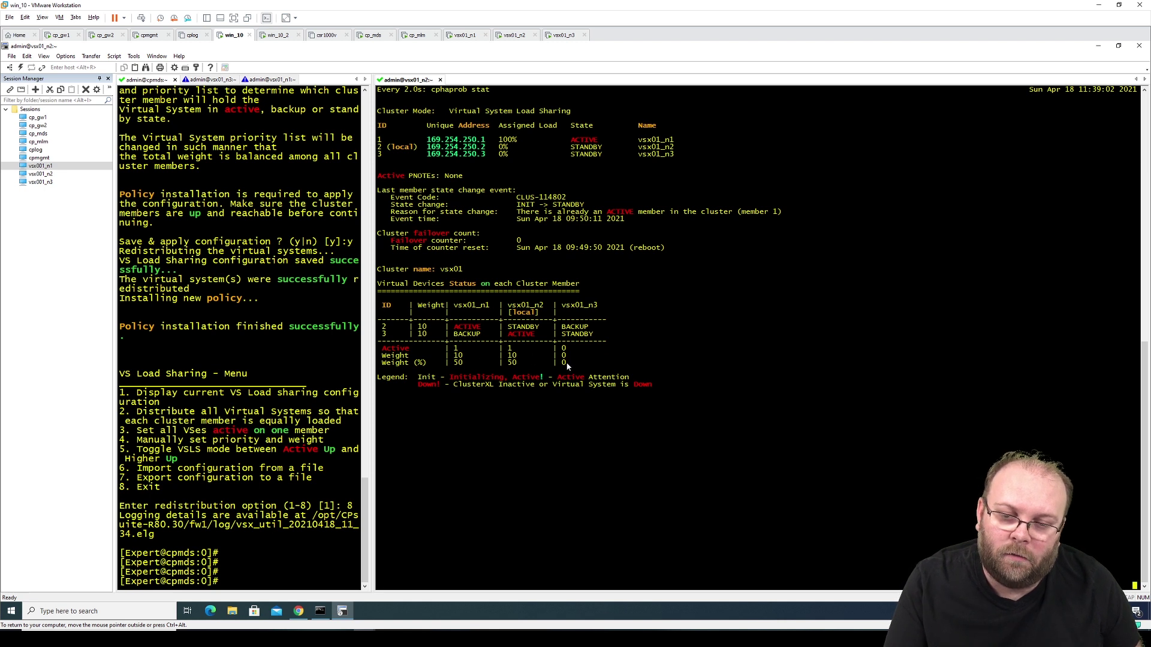
drag(566, 363, 562, 364)
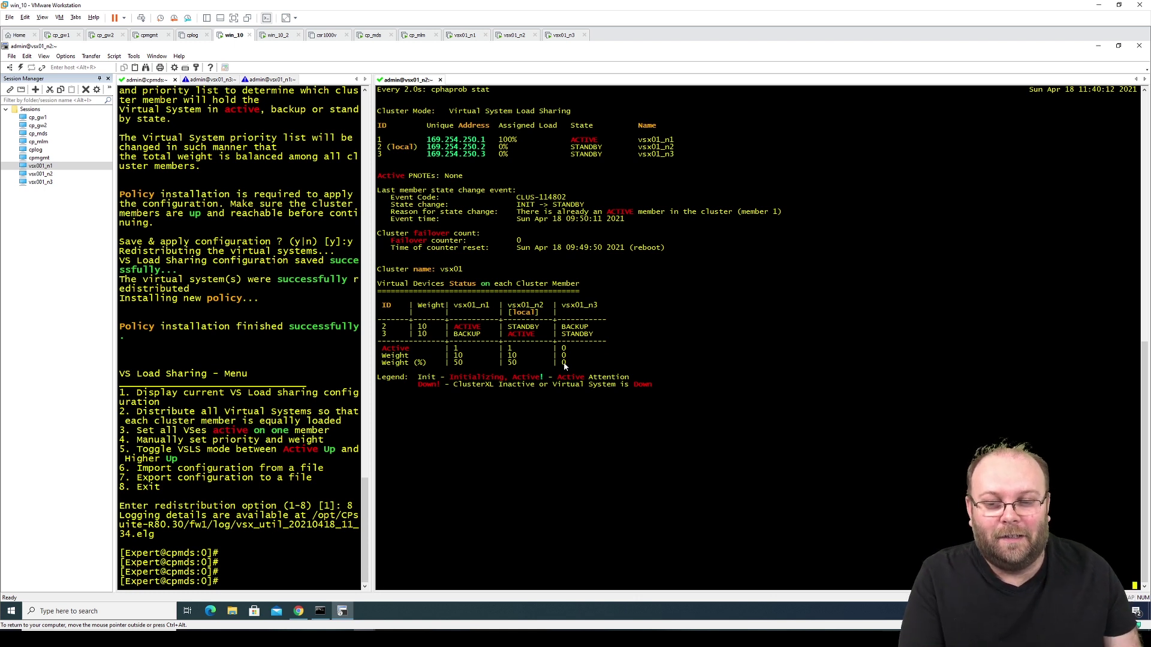
drag(565, 363, 559, 364)
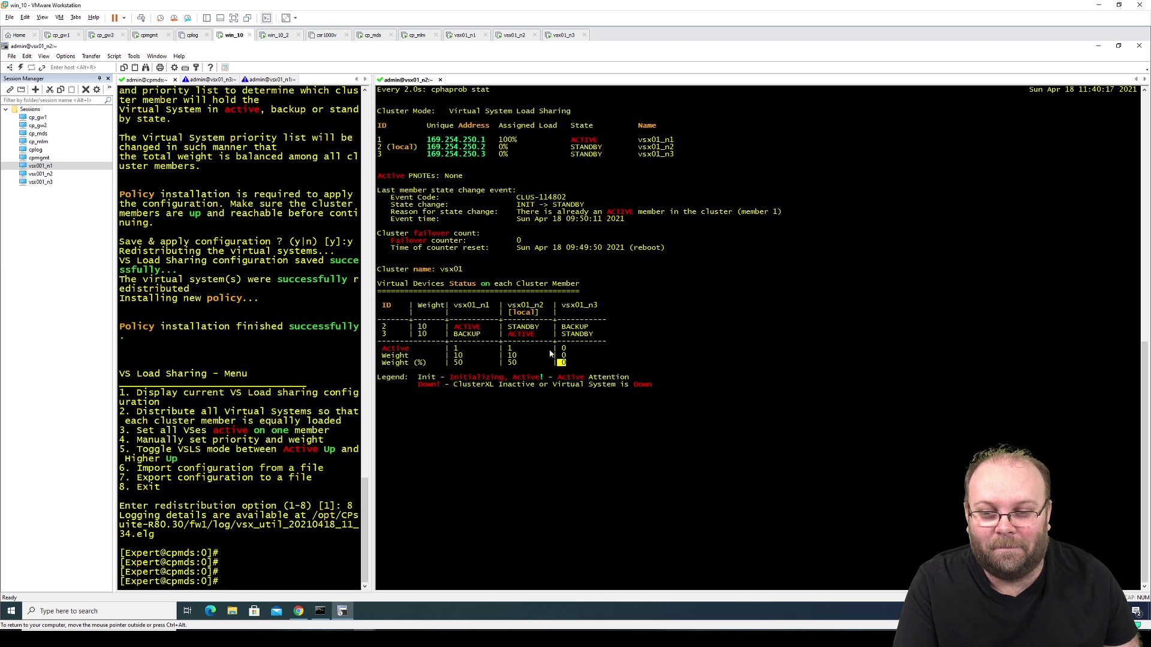
click(470, 356)
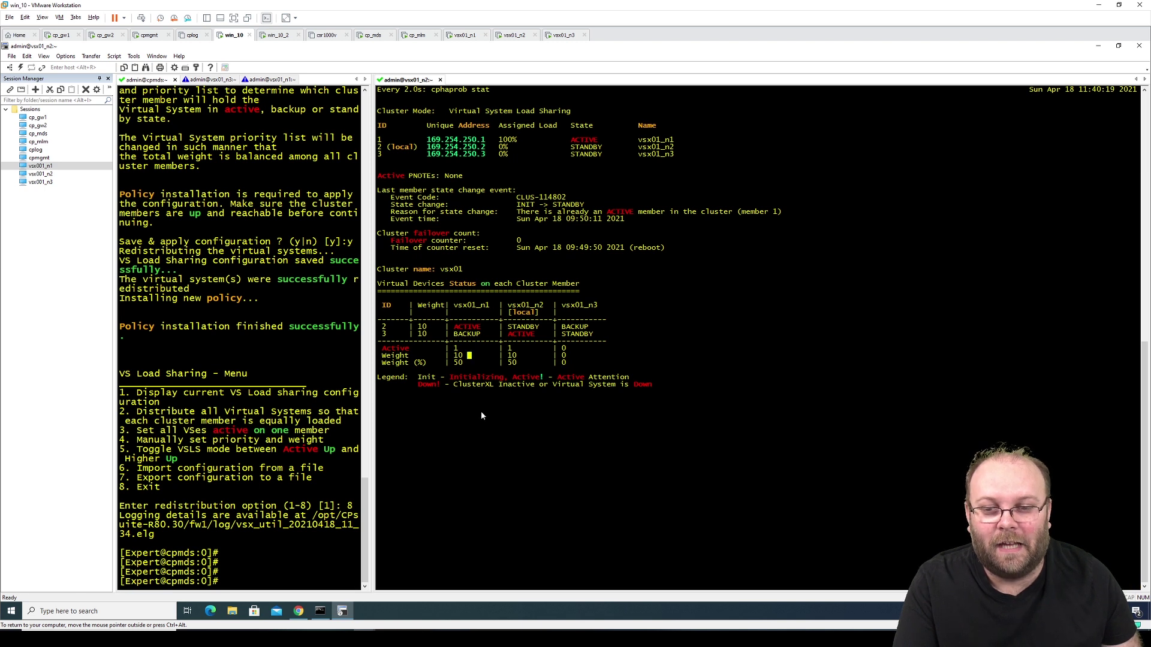